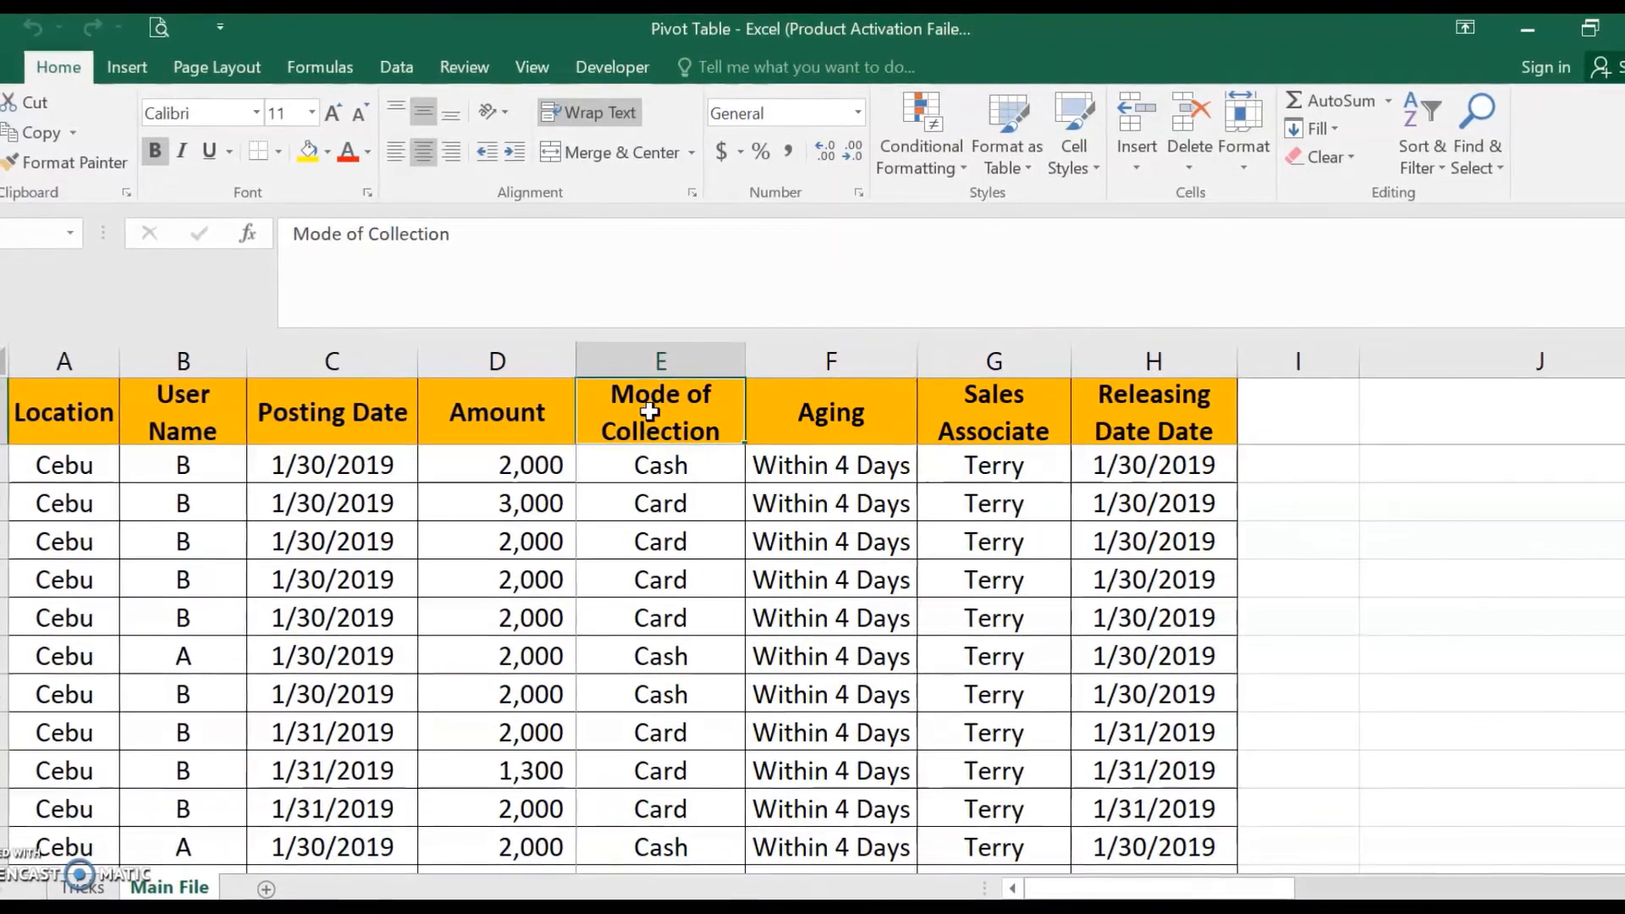
left_click_drag(65, 412, 1138, 414)
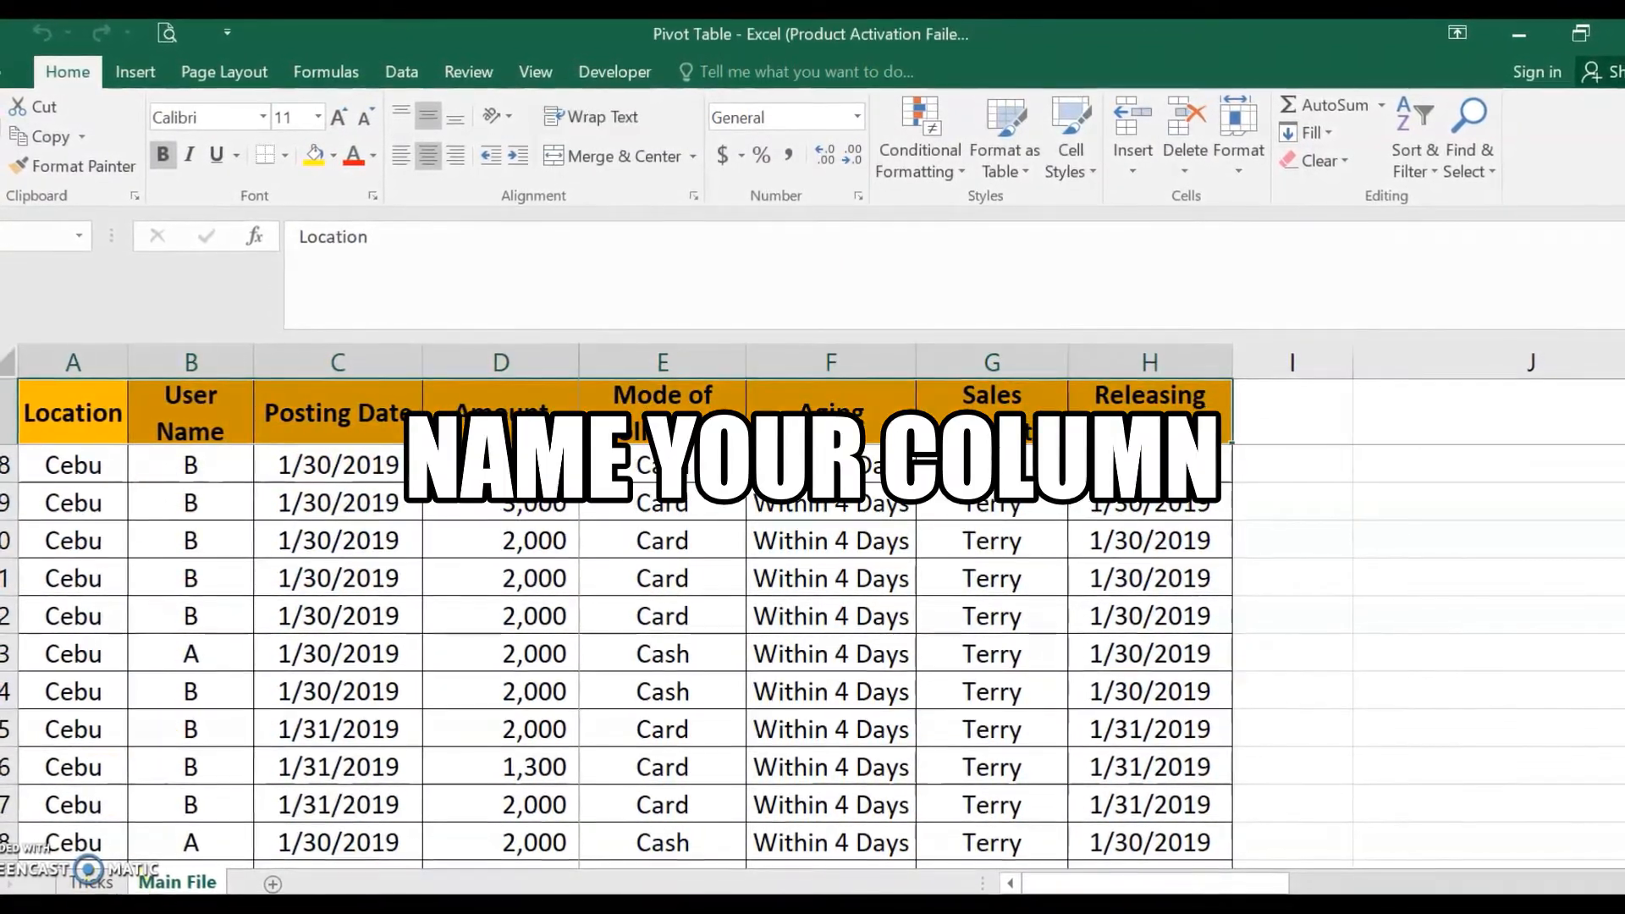
left_click(362, 578)
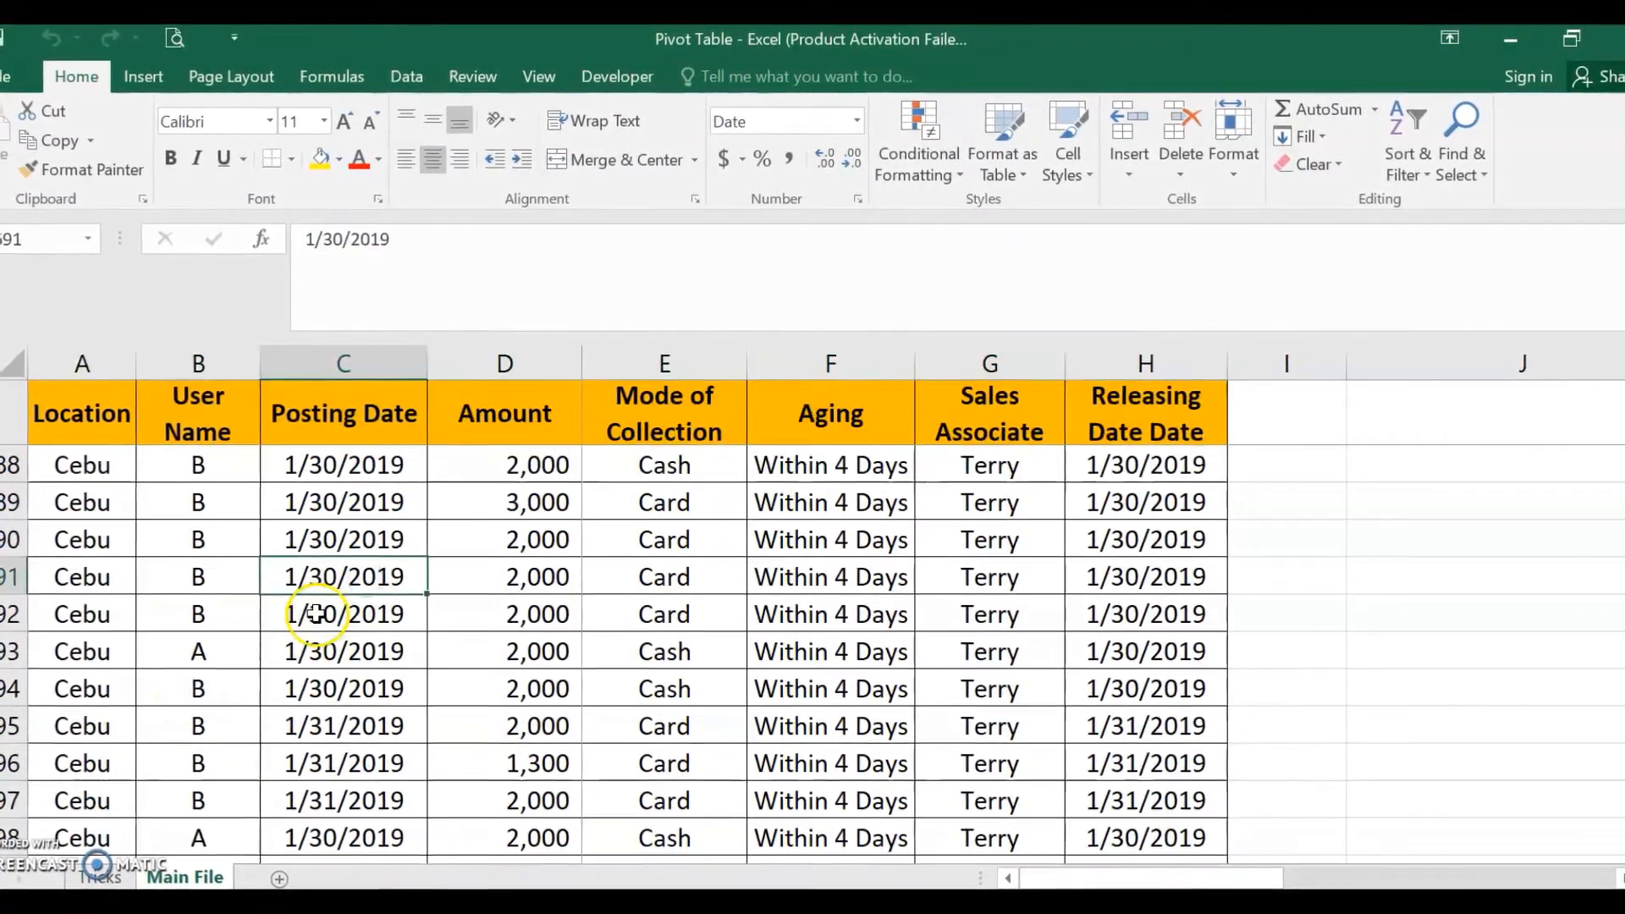
left_click(321, 615)
- Insert a PivotTable on a new worksheet from the Main File data range A1:H2710
left_click(488, 613)
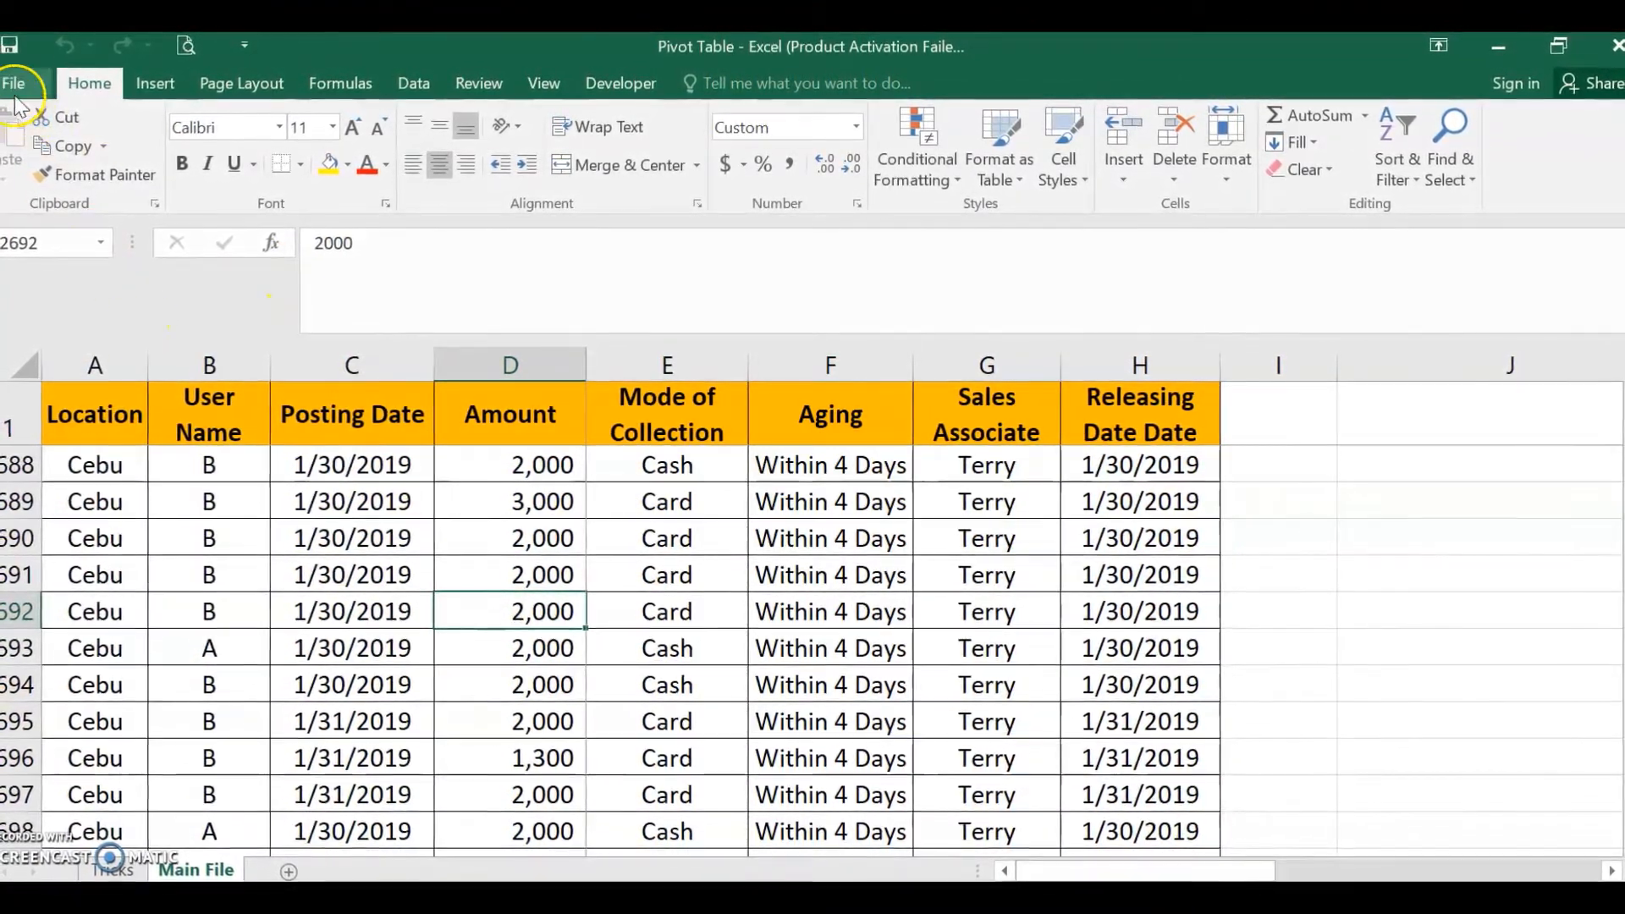
left_click(154, 85)
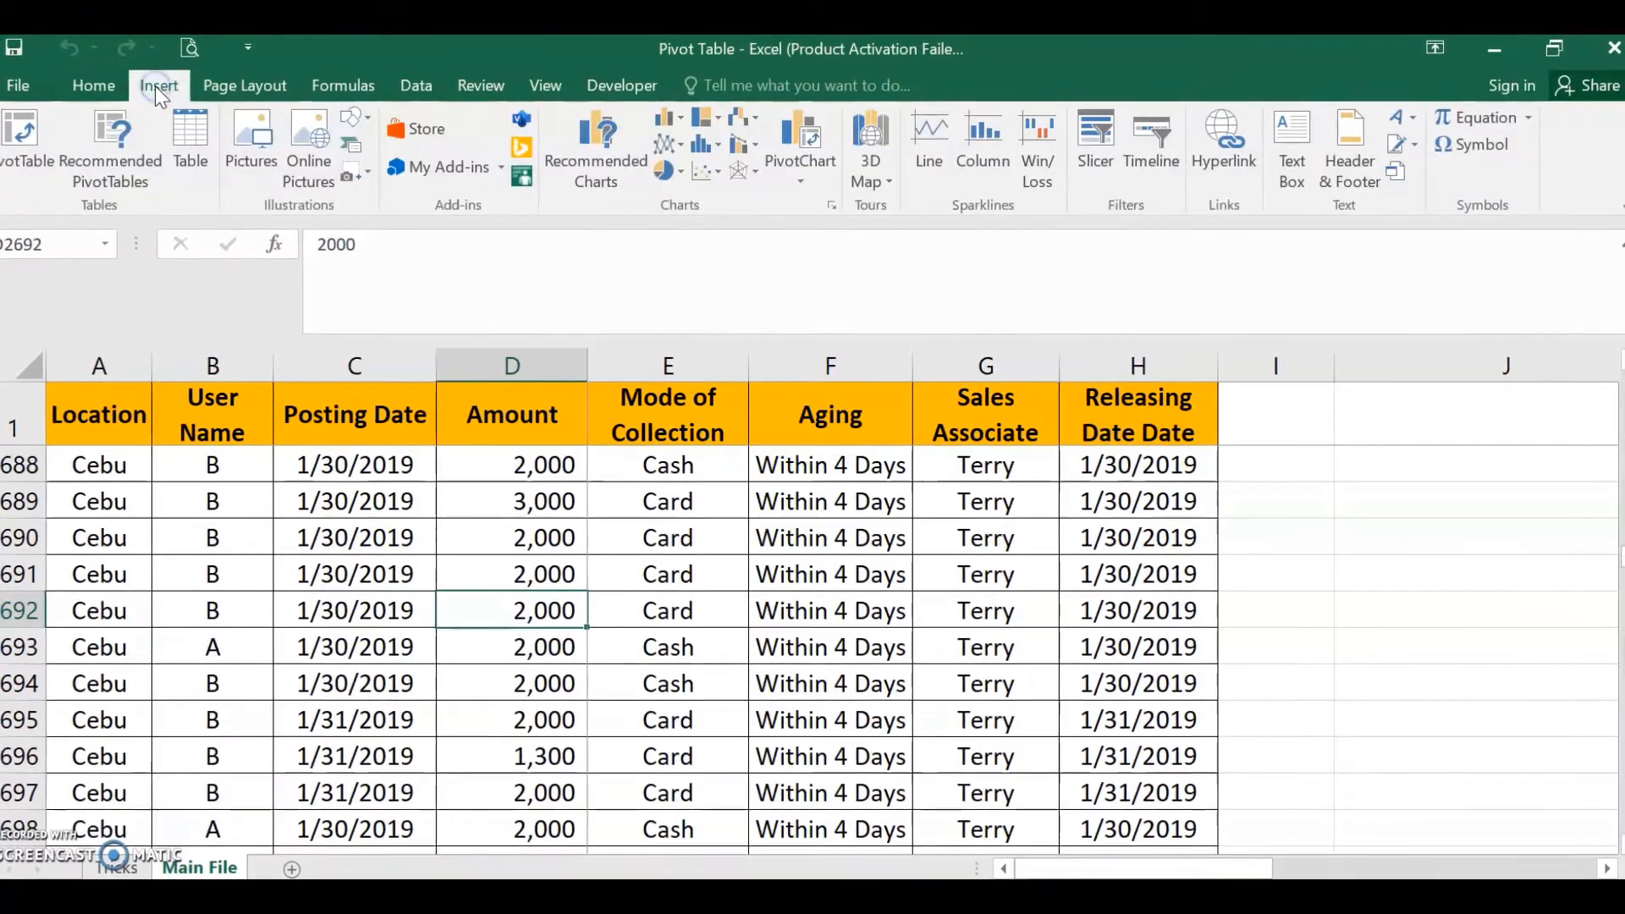
left_click(17, 146)
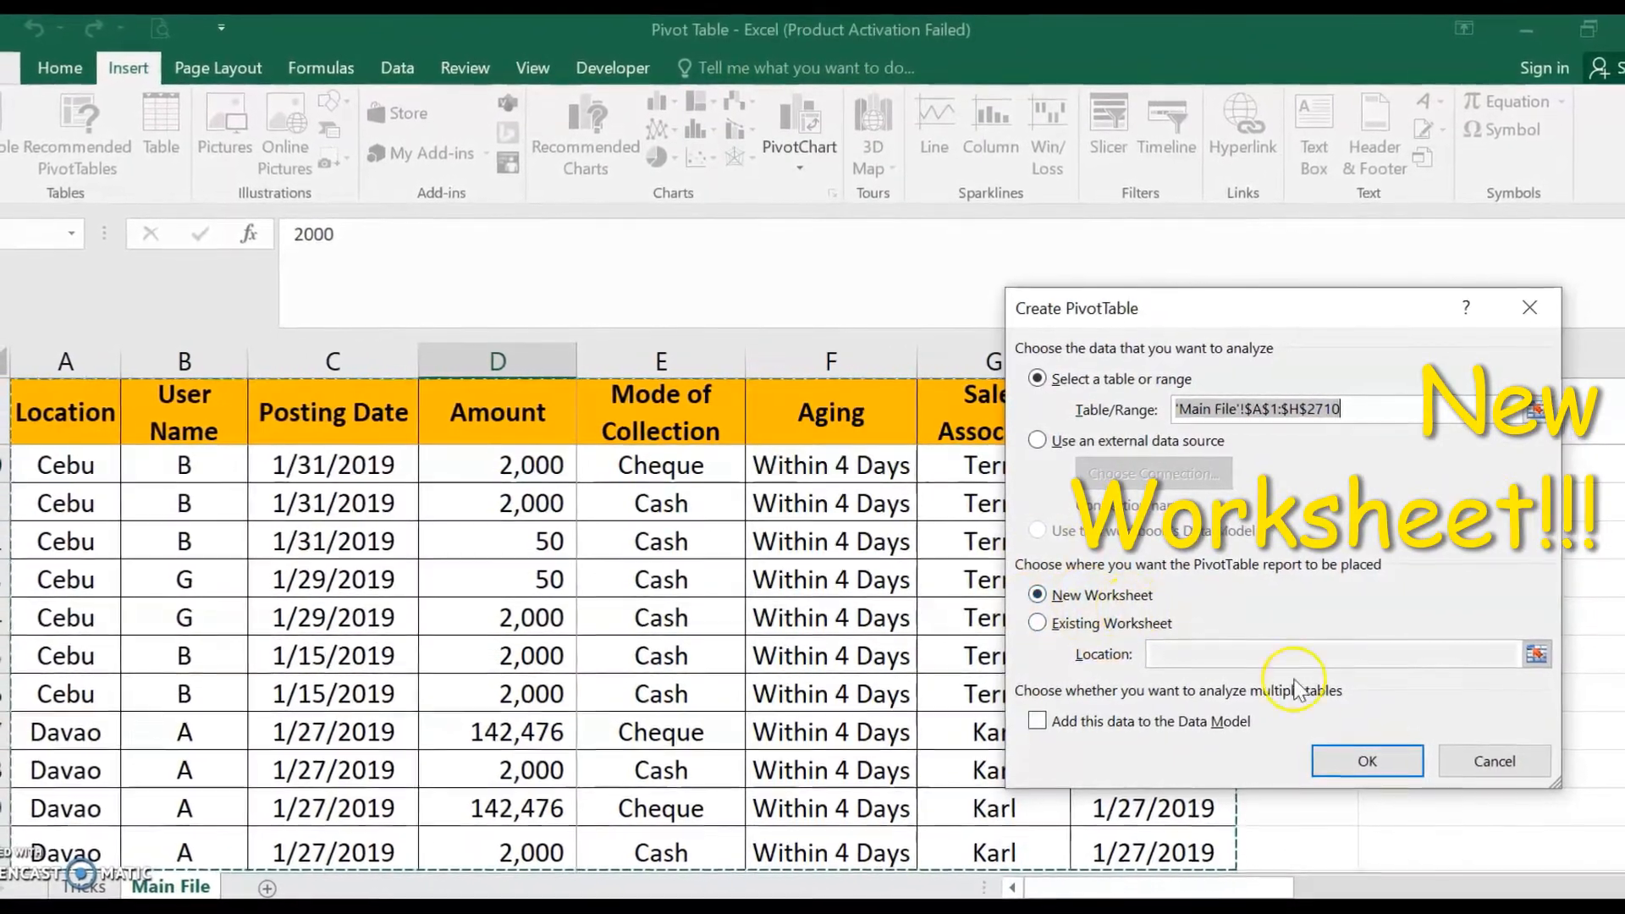
left_click(1383, 770)
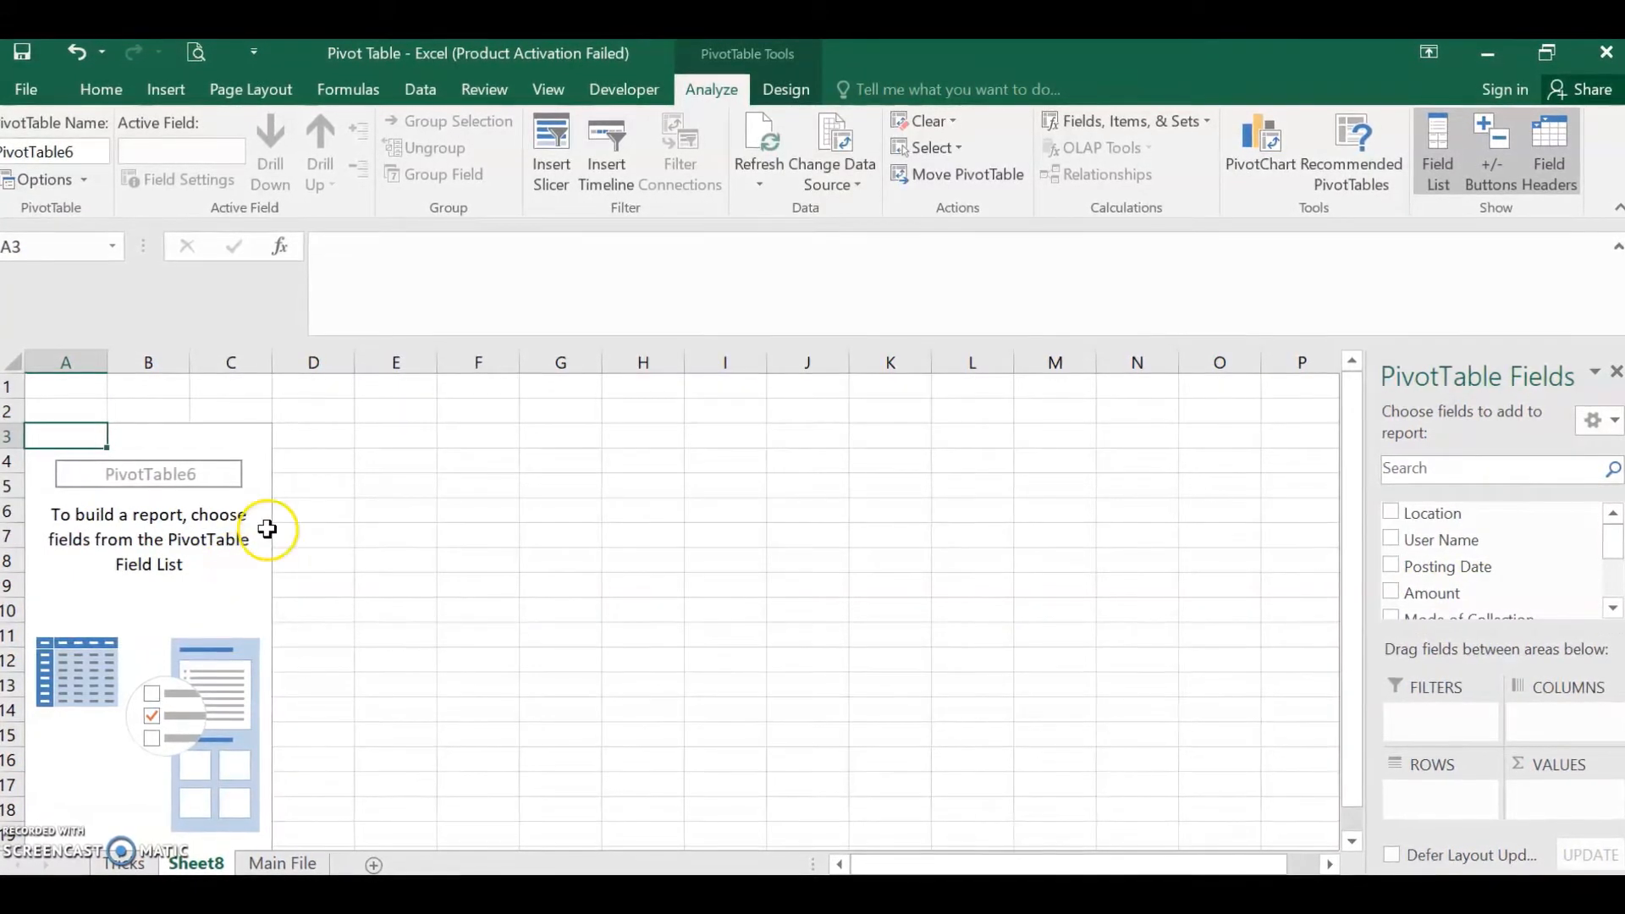
- Enable the Classic PivotTable layout in the PivotTable's display options so fields can be placed in the grid
left_click(76, 179)
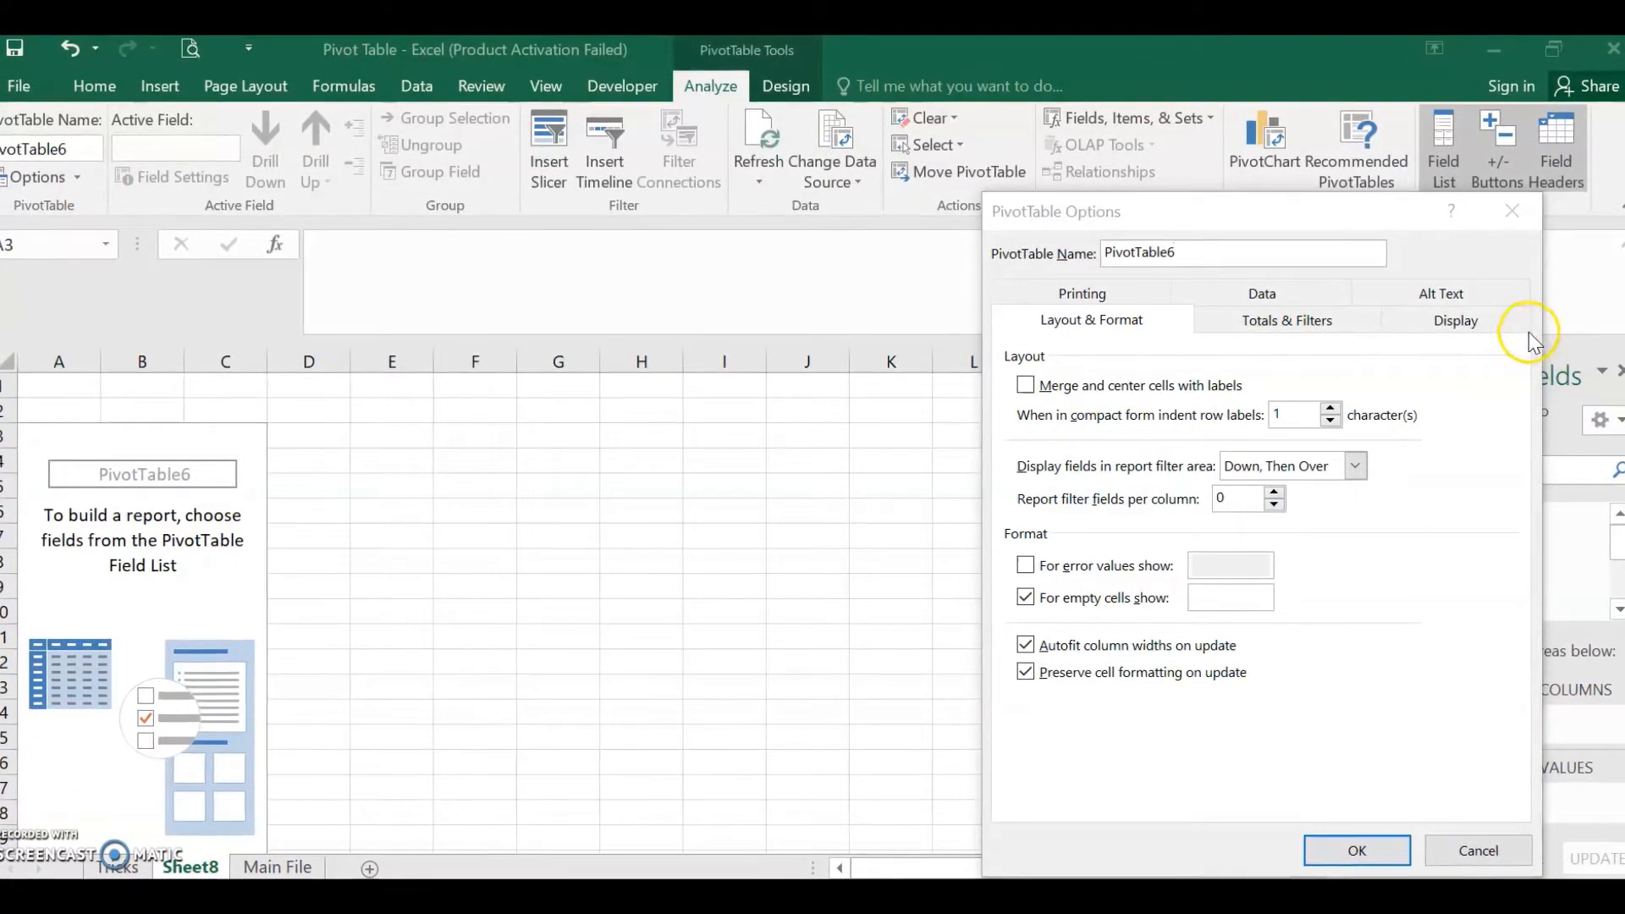
left_click(1452, 320)
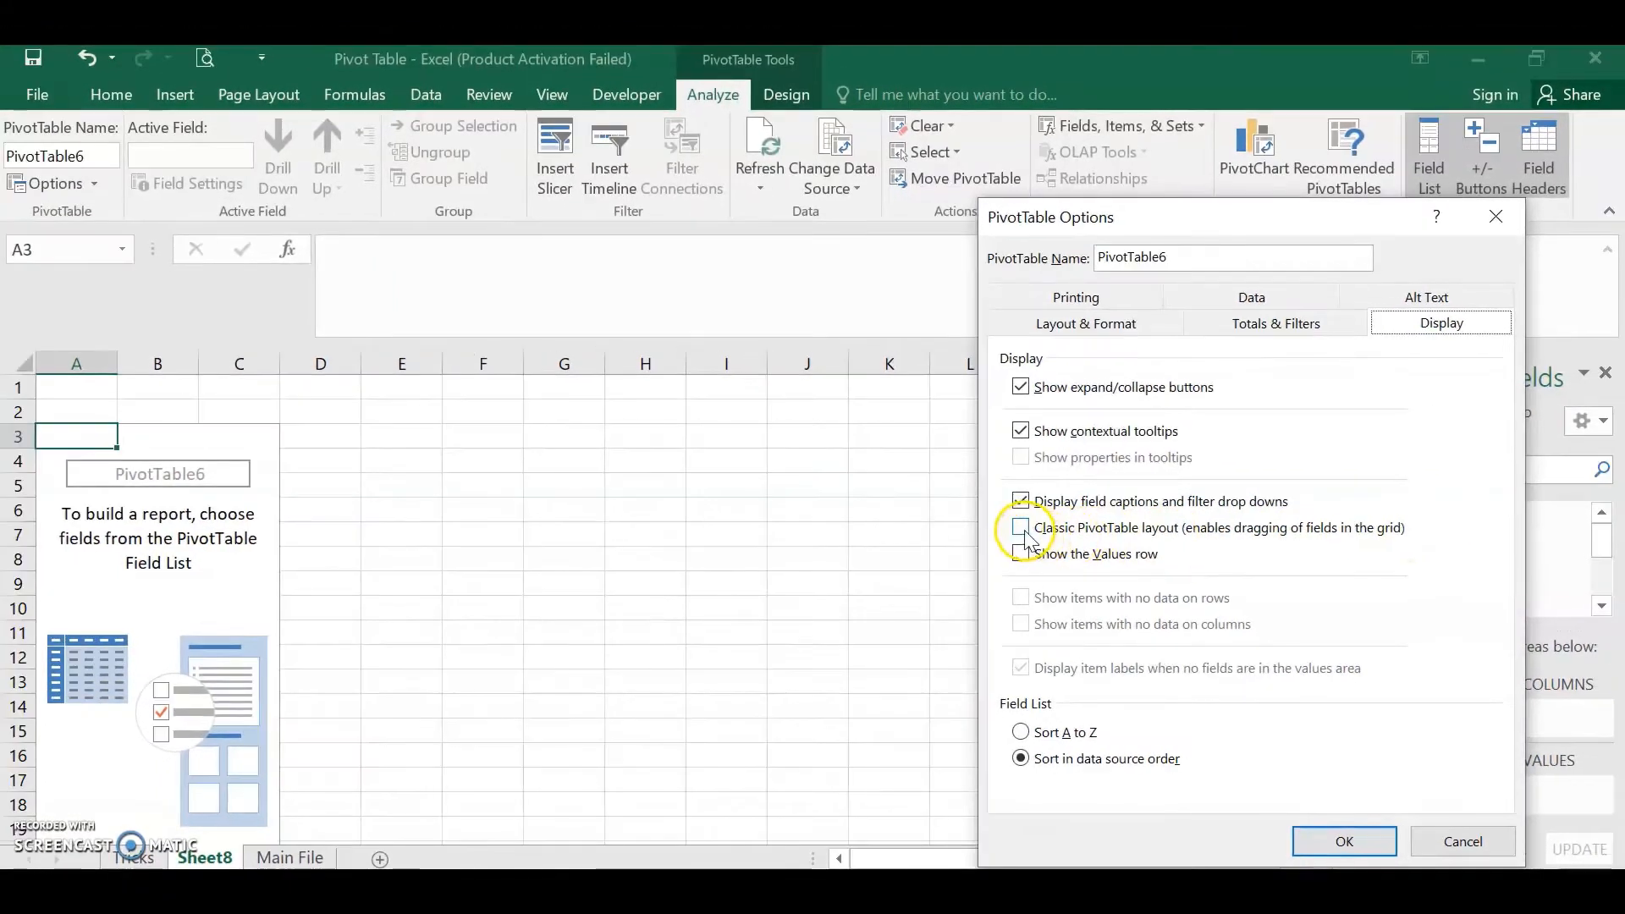
left_click(1022, 529)
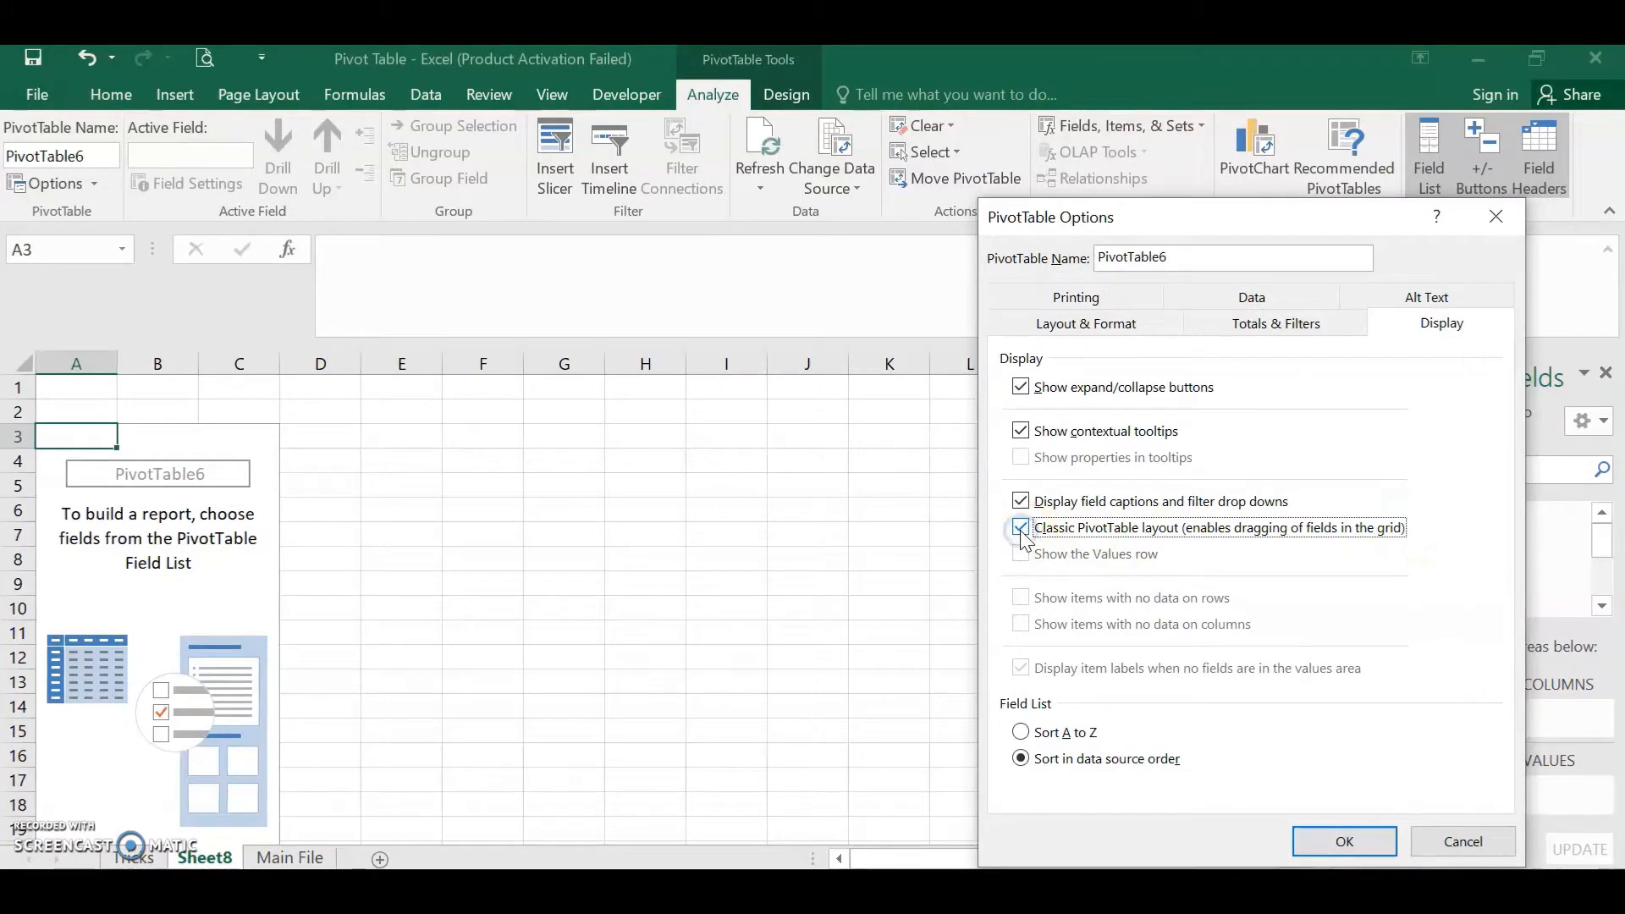
left_click(1344, 841)
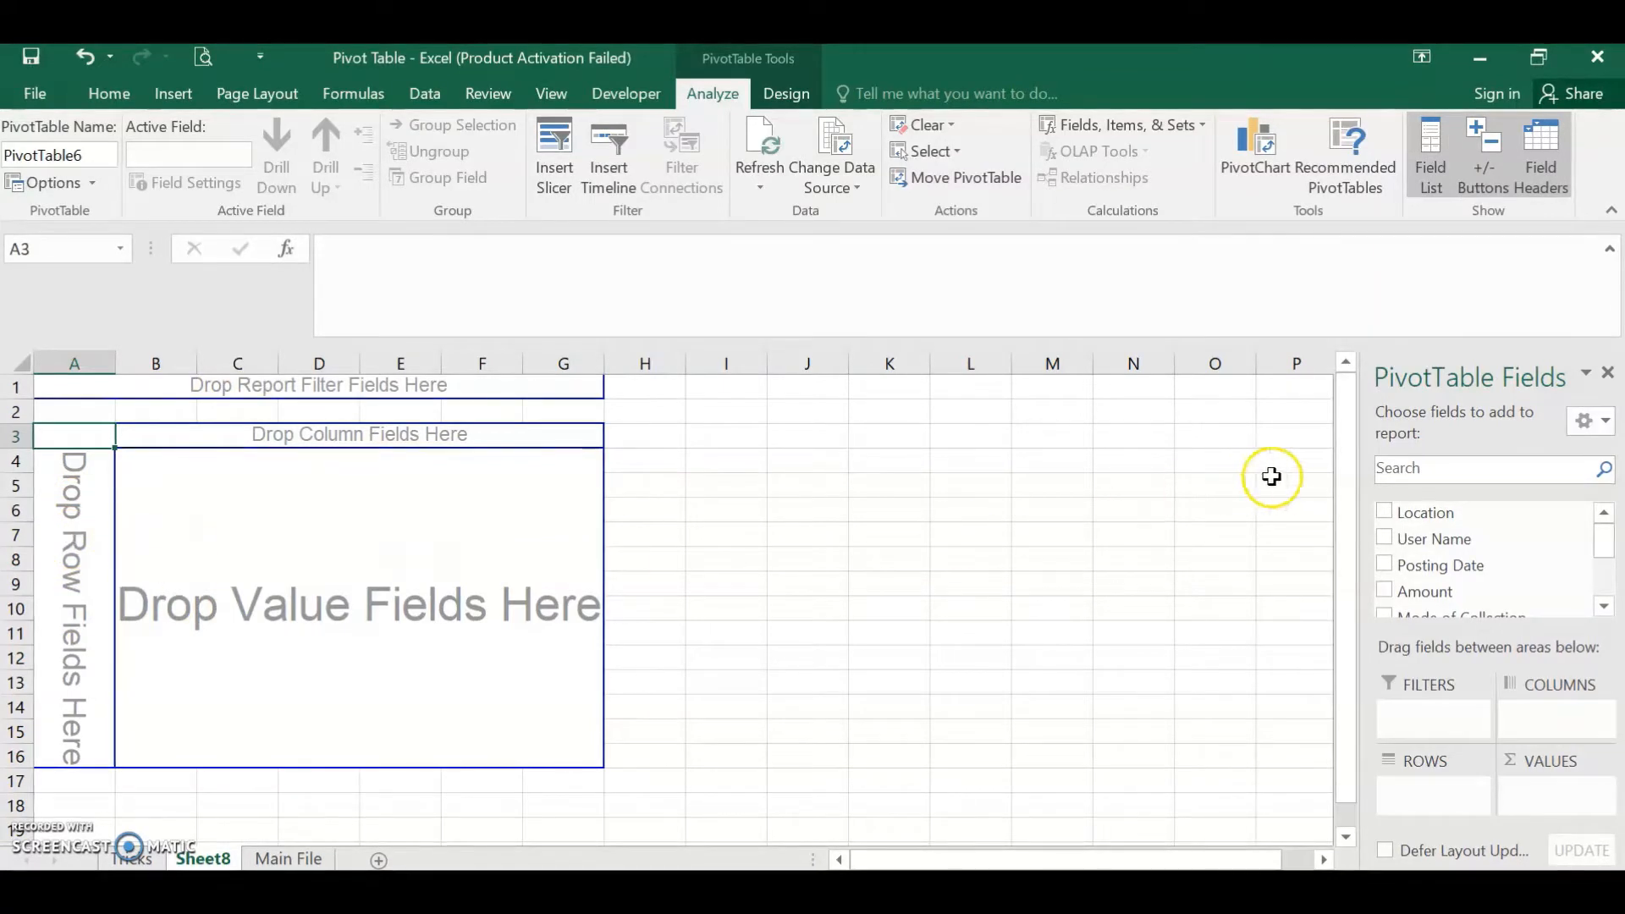
- Place the Location field in the PivotTable's row area and Mode of Collection in its column area
scroll(1599, 541, "down", 2)
scroll(1599, 542, "up", 2)
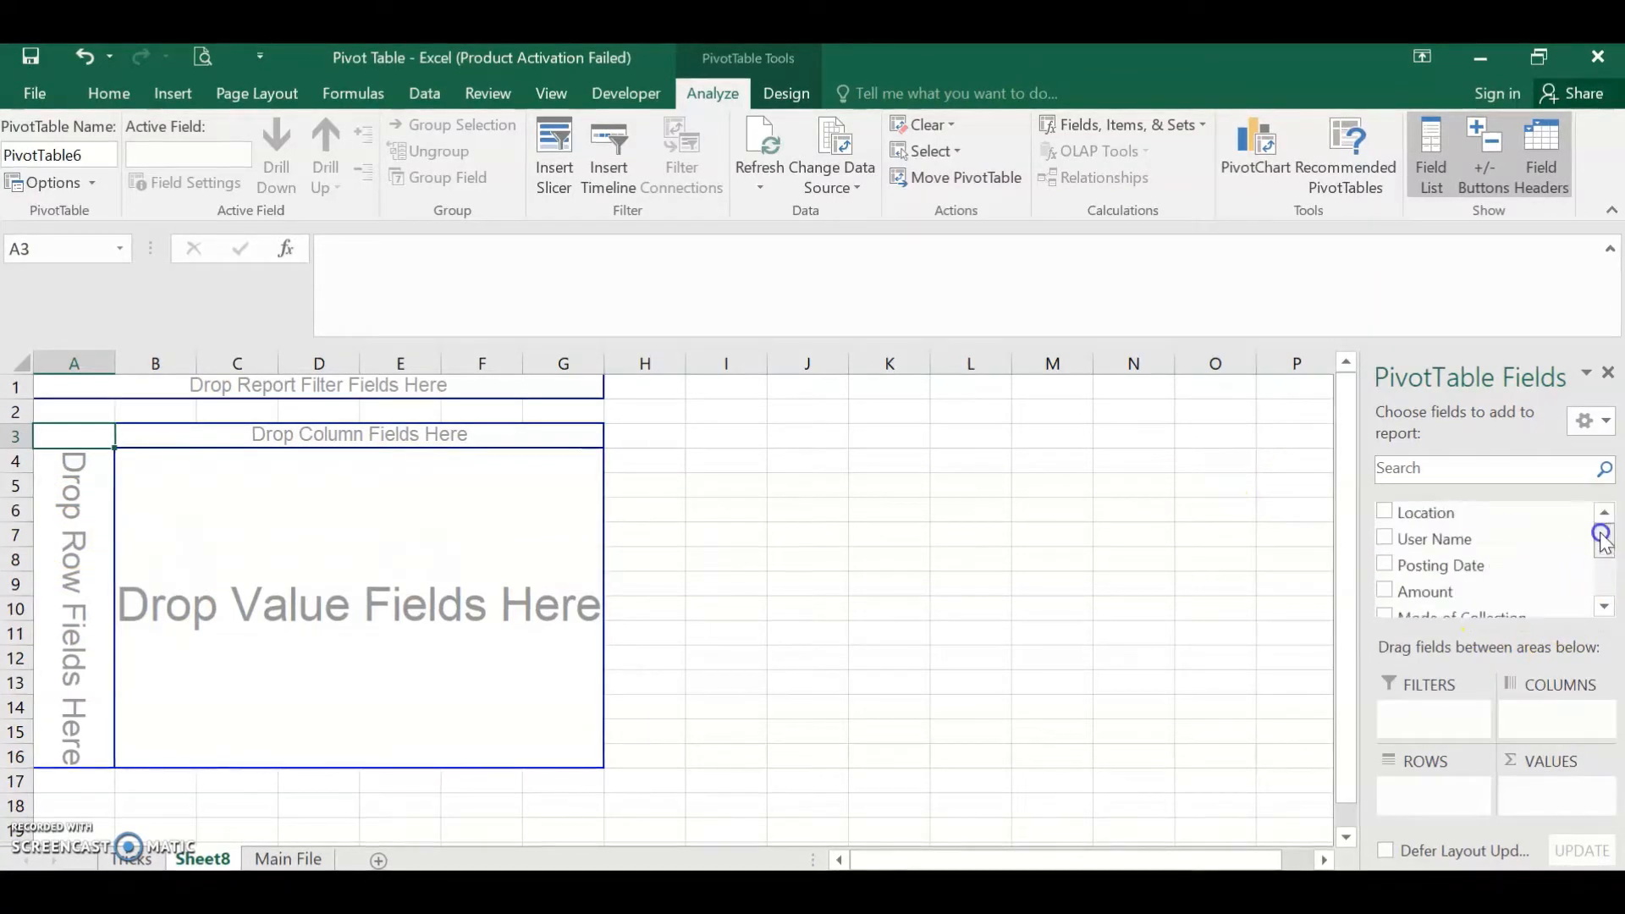
left_click_drag(1453, 522, 72, 542)
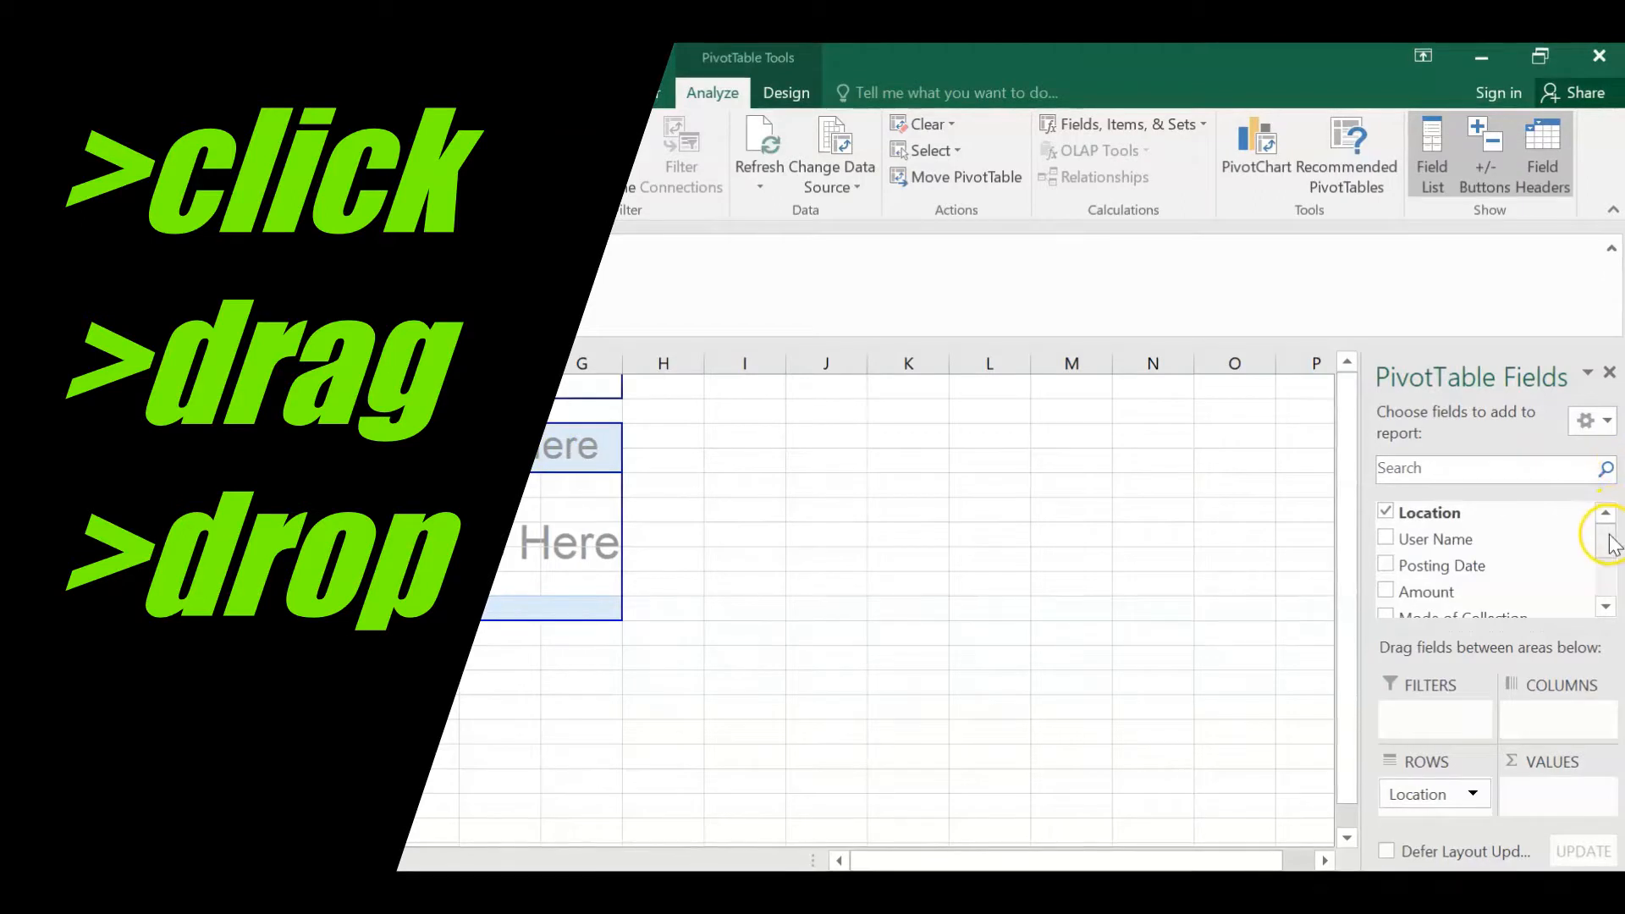
scroll(1608, 548, "down", 2)
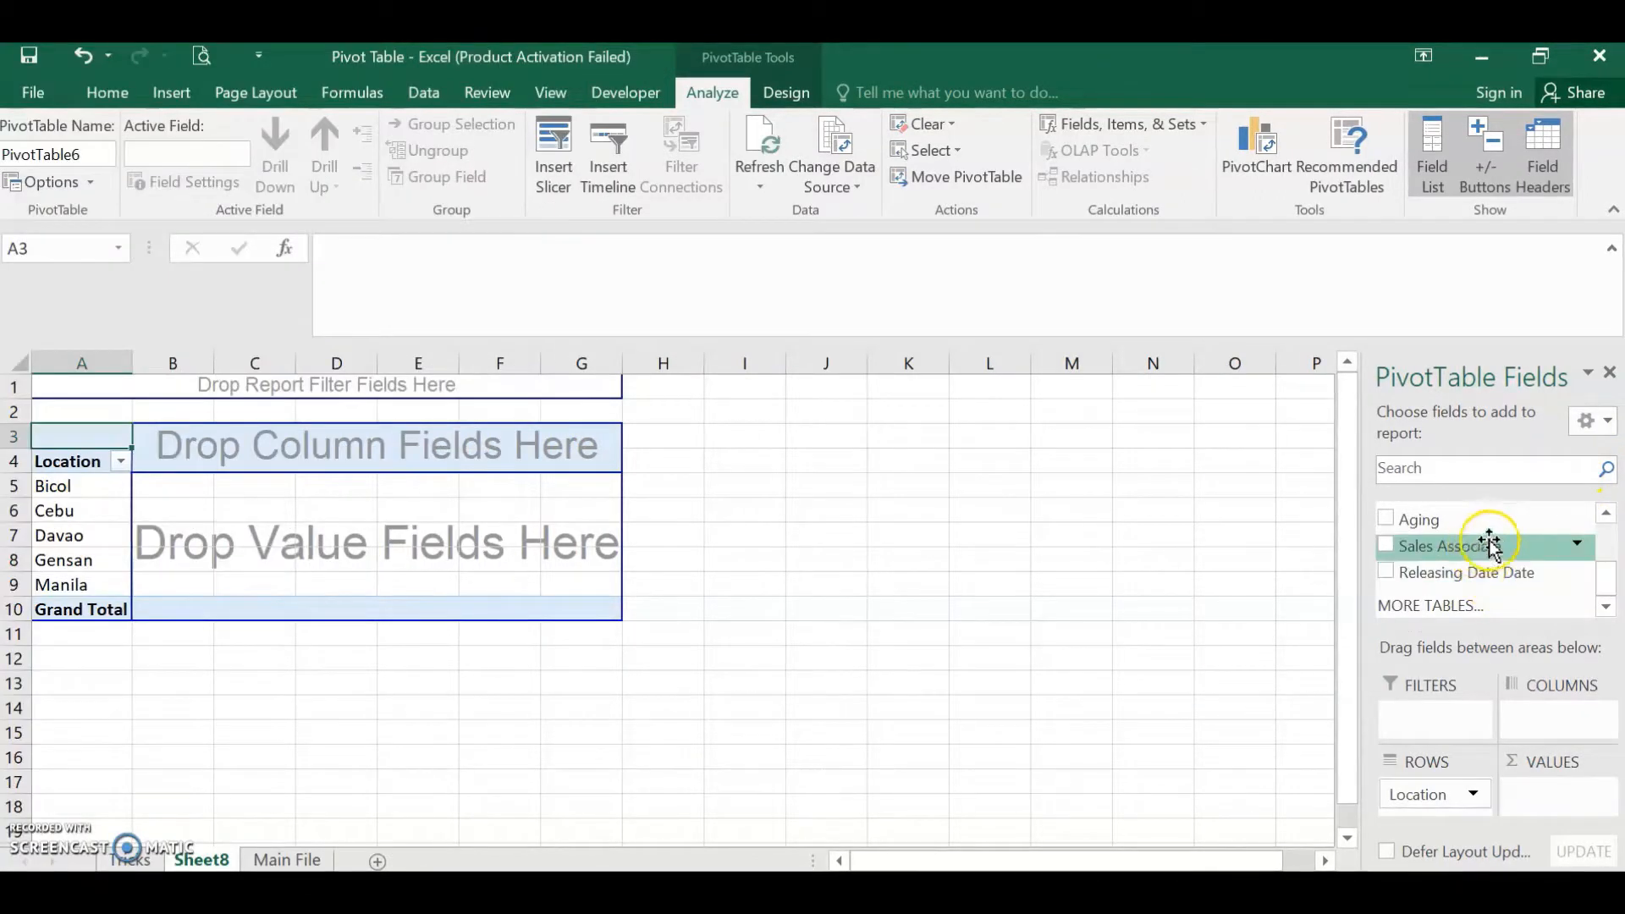
scroll(1603, 541, "up", 3)
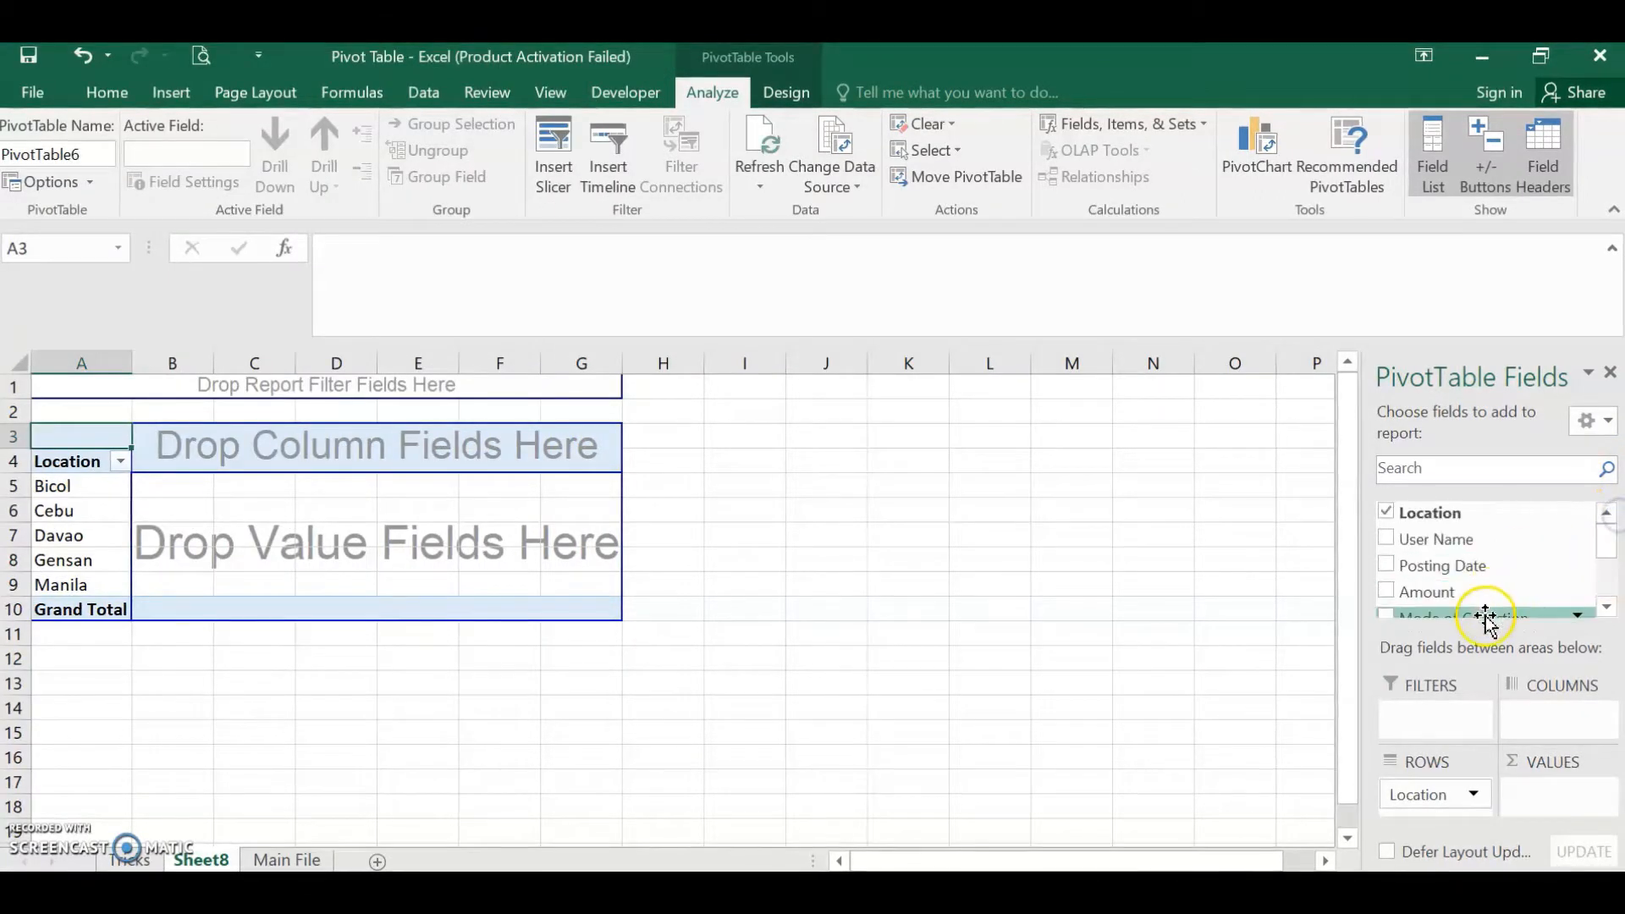
scroll(1481, 611, "down", 1)
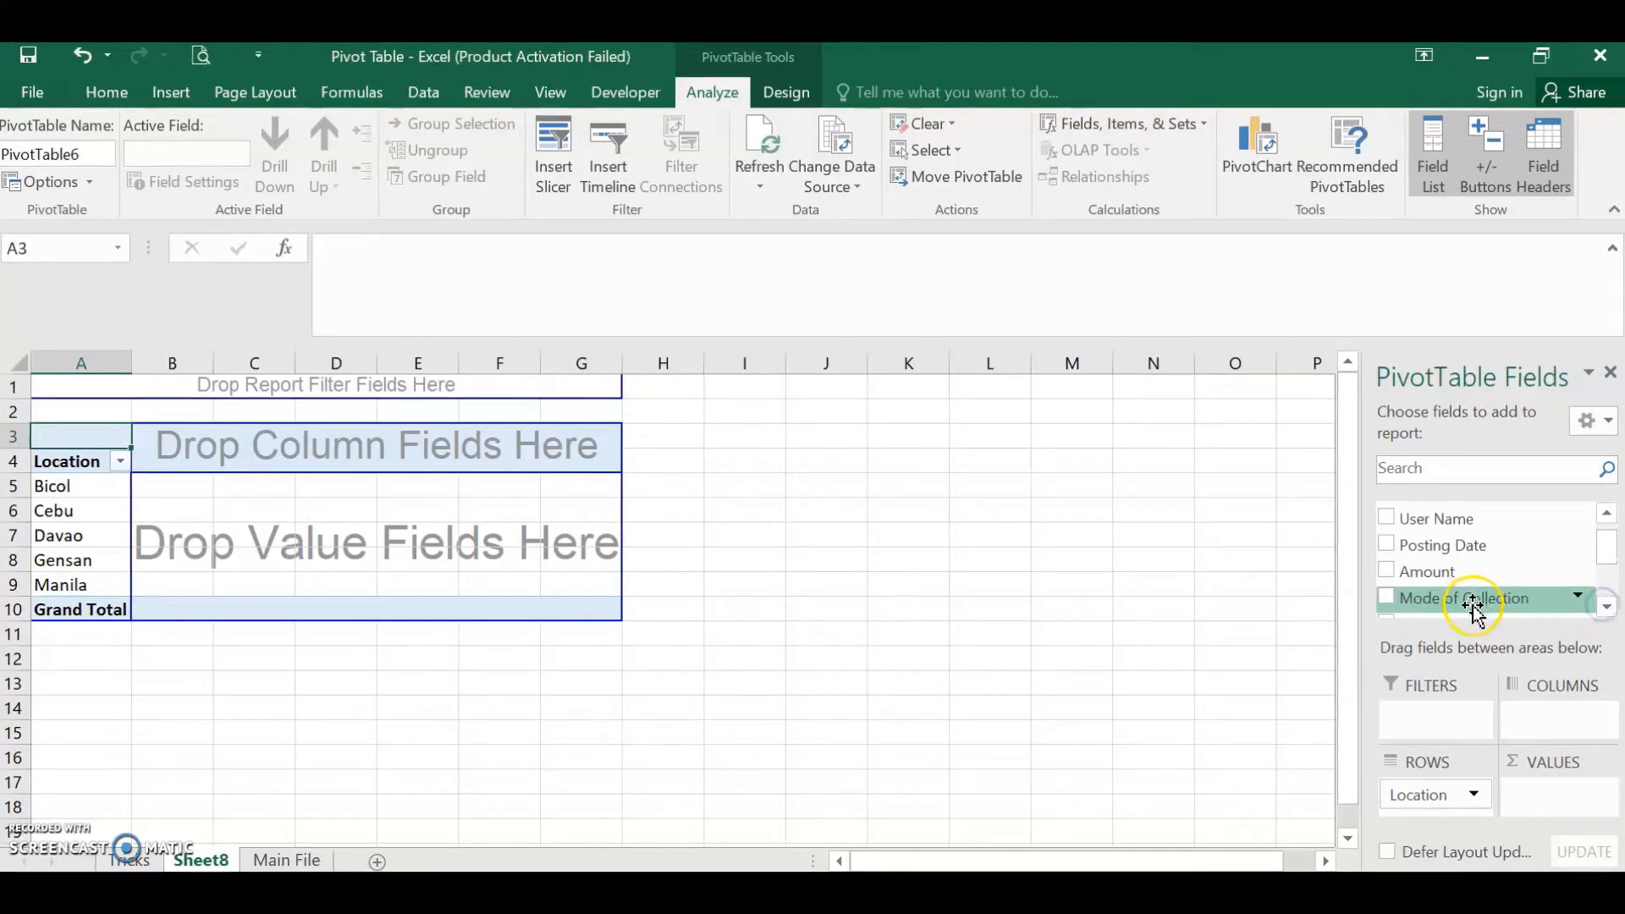
left_click_drag(1473, 603, 475, 443)
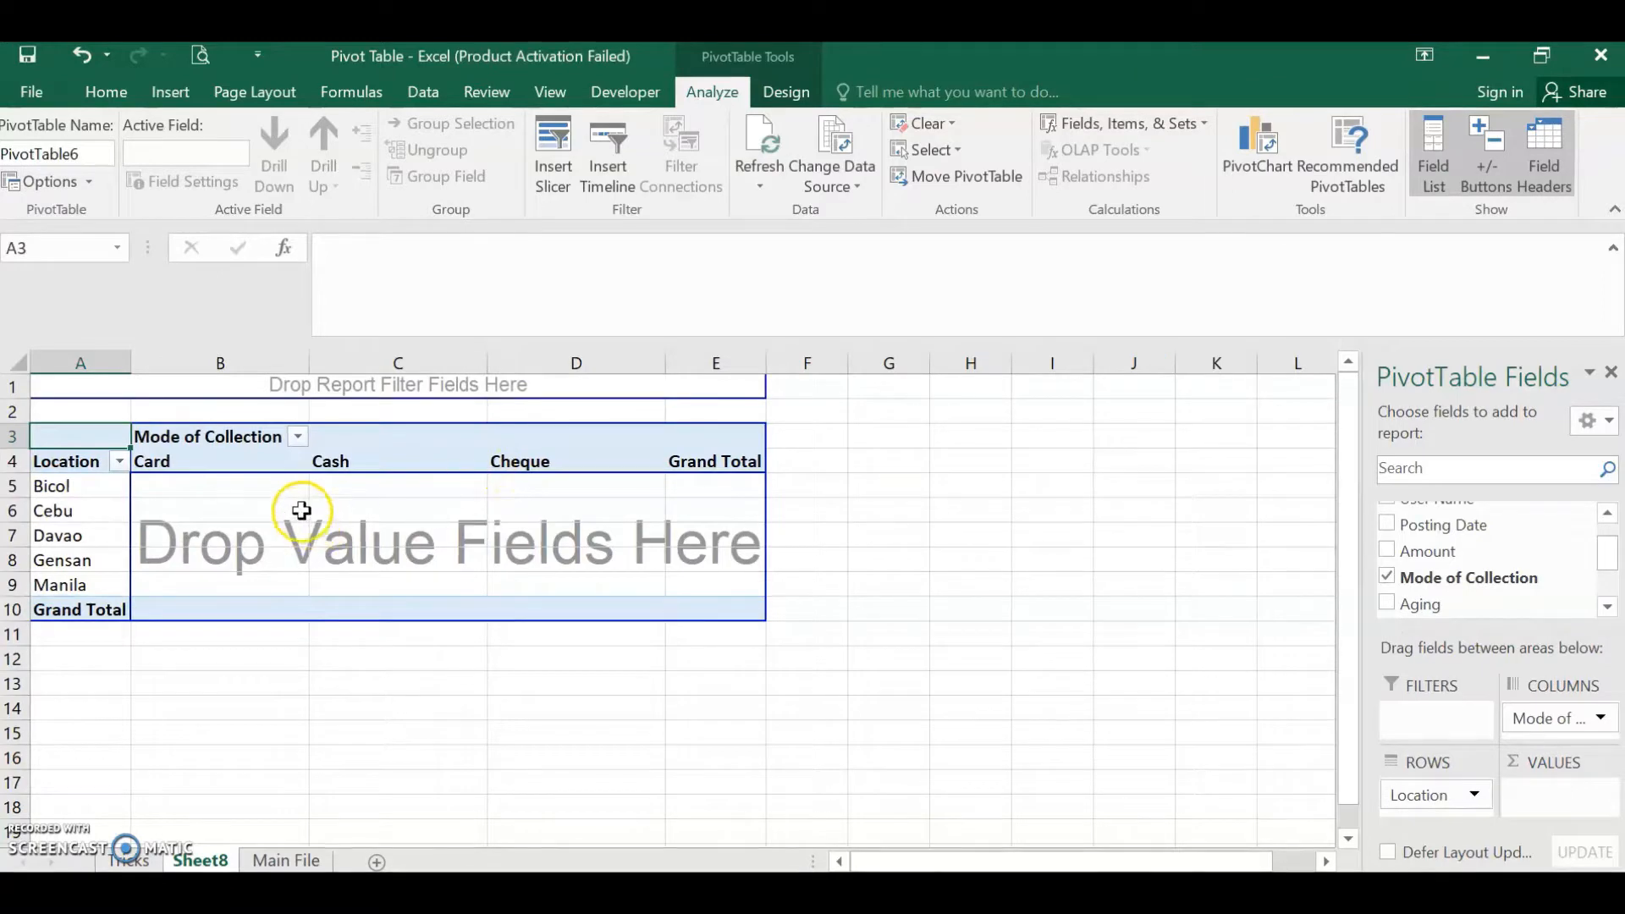
- Add Amount to the PivotTable's value area and Sales Associate as its report filter
left_click(1607, 528)
mouse_move(1608, 535)
left_mouse_down()
mouse_move(1607, 584)
mouse_move(1608, 531)
left_mouse_up()
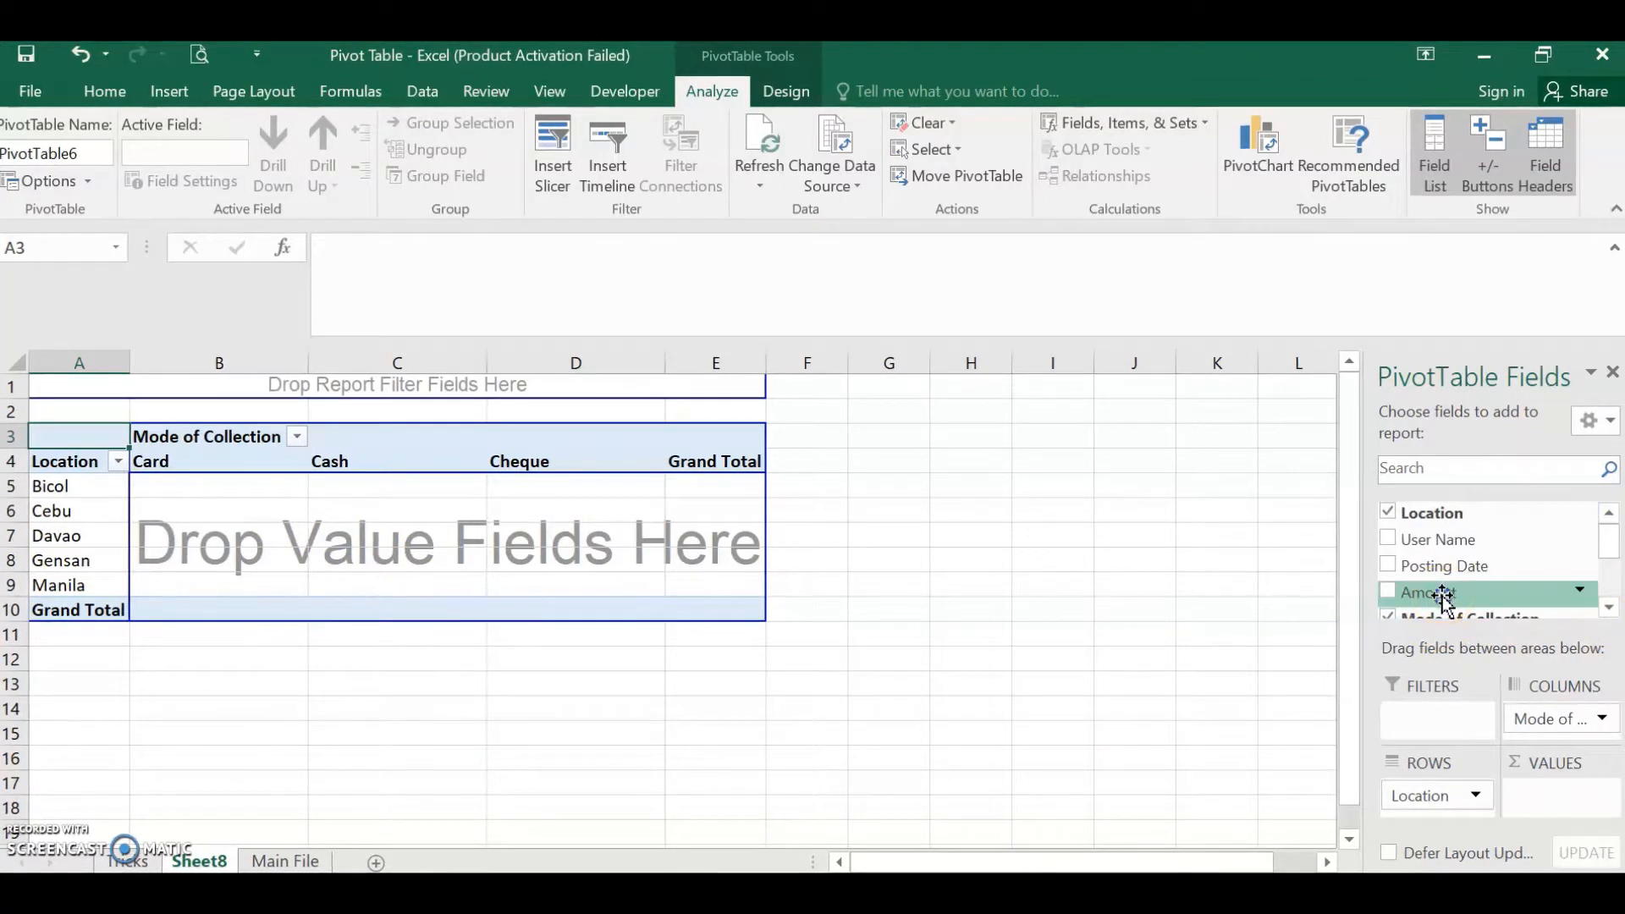
left_click_drag(1443, 596, 534, 525)
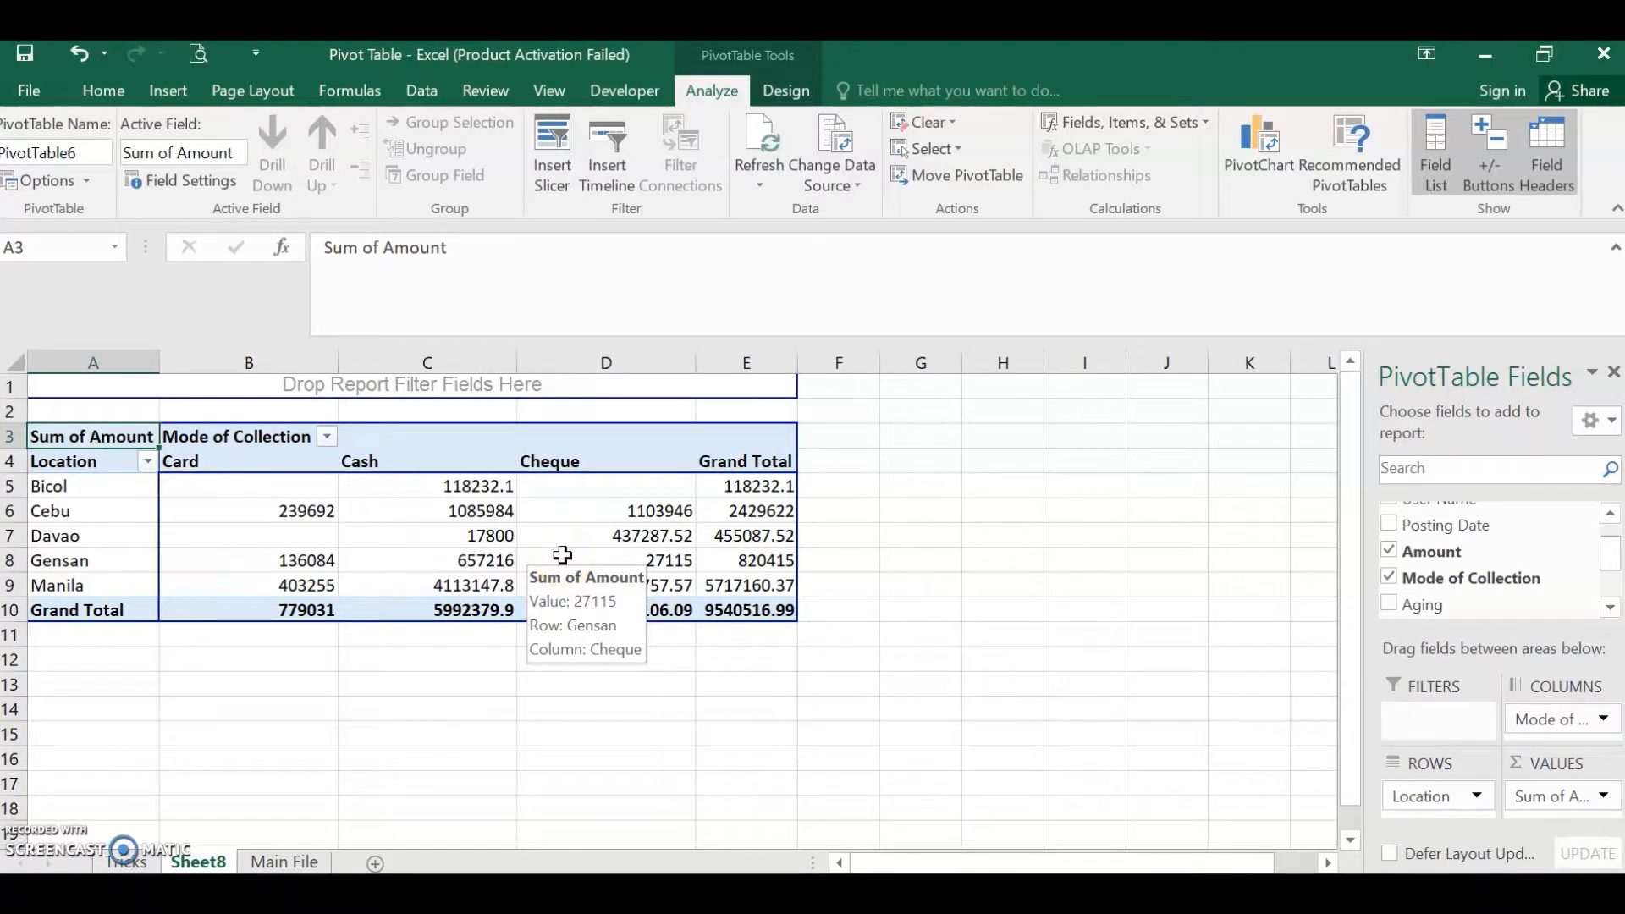
left_click(1609, 514)
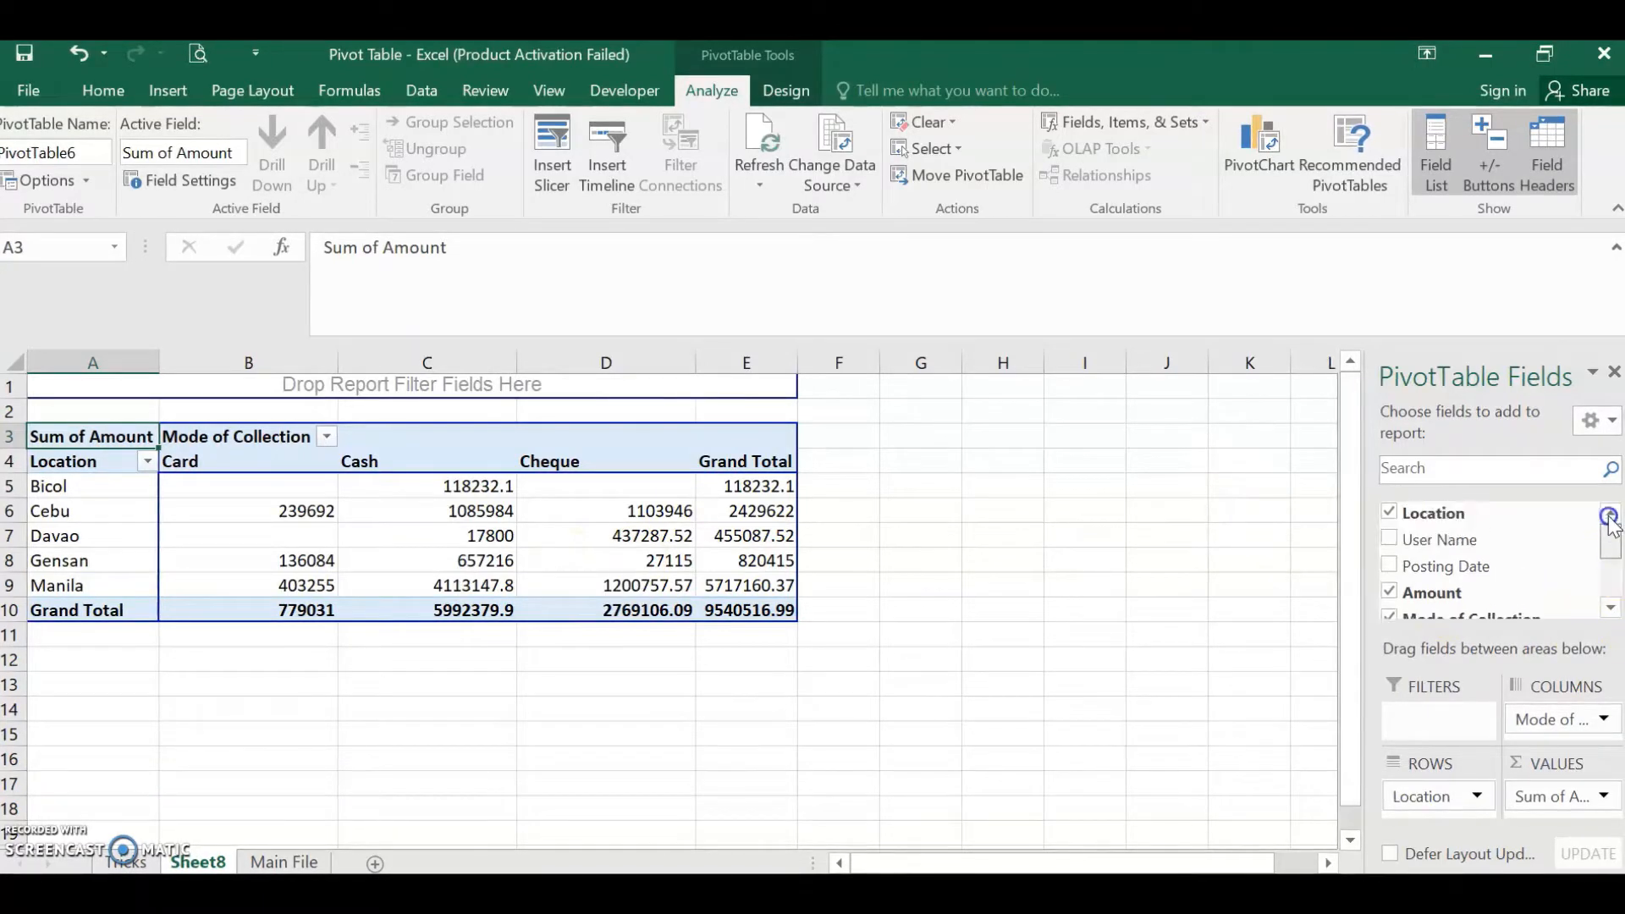
left_click_drag(1608, 542, 1610, 593)
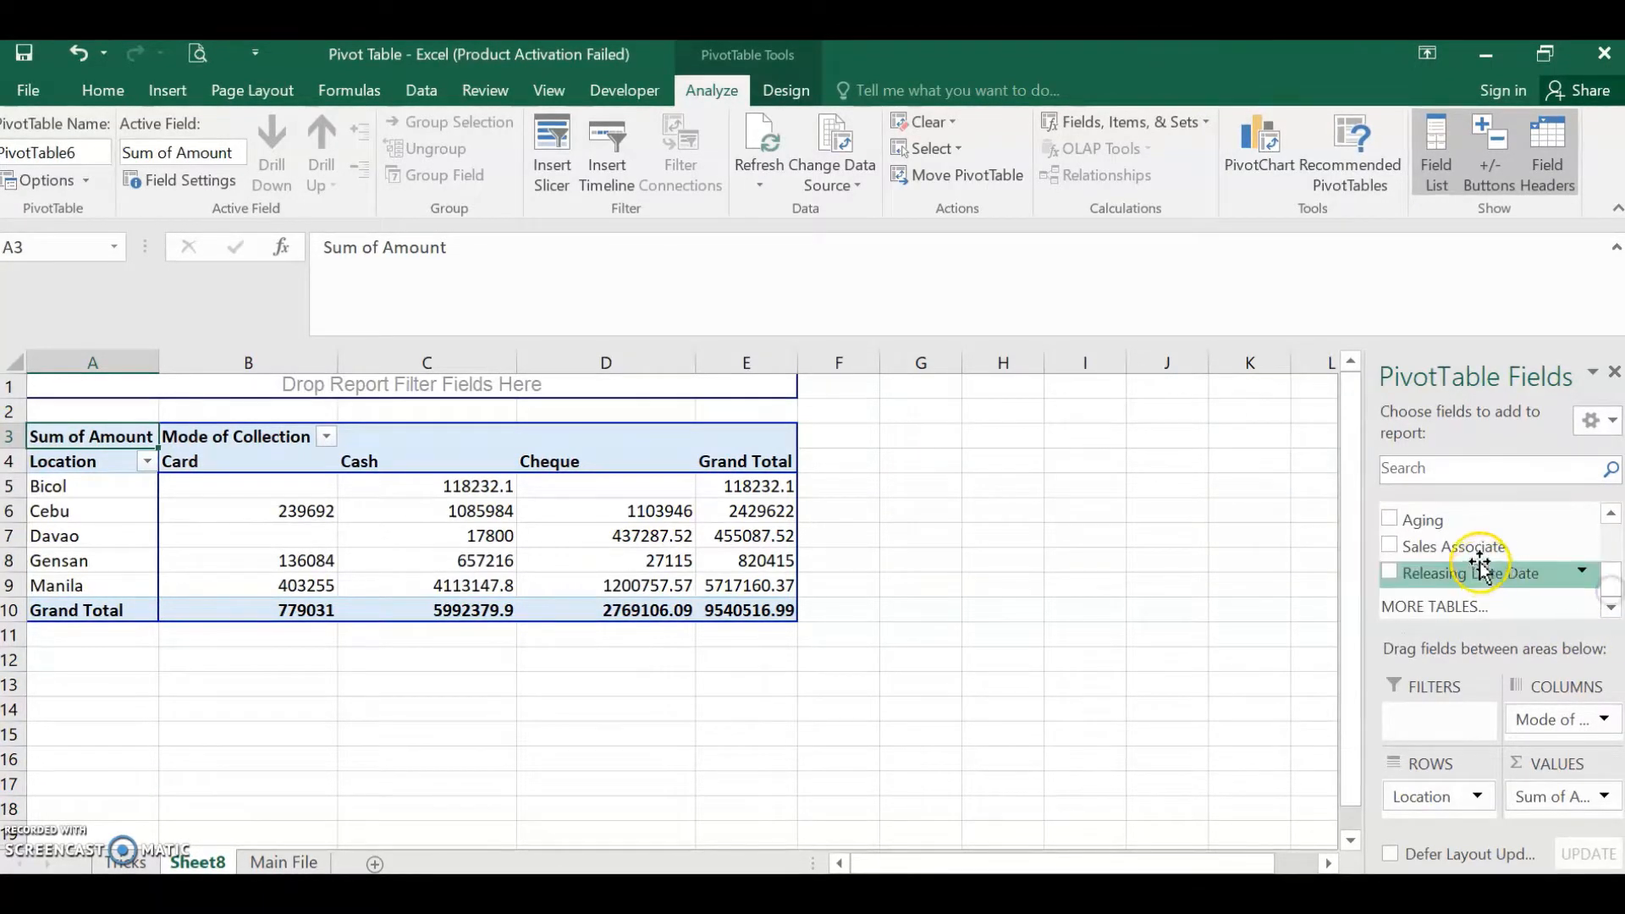
left_click_drag(1479, 554, 121, 403)
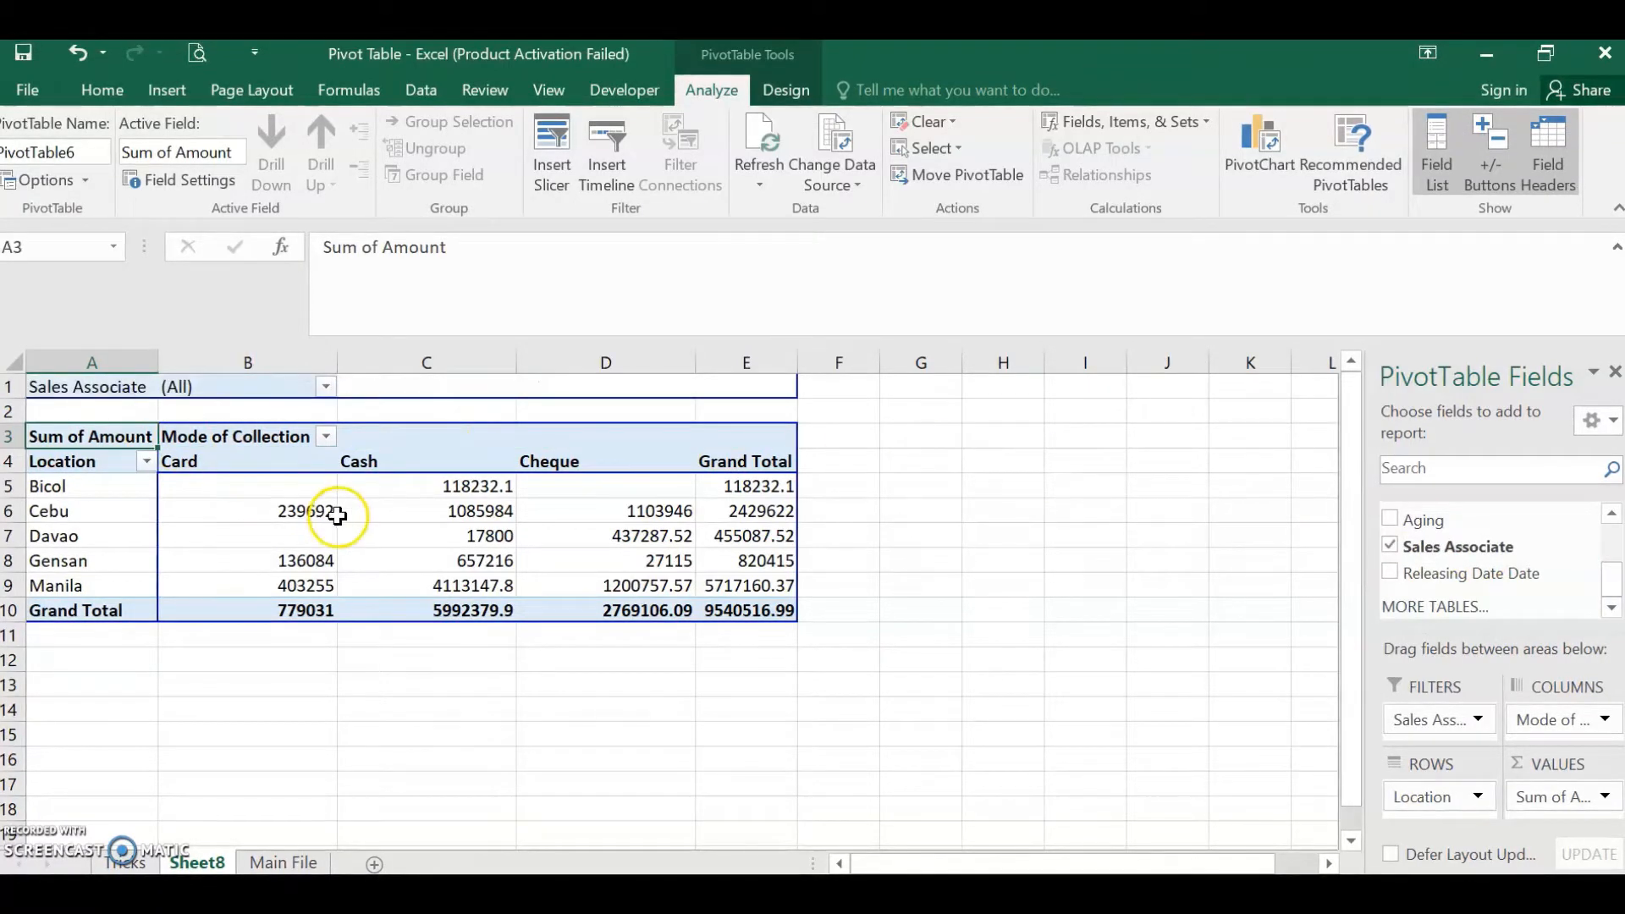
- View the Sales Associate filter's choices without changing them, and look over the useful tricks listed on the Tricks sheet
left_click(327, 390)
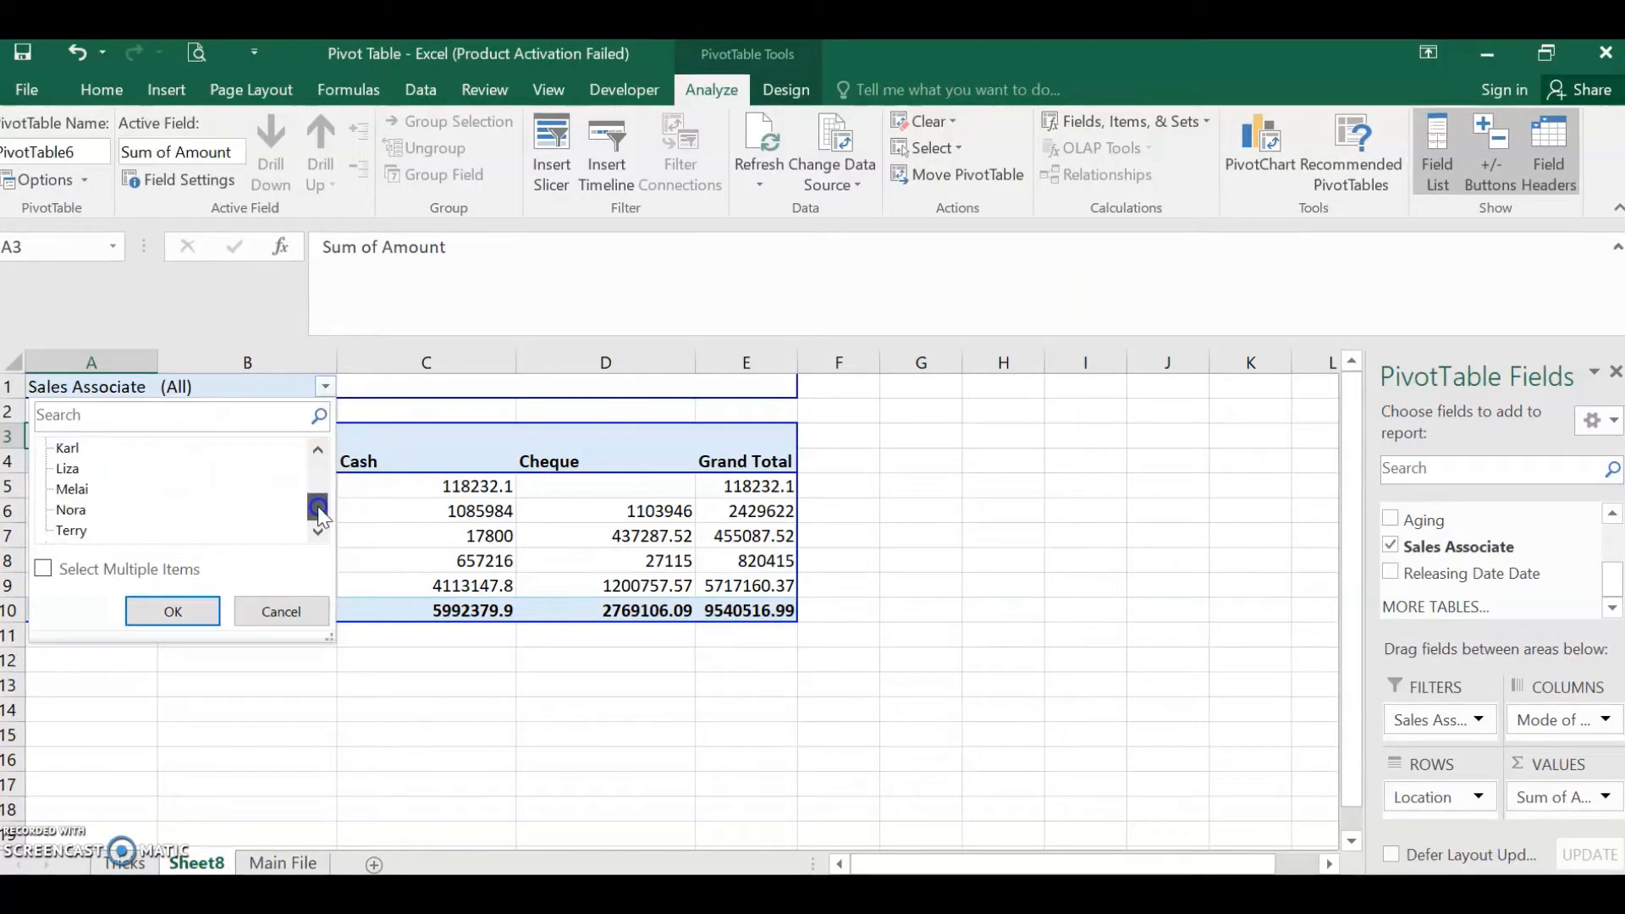
left_click(281, 611)
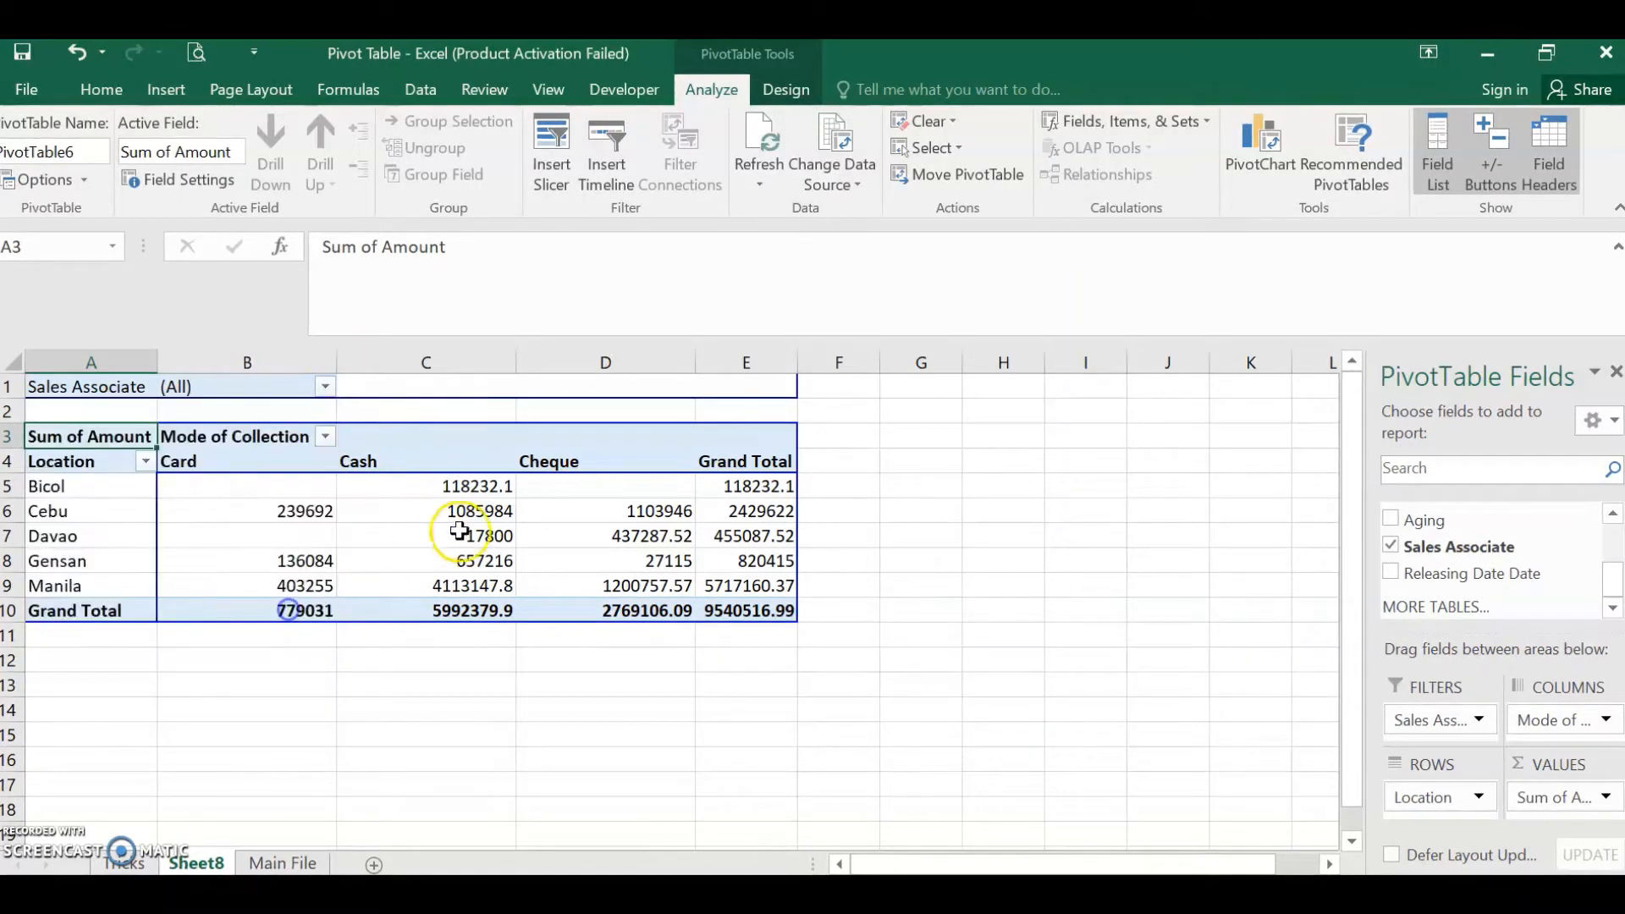
left_click(459, 532)
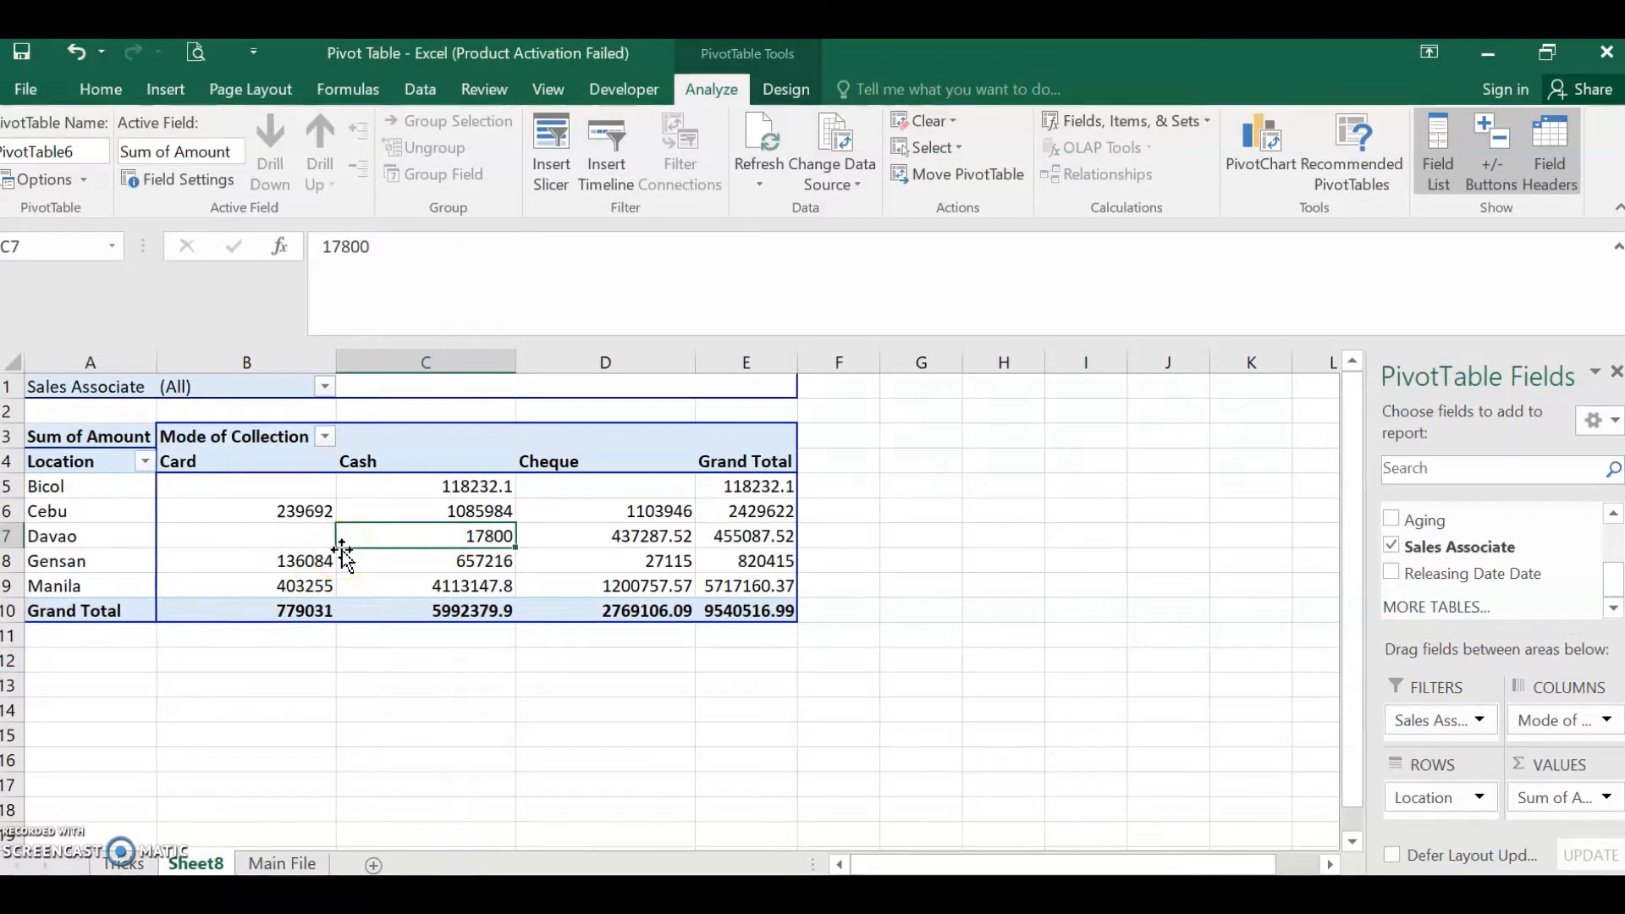
left_click(127, 864)
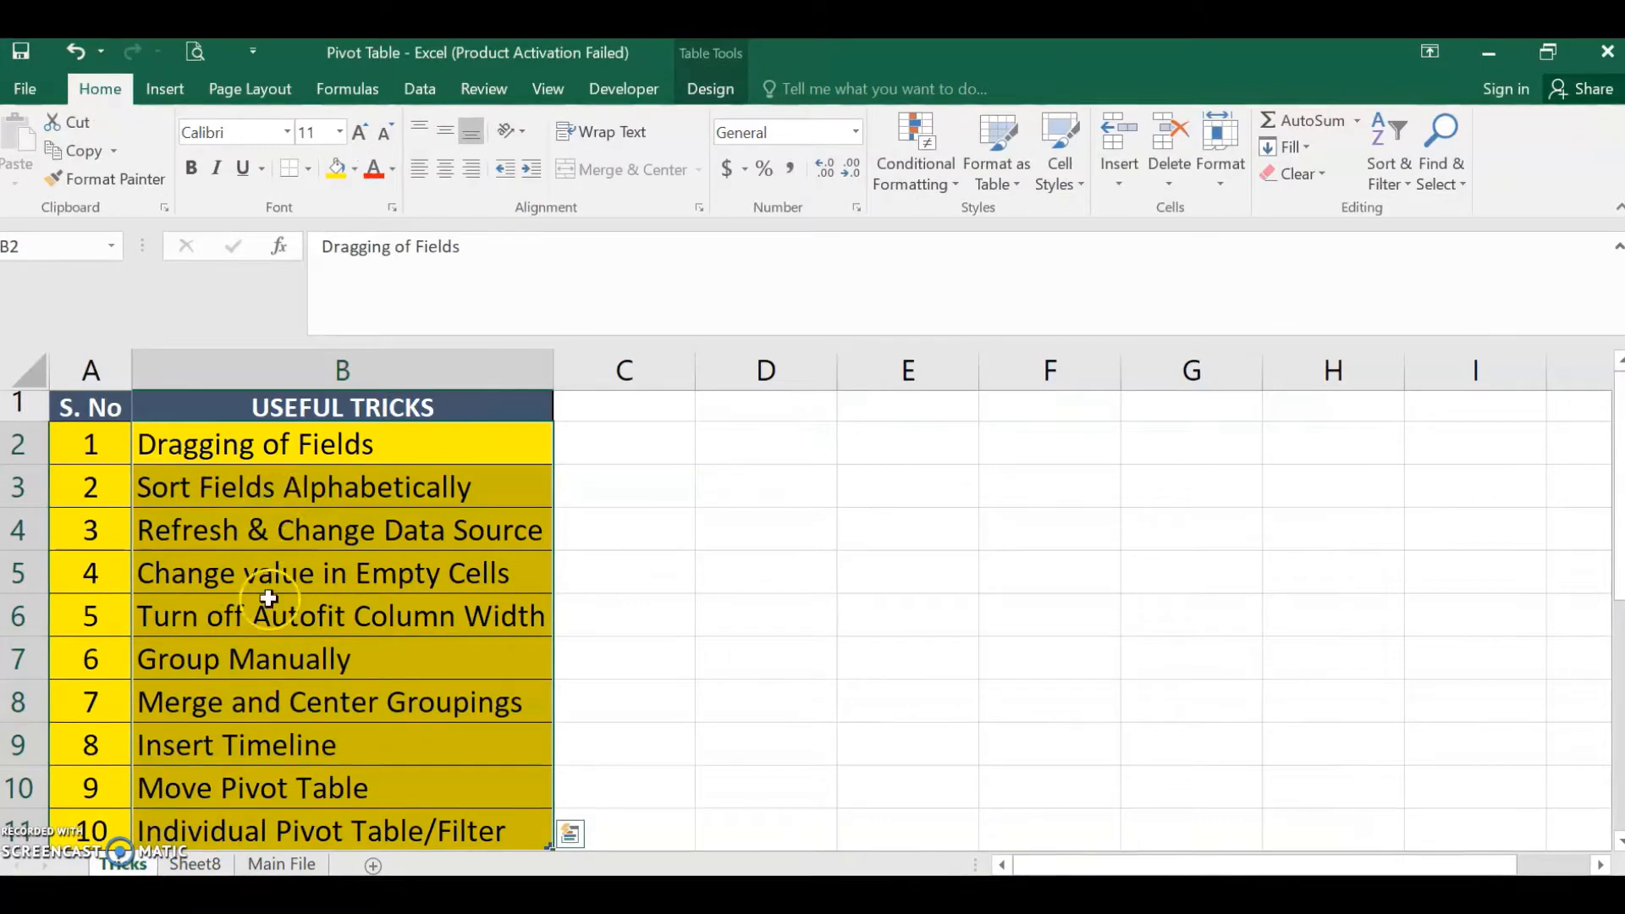
left_click(195, 863)
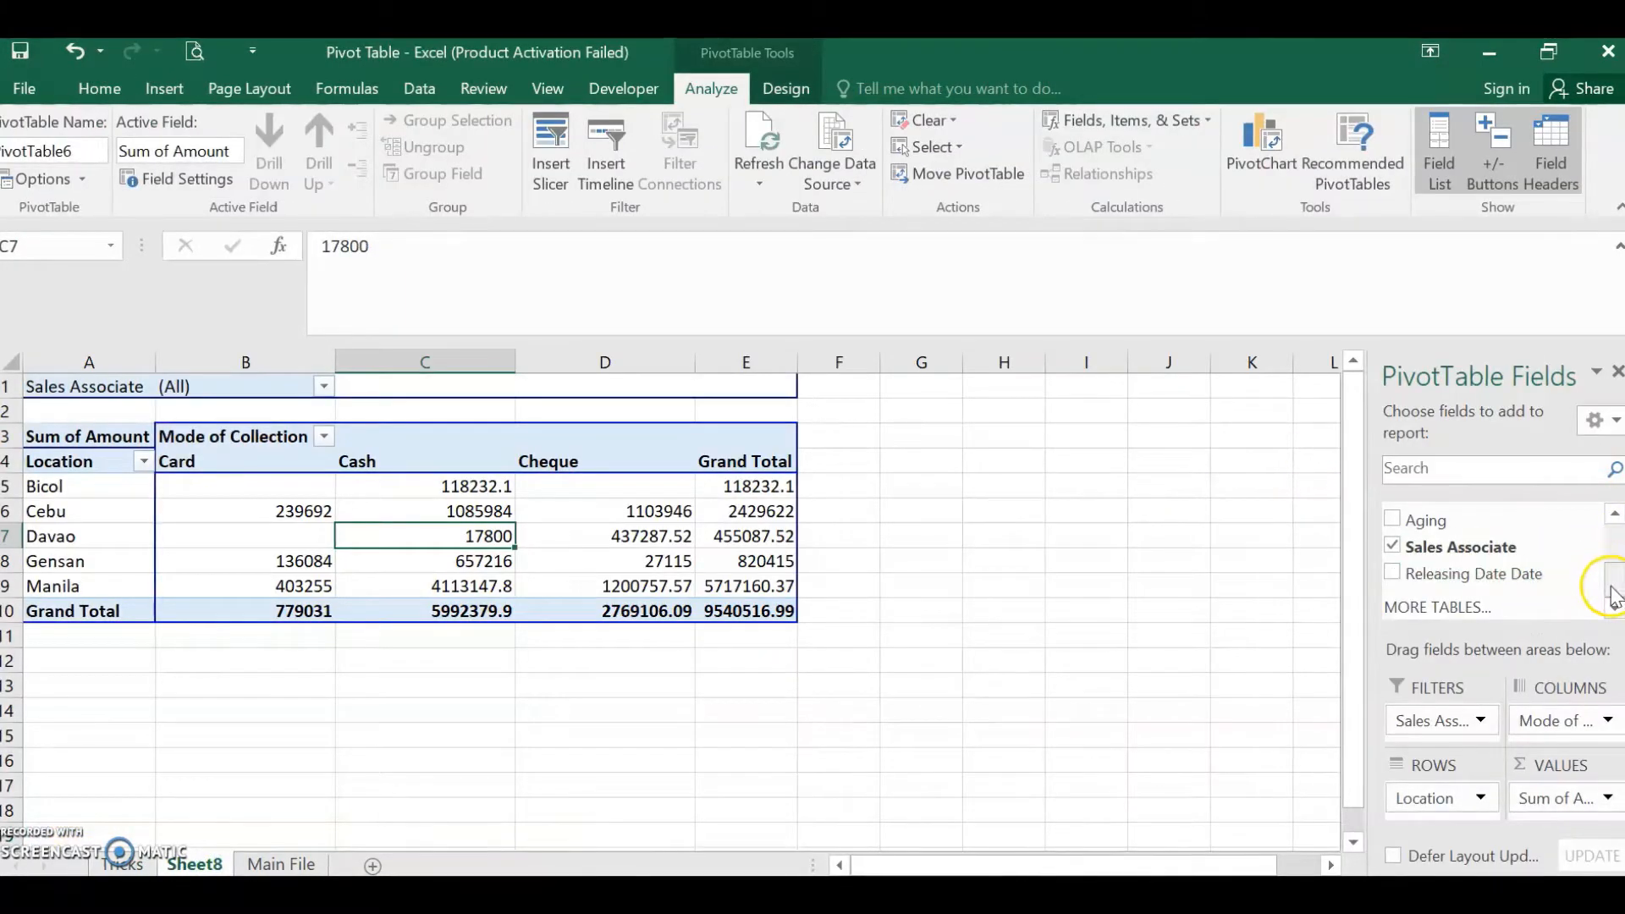
- Sort the fields in the PivotTable field list from A to Z
mouse_move(1616, 579)
left_mouse_down()
mouse_move(1617, 529)
mouse_move(1617, 593)
mouse_move(1619, 529)
mouse_move(1618, 585)
left_mouse_up()
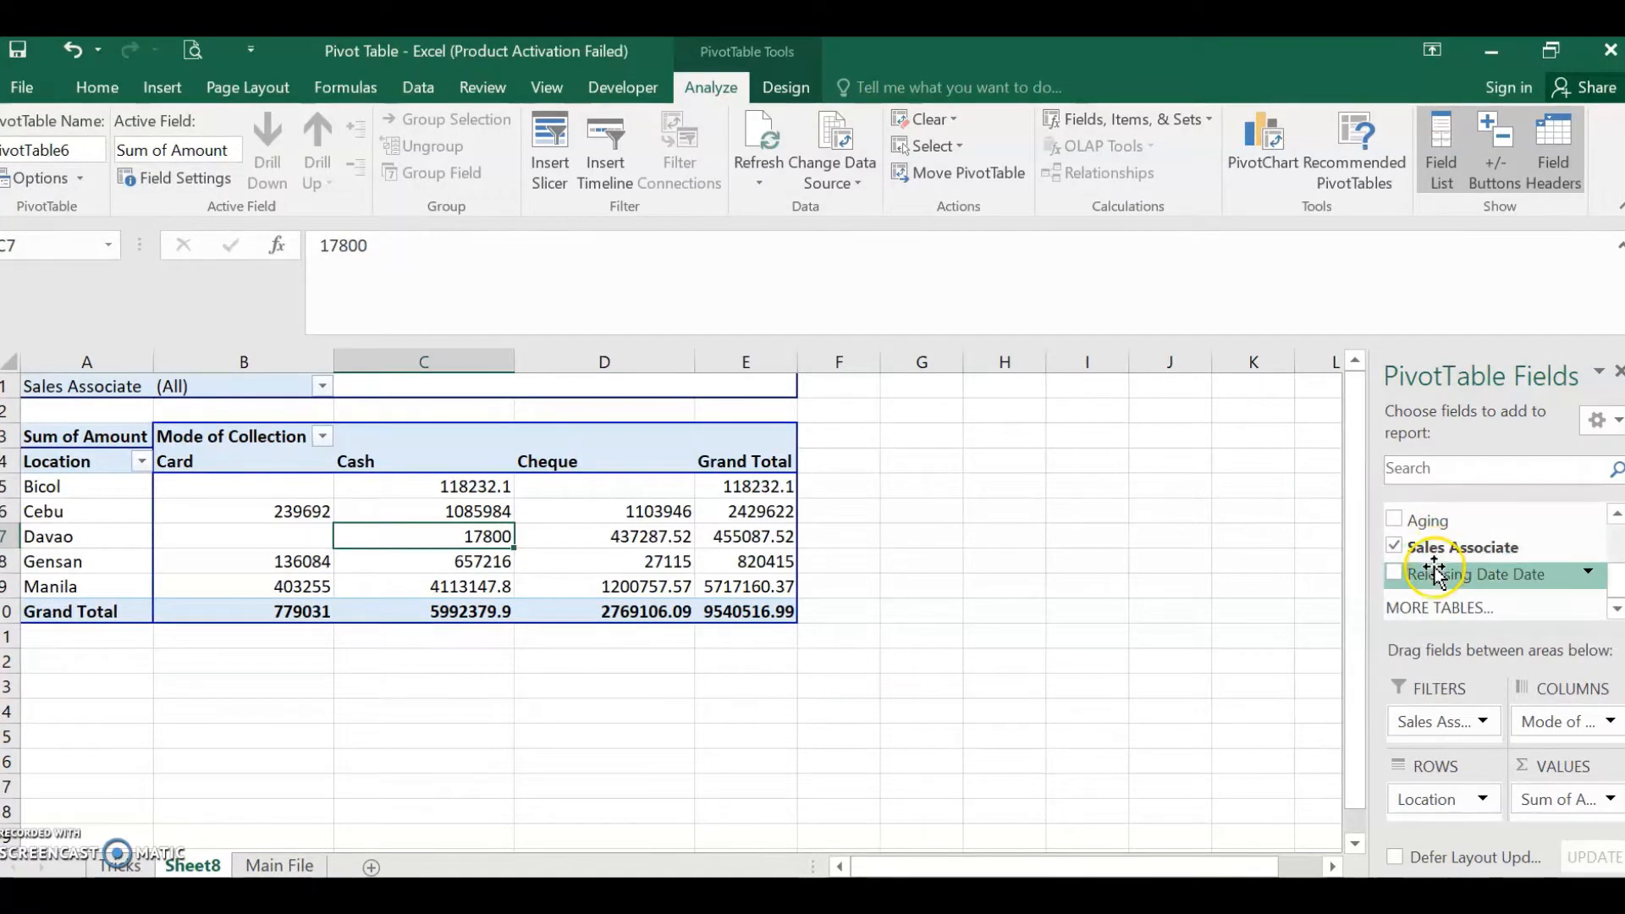
left_click(1615, 421)
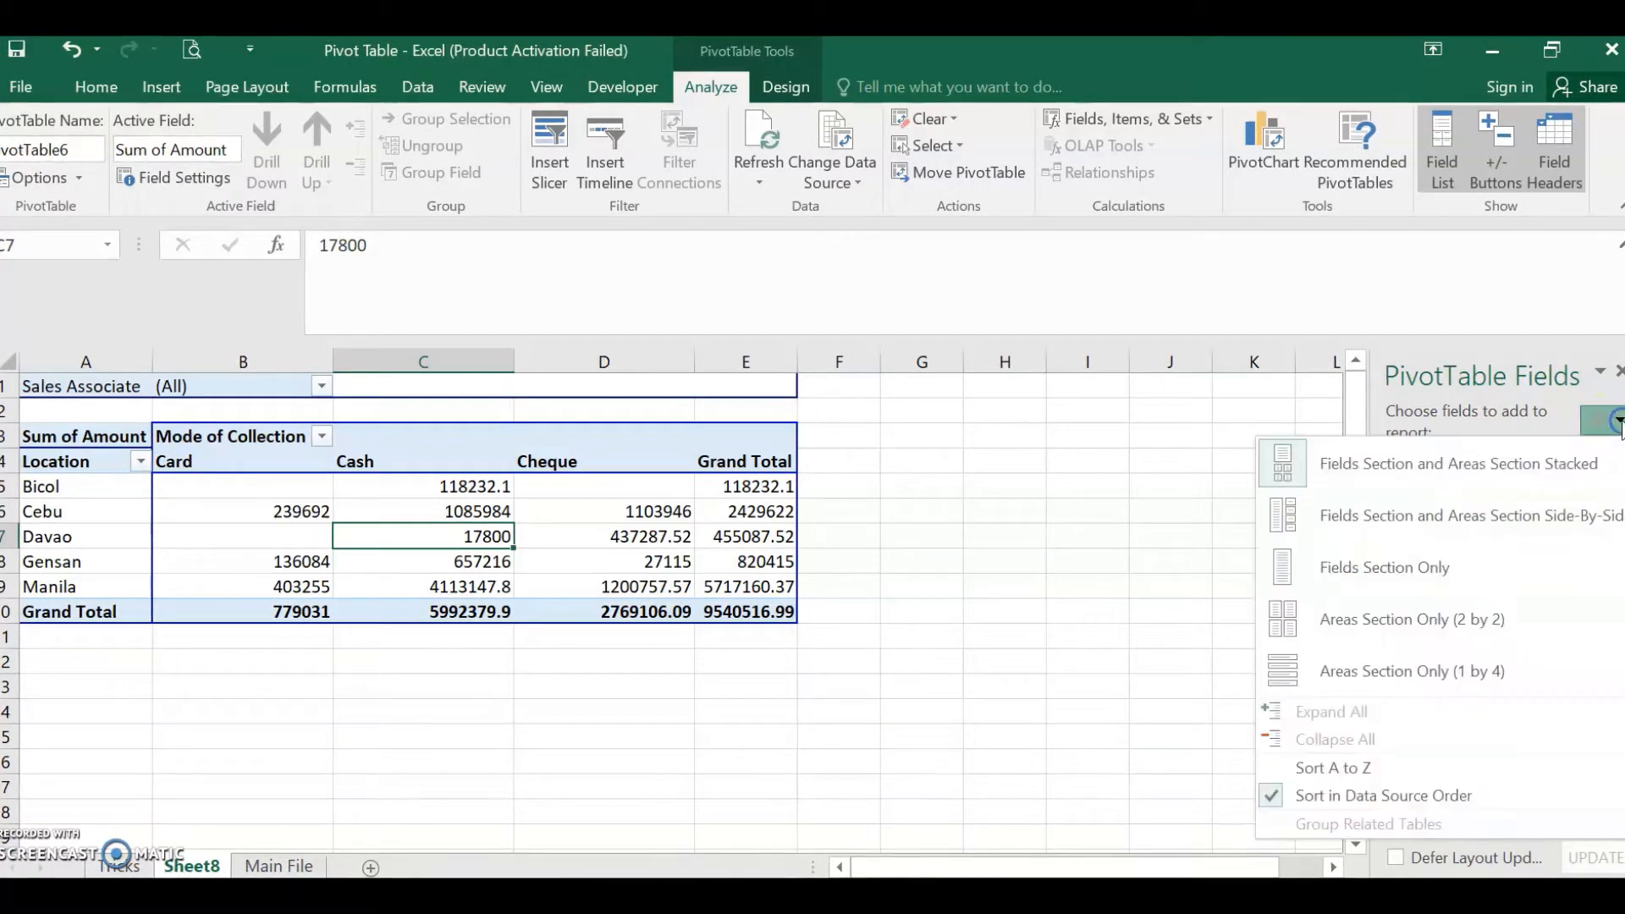
left_click(1403, 772)
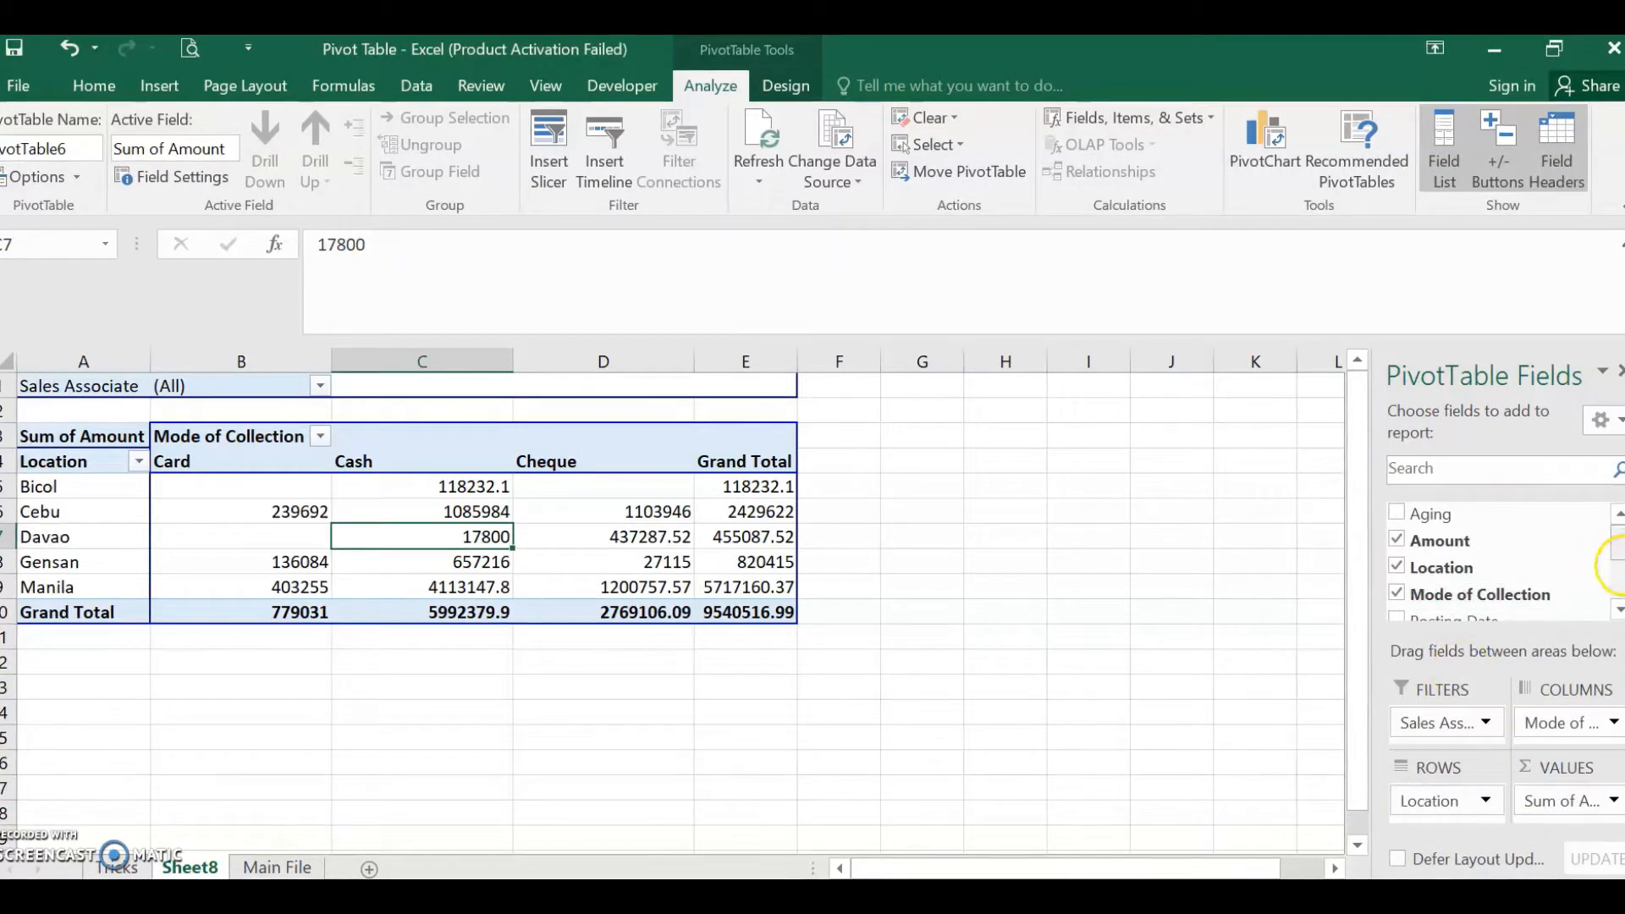
mouse_move(1617, 540)
left_mouse_down()
mouse_move(1617, 592)
mouse_move(1617, 523)
left_mouse_up()
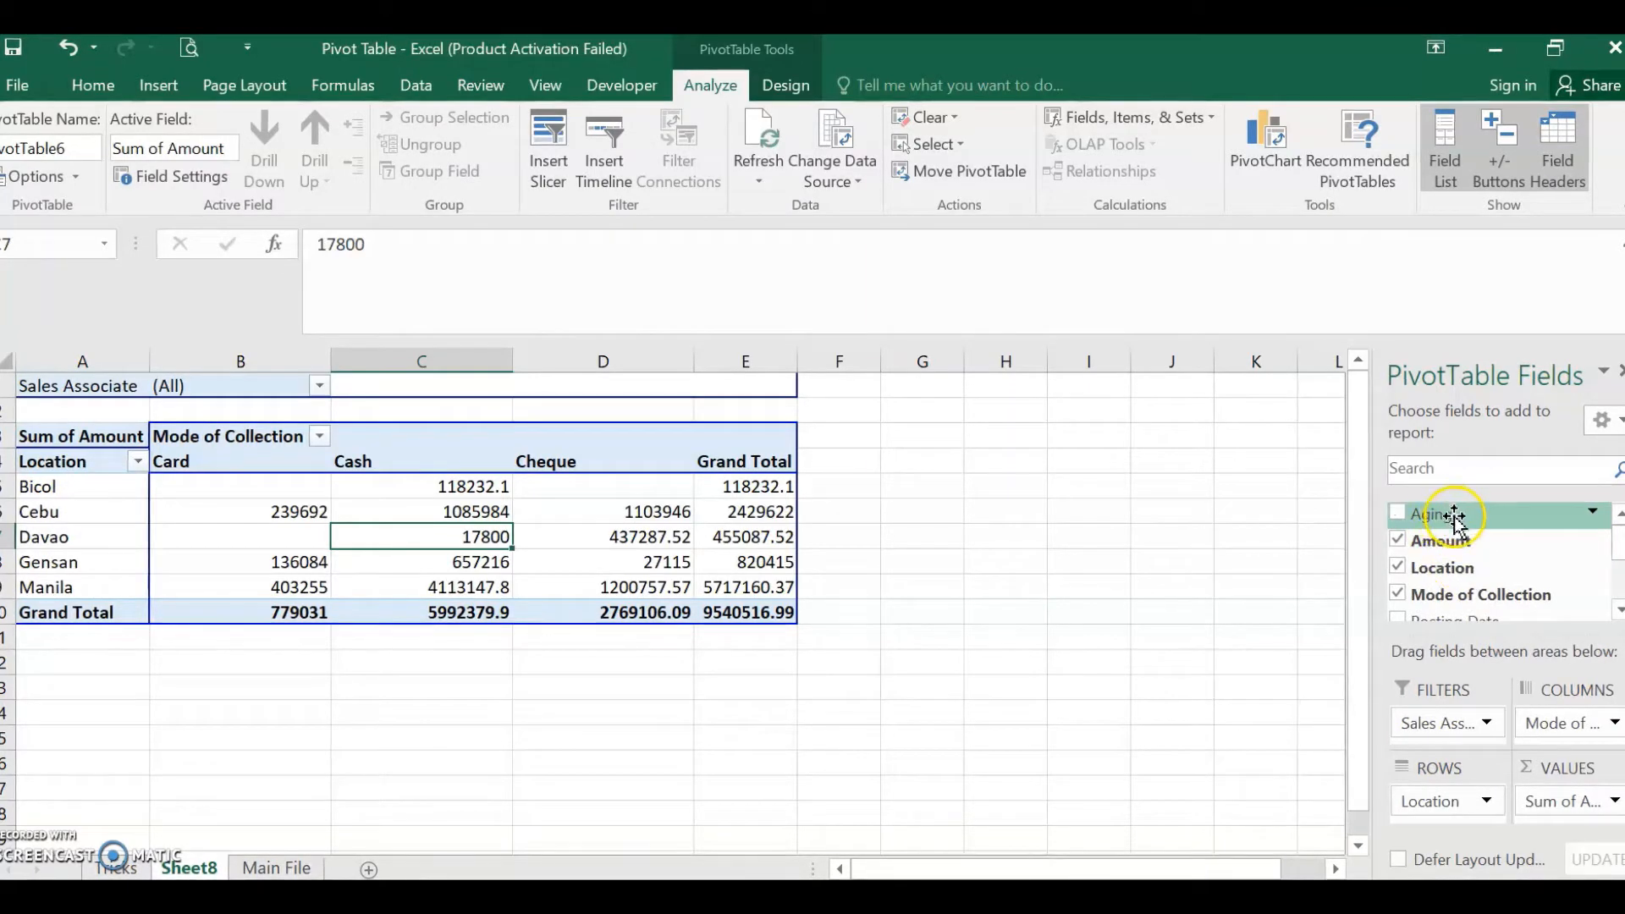
left_click_drag(1452, 518, 571, 577)
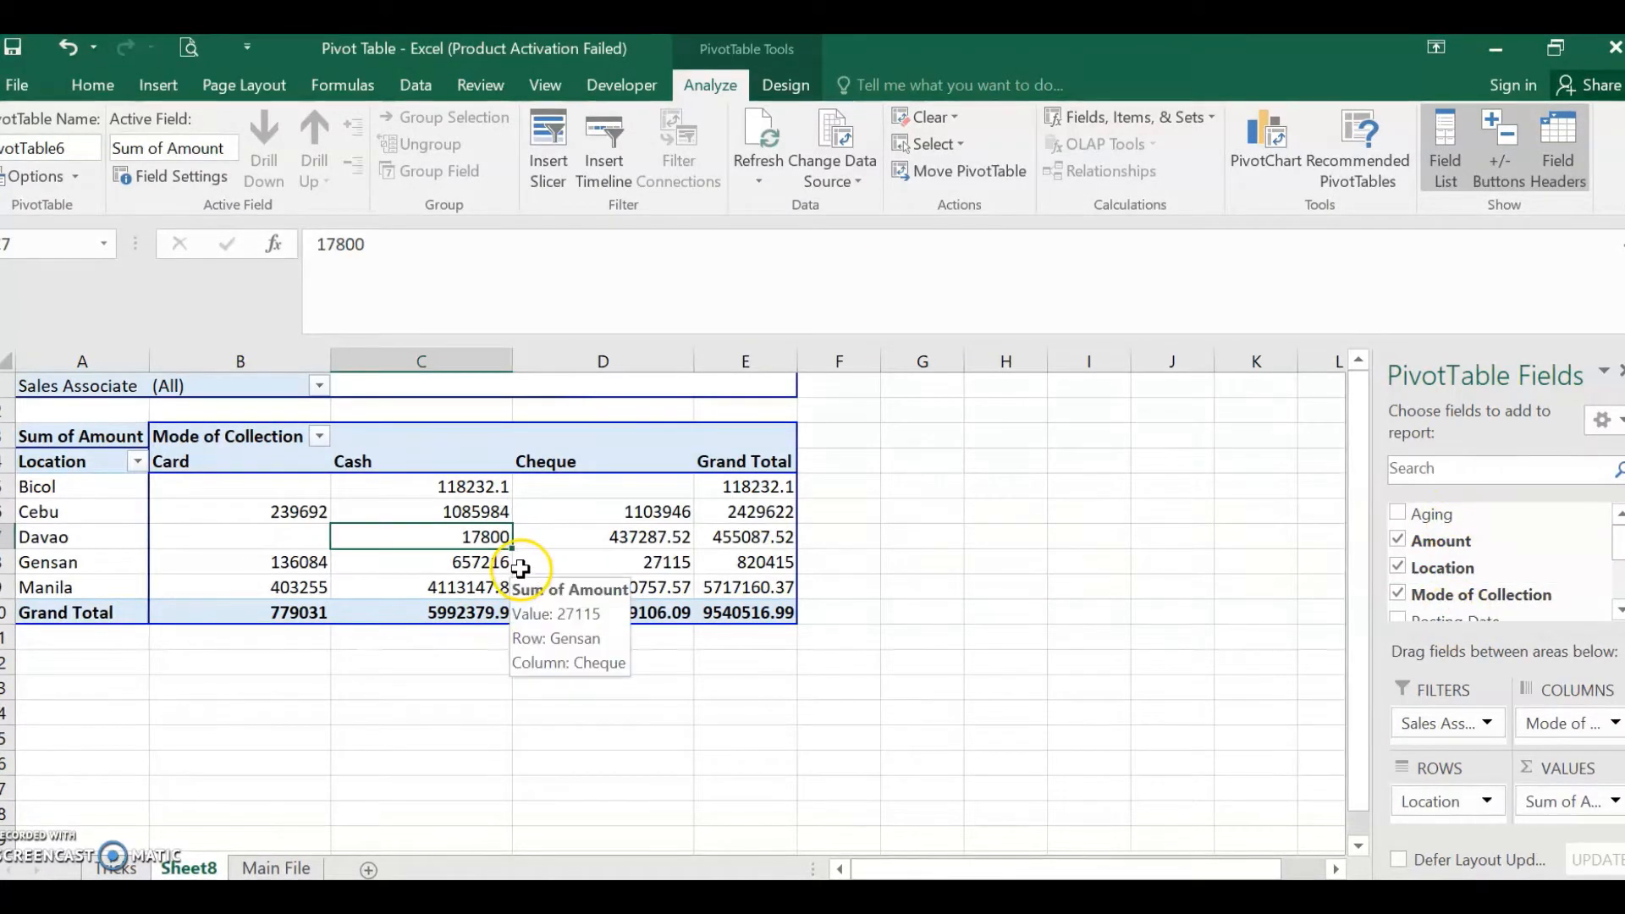
- Look up the Refresh & Change Data Source entry on the Tricks sheet and return to Sheet8
left_click(122, 868)
left_click(256, 528)
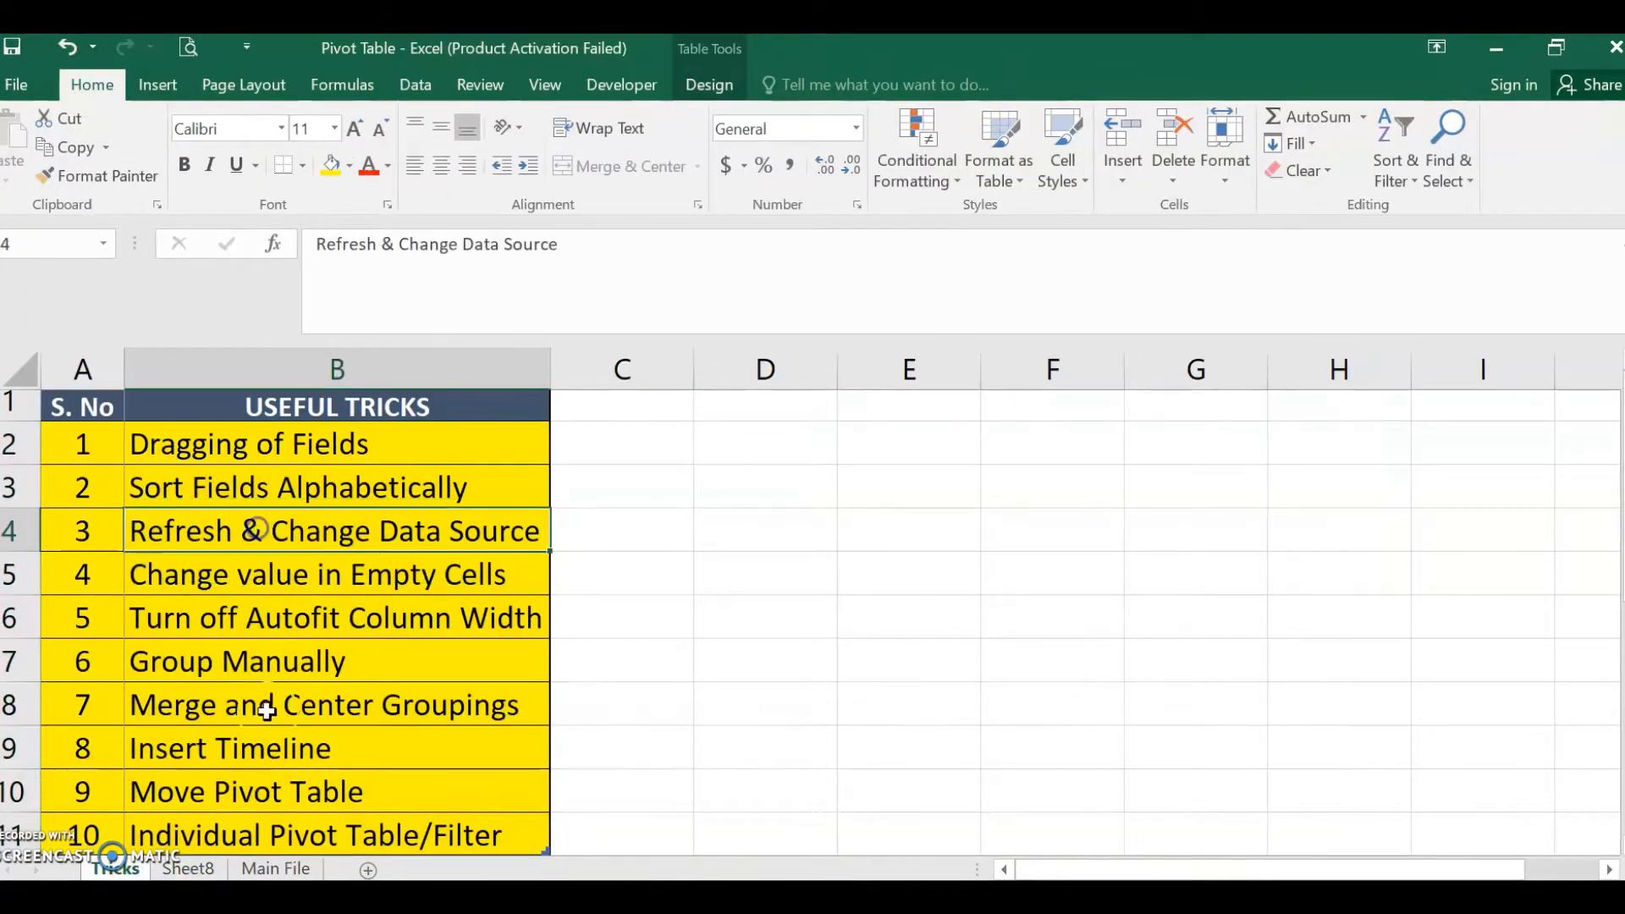
left_click(190, 870)
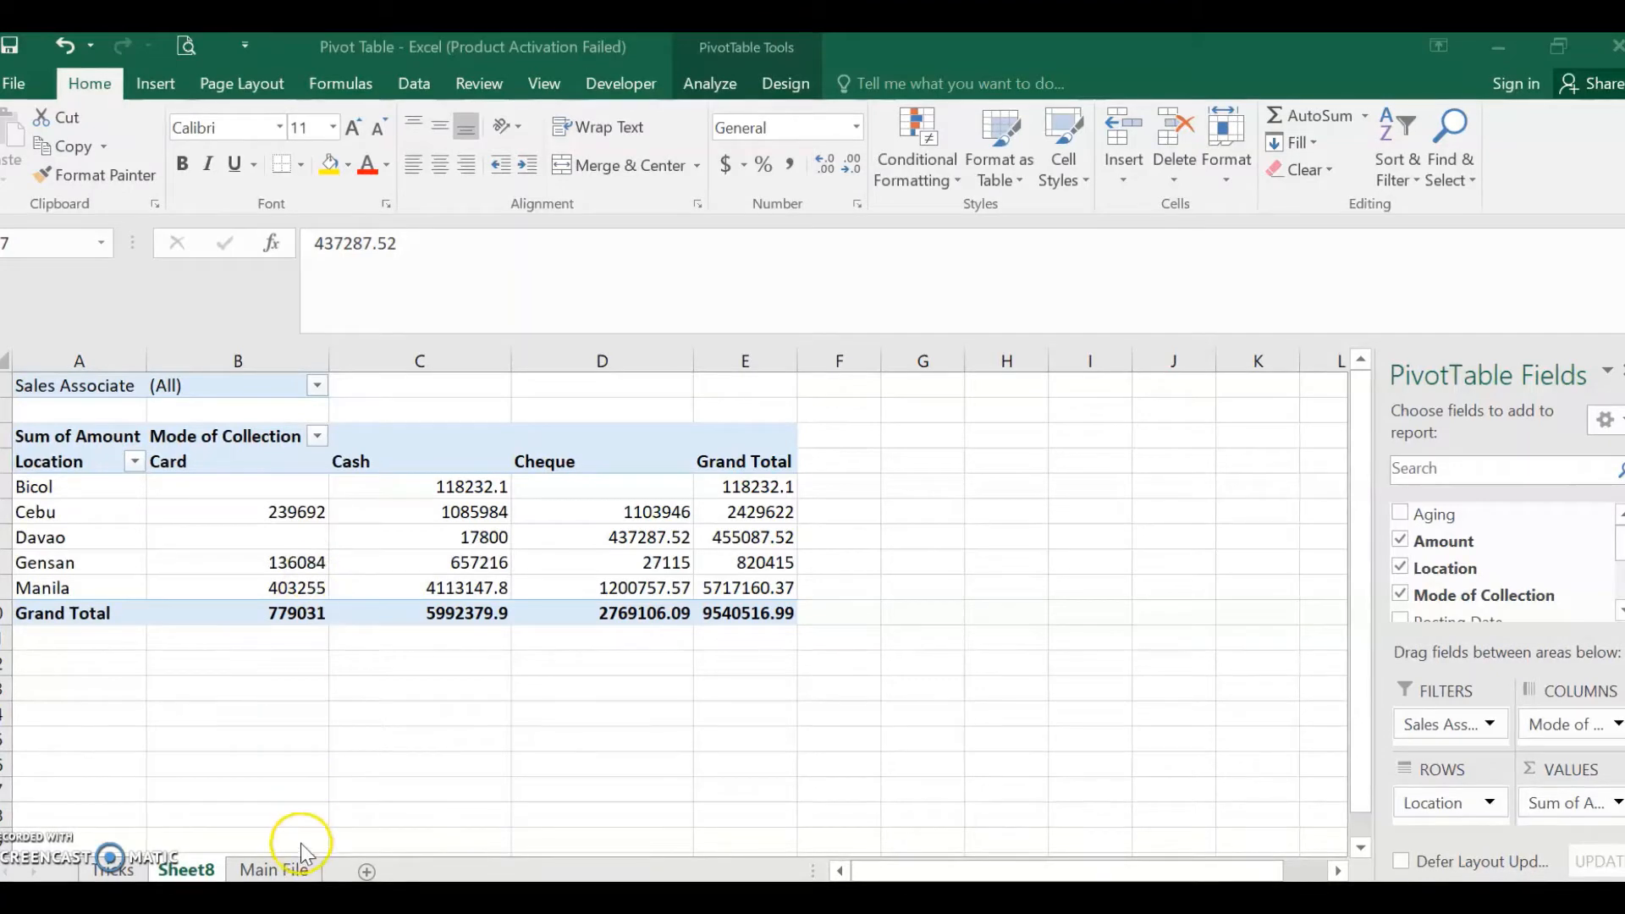
- Duplicate the last data row of the Main File sheet, row 2710, into row 2711
left_click(254, 869)
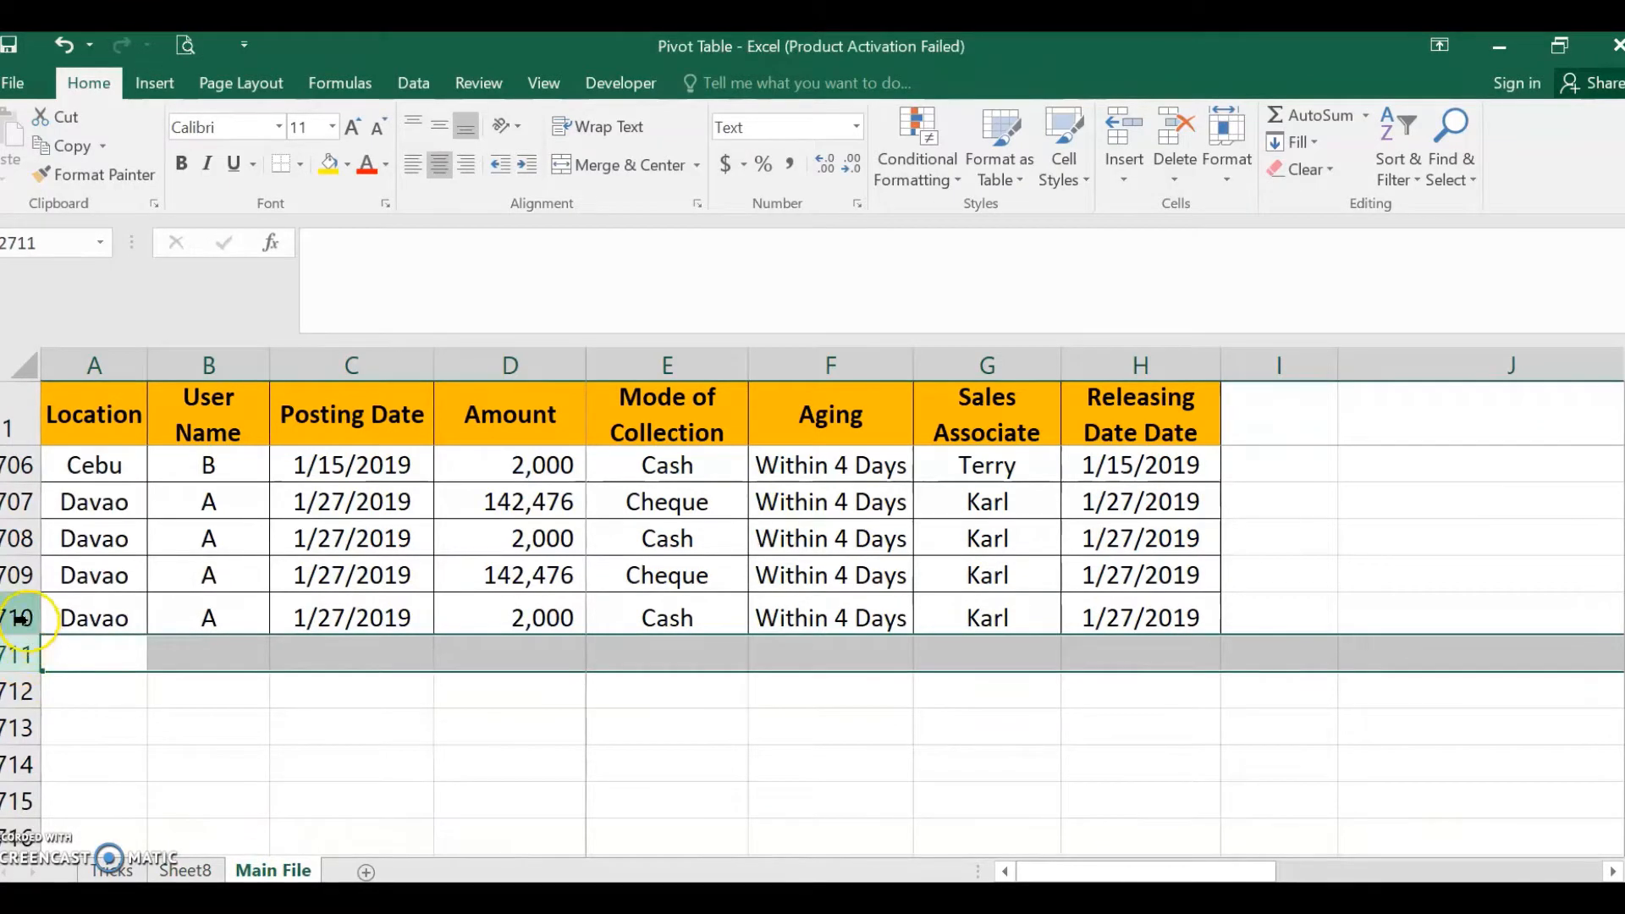
left_click(17, 618)
key("ctrl+c")
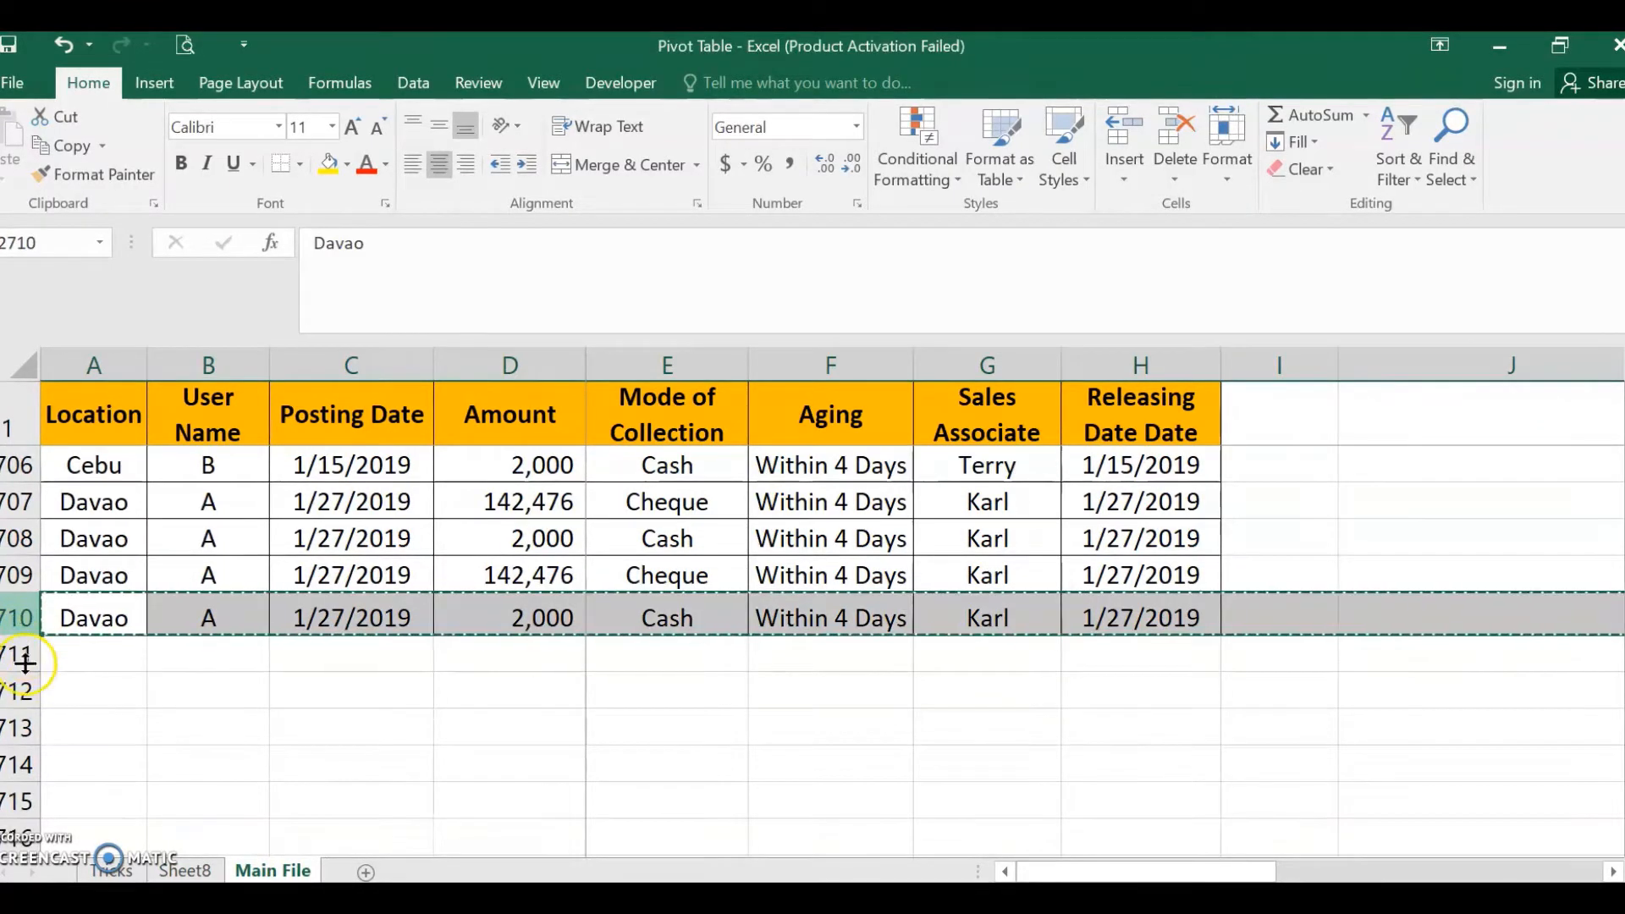
left_click(19, 654)
key("Return")
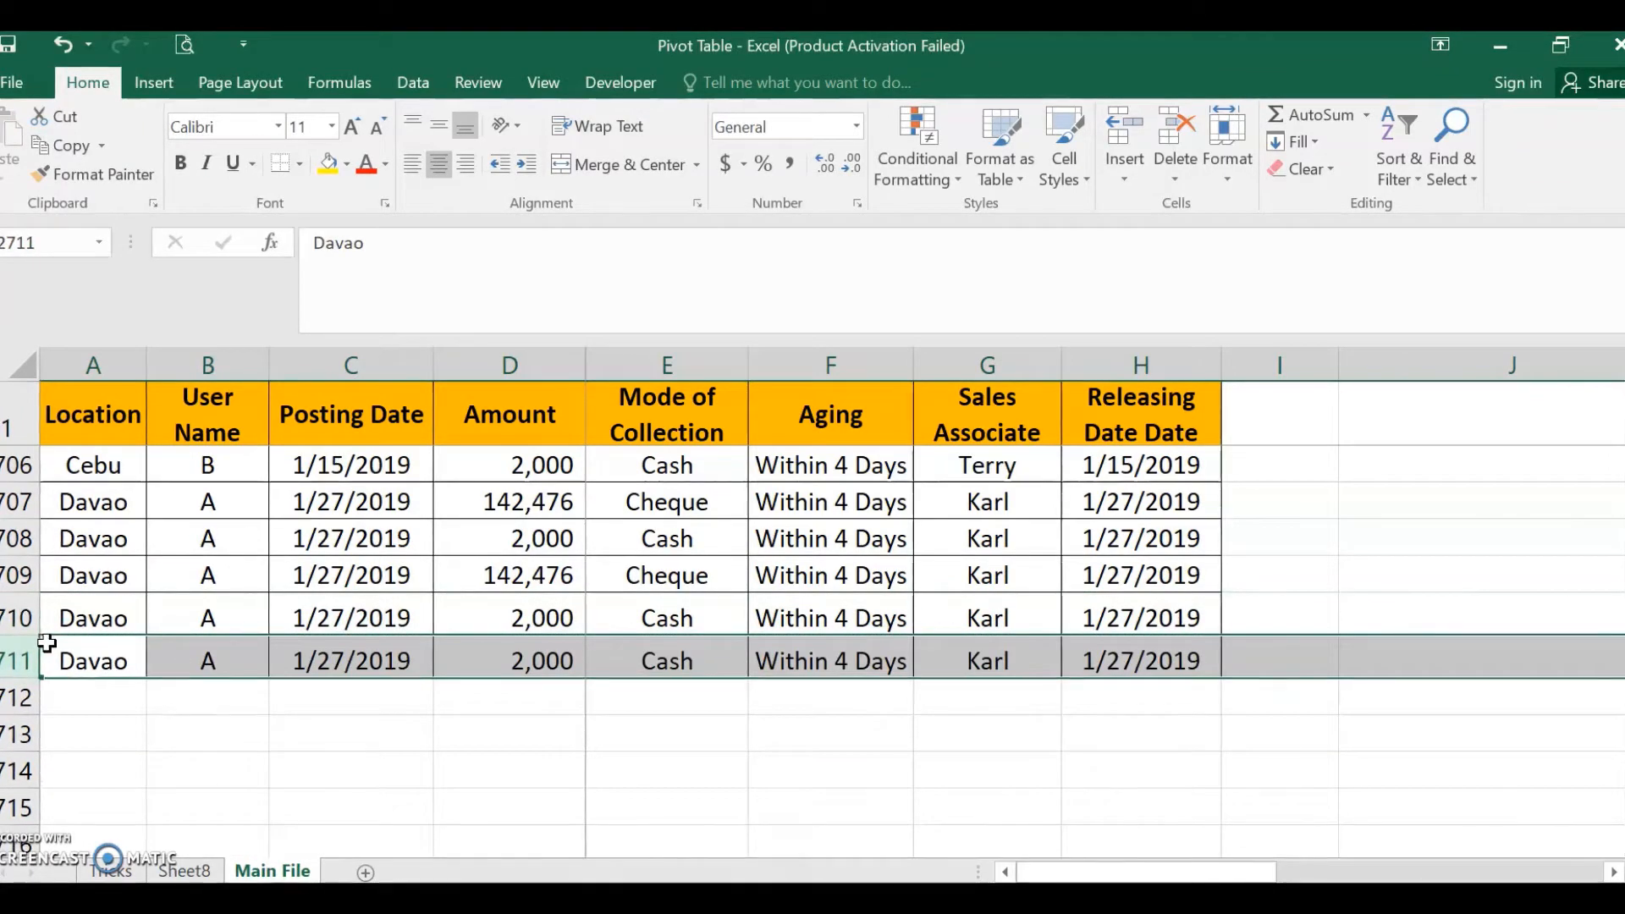
left_click(509, 663)
- Set the Sheet8 PivotTable to refresh its data when opening the file
left_click(184, 871)
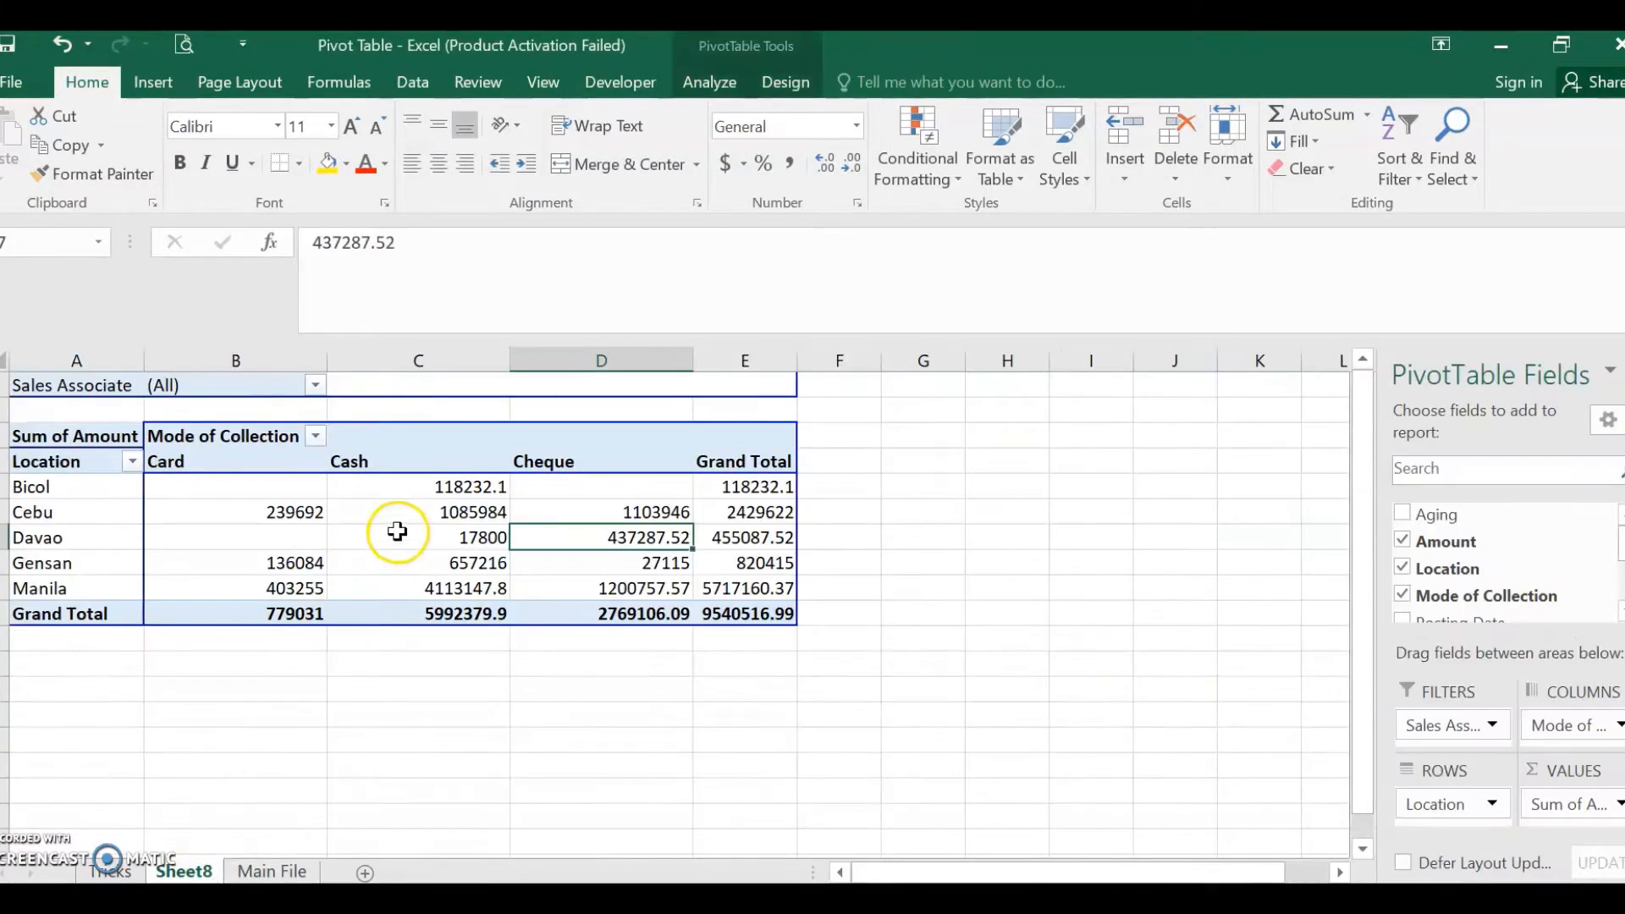
left_click(423, 536)
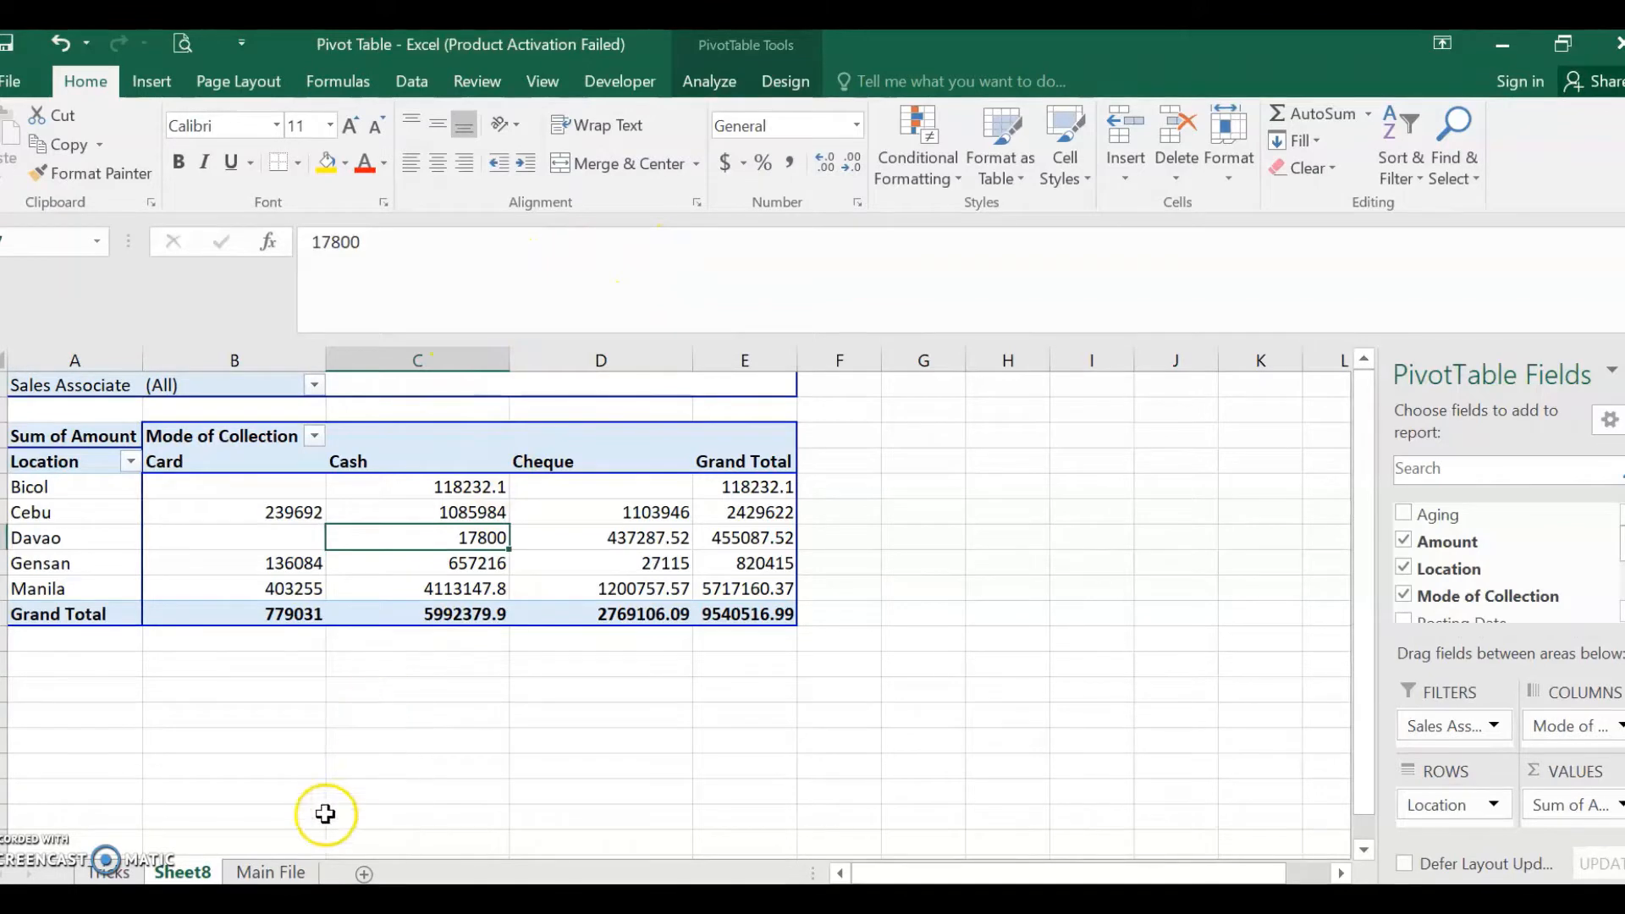
mouse_move(440, 576)
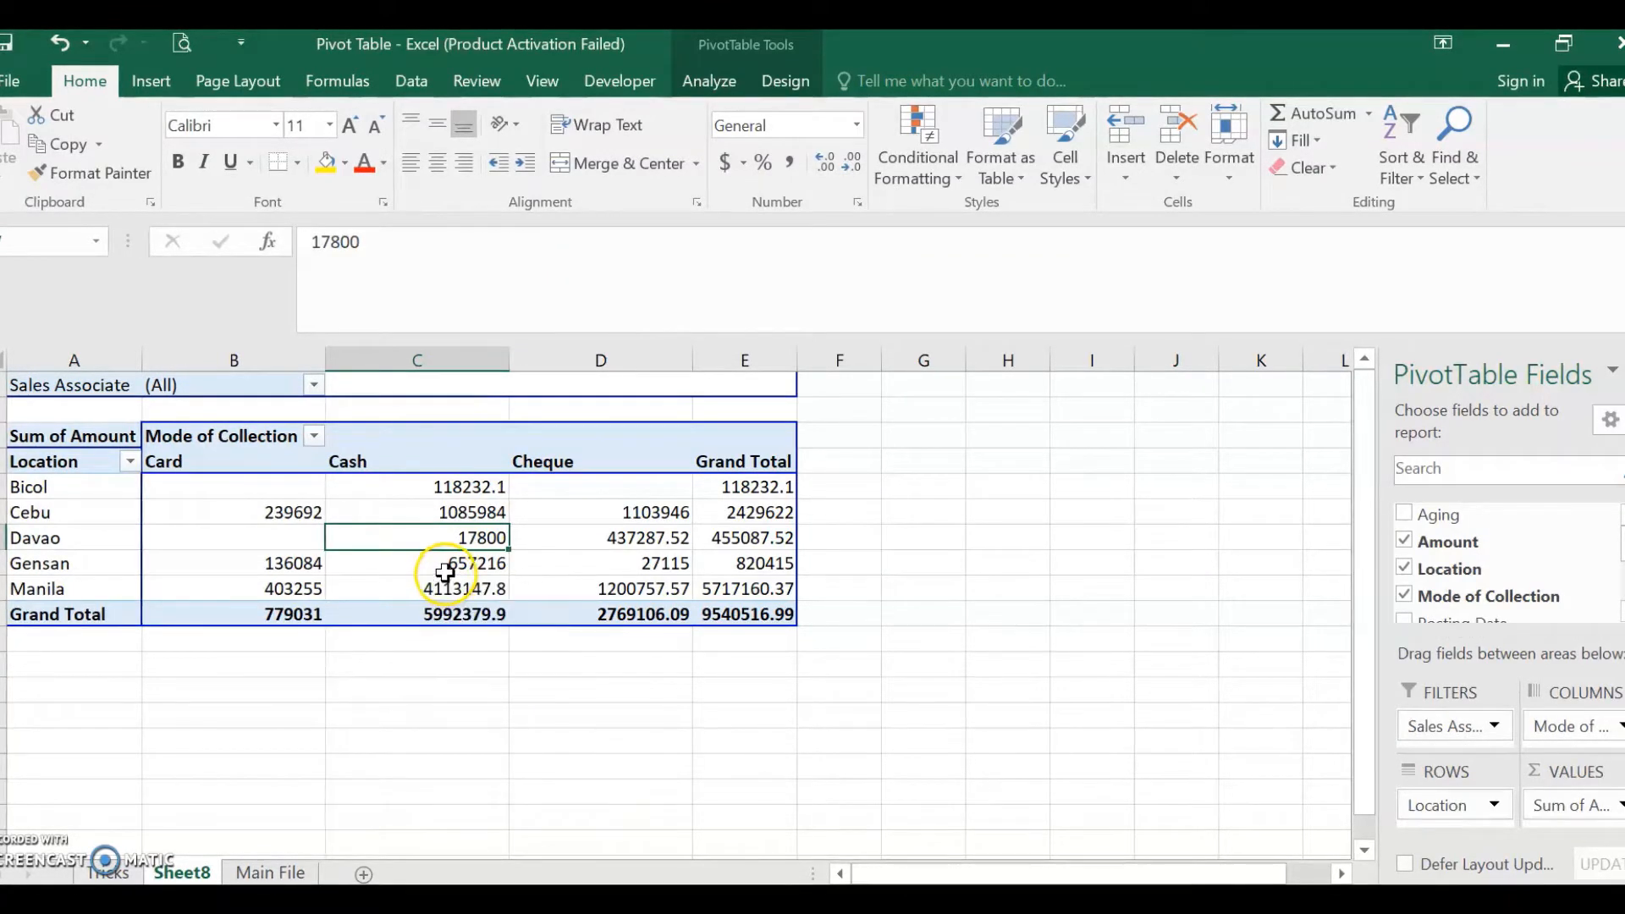
left_click(704, 85)
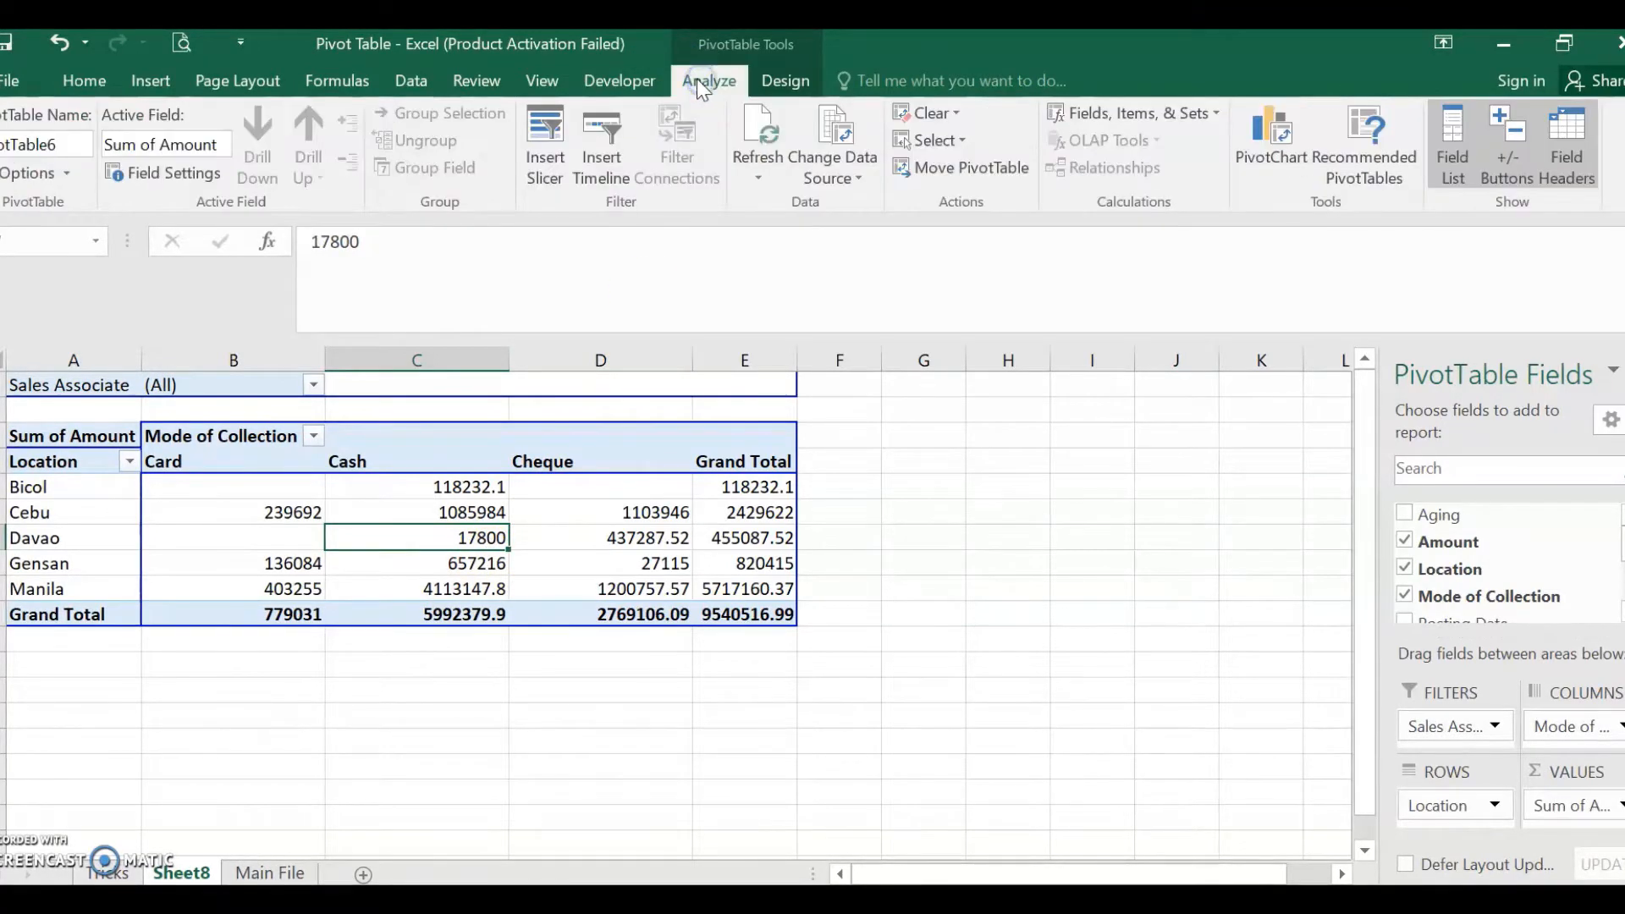
left_click(61, 173)
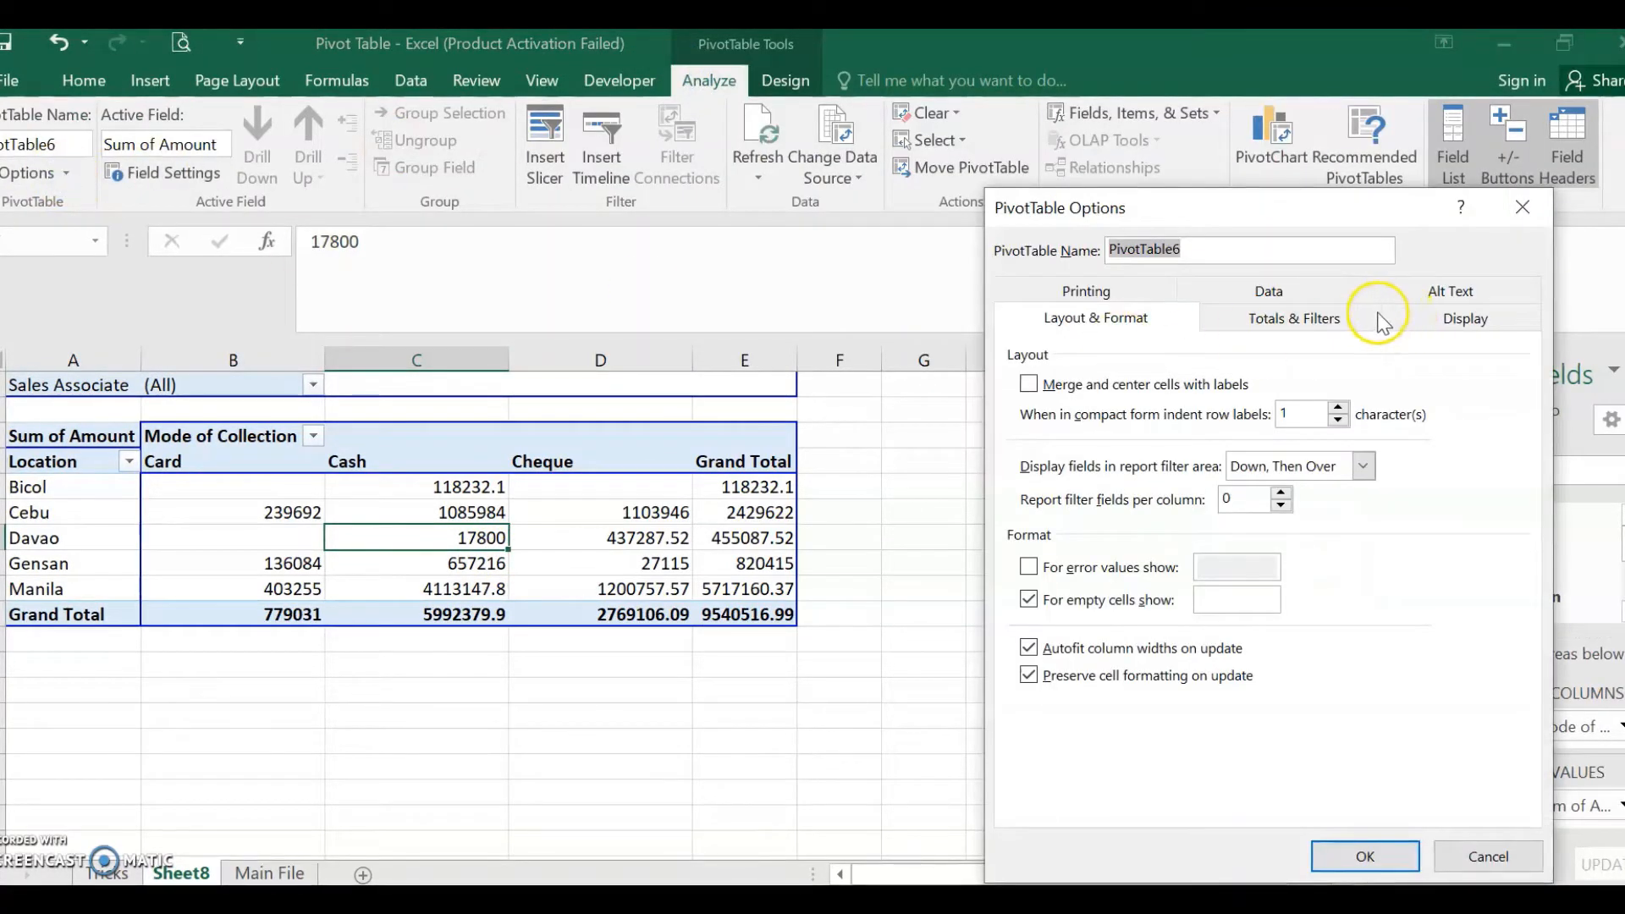
left_click(1311, 297)
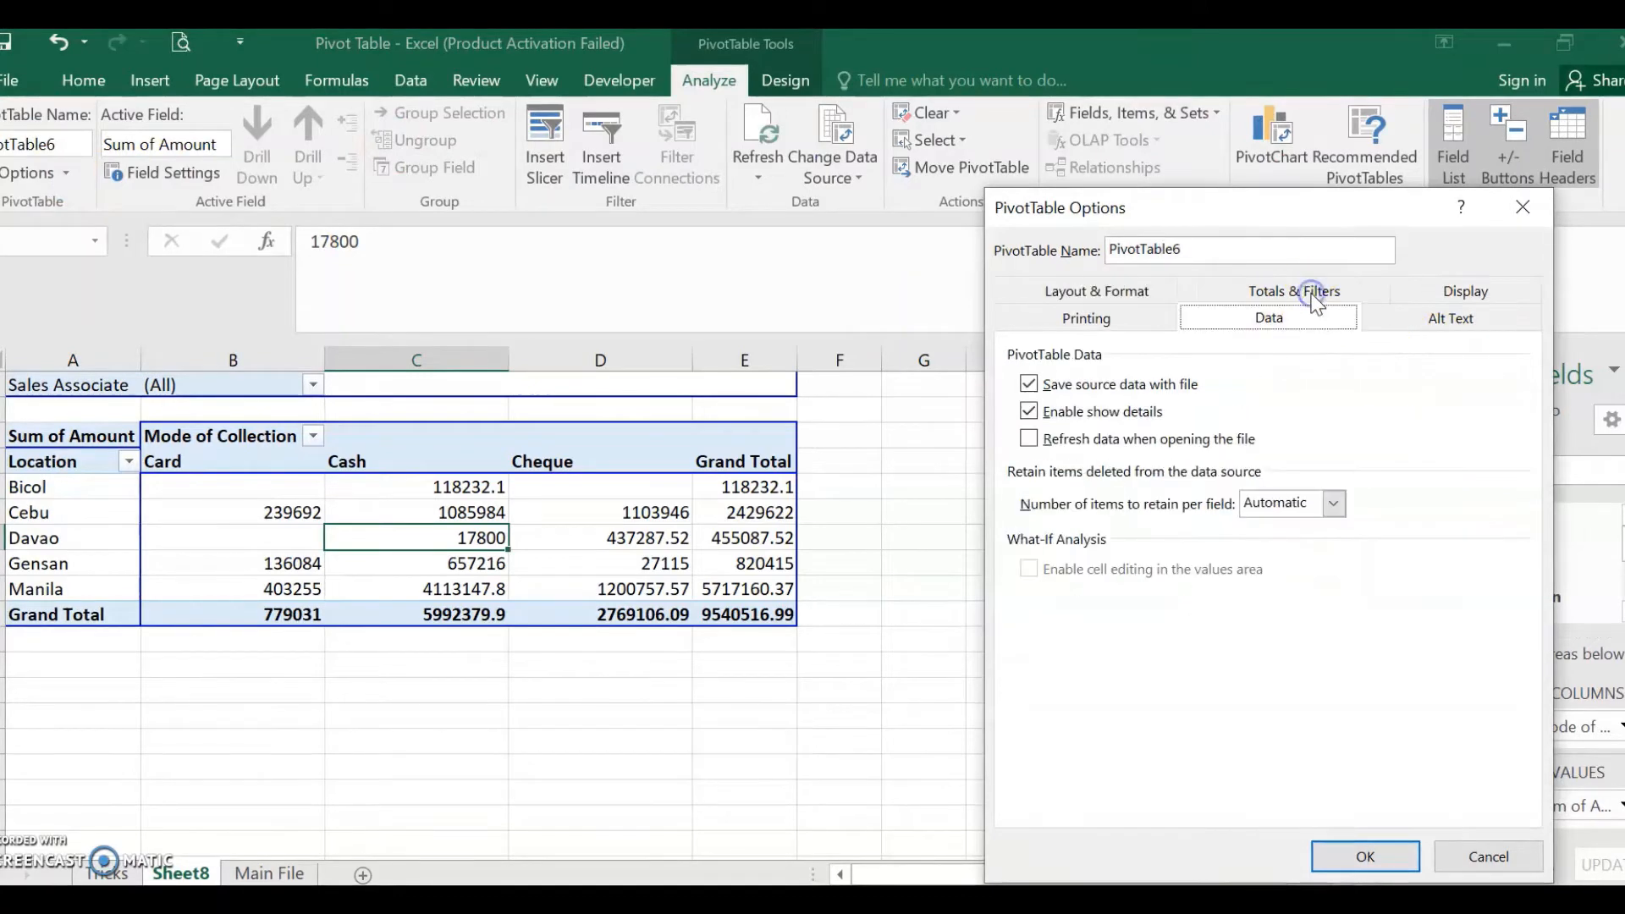
left_click(1030, 441)
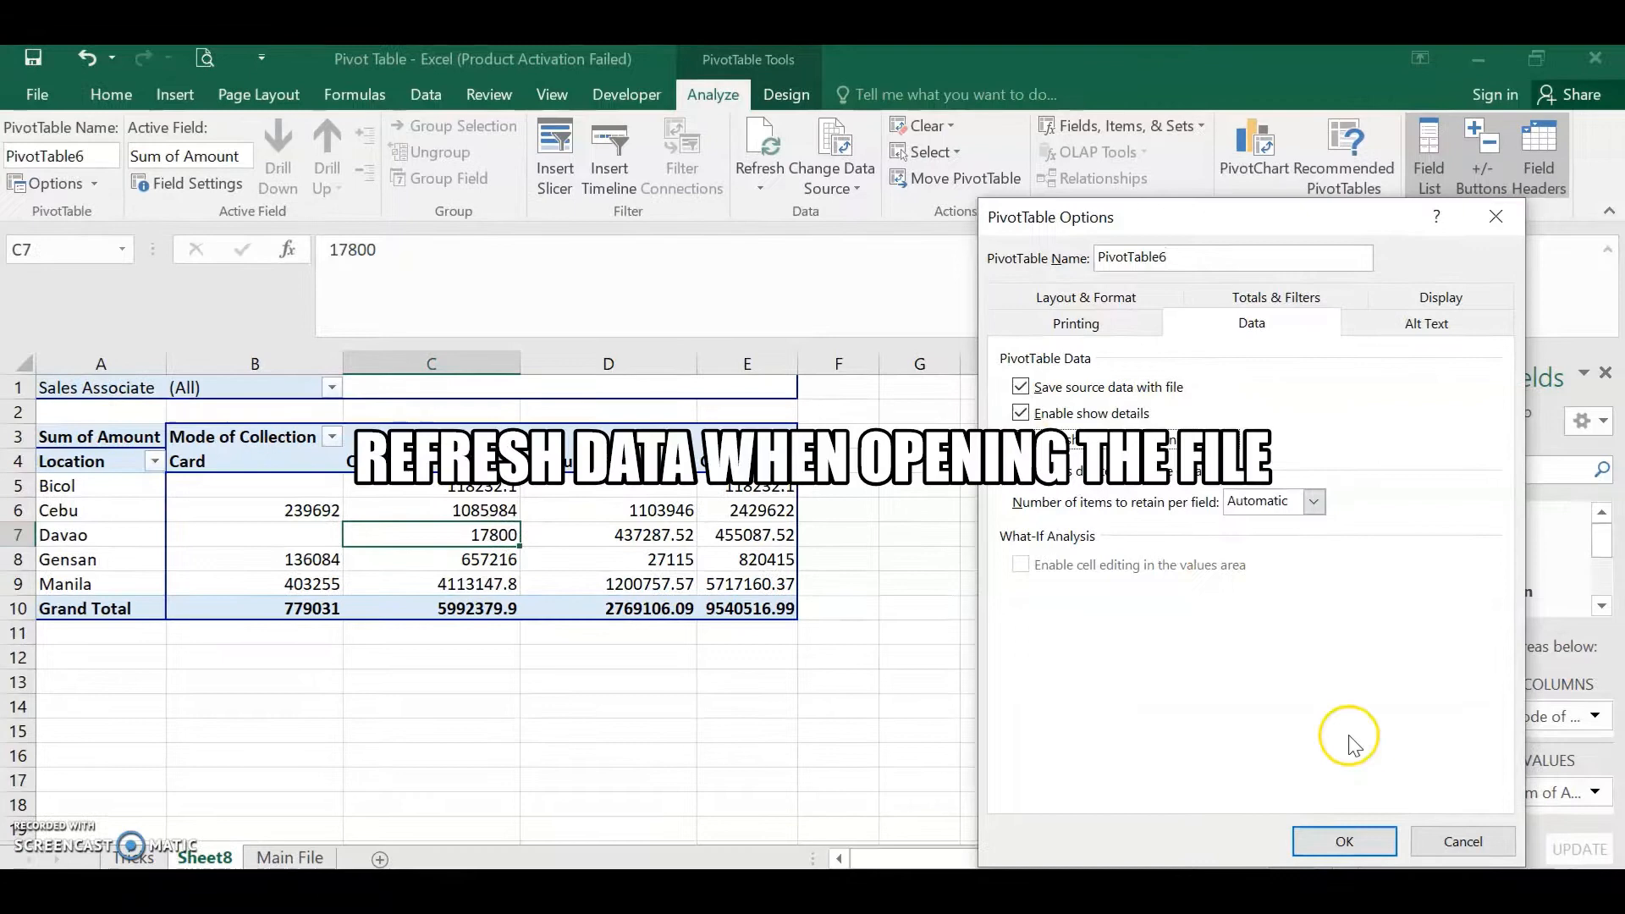
left_click(1365, 860)
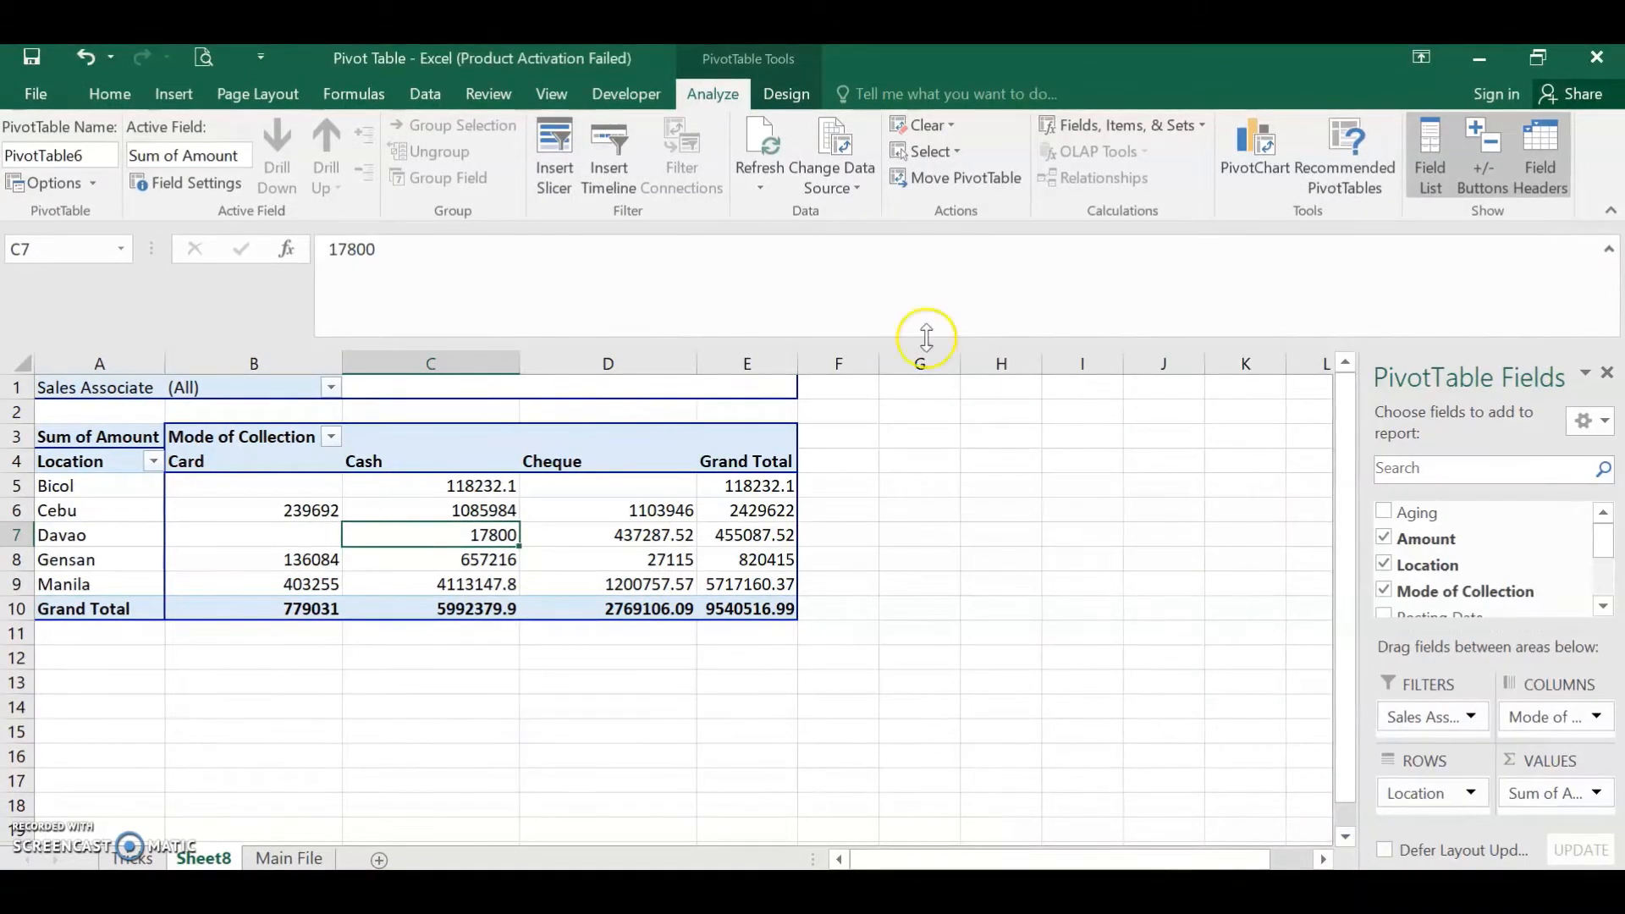
- Change the PivotTable's data source range to 'Main File'!$A$1:$H$2711
left_click(850, 190)
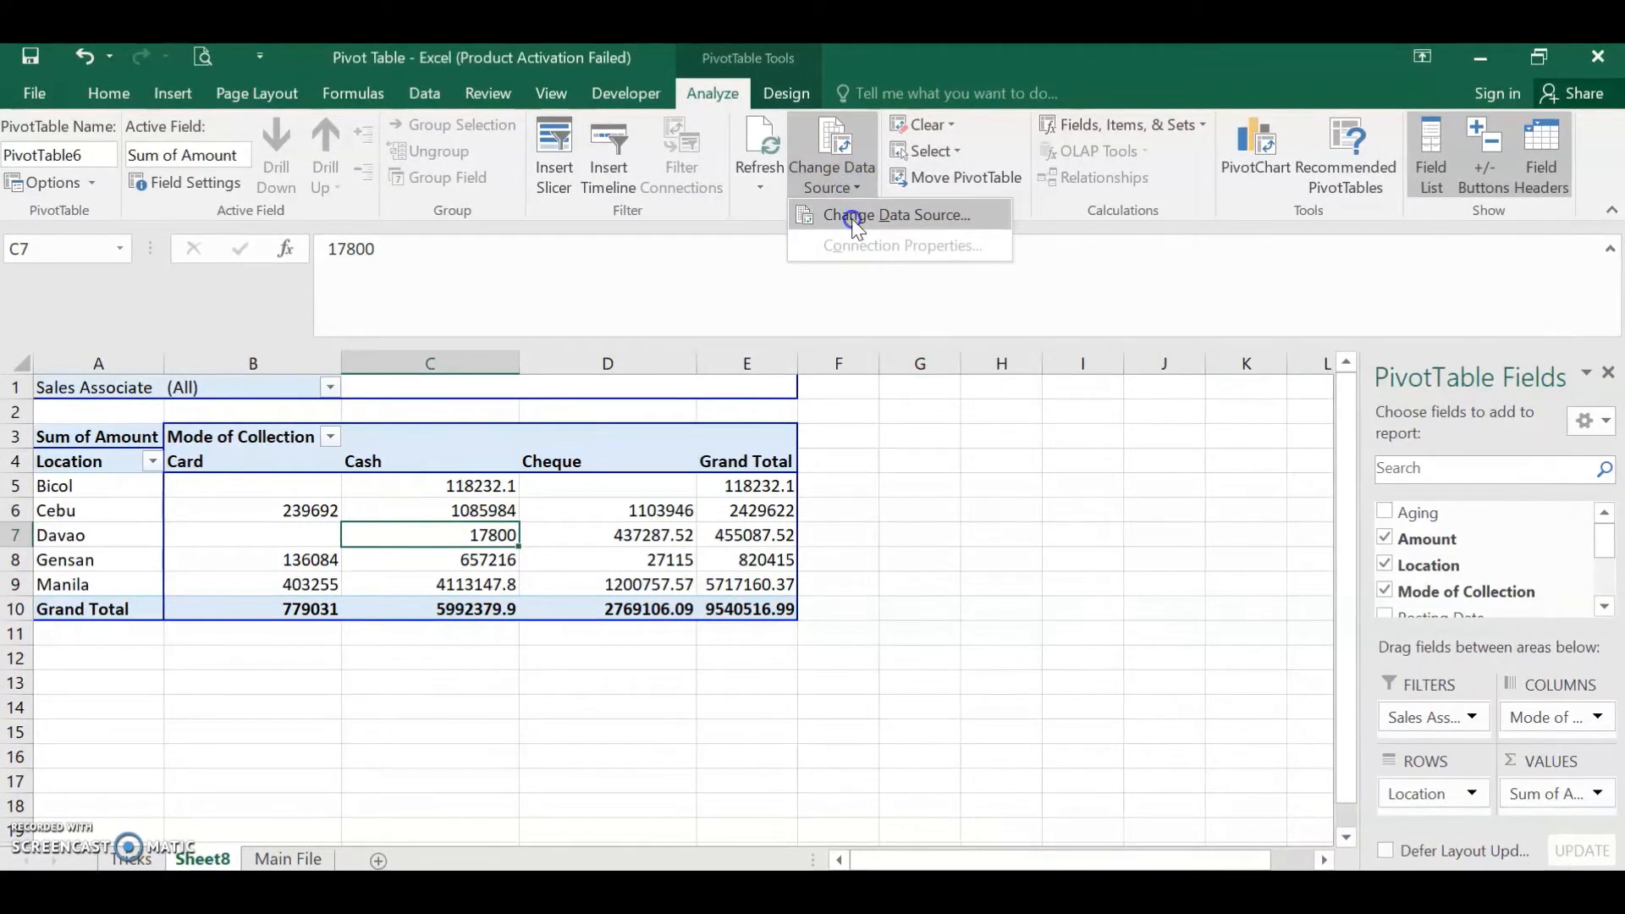
left_click(852, 214)
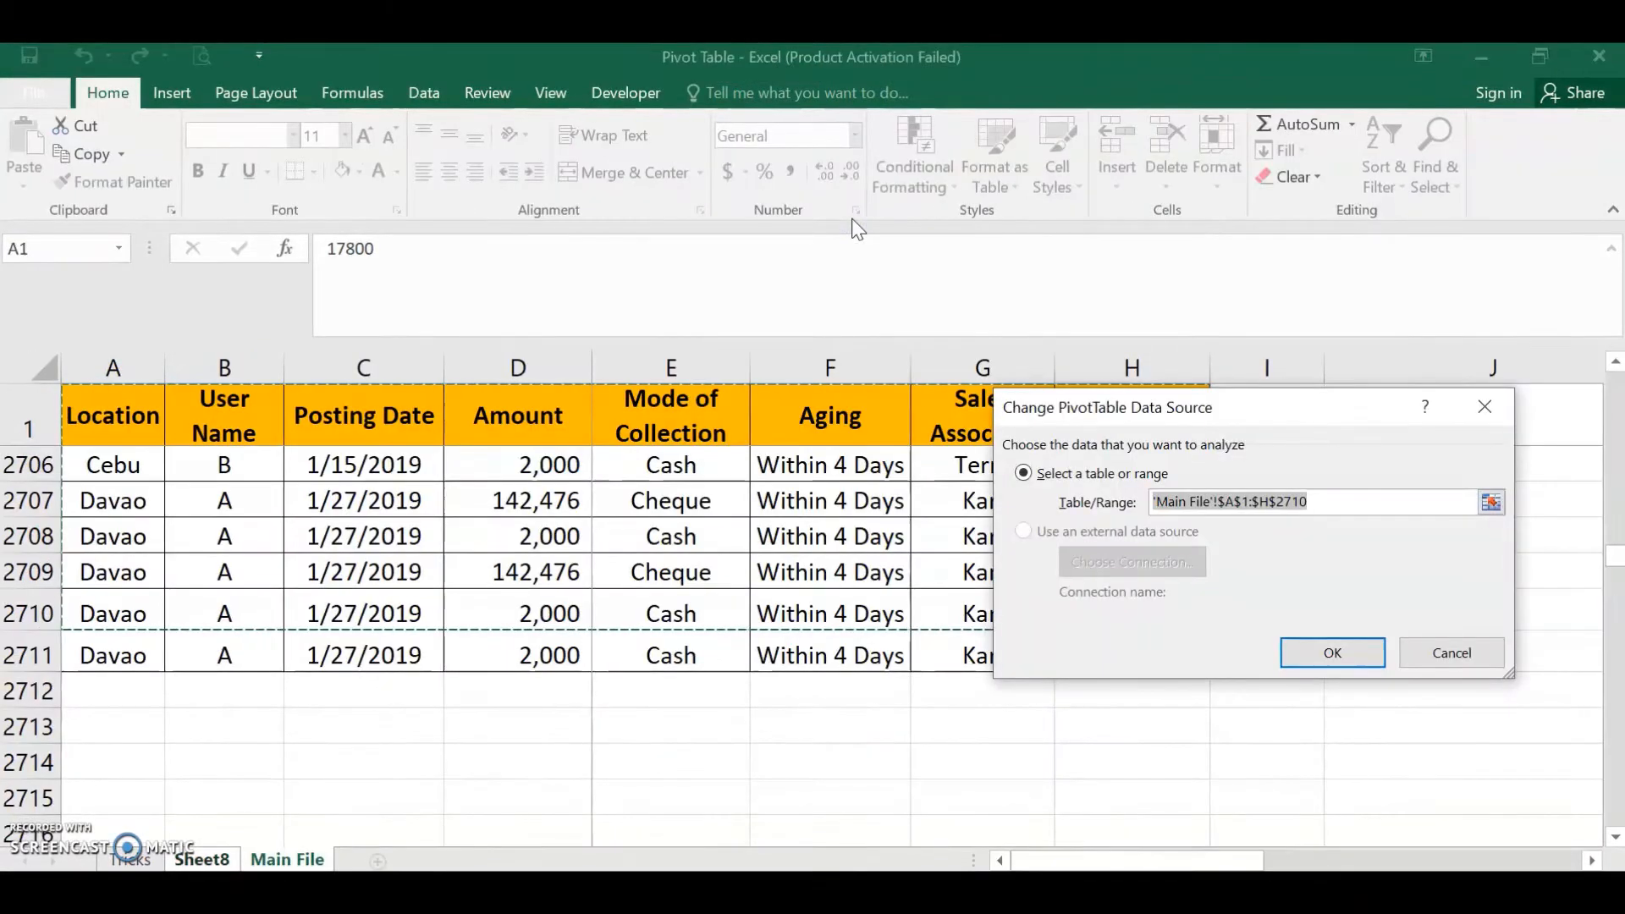
key("shift+Down")
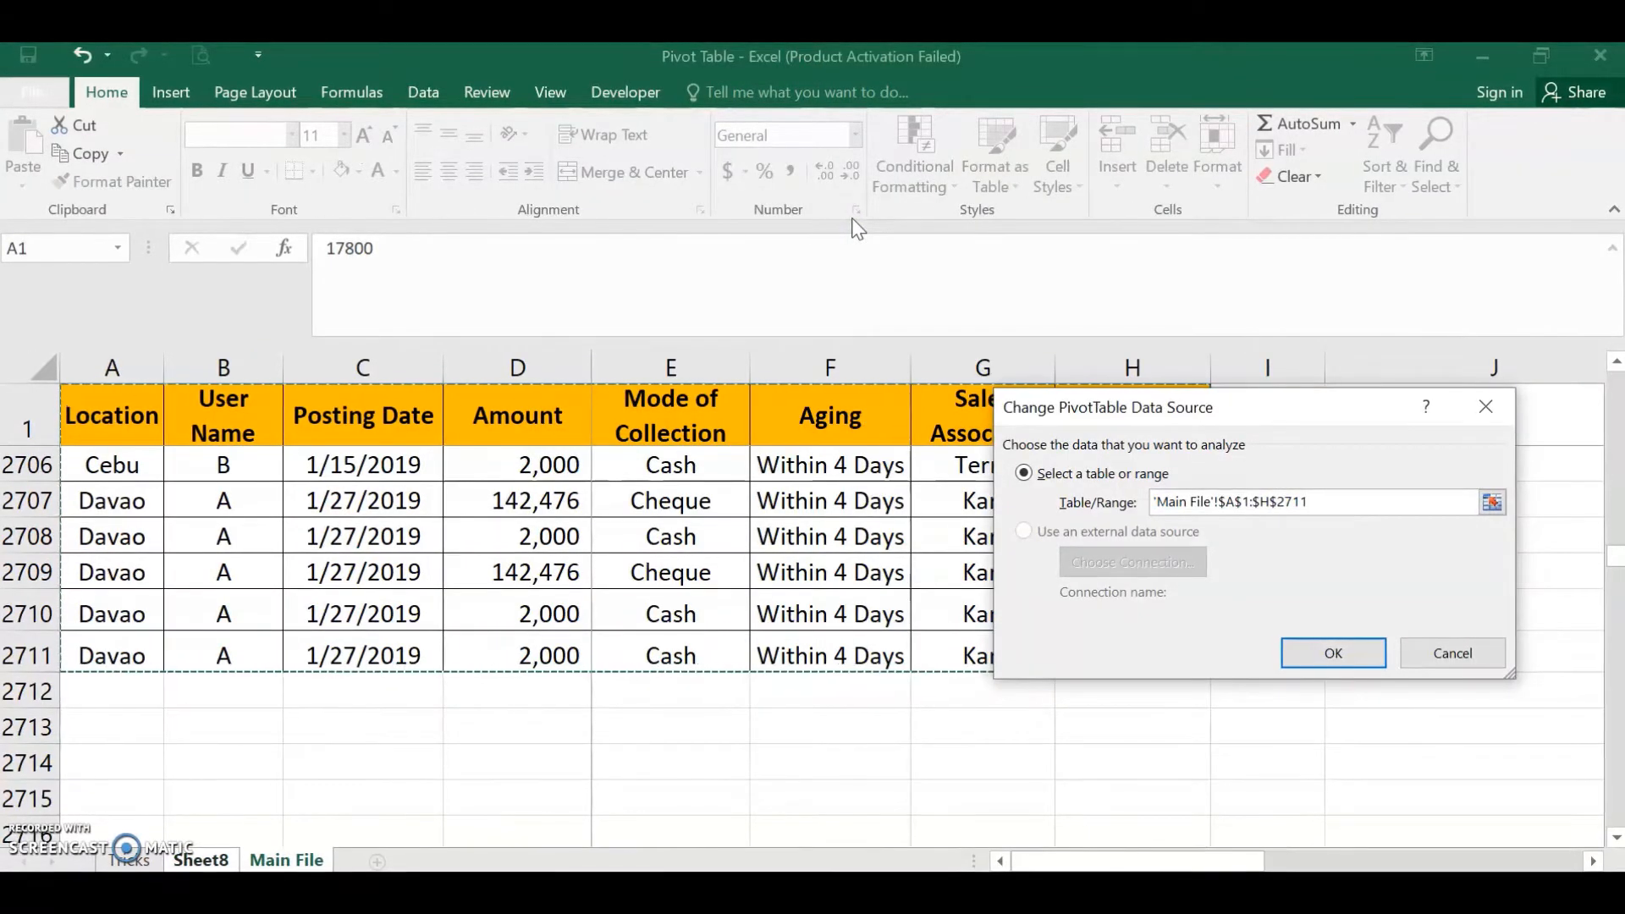
left_click(1237, 489)
left_click(1335, 654)
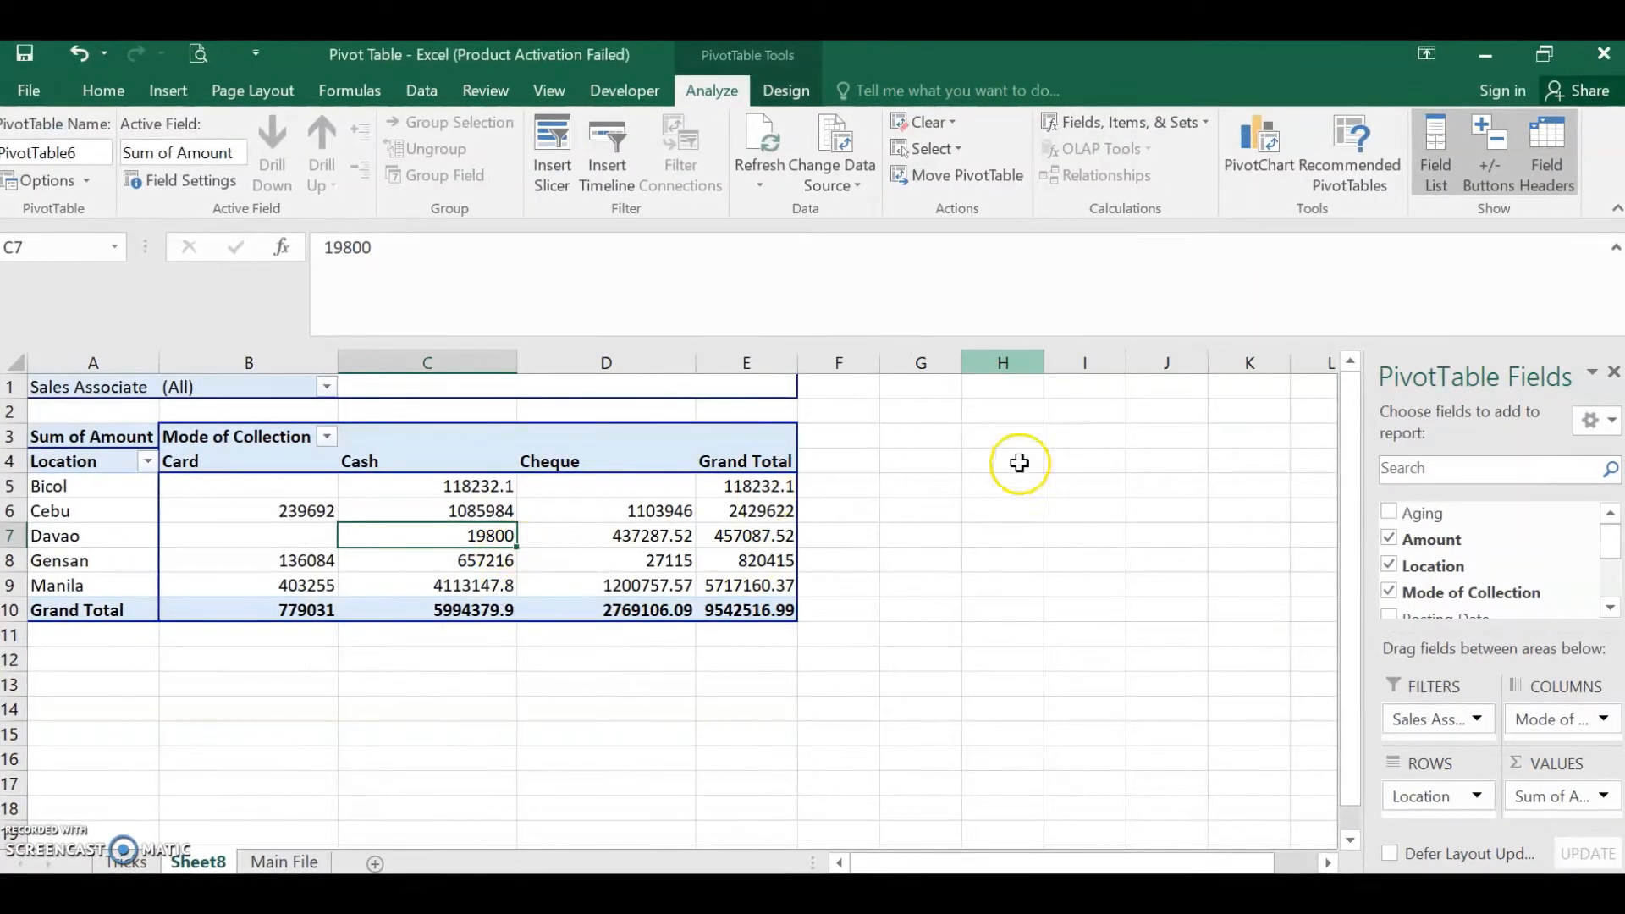
- Fill row 2712 of the Main File sheet with a copy of row 2711
left_click(309, 863)
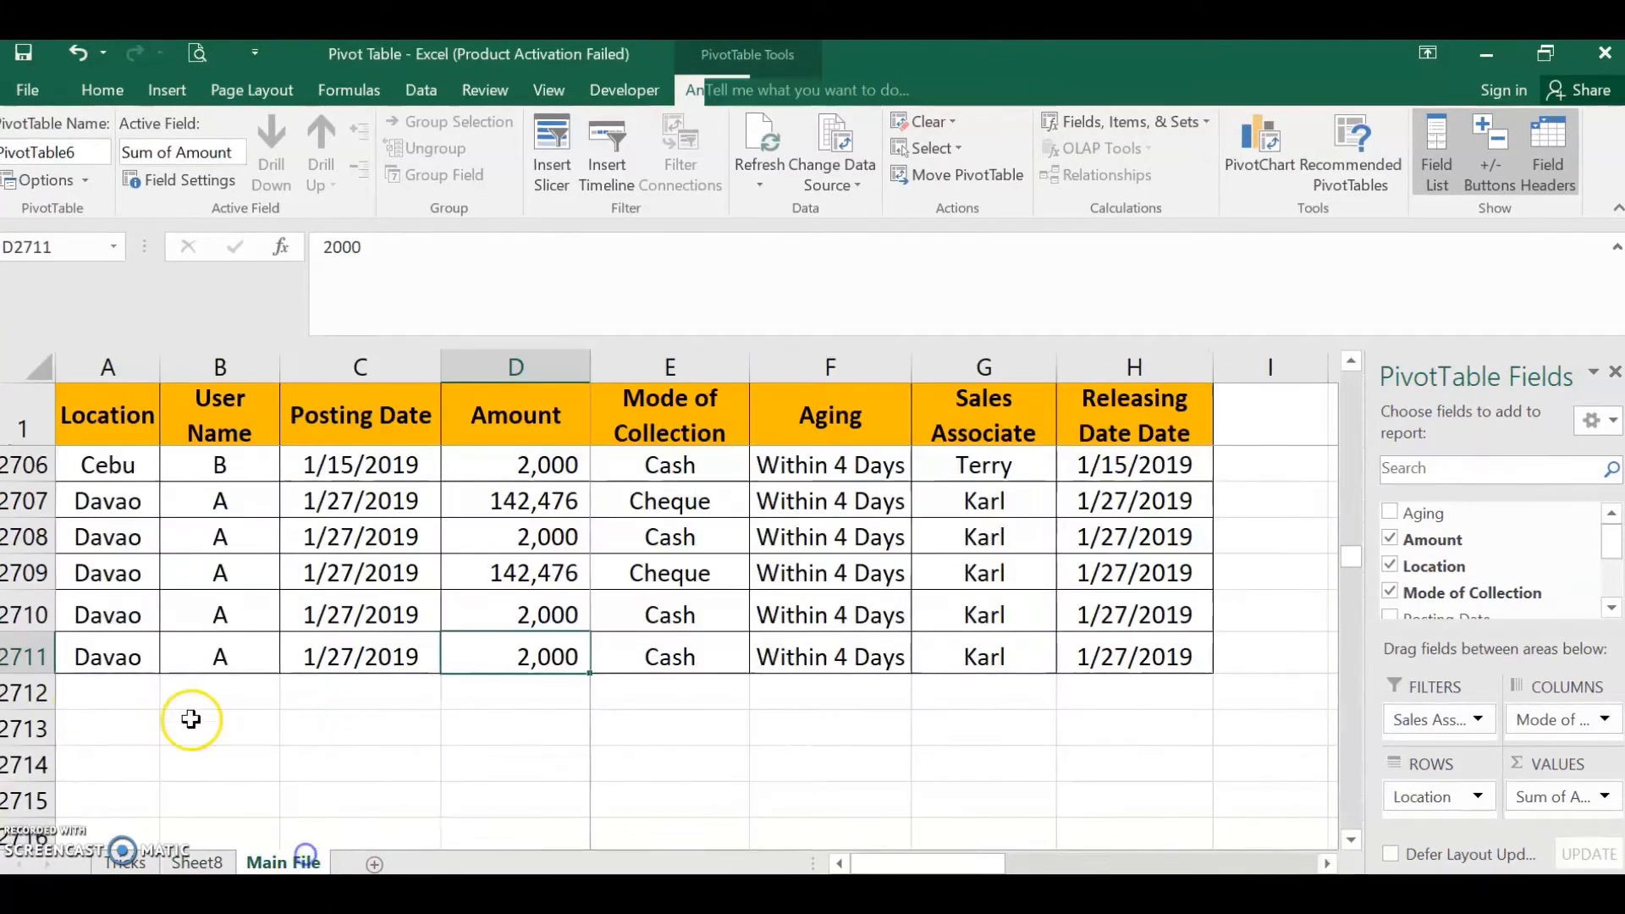
left_click(12, 693)
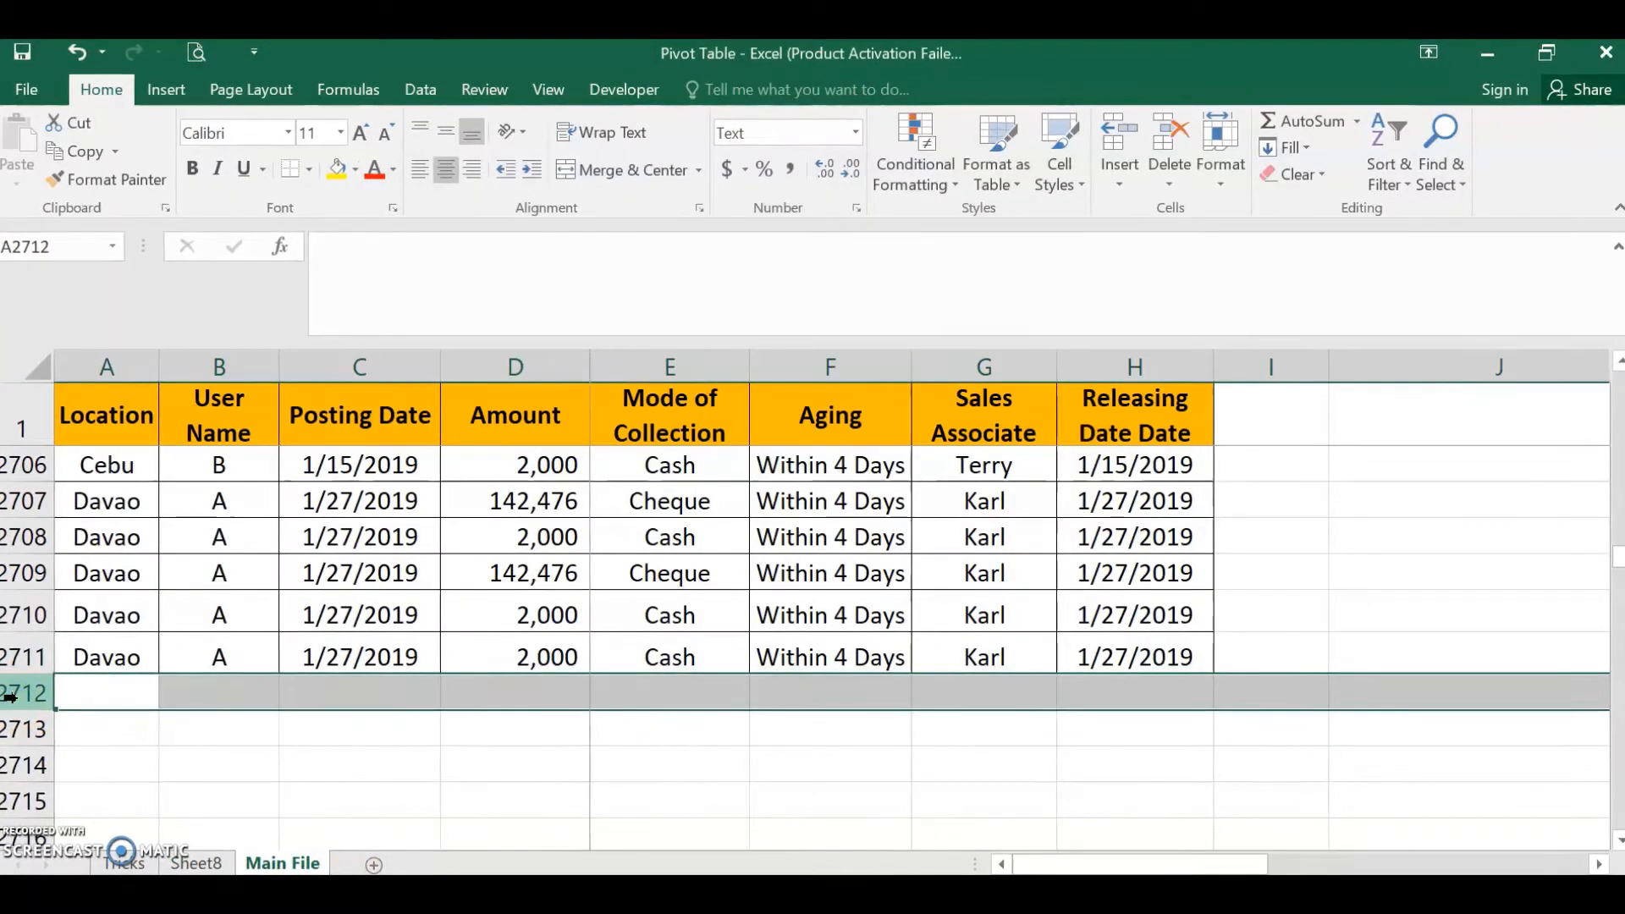
key("ctrl+d")
- Extend the Sheet8 PivotTable's data source to 'Main File'!$A$1:$H$2712
left_click(181, 863)
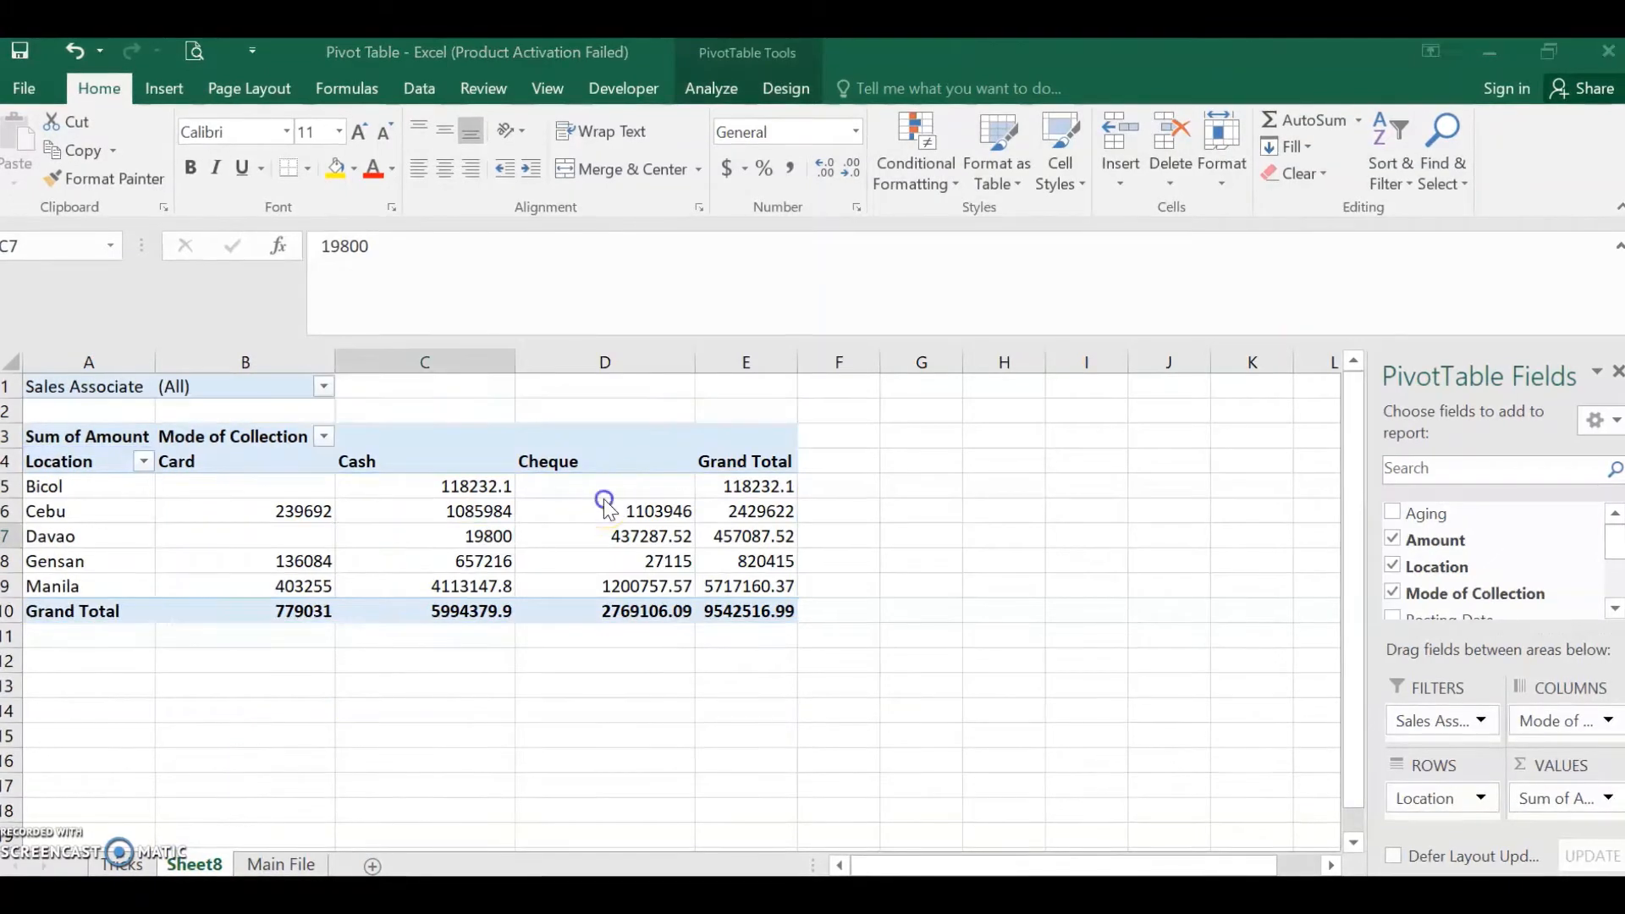
left_click(739, 93)
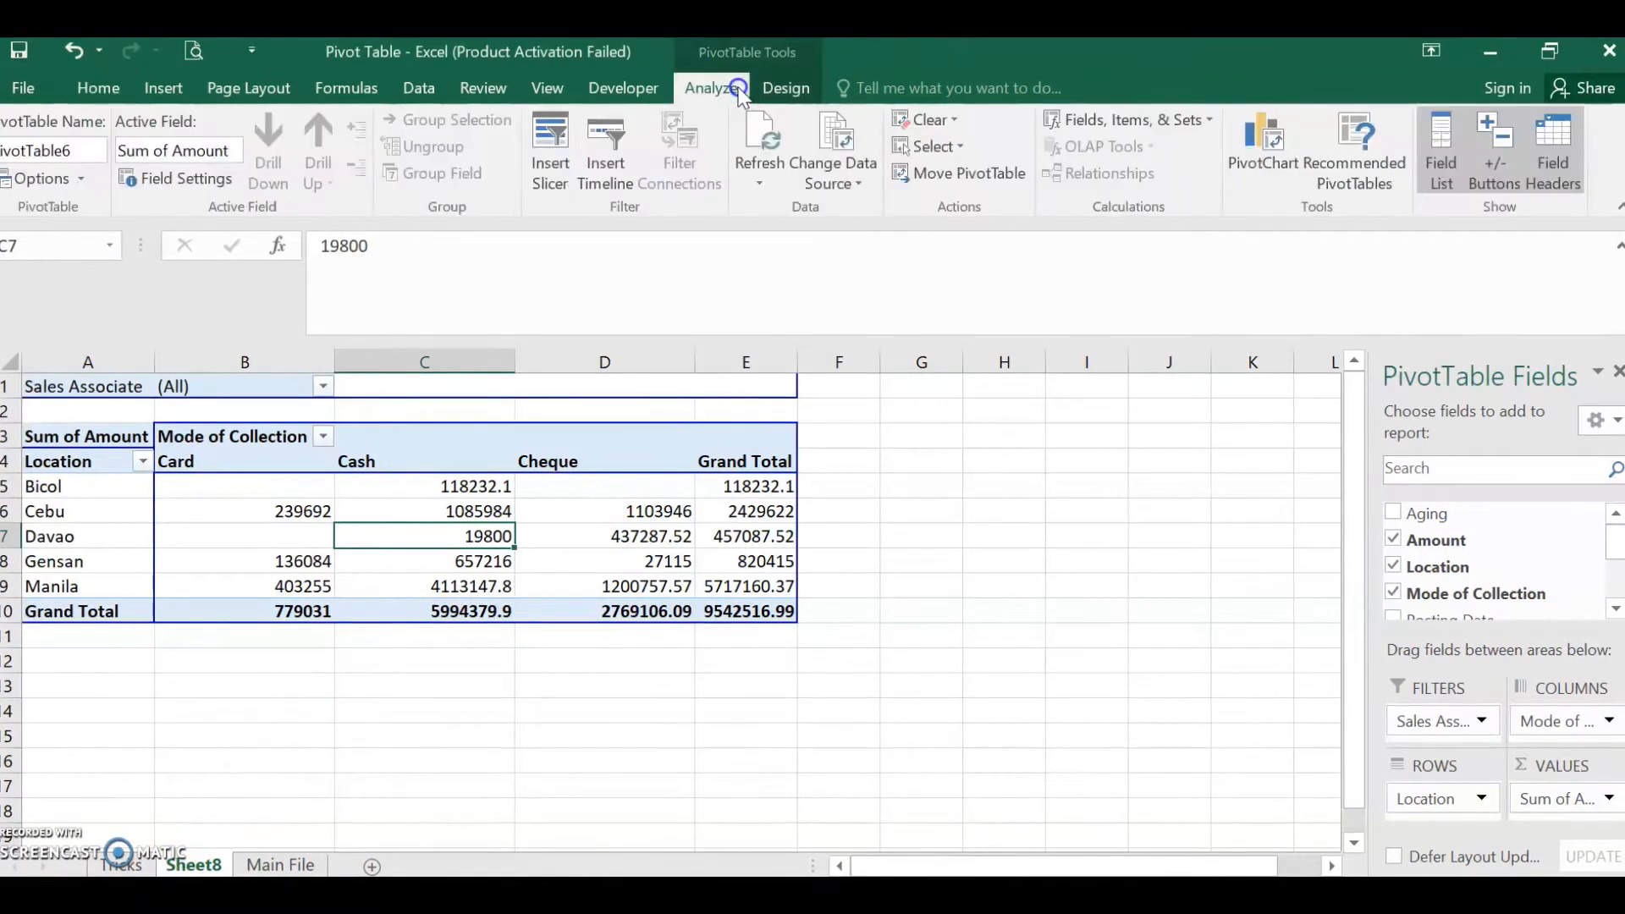
left_click(833, 182)
left_click(877, 215)
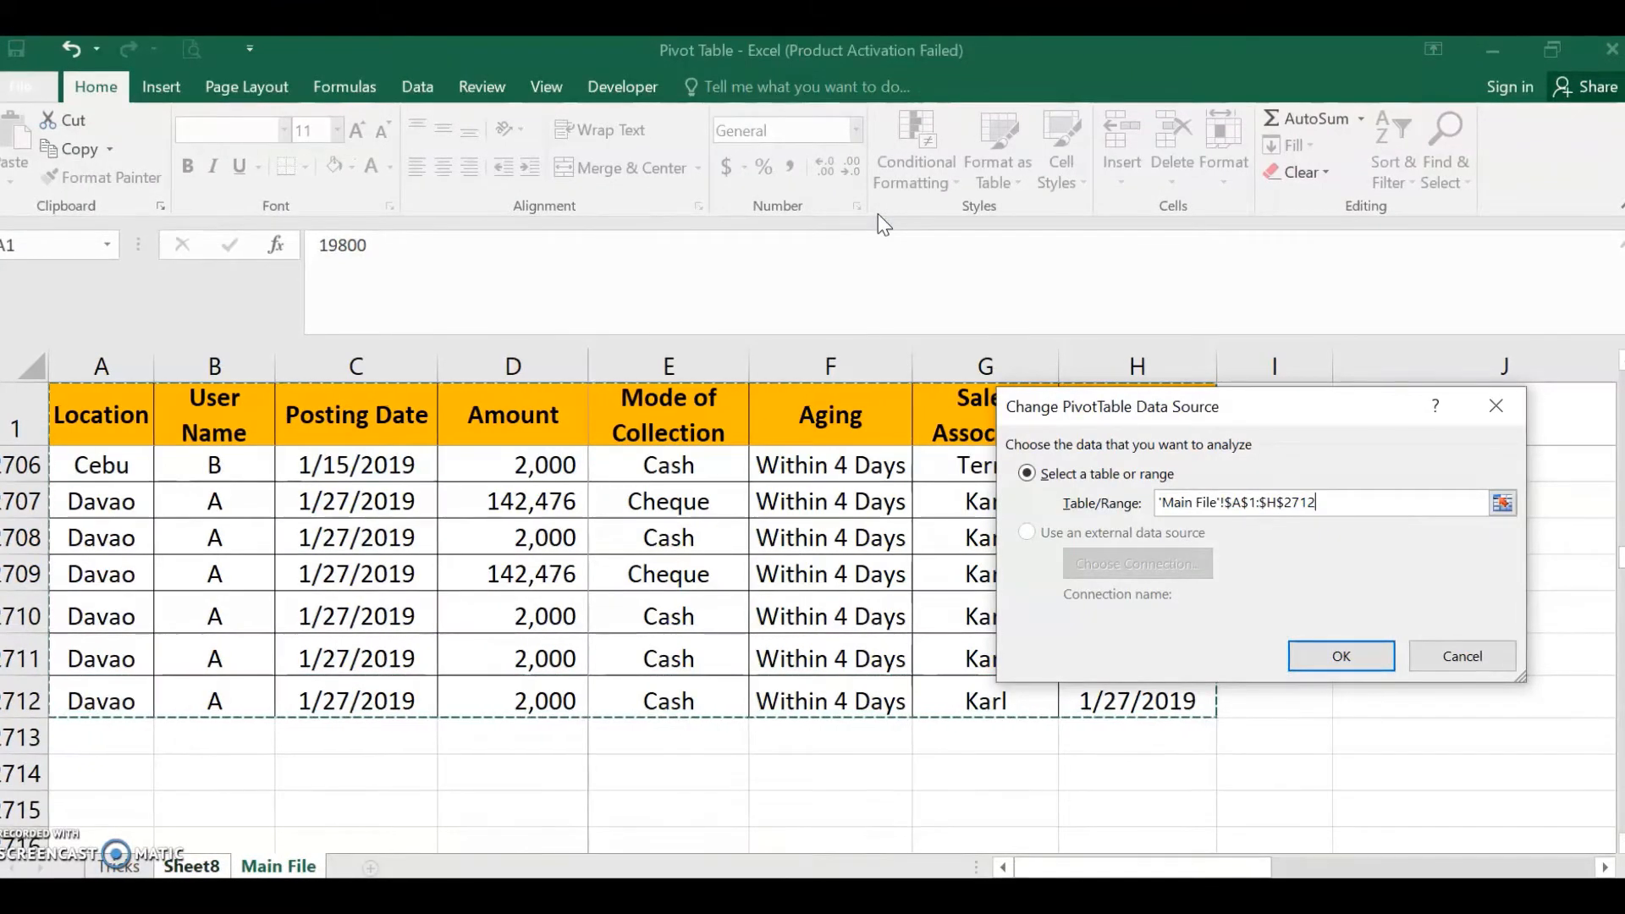
key("Return")
left_click(479, 544)
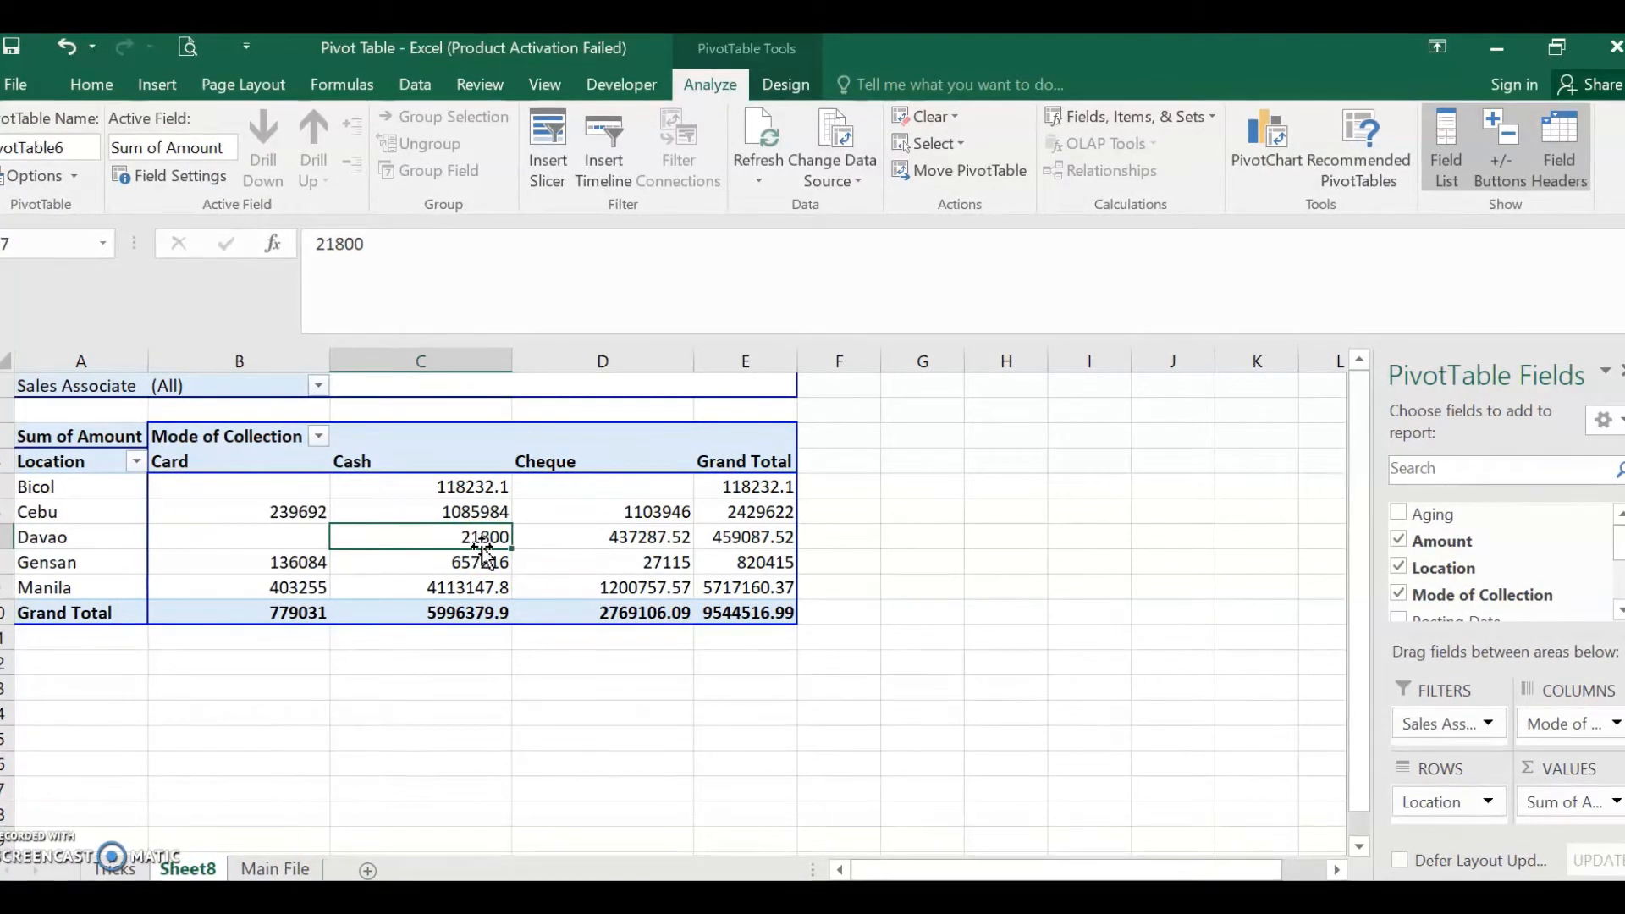
- Look up the Change value in Empty Cells entry on the Tricks sheet and return to Sheet8
left_click(130, 871)
left_click(271, 569)
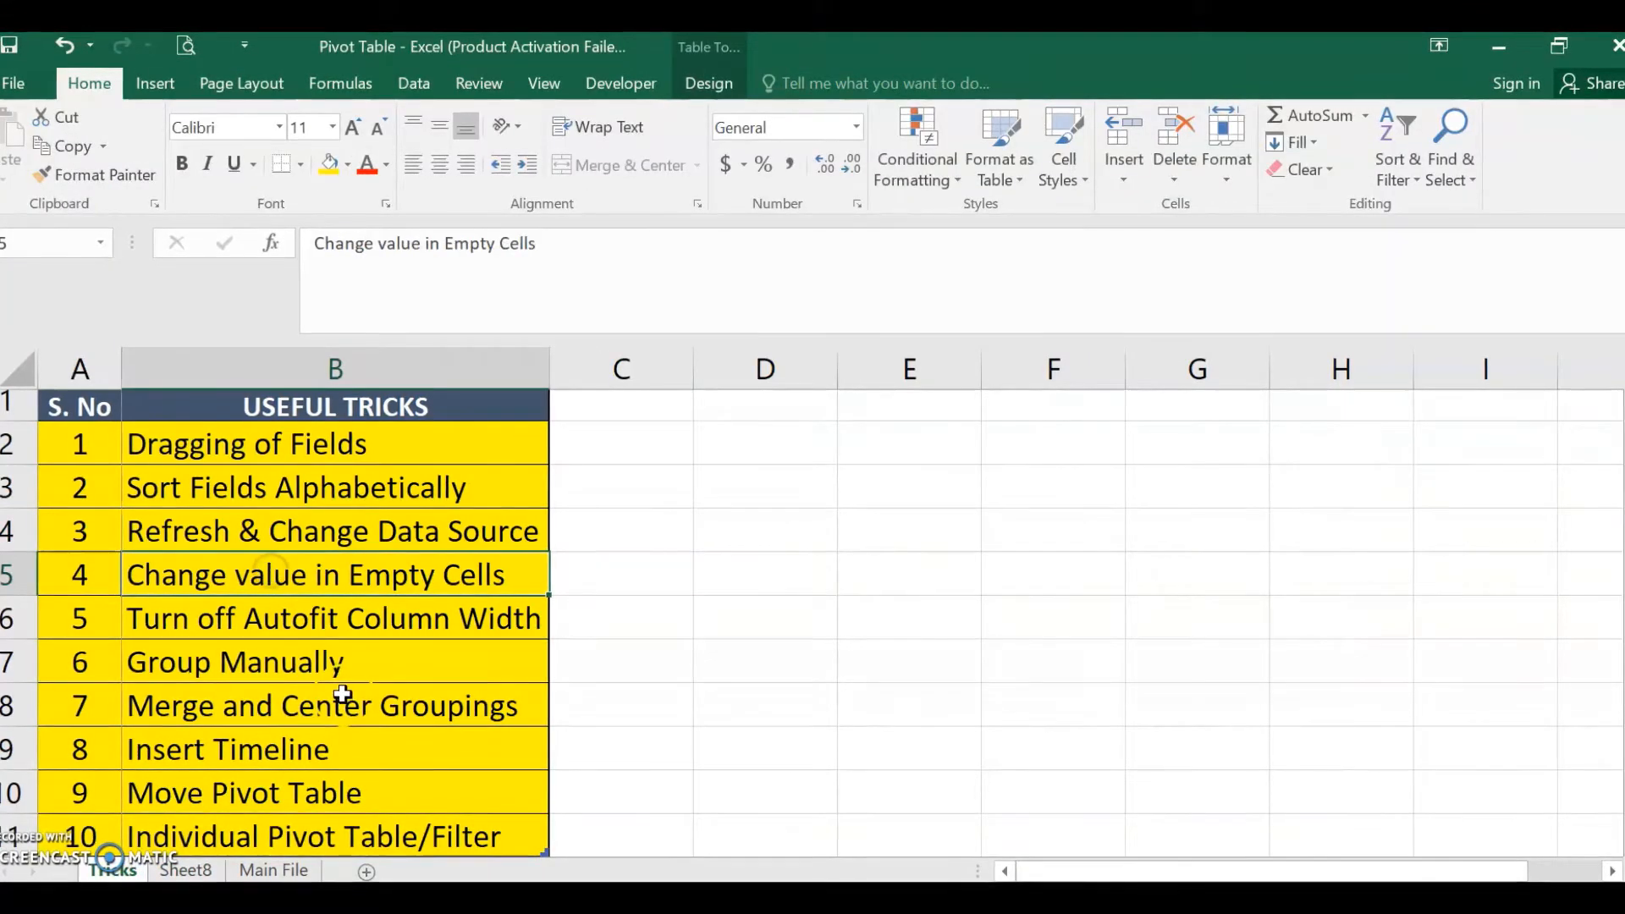
left_click(186, 872)
- Set the PivotTable options to show 0 for empty cells
left_click(267, 513)
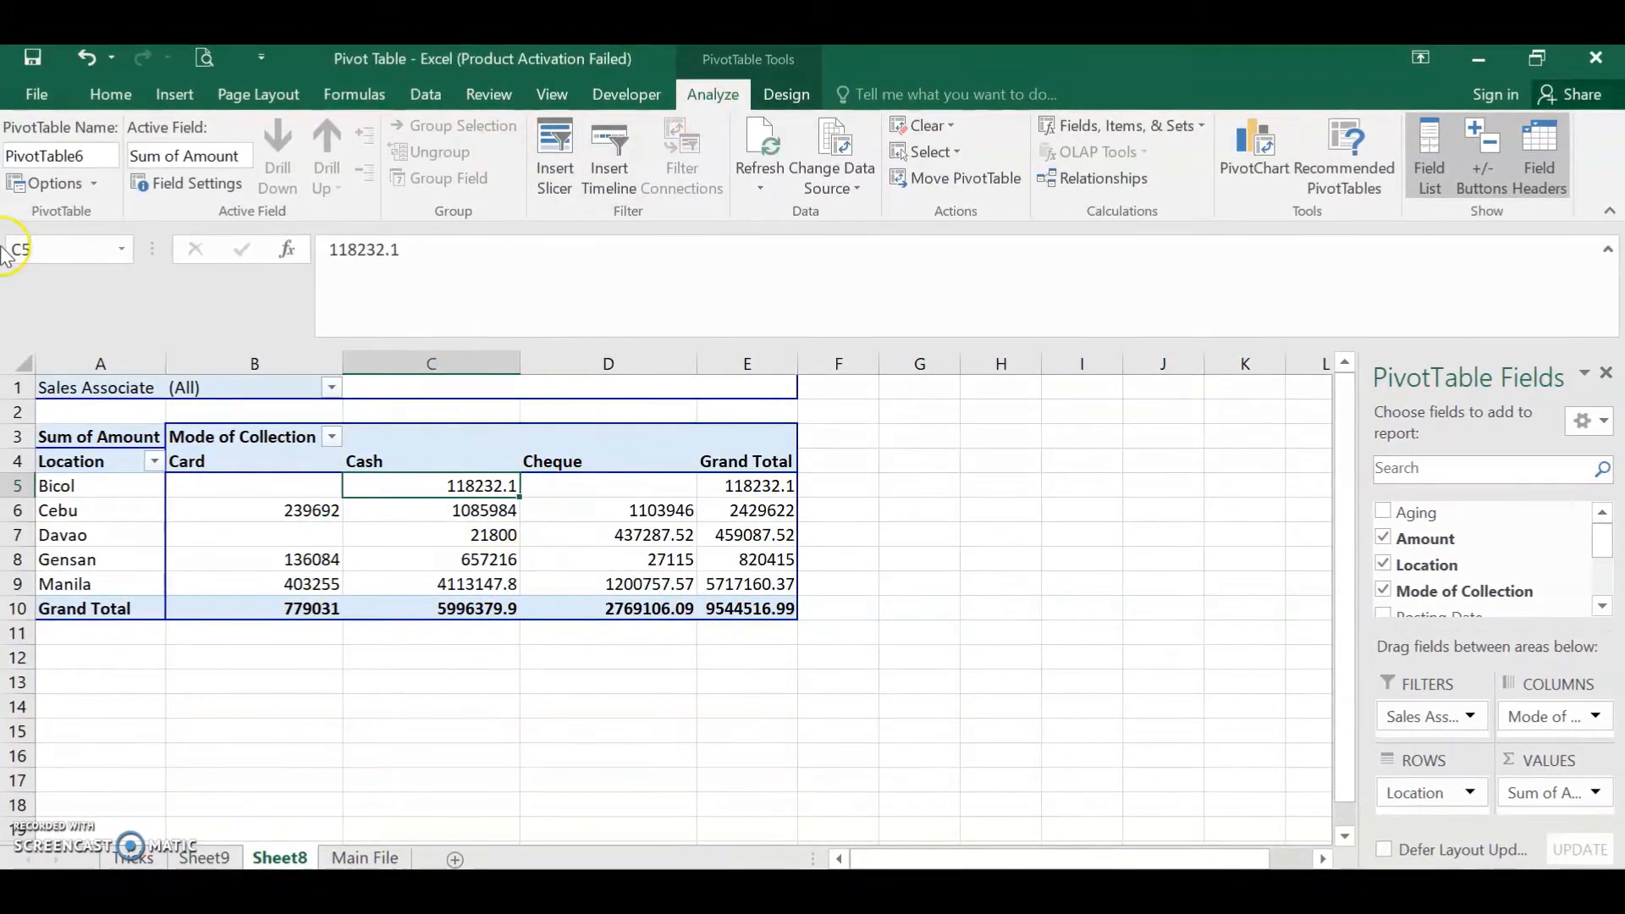
left_click(91, 182)
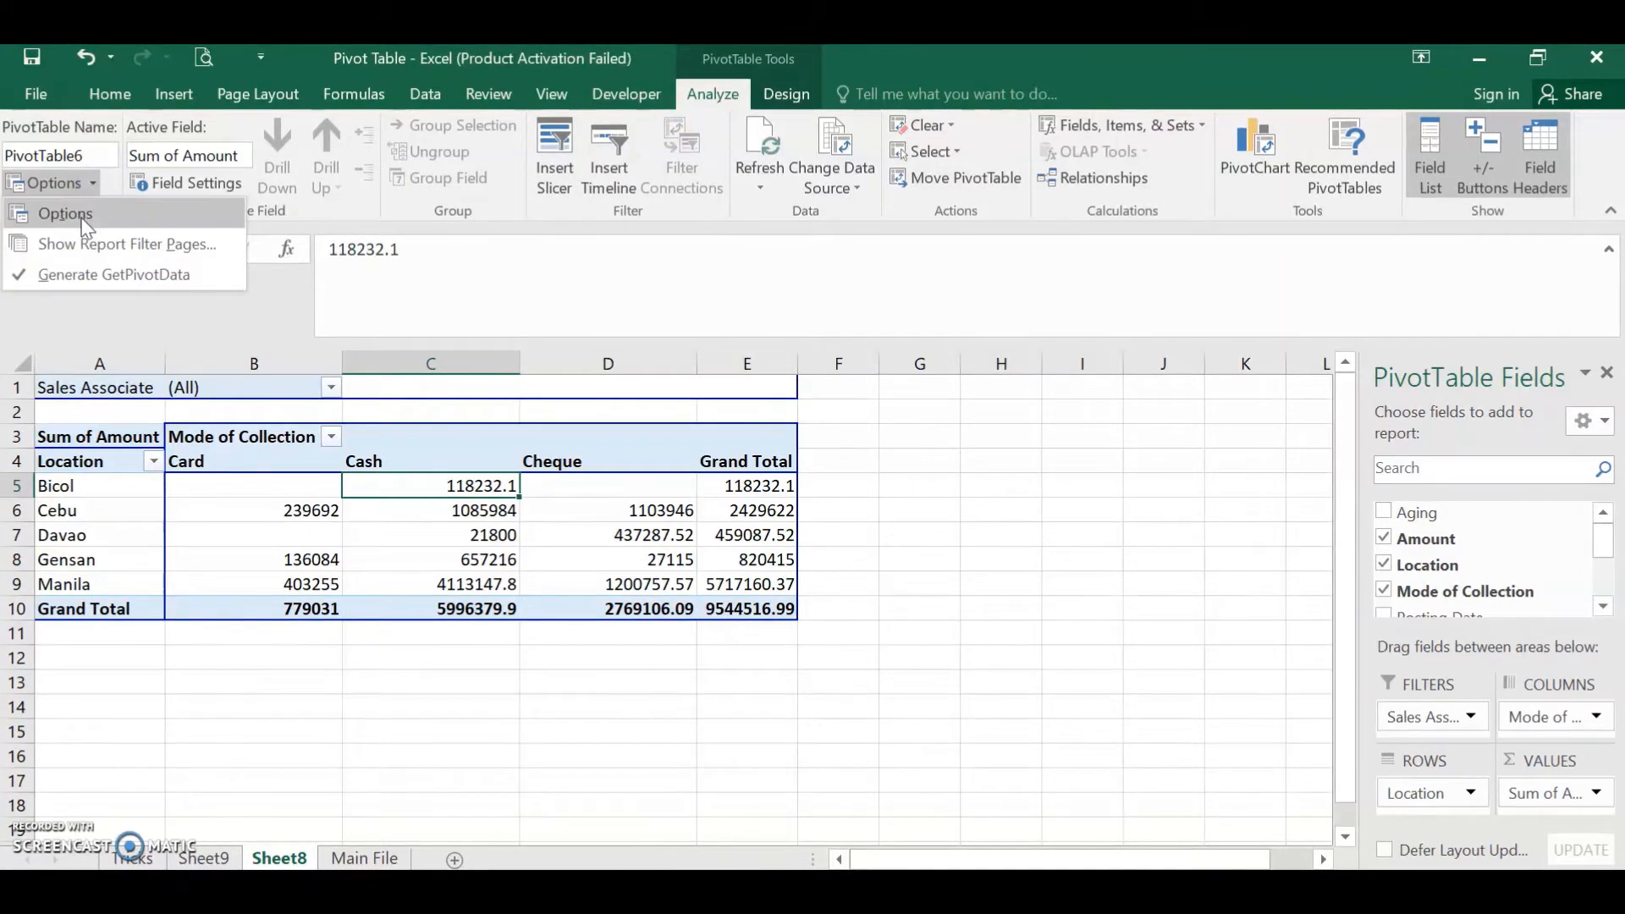
left_click(82, 215)
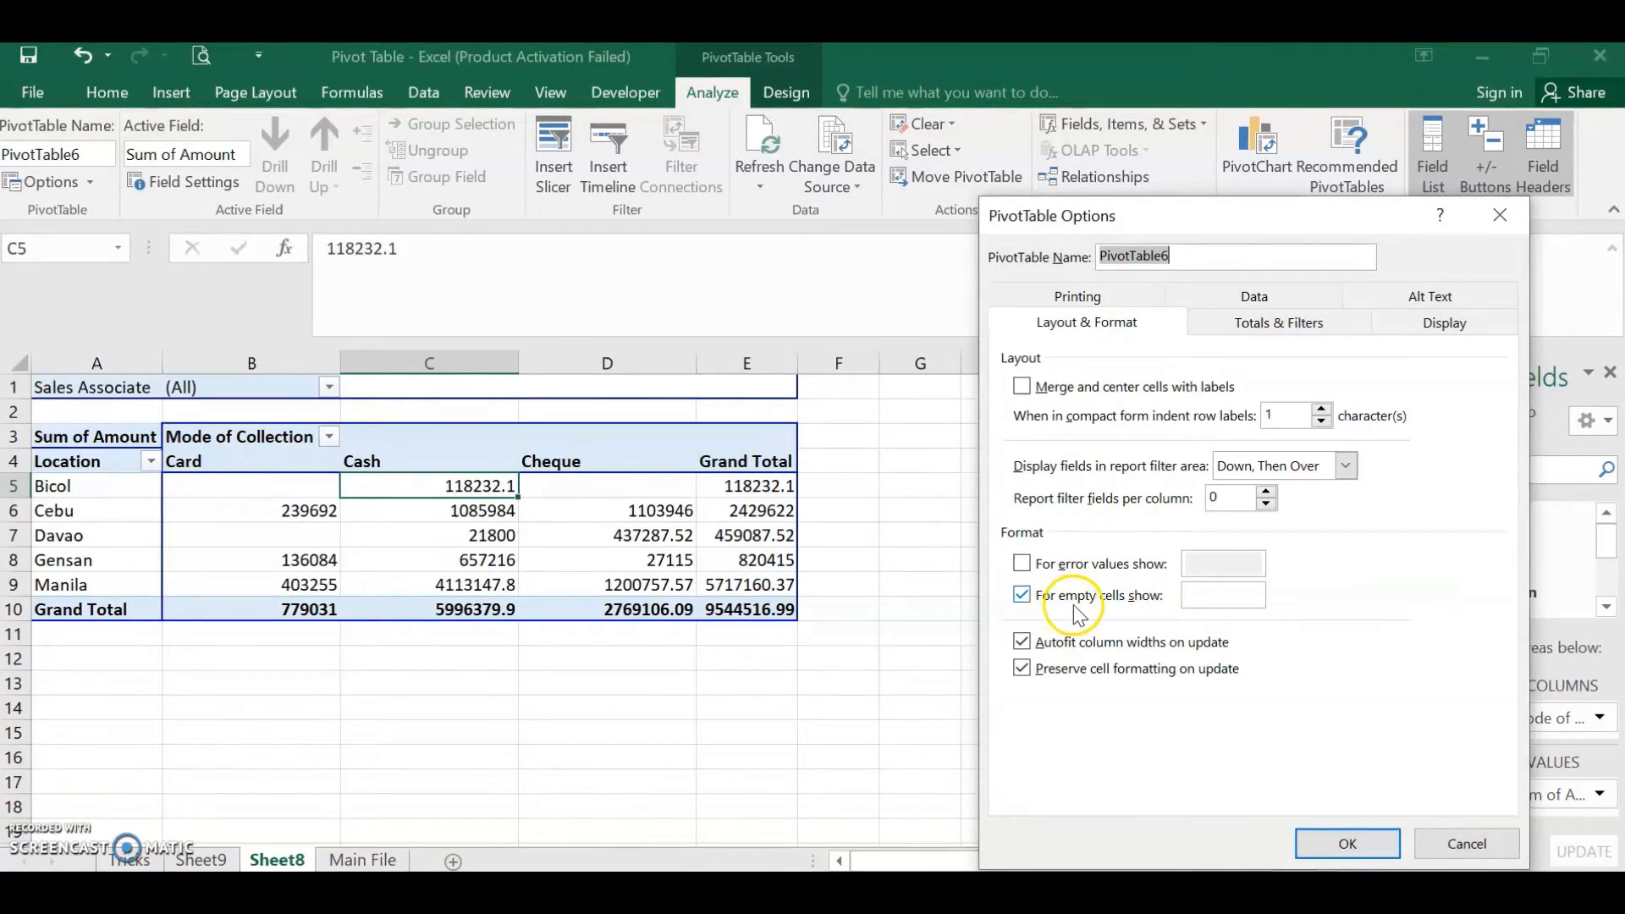
left_click(1221, 600)
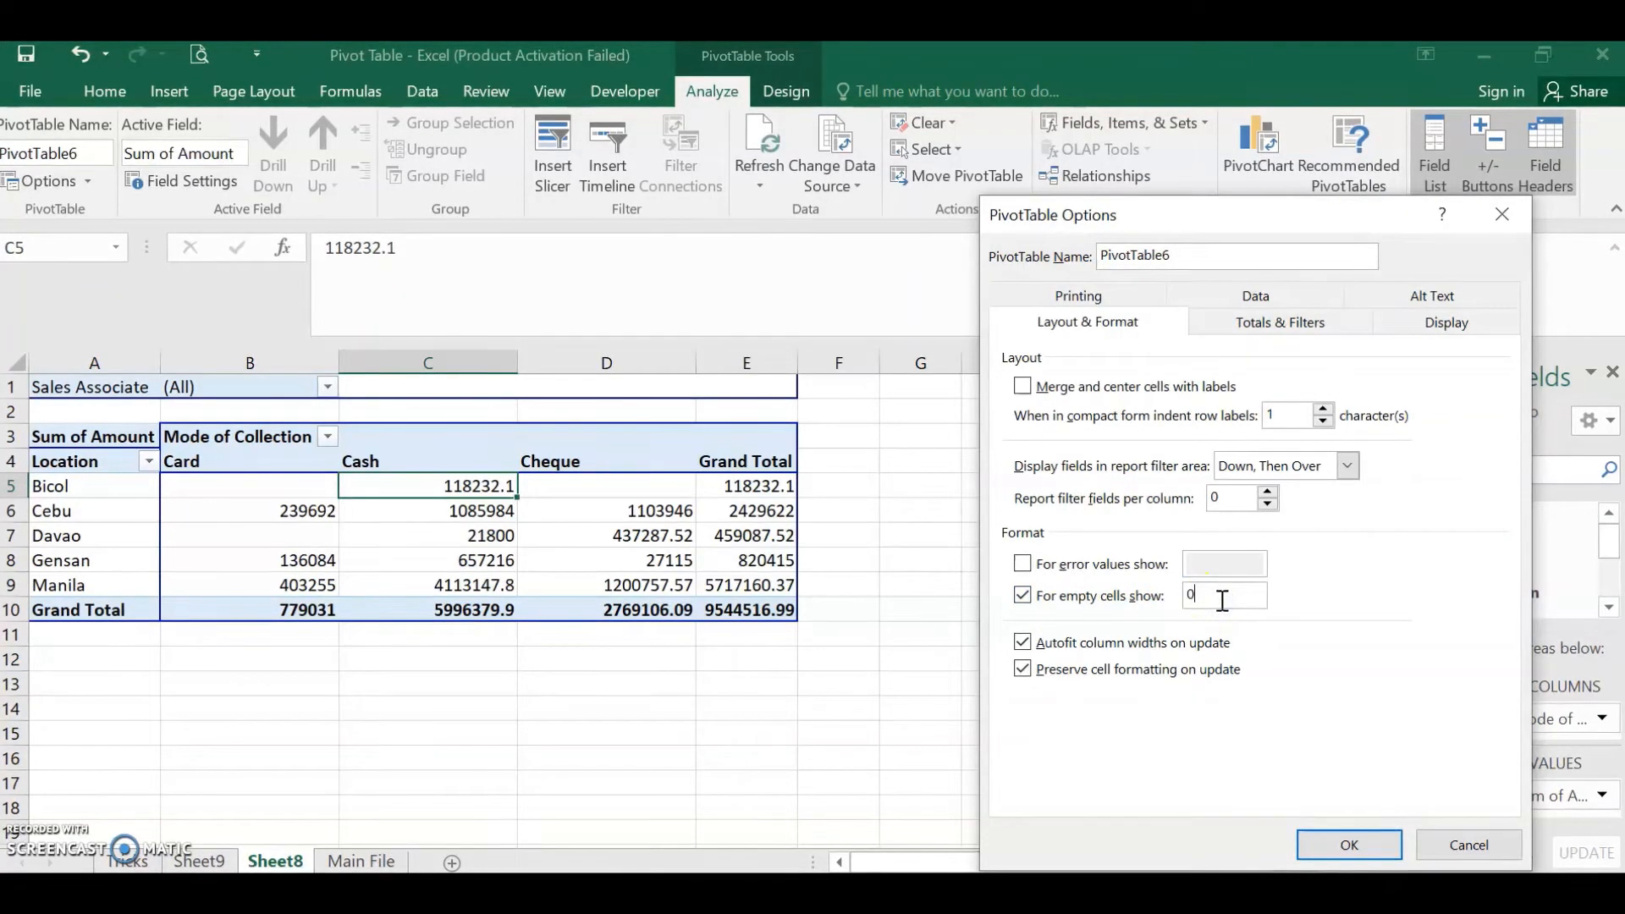
left_click(1343, 847)
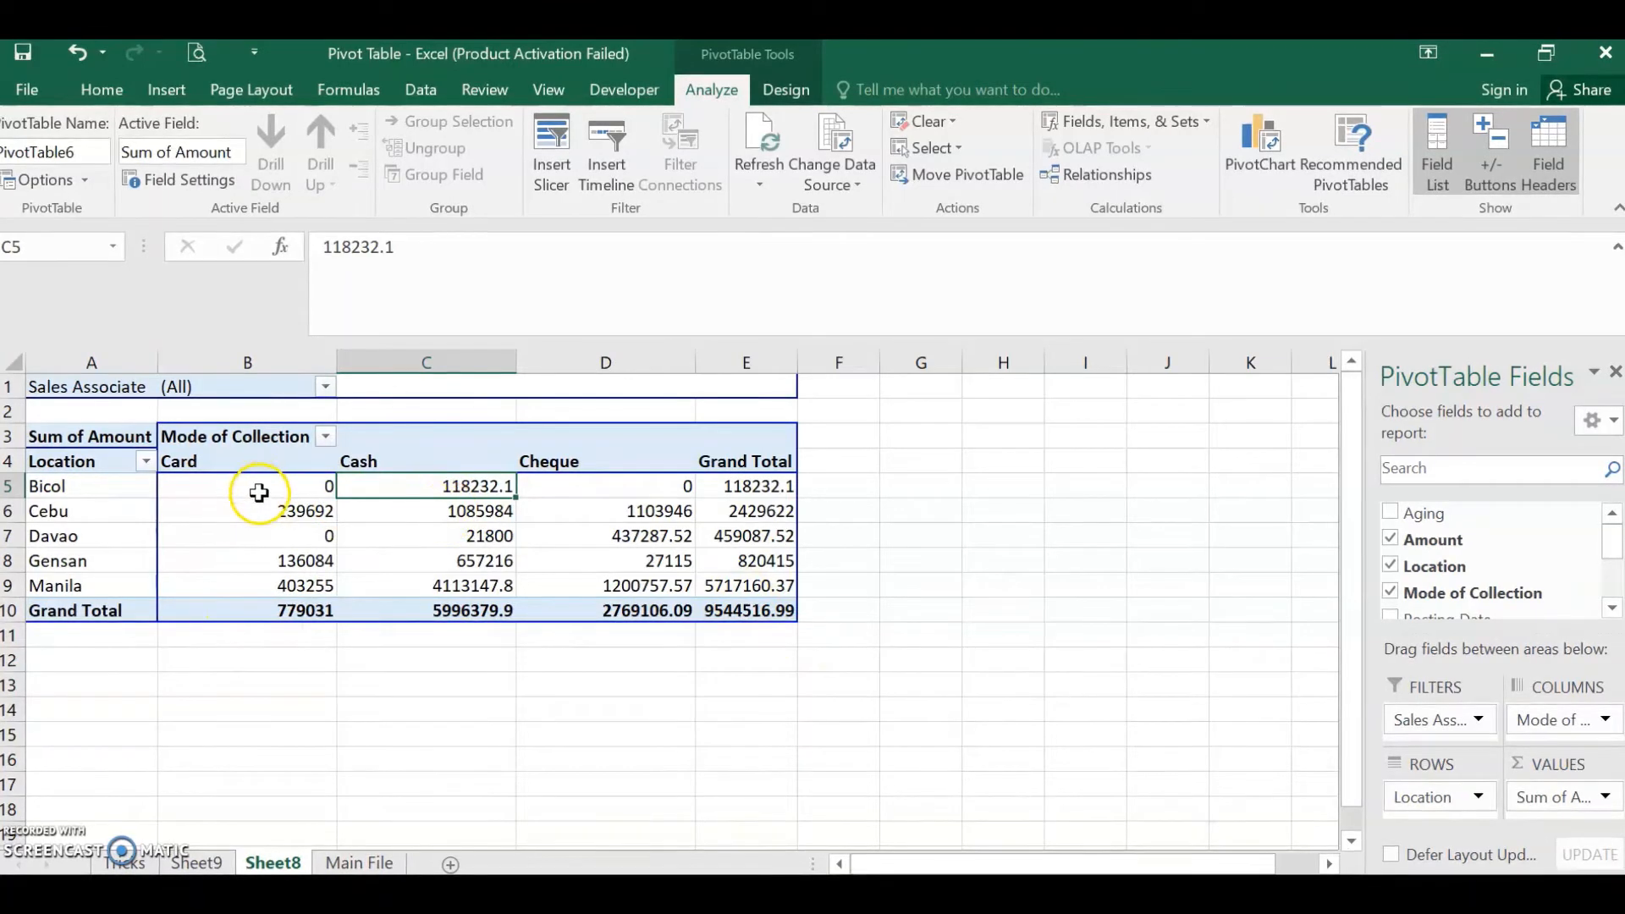
mouse_move(597, 488)
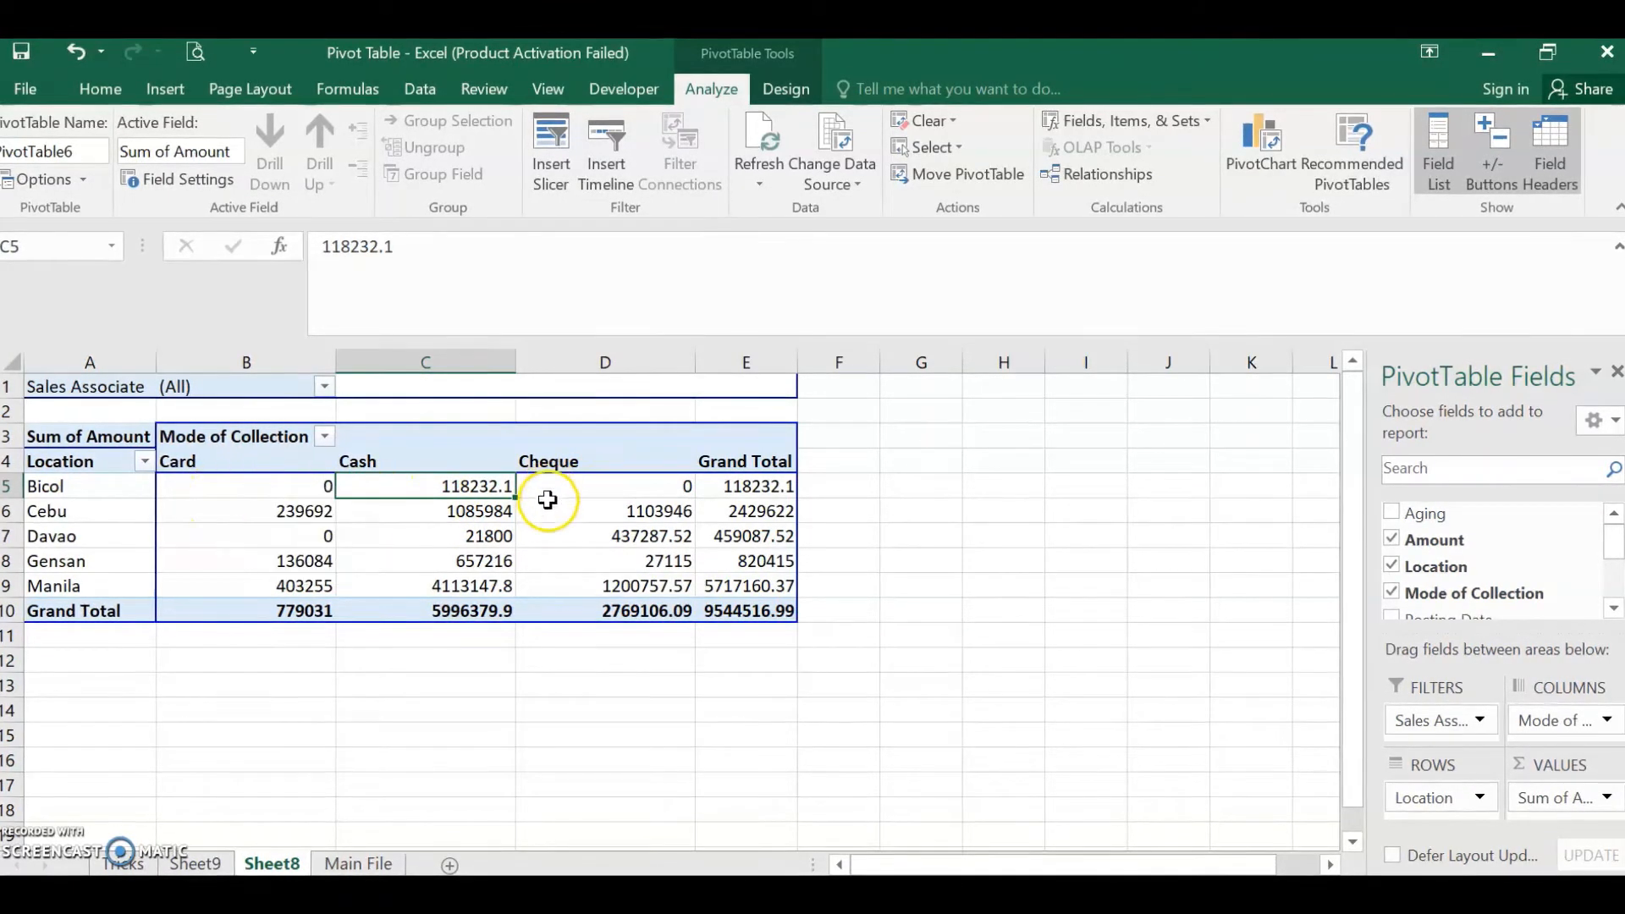
- Look up the Turn off Autofit Column Width entry on the Tricks sheet and return to Sheet8
left_click(123, 864)
left_click(188, 626)
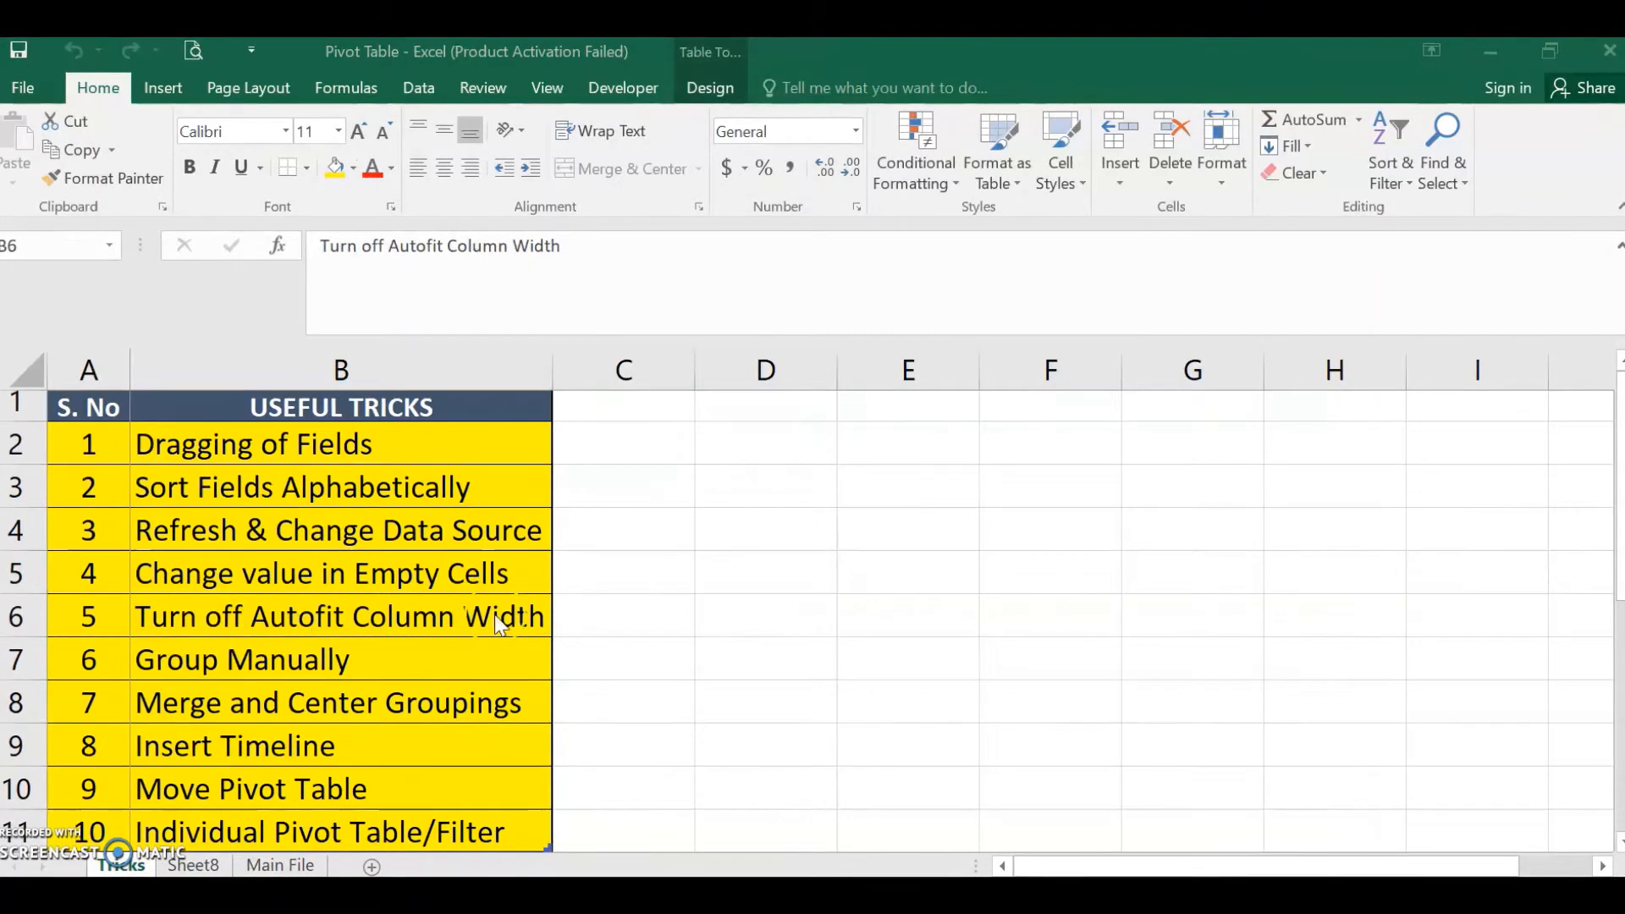
left_click(201, 865)
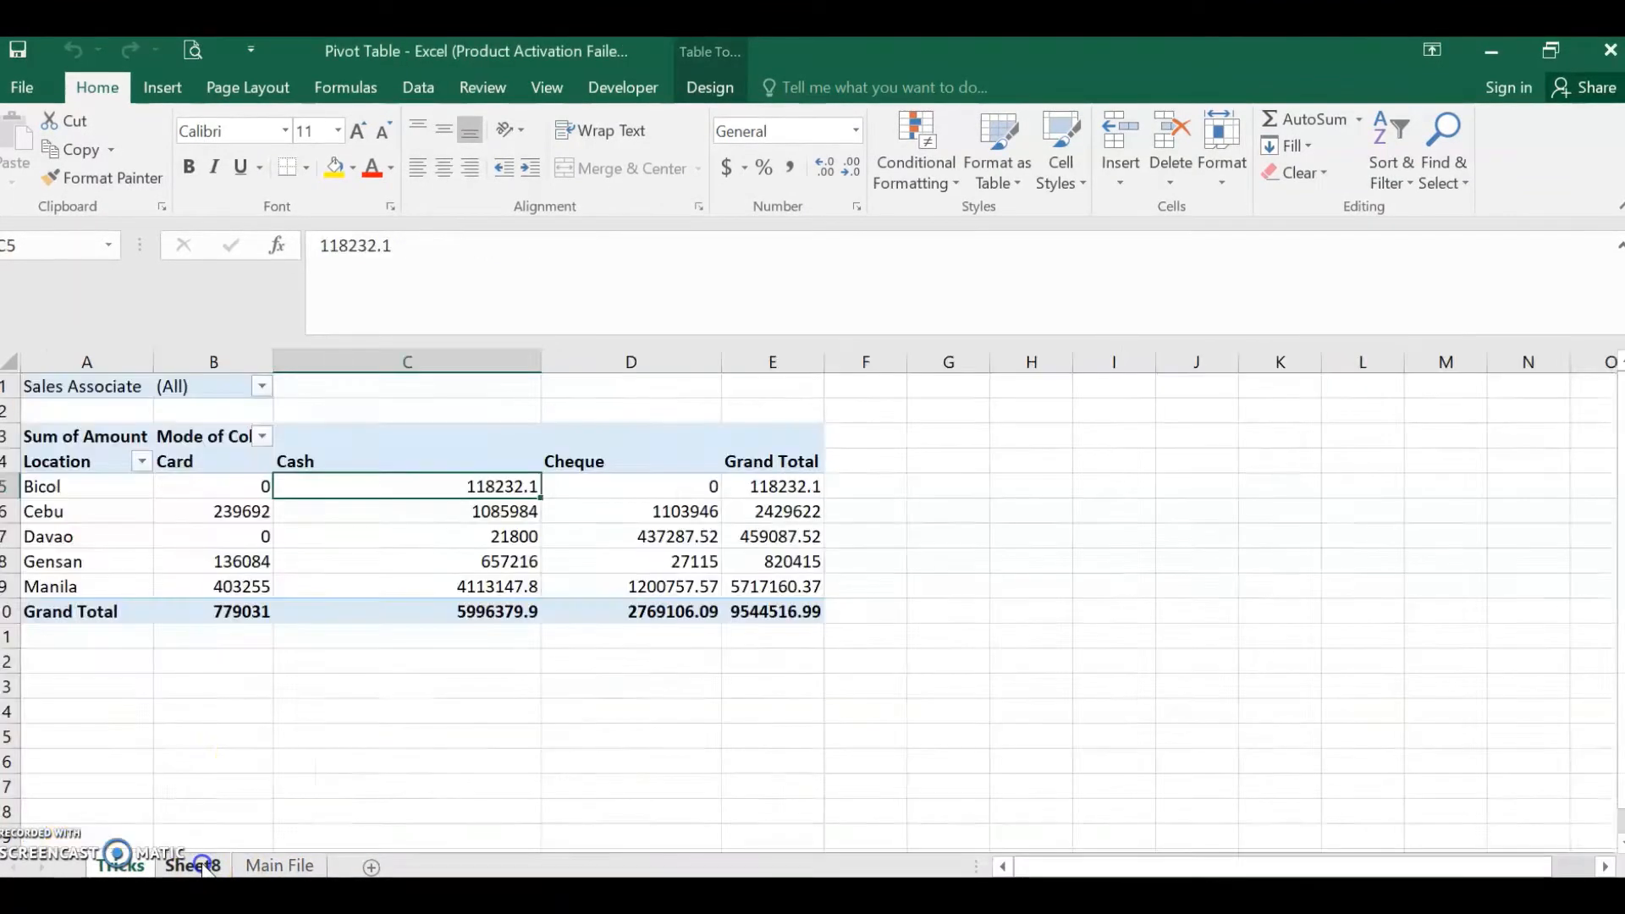
- Autofit the PivotTable's Cash column and narrow its Cheque column by hand, and refresh the PivotTable
left_click(246, 709)
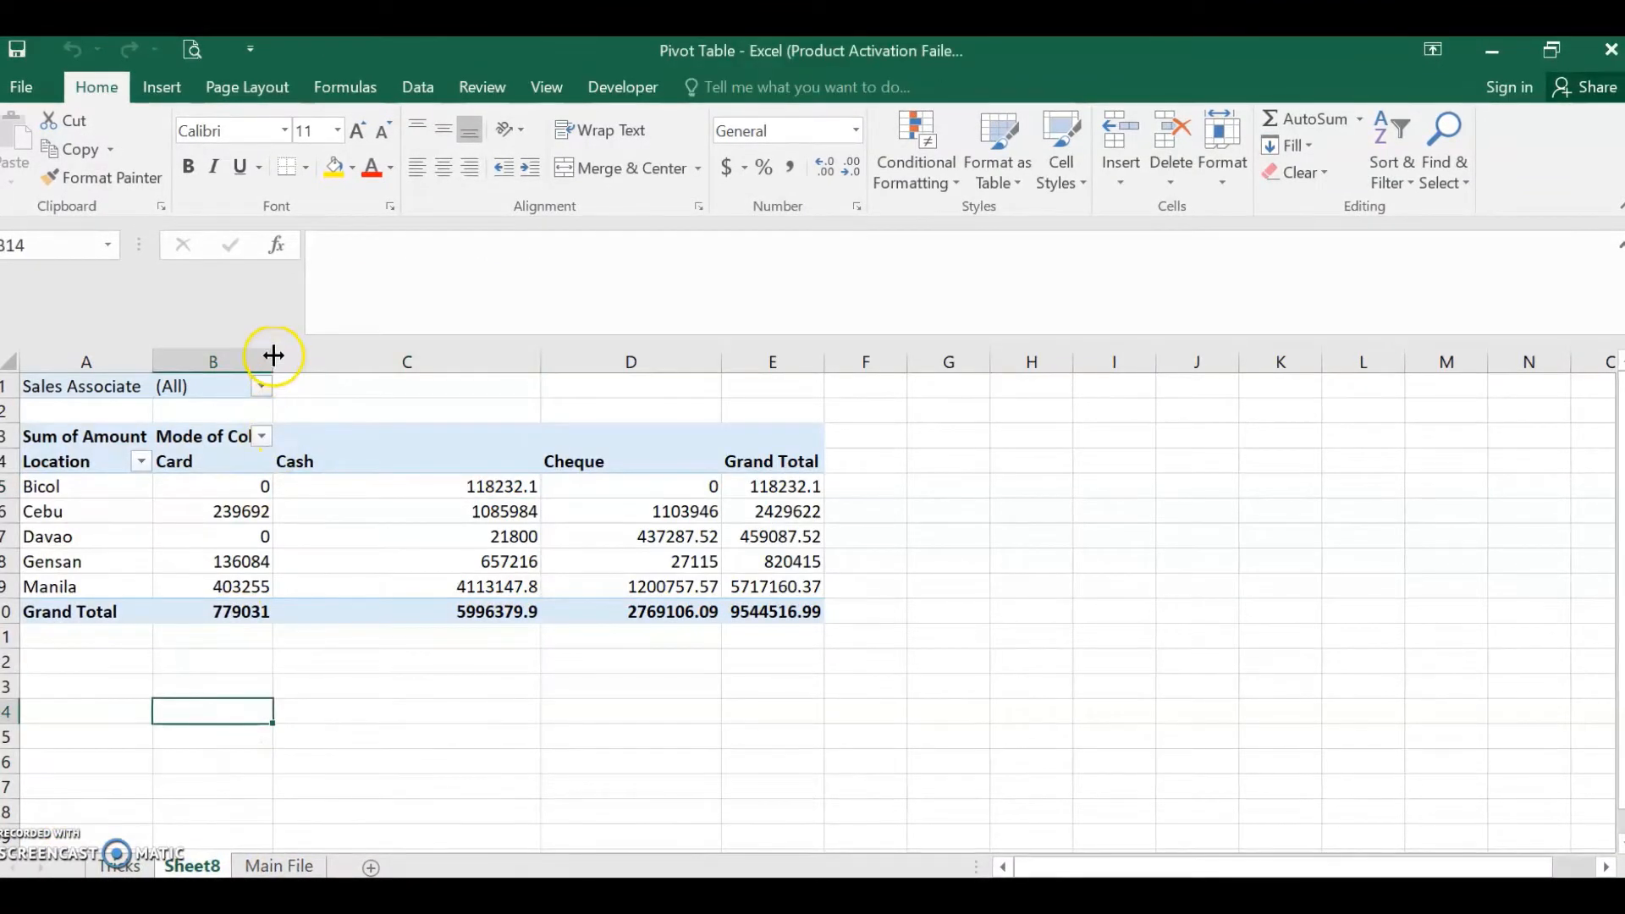
left_click_drag(272, 354, 275, 355)
left_click_drag(228, 489, 751, 611)
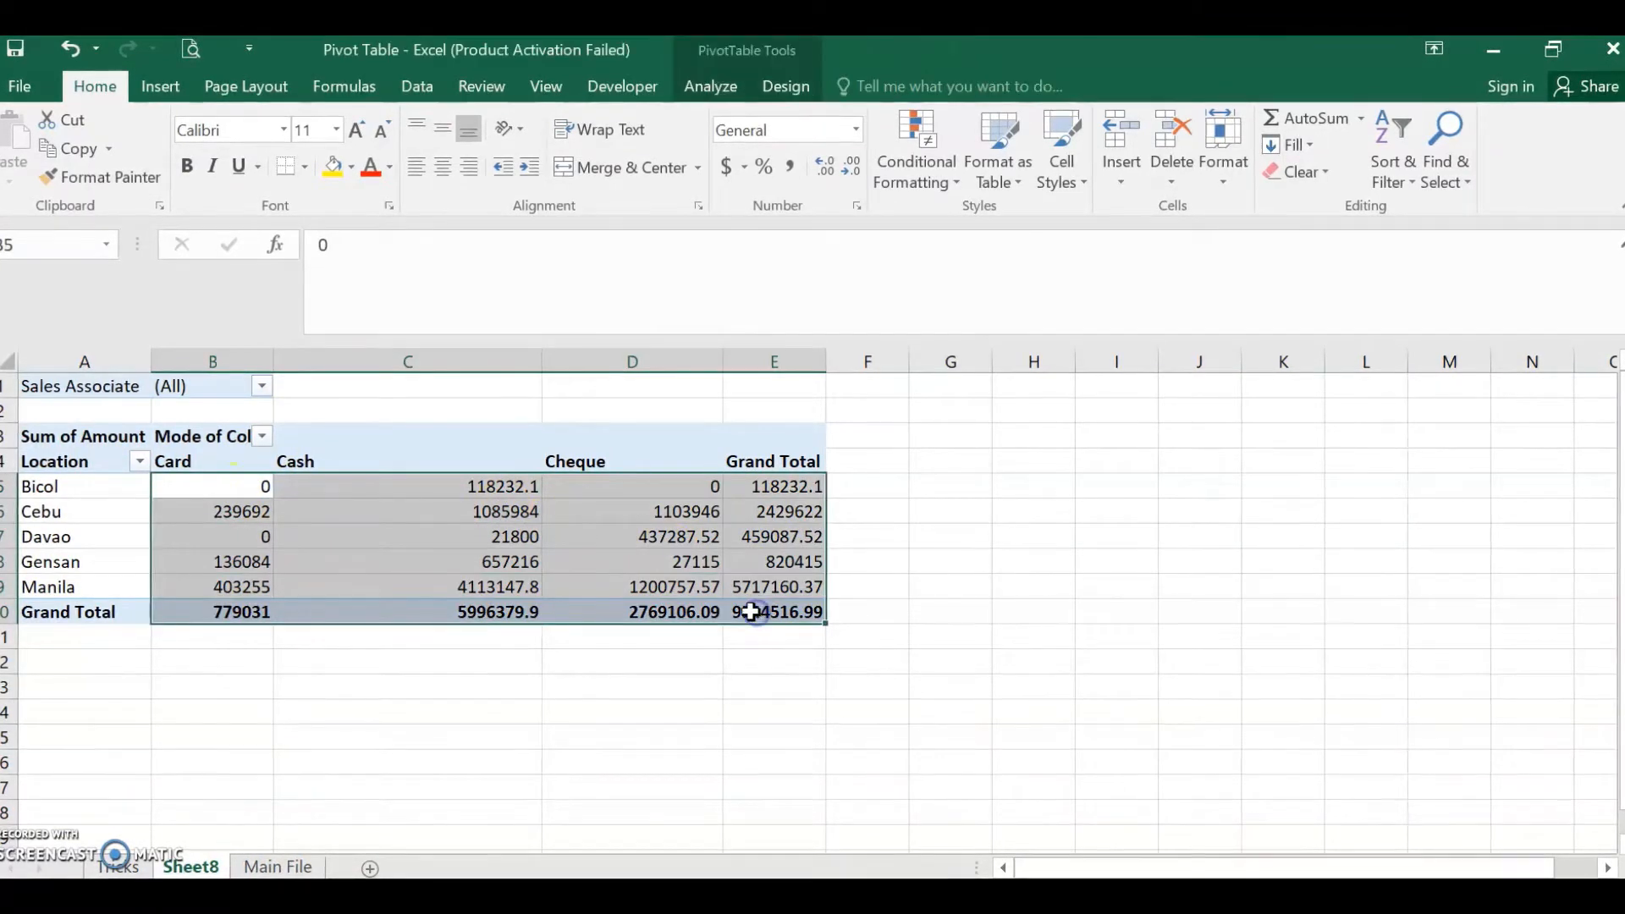
double_click(542, 359)
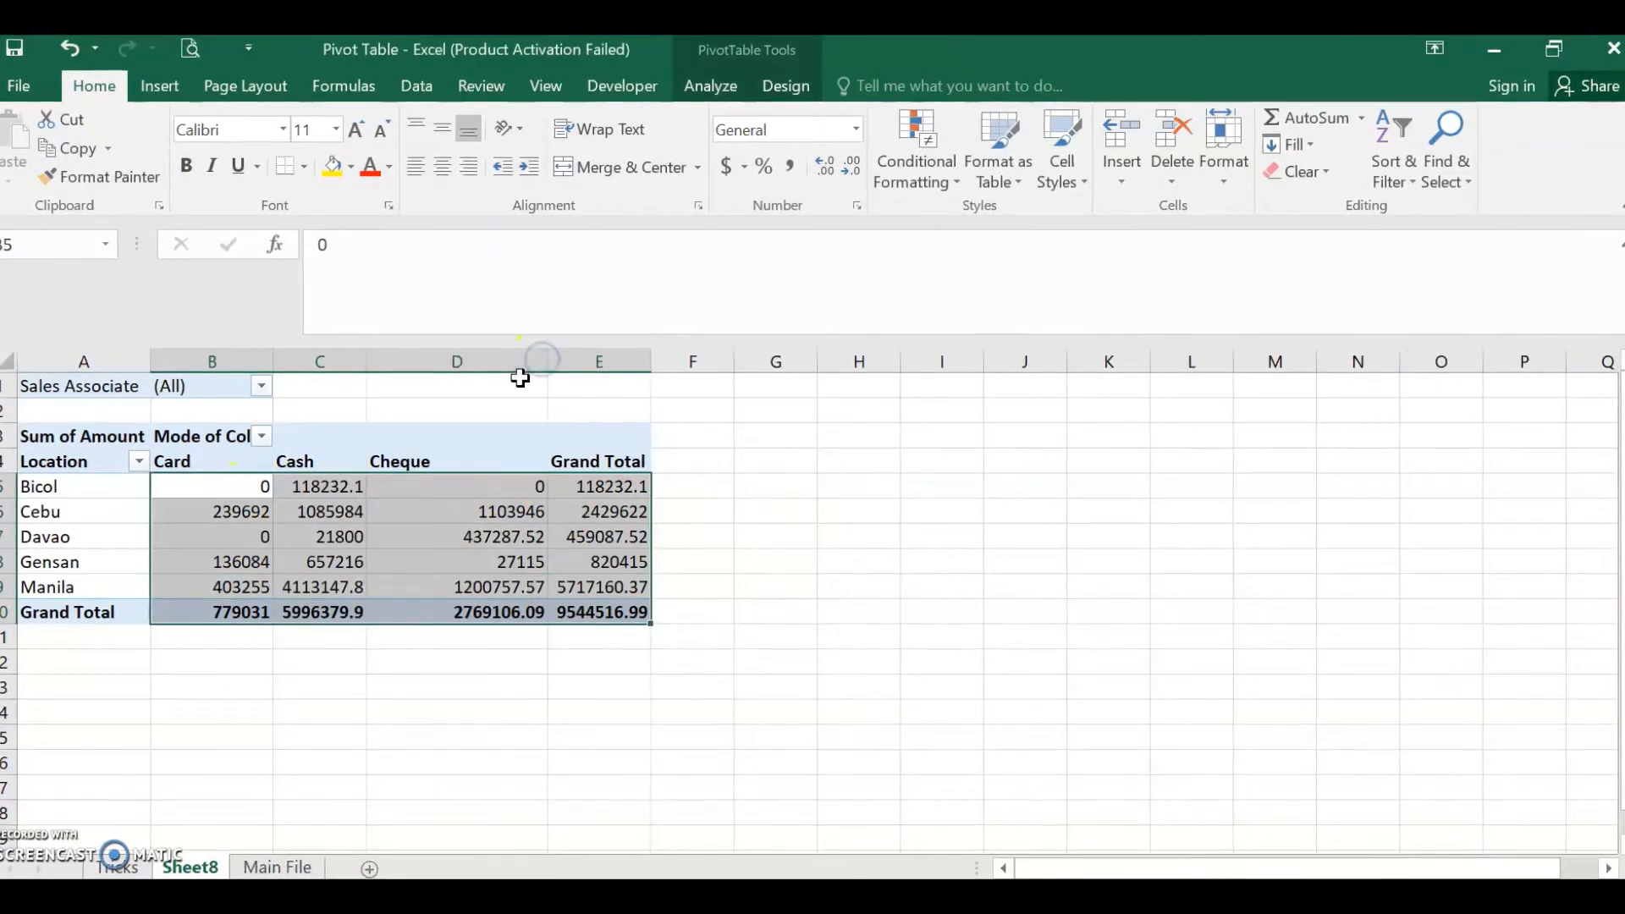
left_click_drag(544, 359, 472, 372)
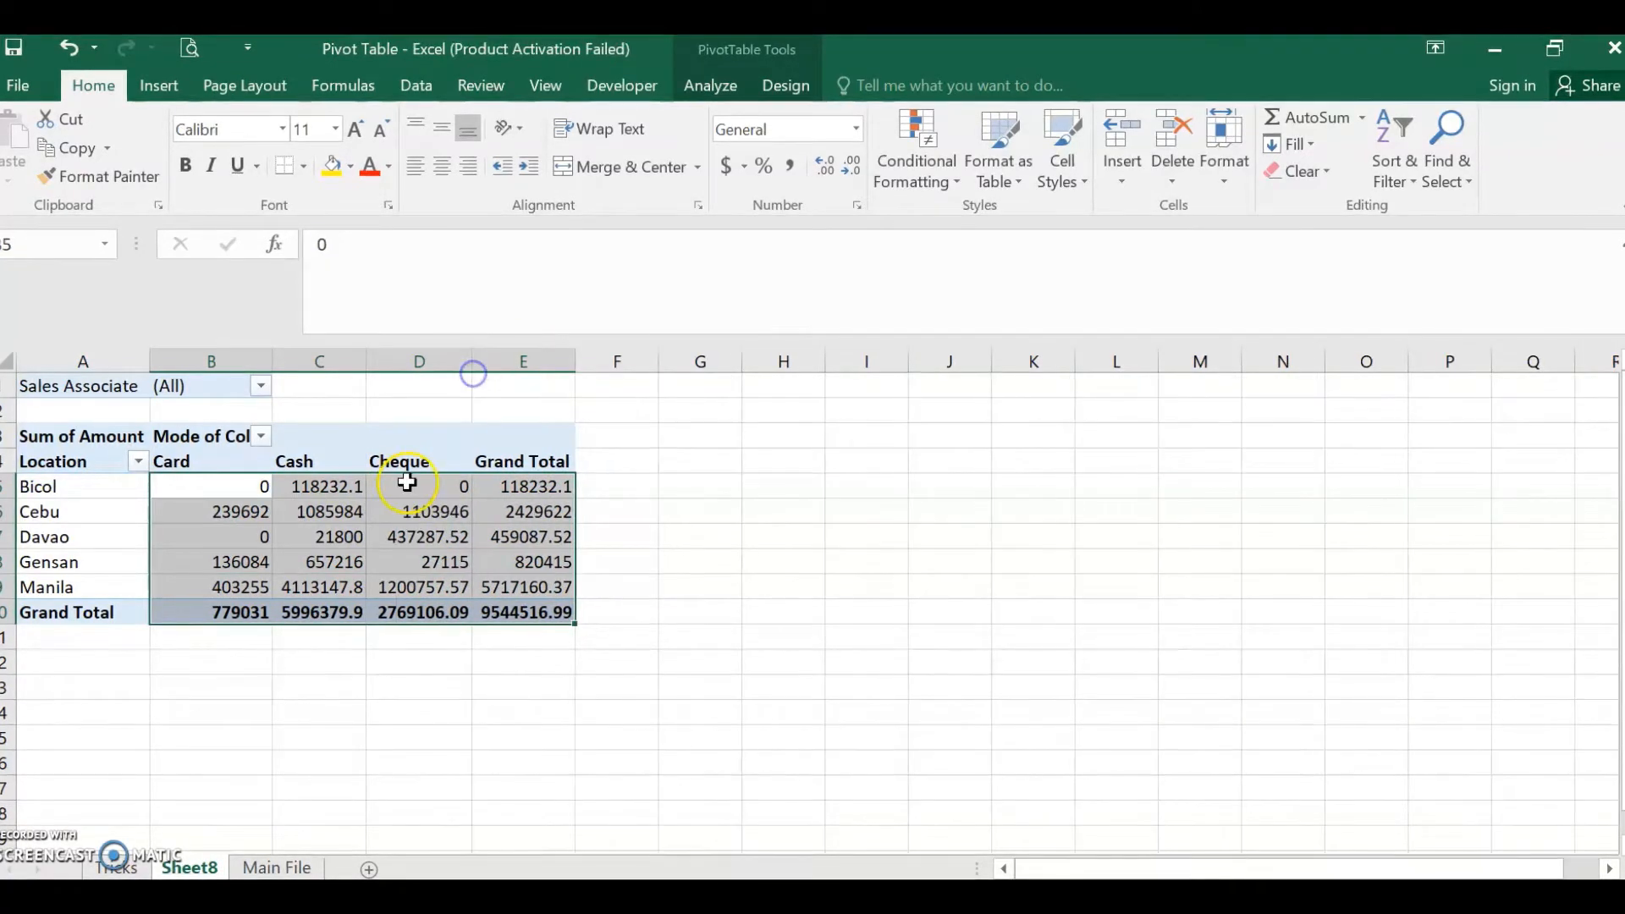
right_click(195, 489)
left_click(235, 609)
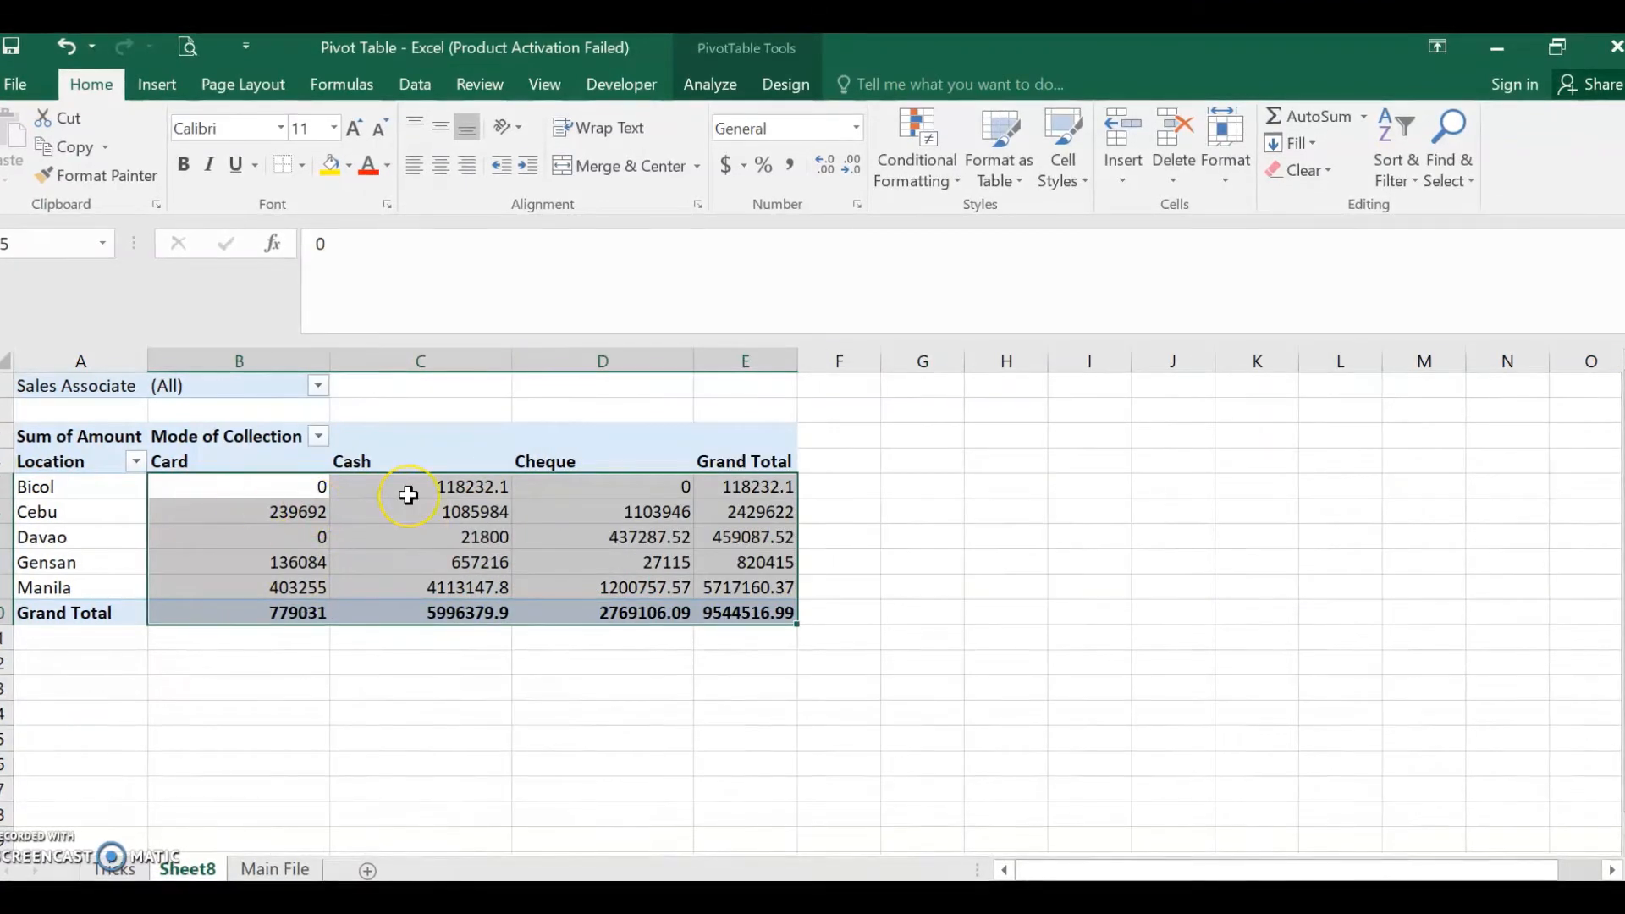
- Turn off autofitting of column widths on update in the PivotTable options
mouse_move(407, 495)
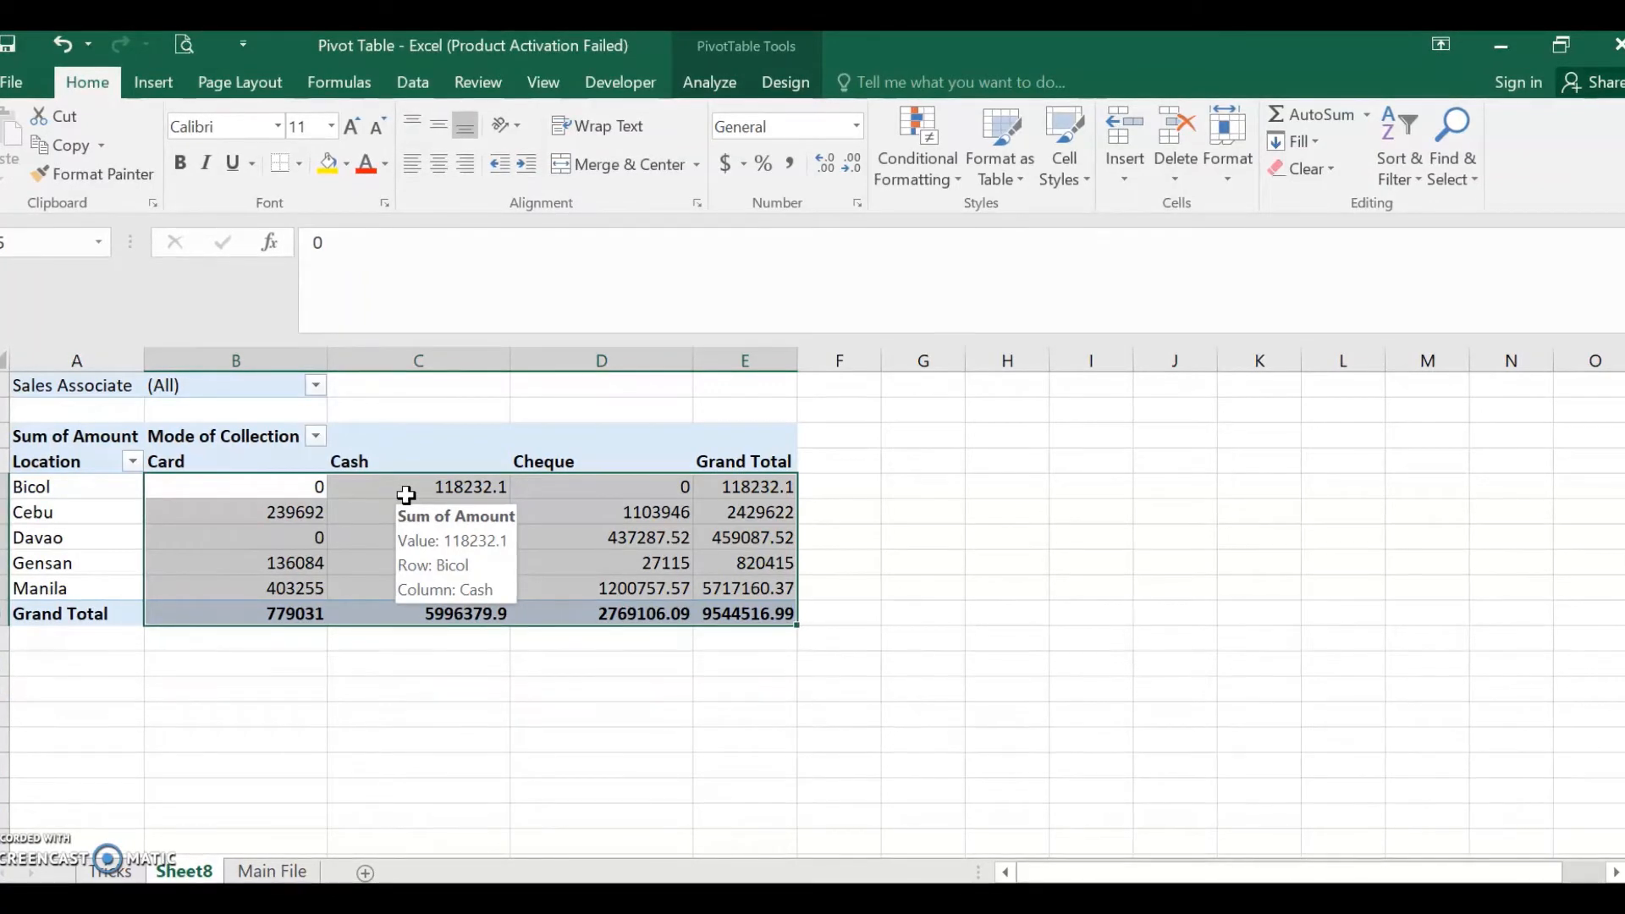
left_click(406, 495)
left_click(718, 83)
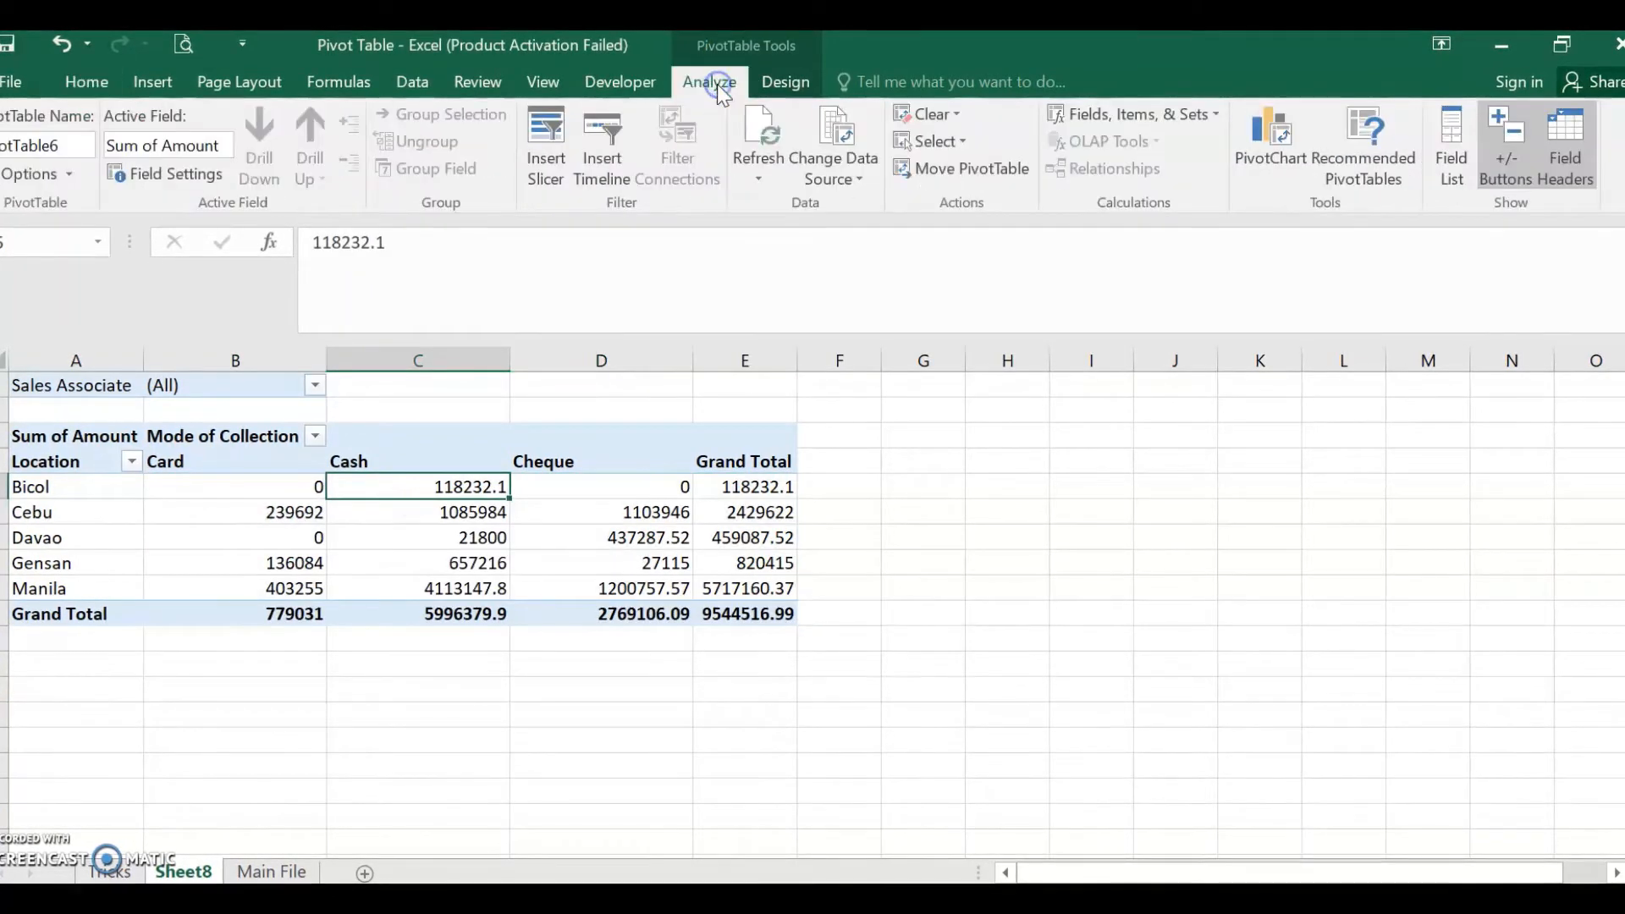
left_click(51, 172)
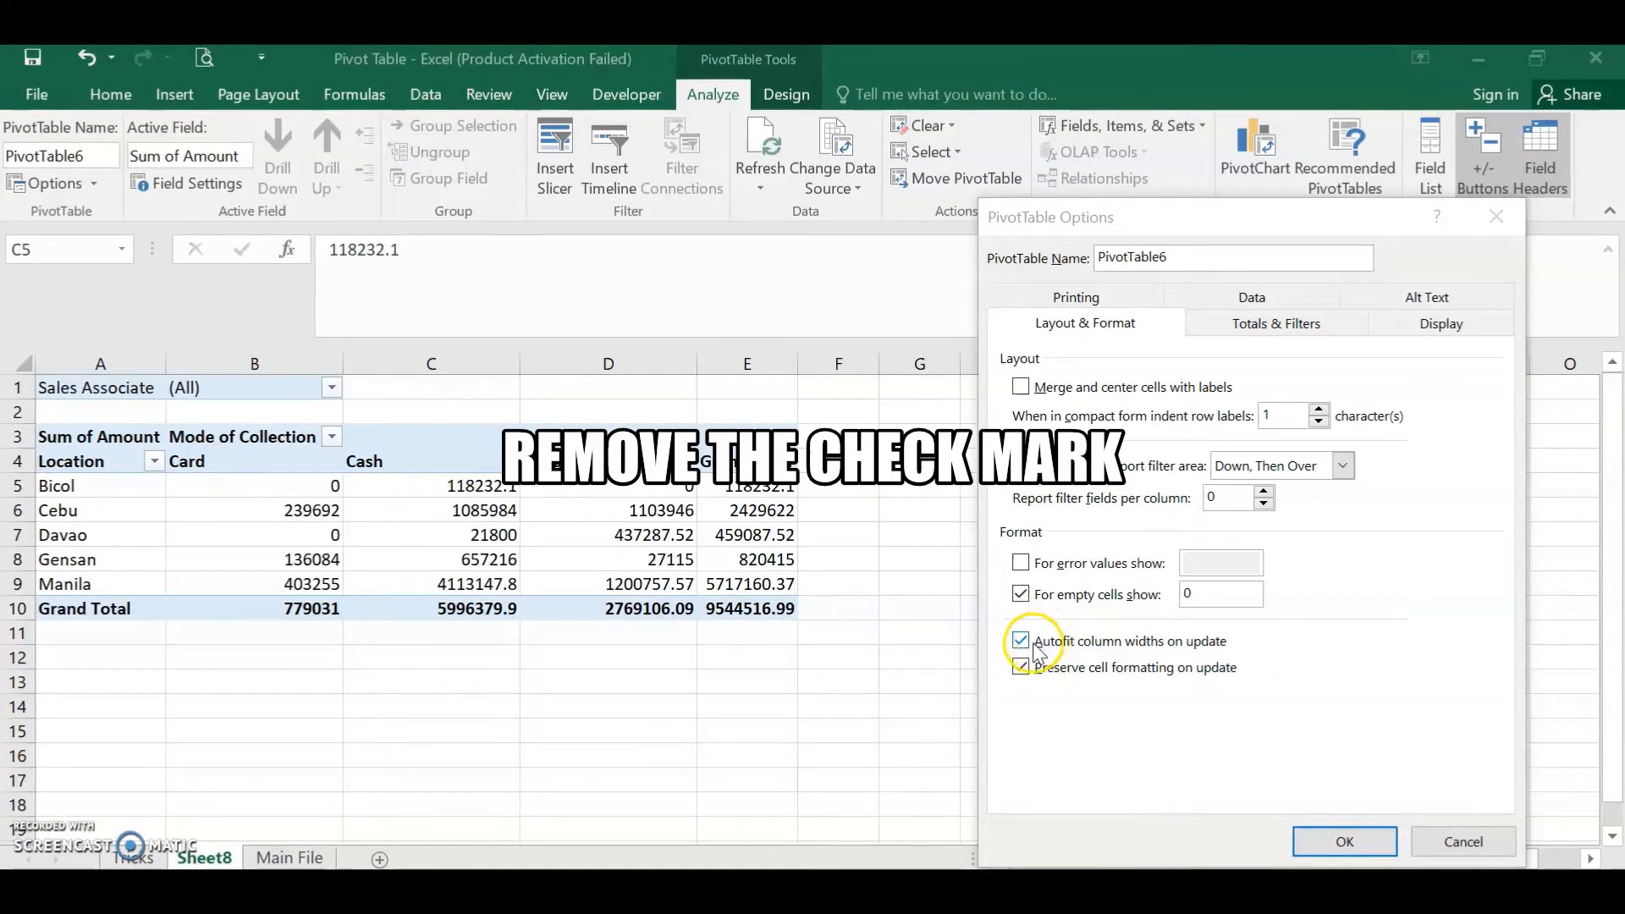
left_click(1021, 643)
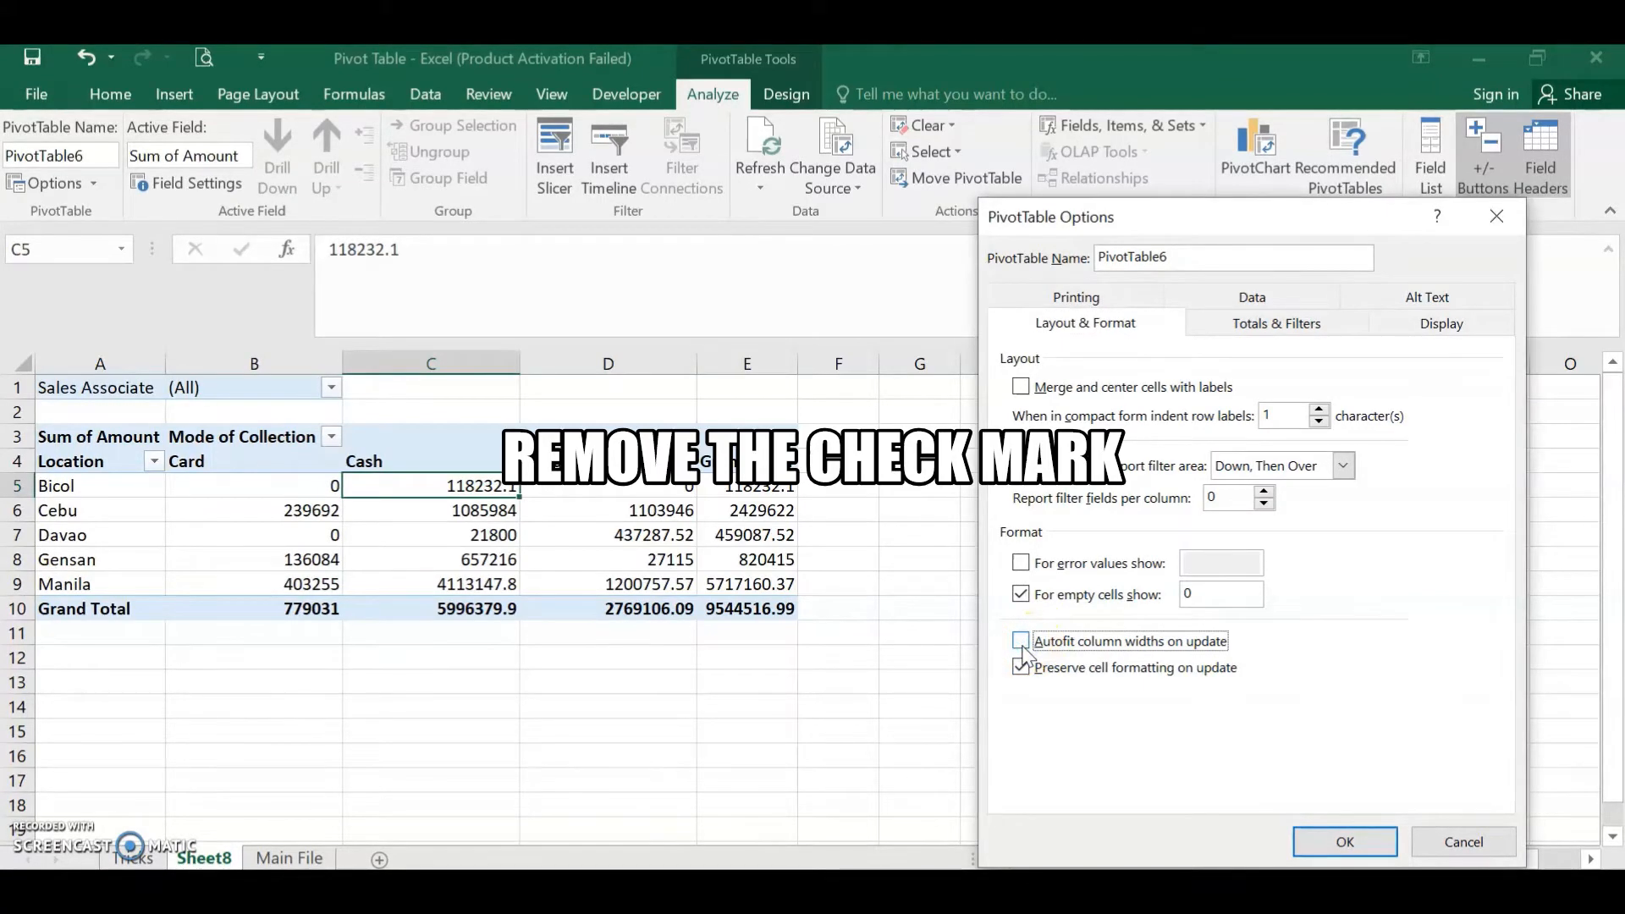
left_click(1342, 841)
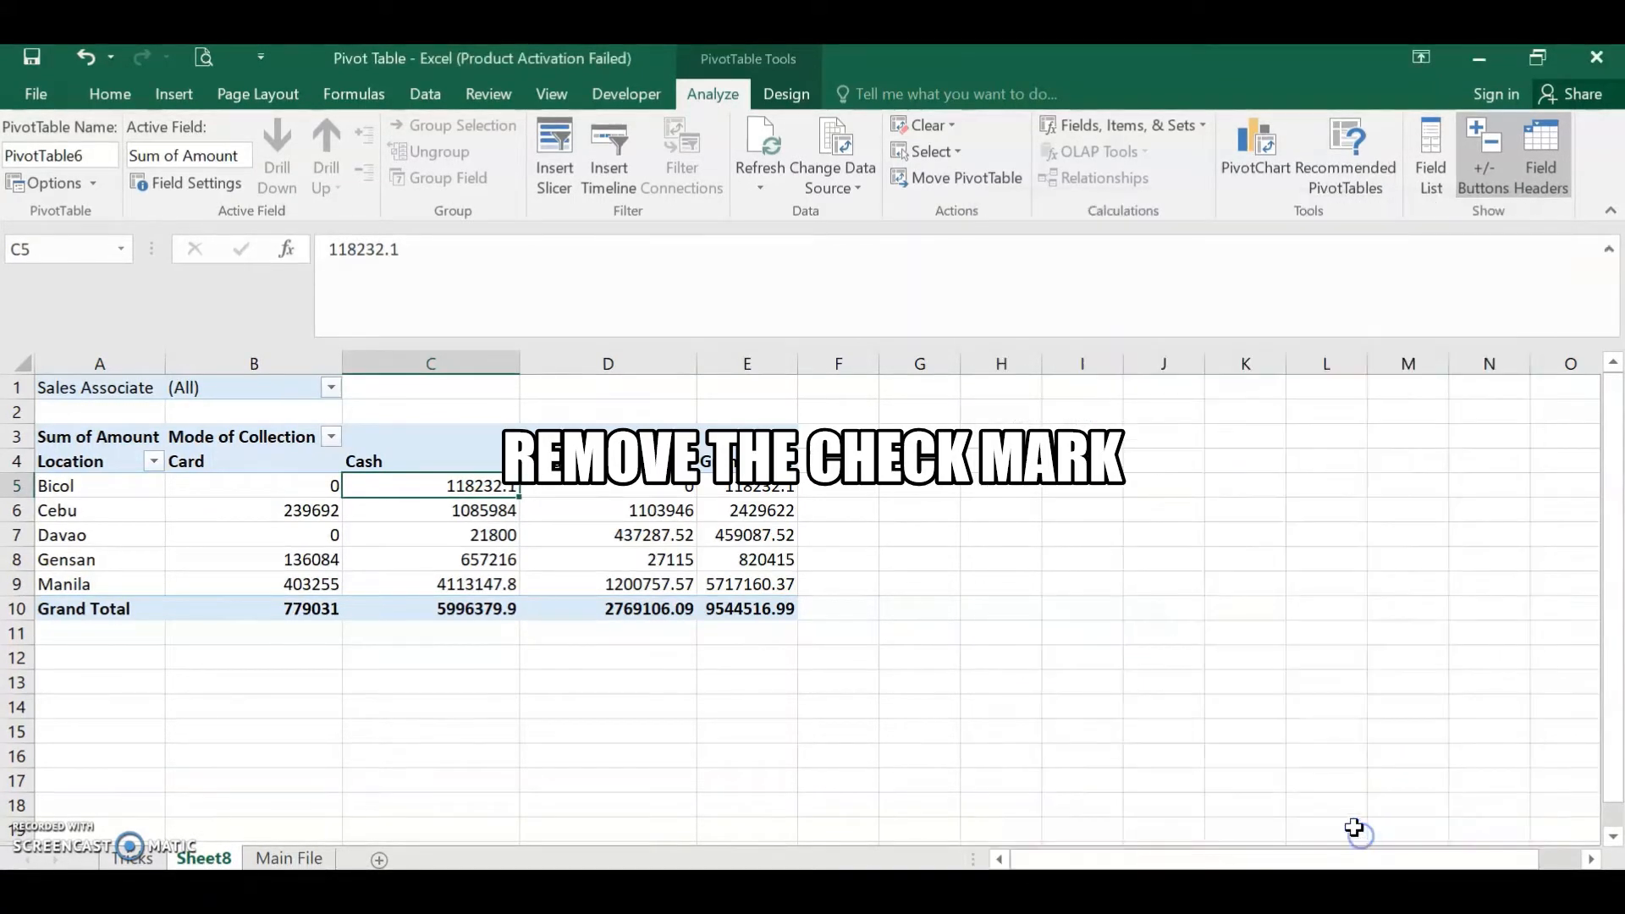
- Narrow the PivotTable's Card, Cash and Cheque columns and widen Grand Total by hand, refreshing the PivotTable after the narrowing
left_click(407, 526)
left_click_drag(340, 356, 315, 356)
left_click_drag(493, 367, 470, 366)
left_click_drag(645, 365, 601, 367)
left_click(440, 484)
right_click(440, 484)
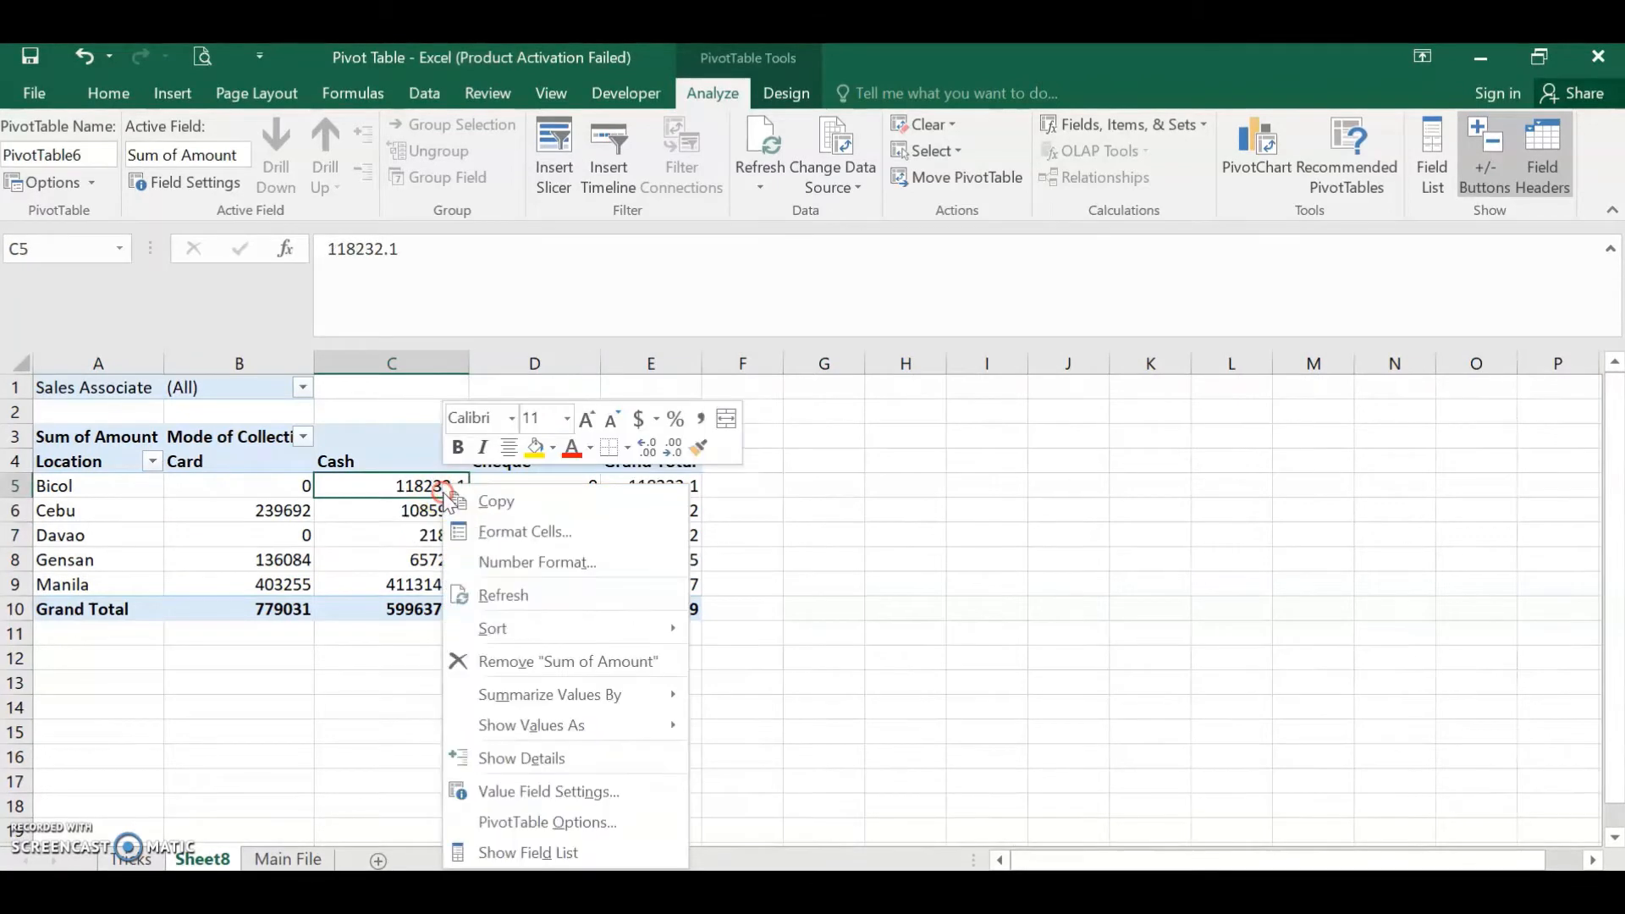
left_click(545, 599)
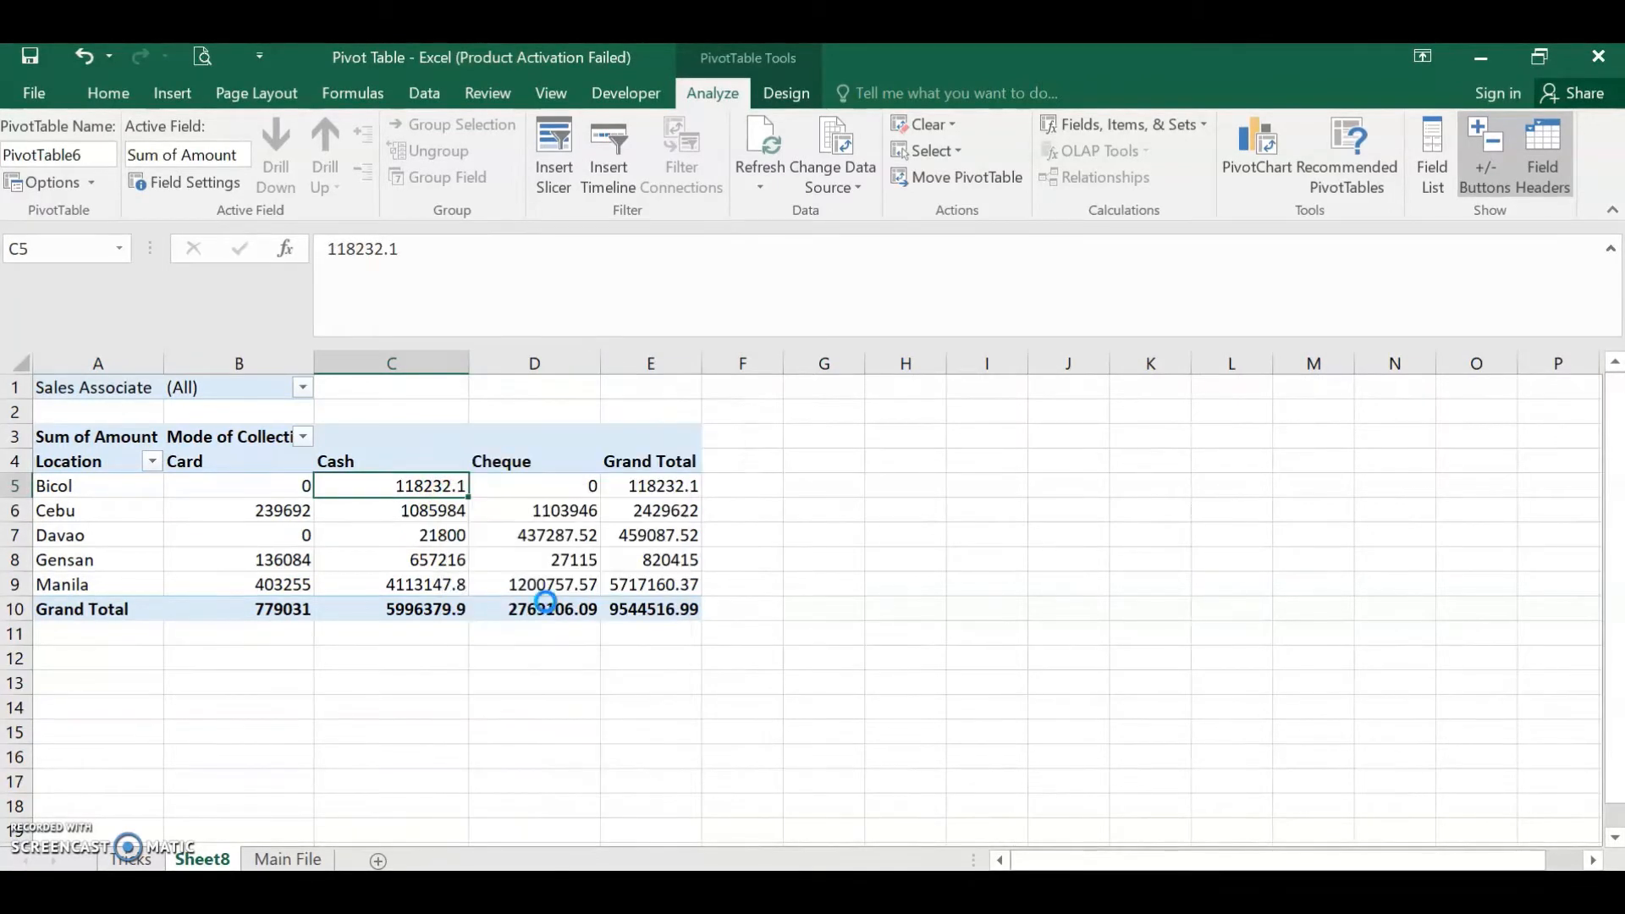
left_click(544, 489)
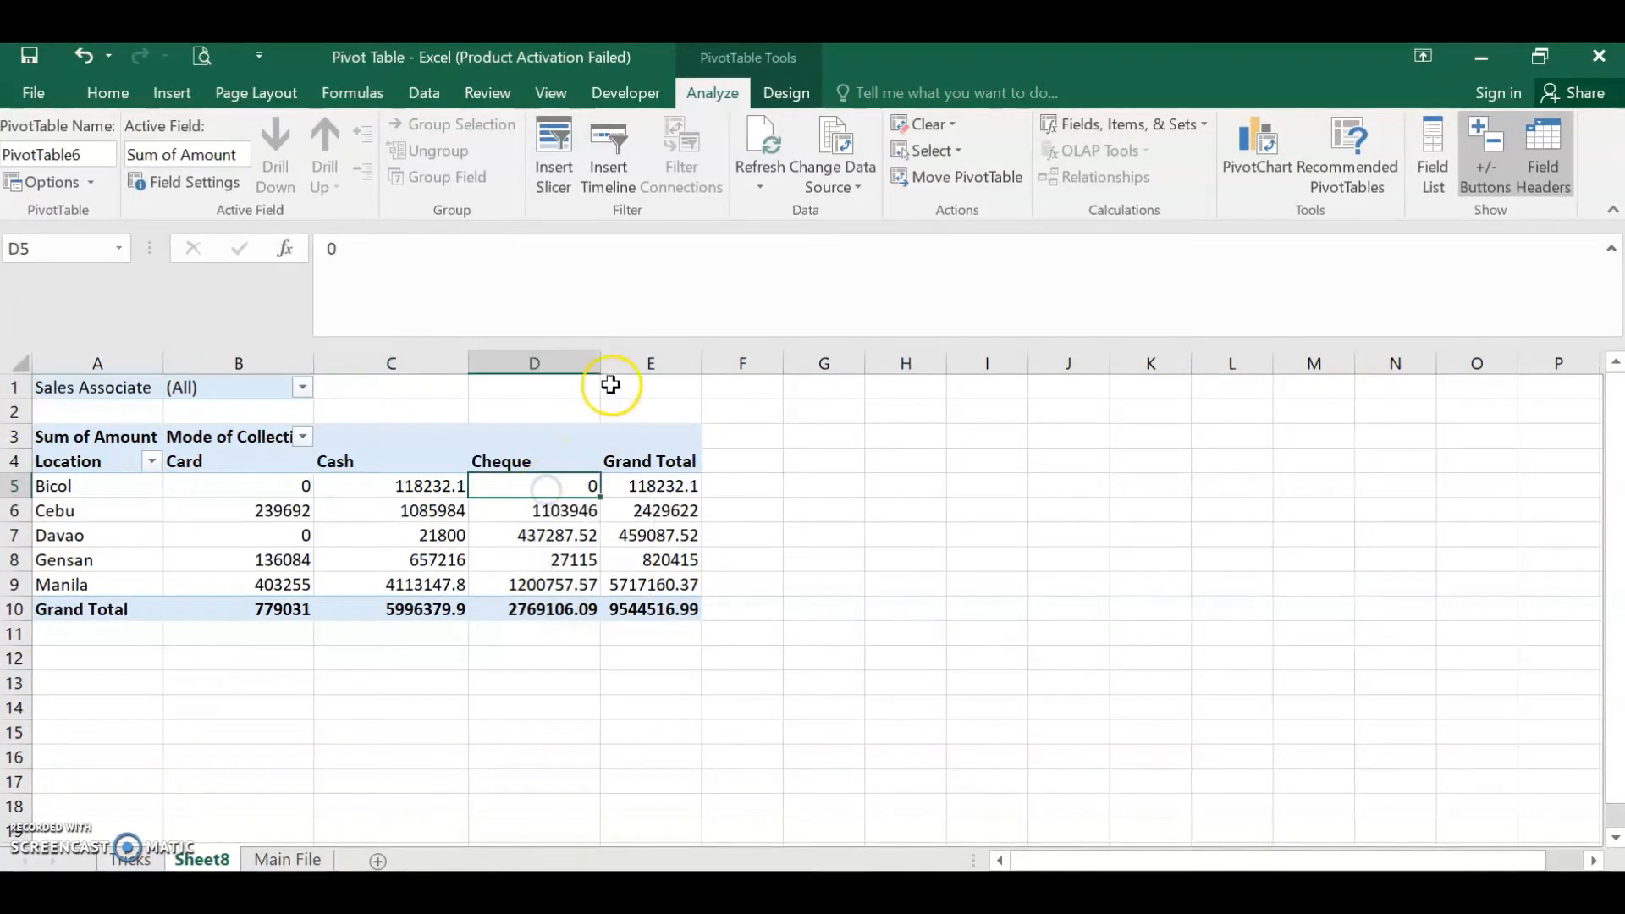
left_click_drag(701, 365, 725, 362)
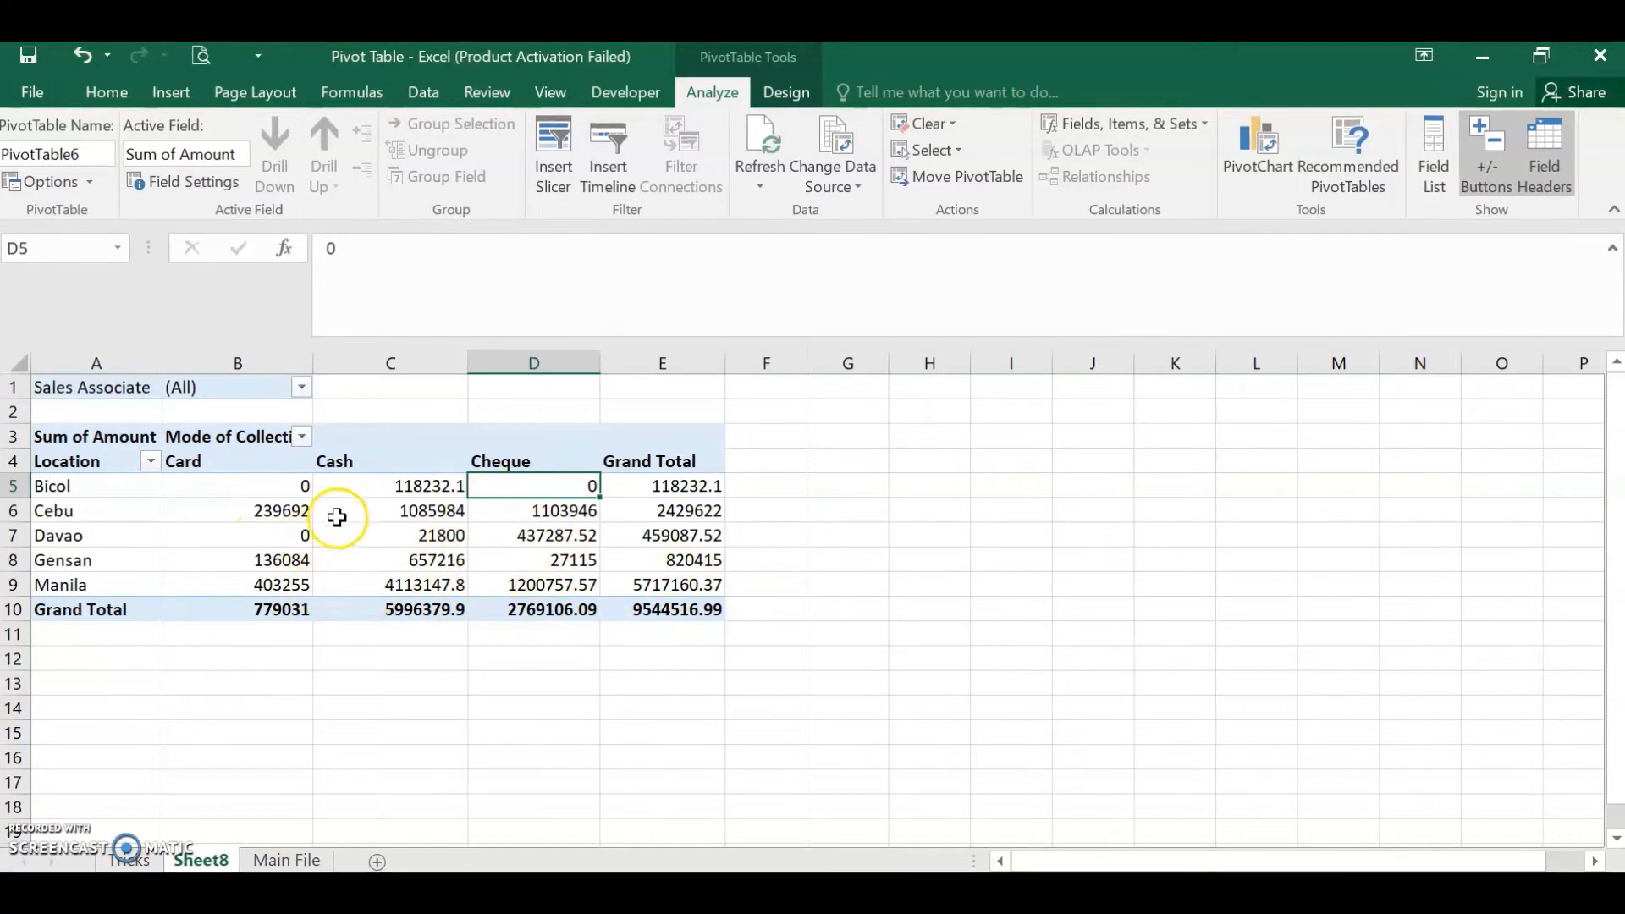
- Look up the Group Manually entry on the Tricks sheet and return to Sheet8
left_click(130, 860)
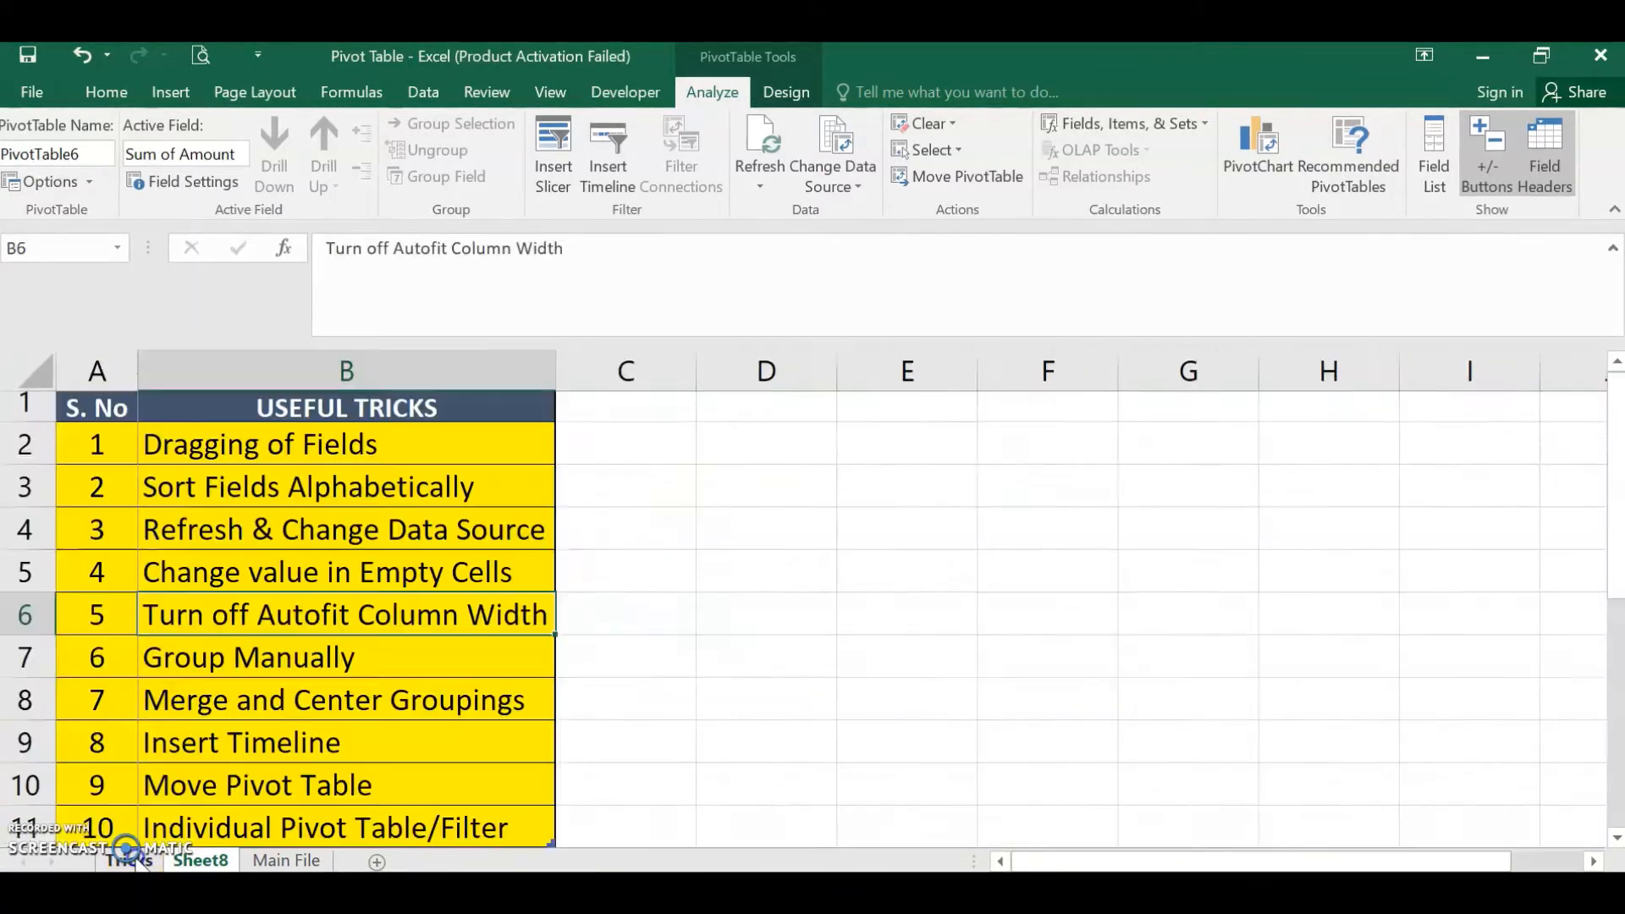
left_click(300, 657)
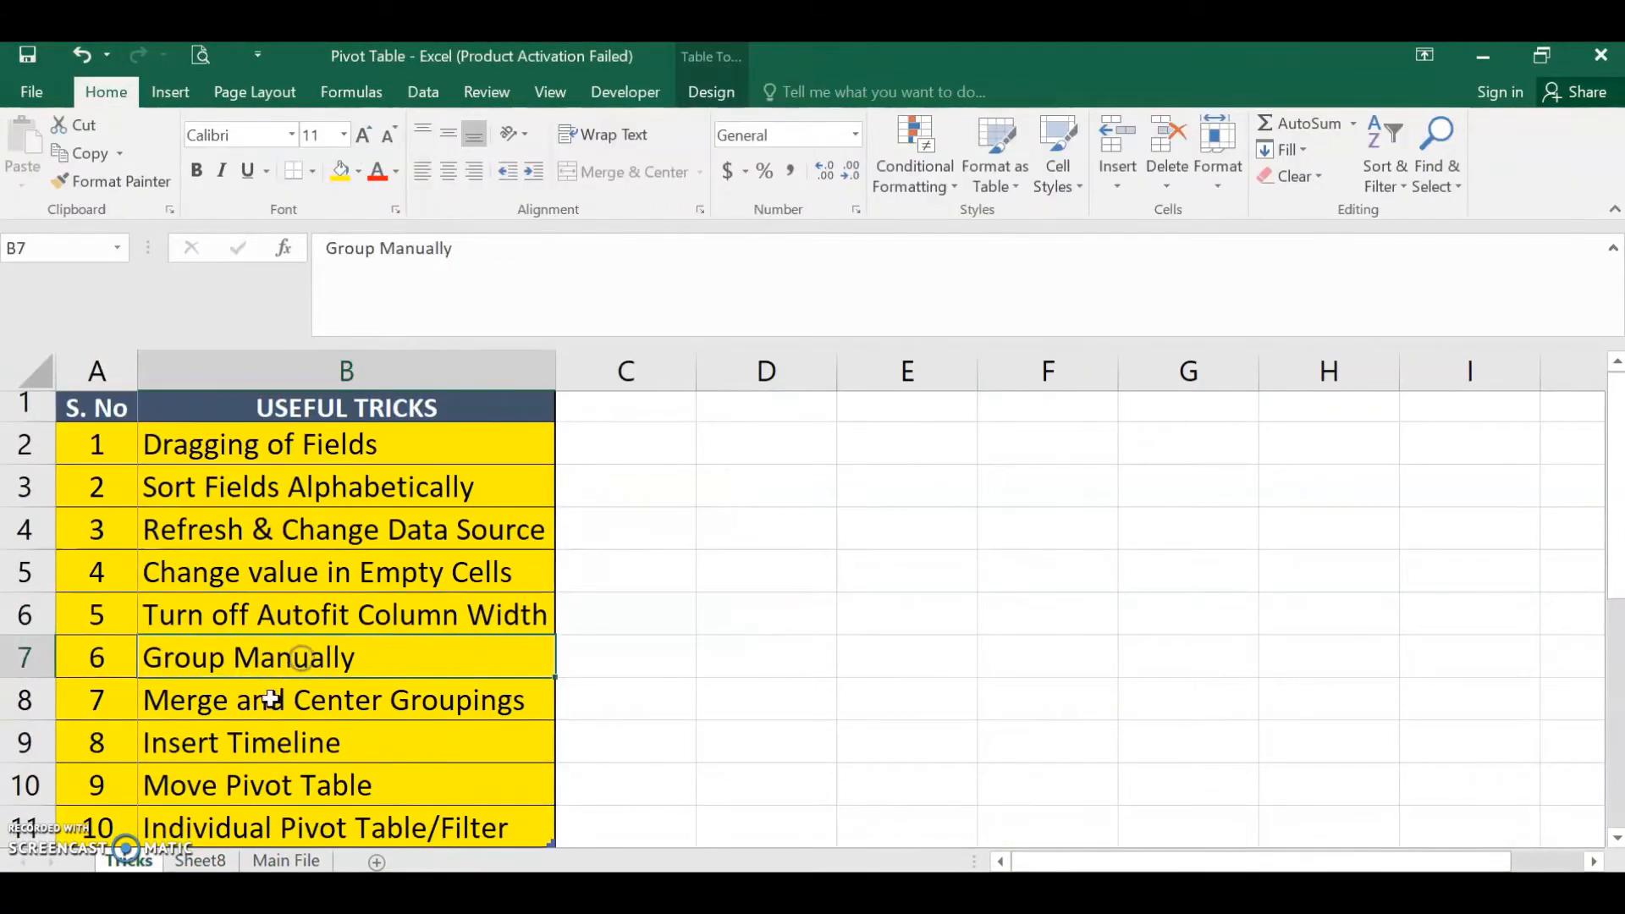
left_click(198, 860)
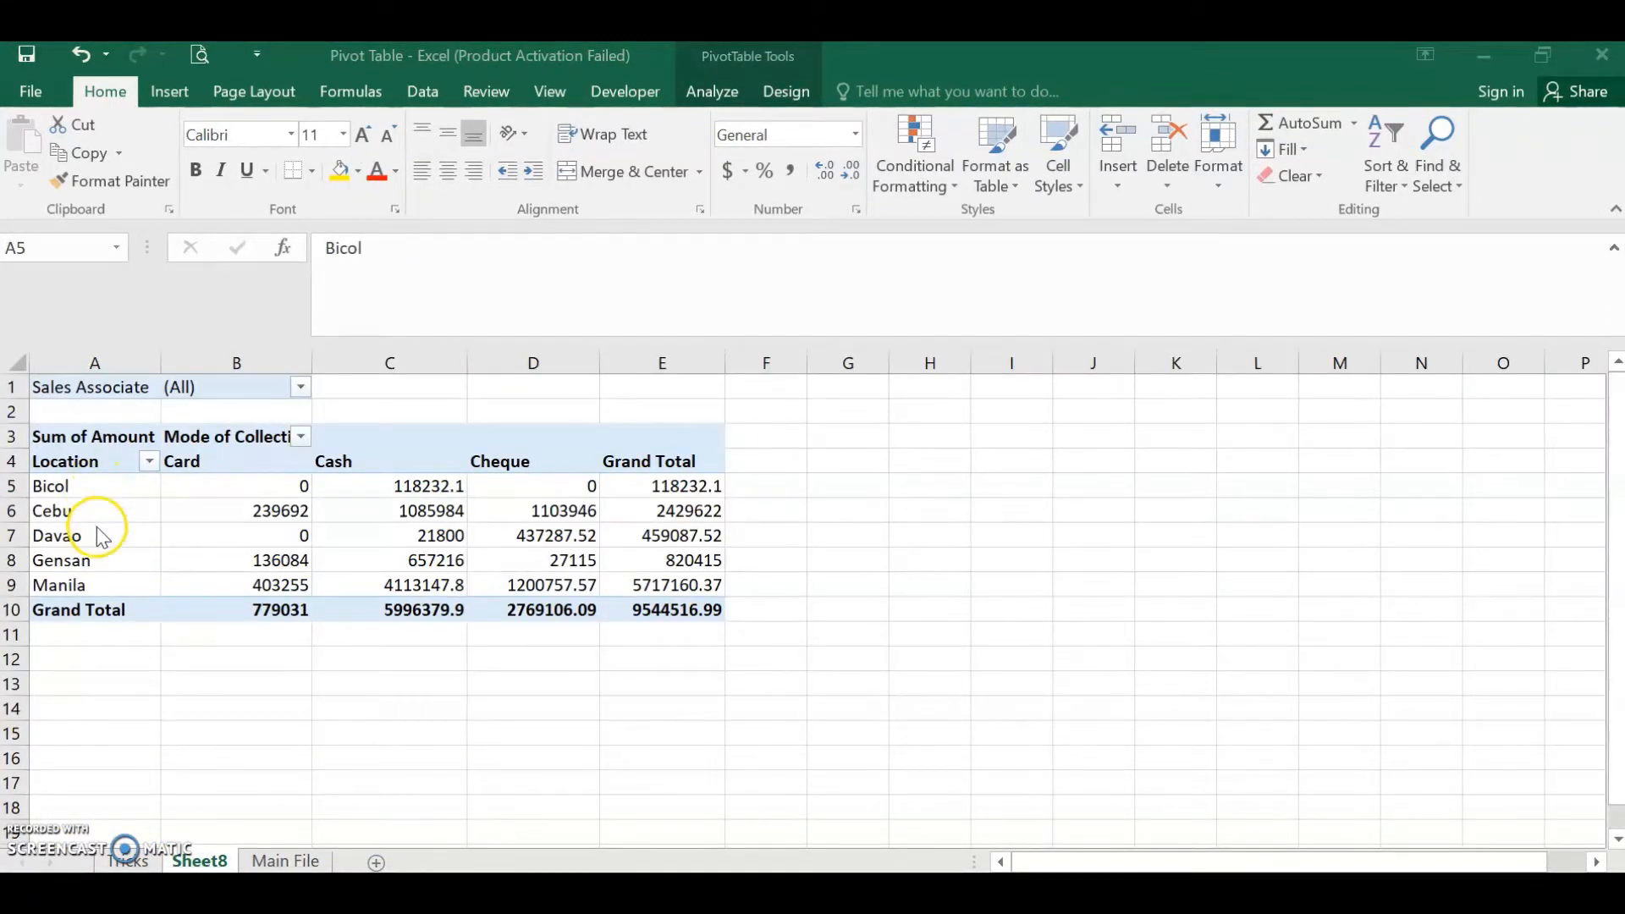
- Group the Bicol and Cebu locations together in the PivotTable's row labels
left_click(97, 480)
key("shift+Down")
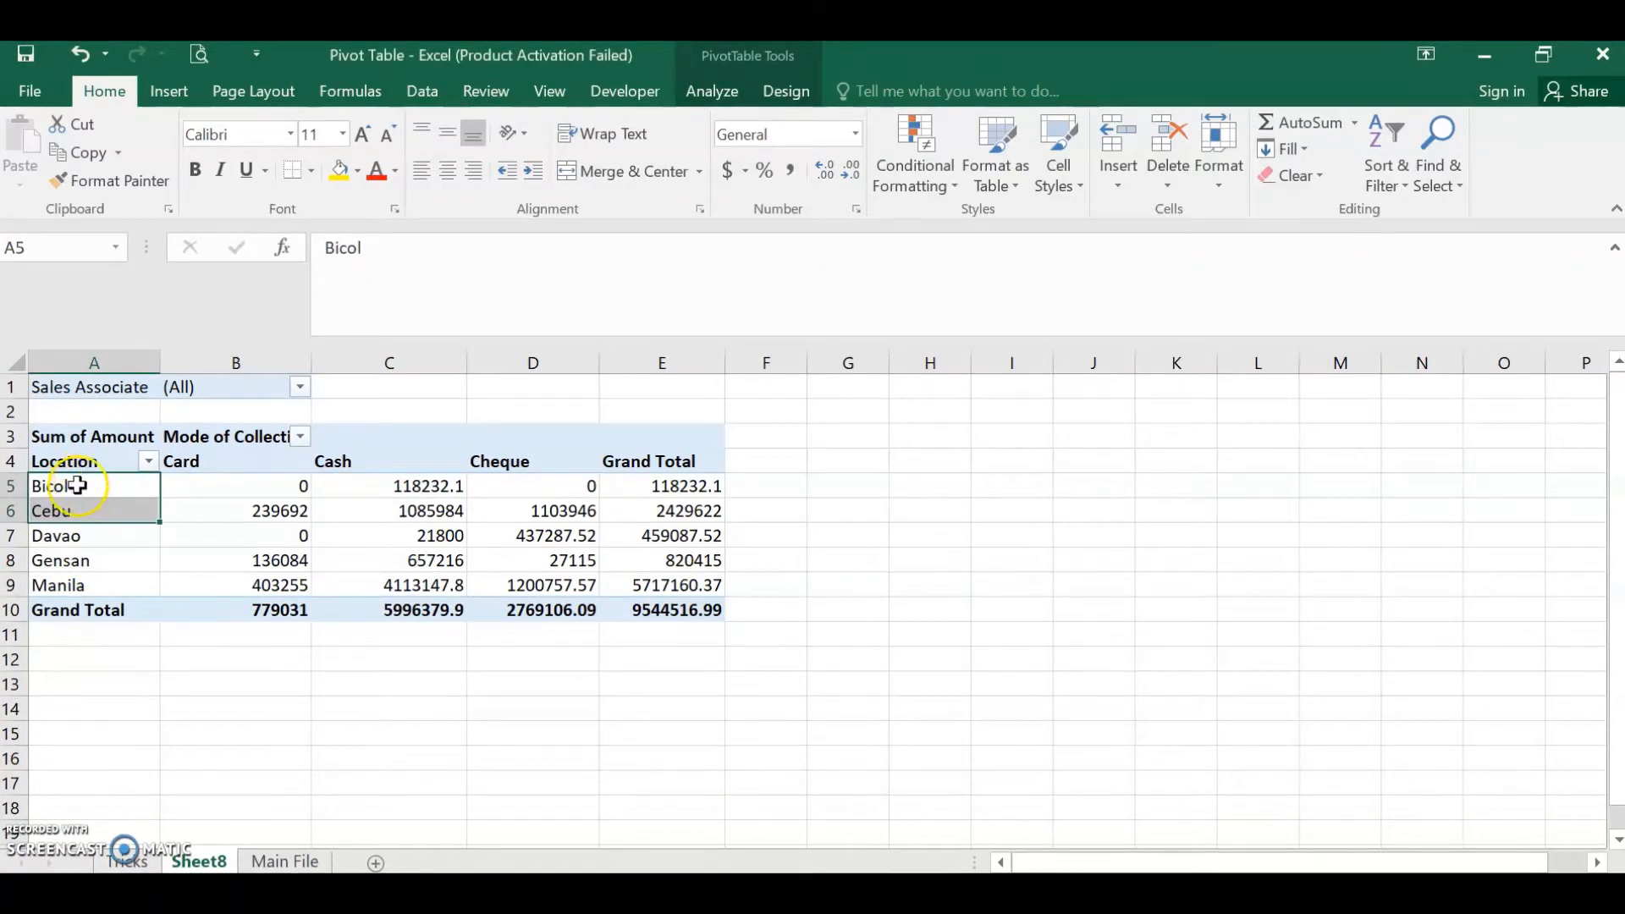
left_click(75, 490)
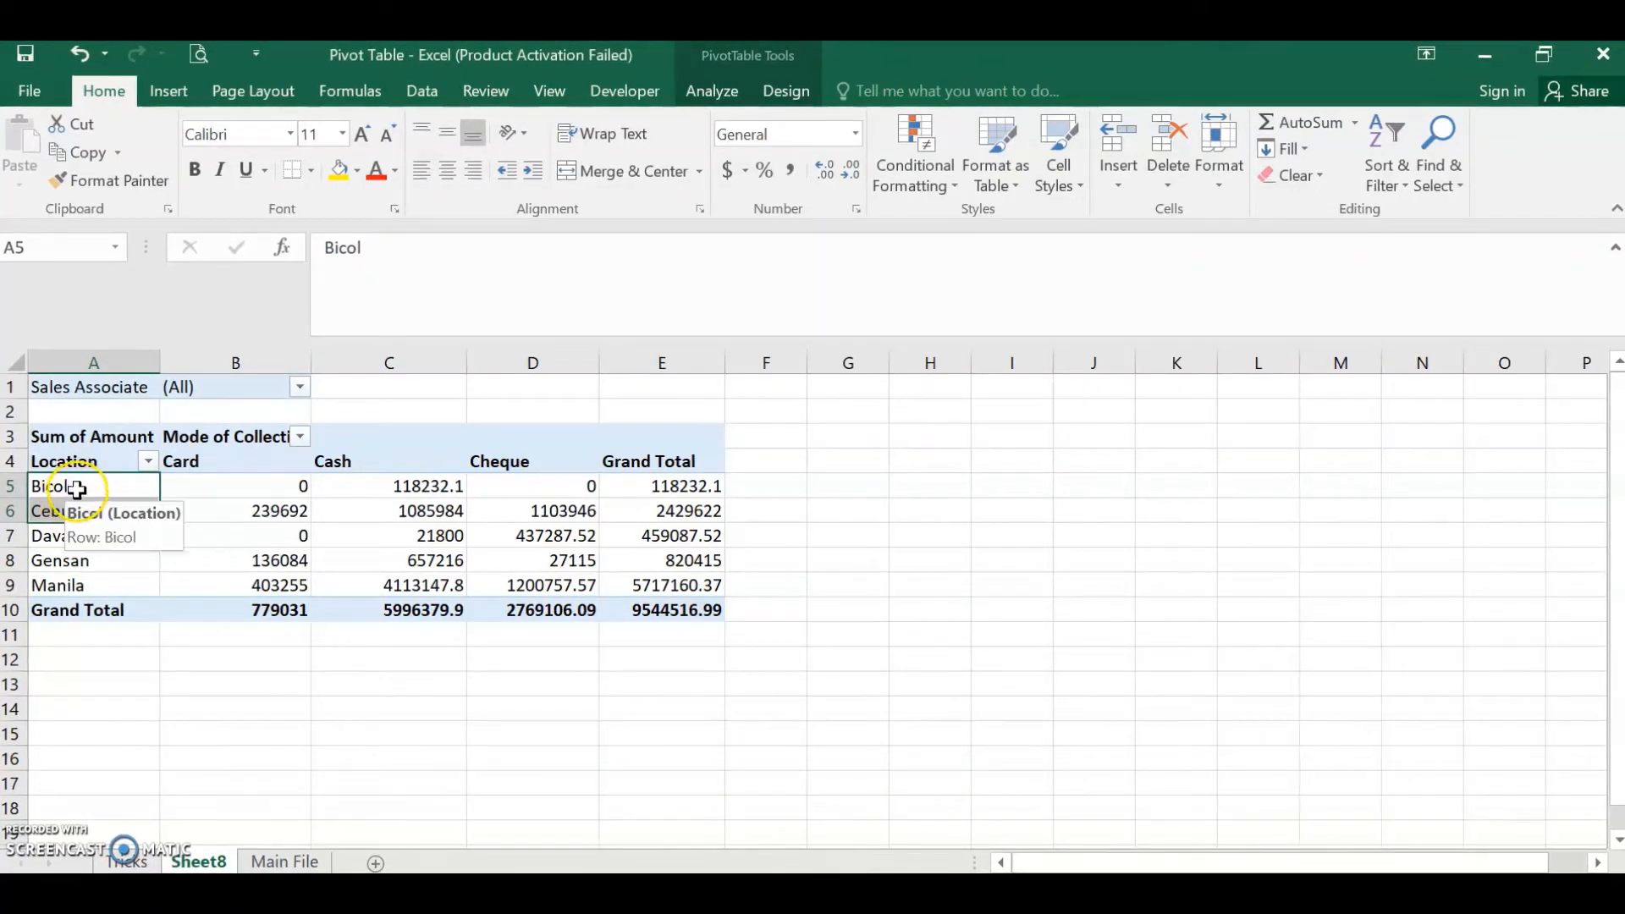
left_click_drag(73, 513, 73, 512)
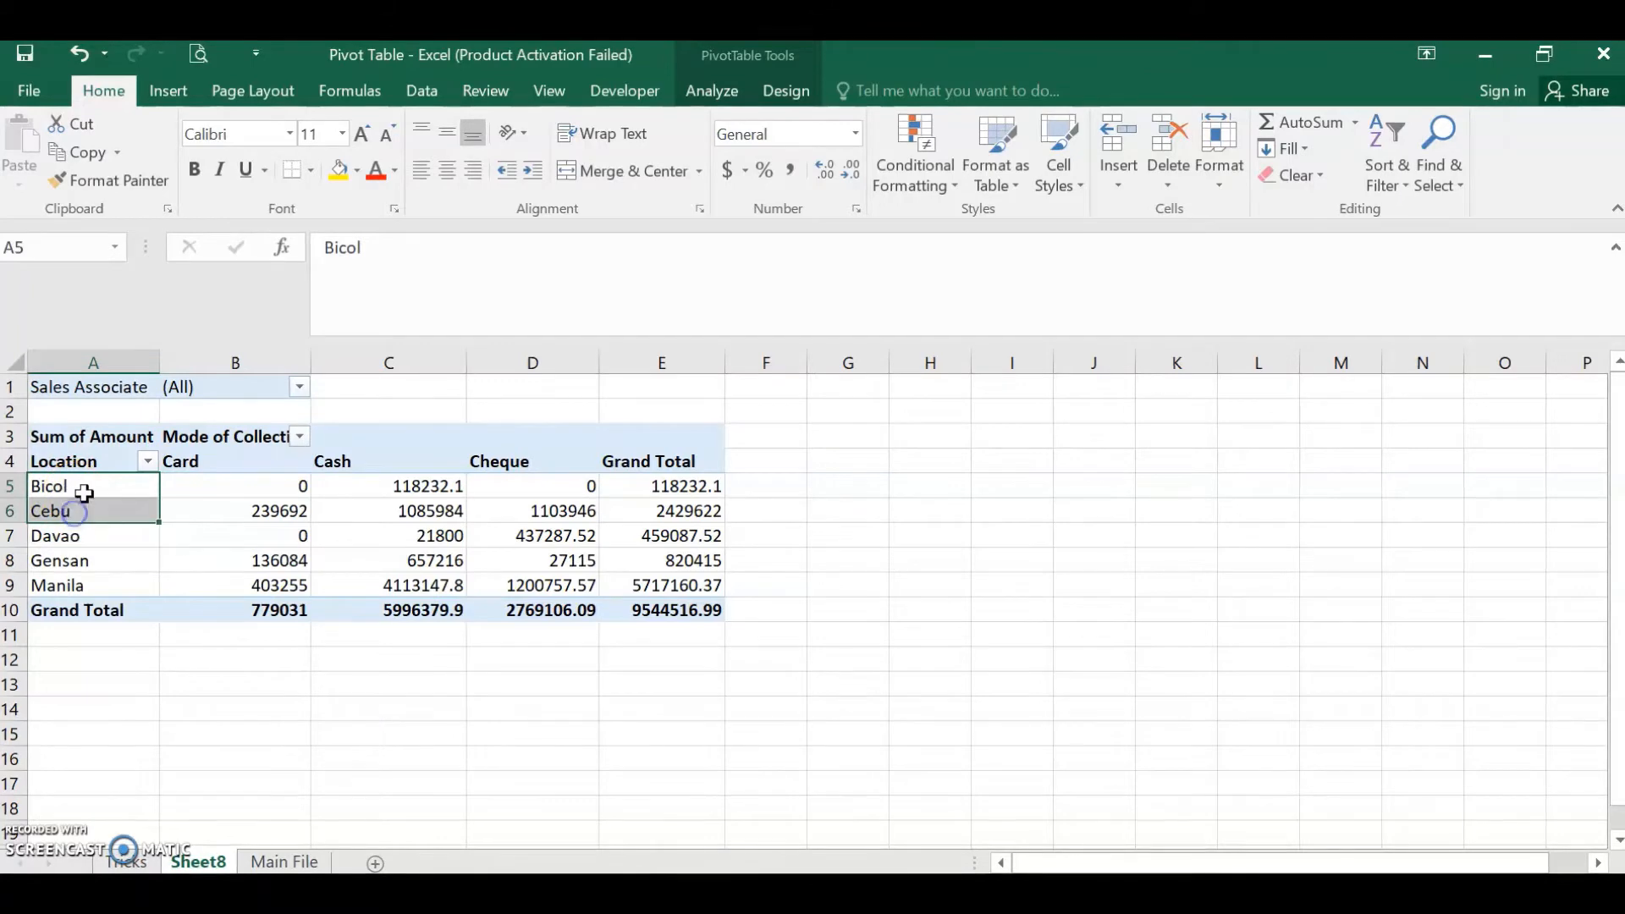
right_click(84, 493)
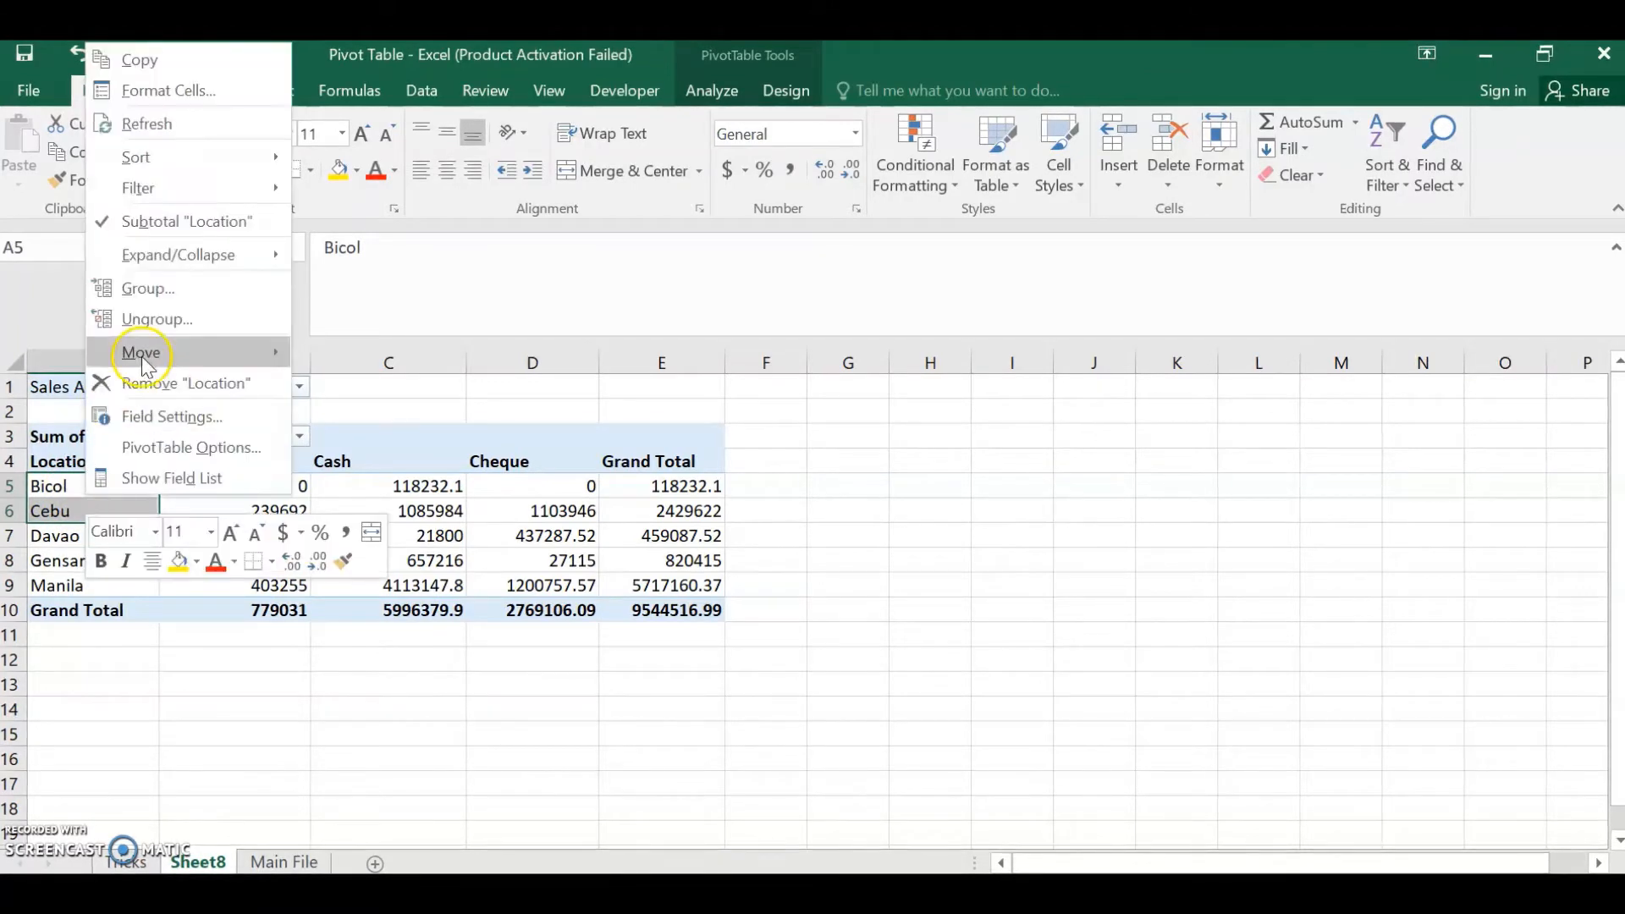
left_click(172, 292)
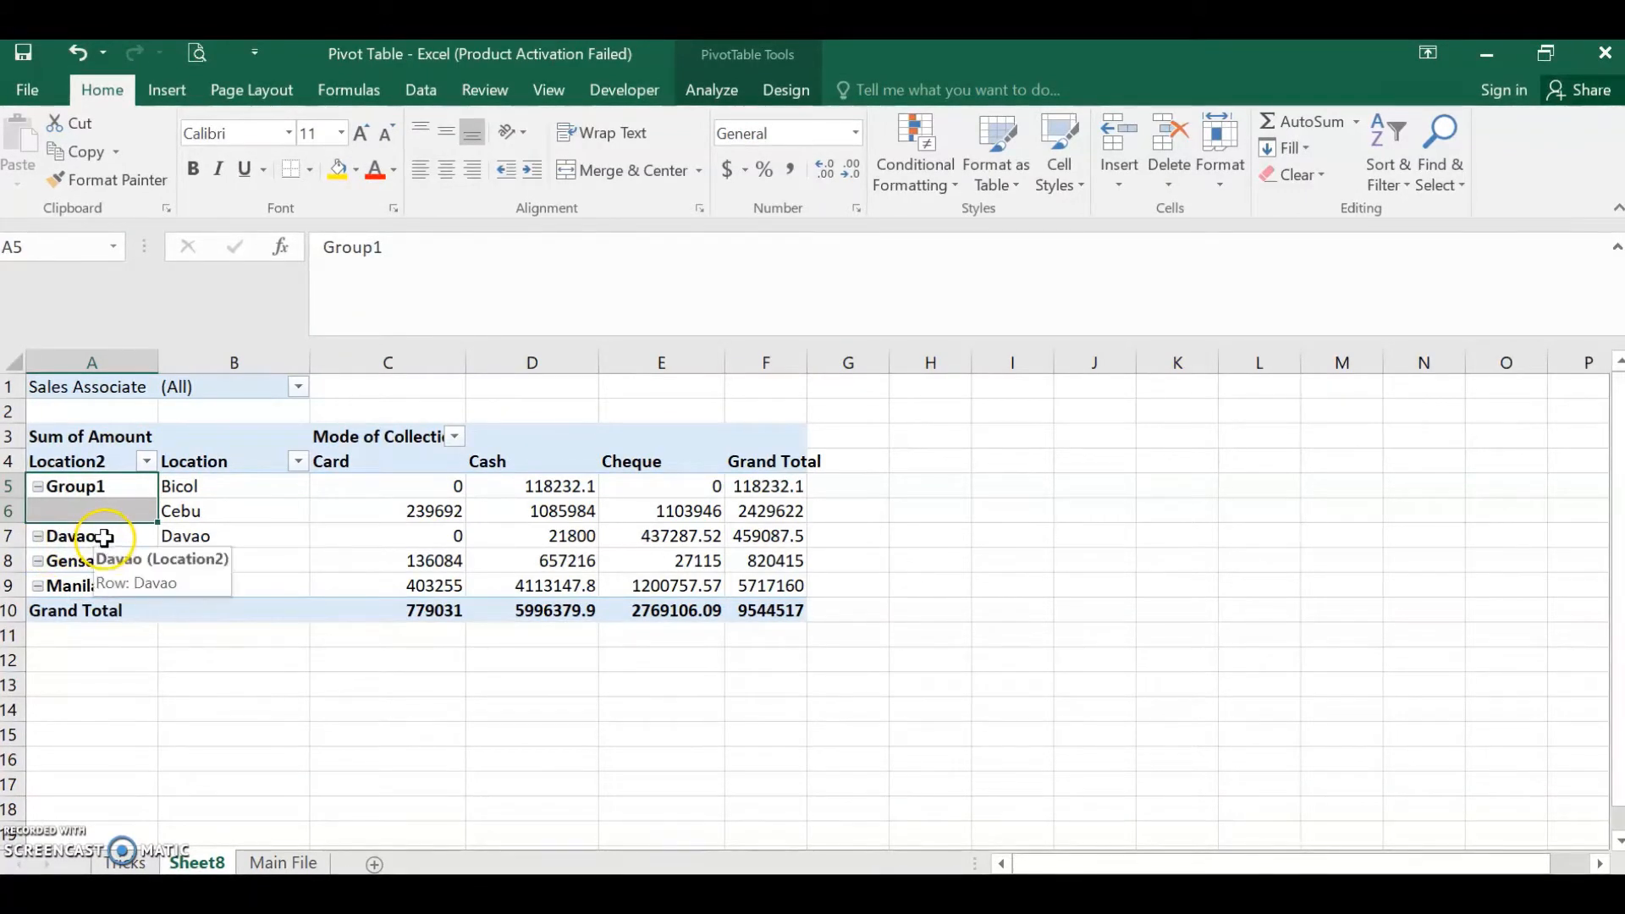
- Group the Davao, Gensan and Manila items into a second location group
left_click_drag(103, 538, 105, 587)
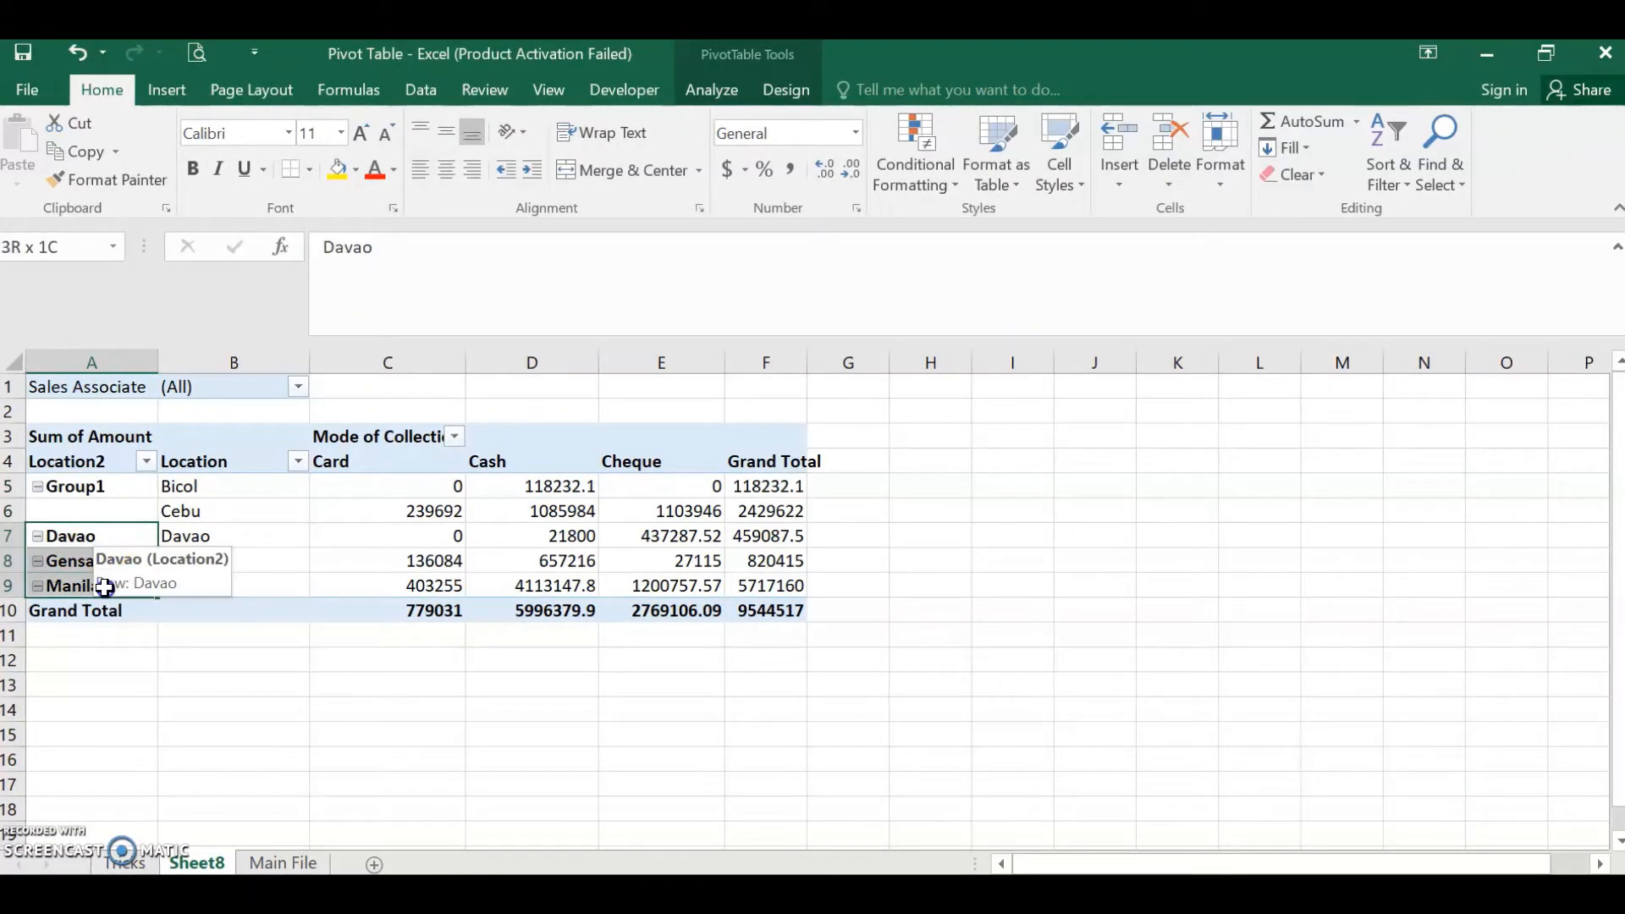
right_click(75, 541)
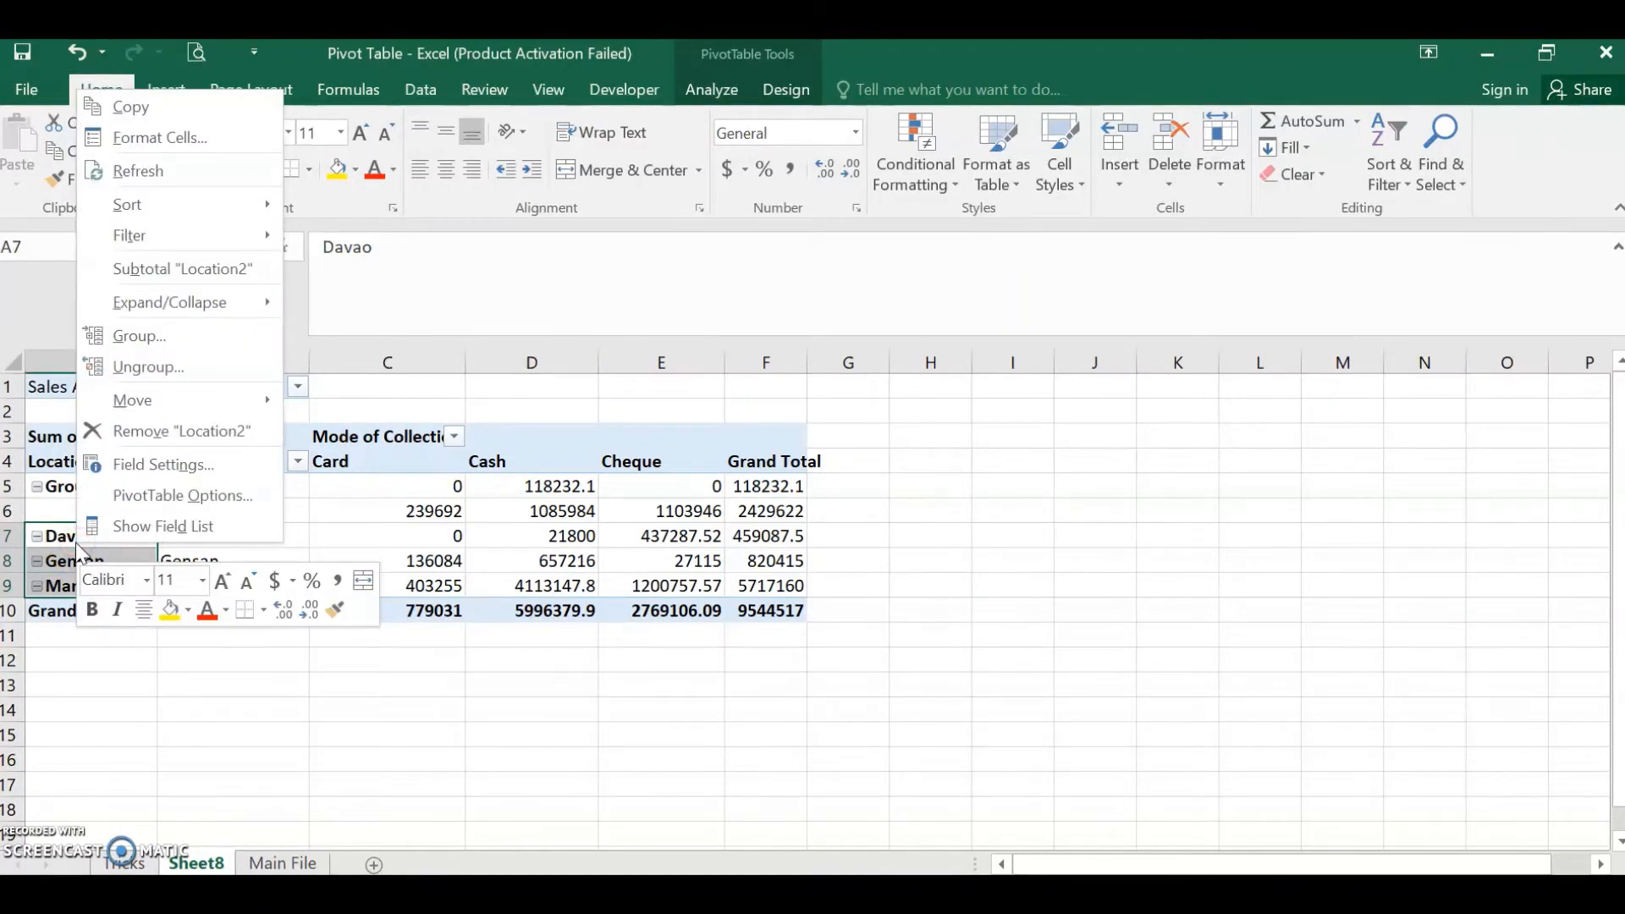
left_click(135, 340)
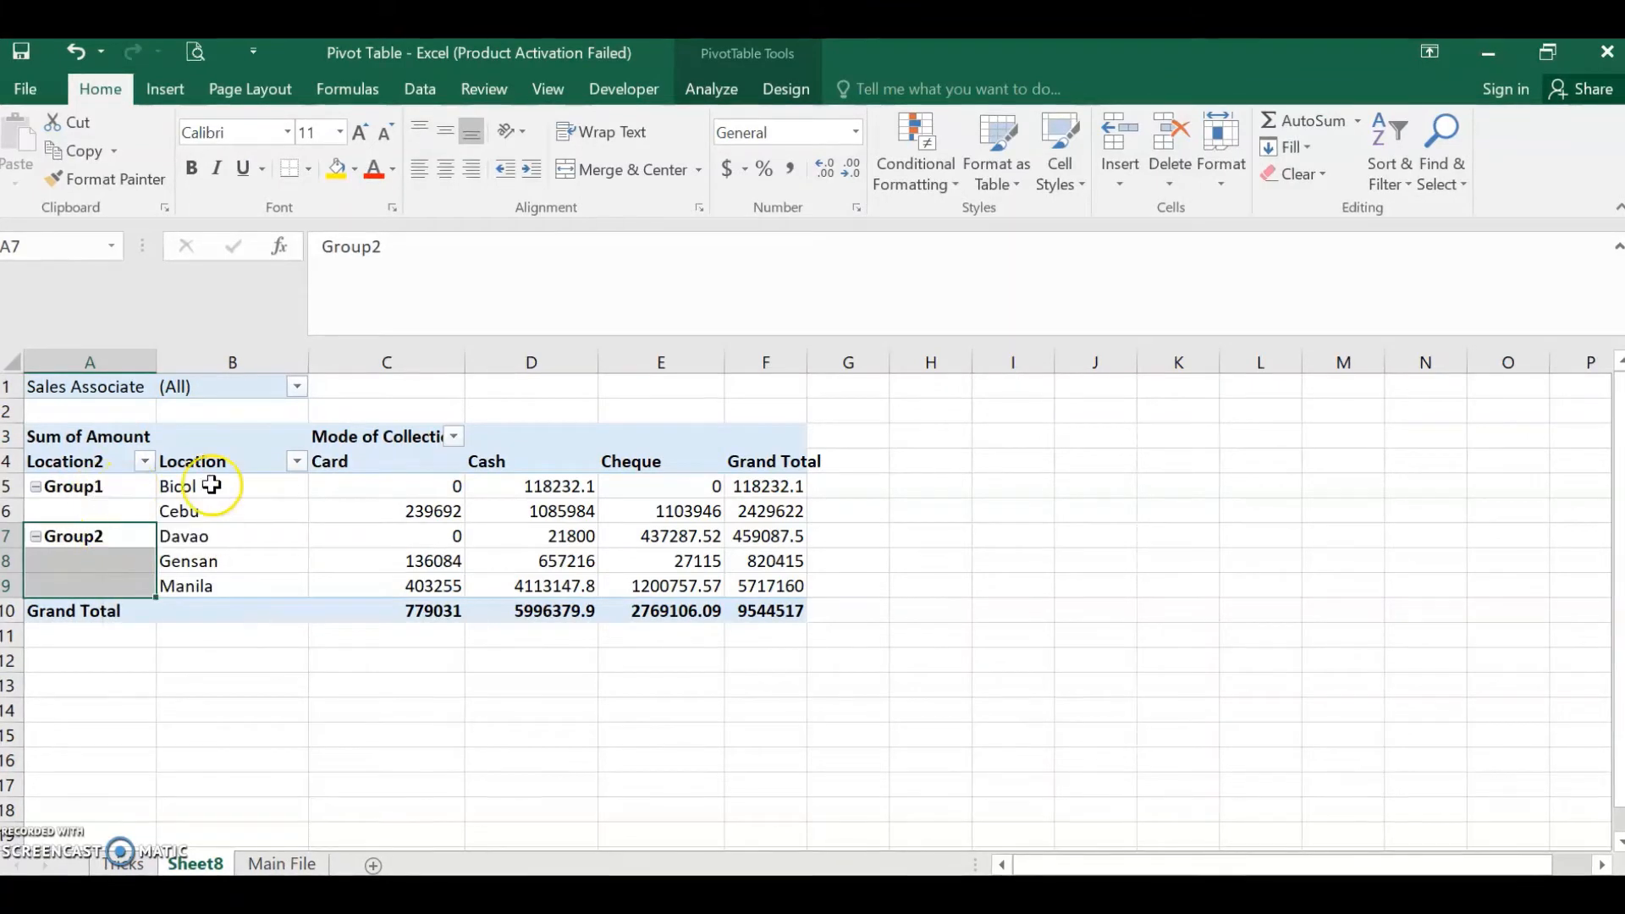
- Rename the Bicol and Cebu group Team A and the Davao, Gensan and Manila group Team B
left_click(110, 492)
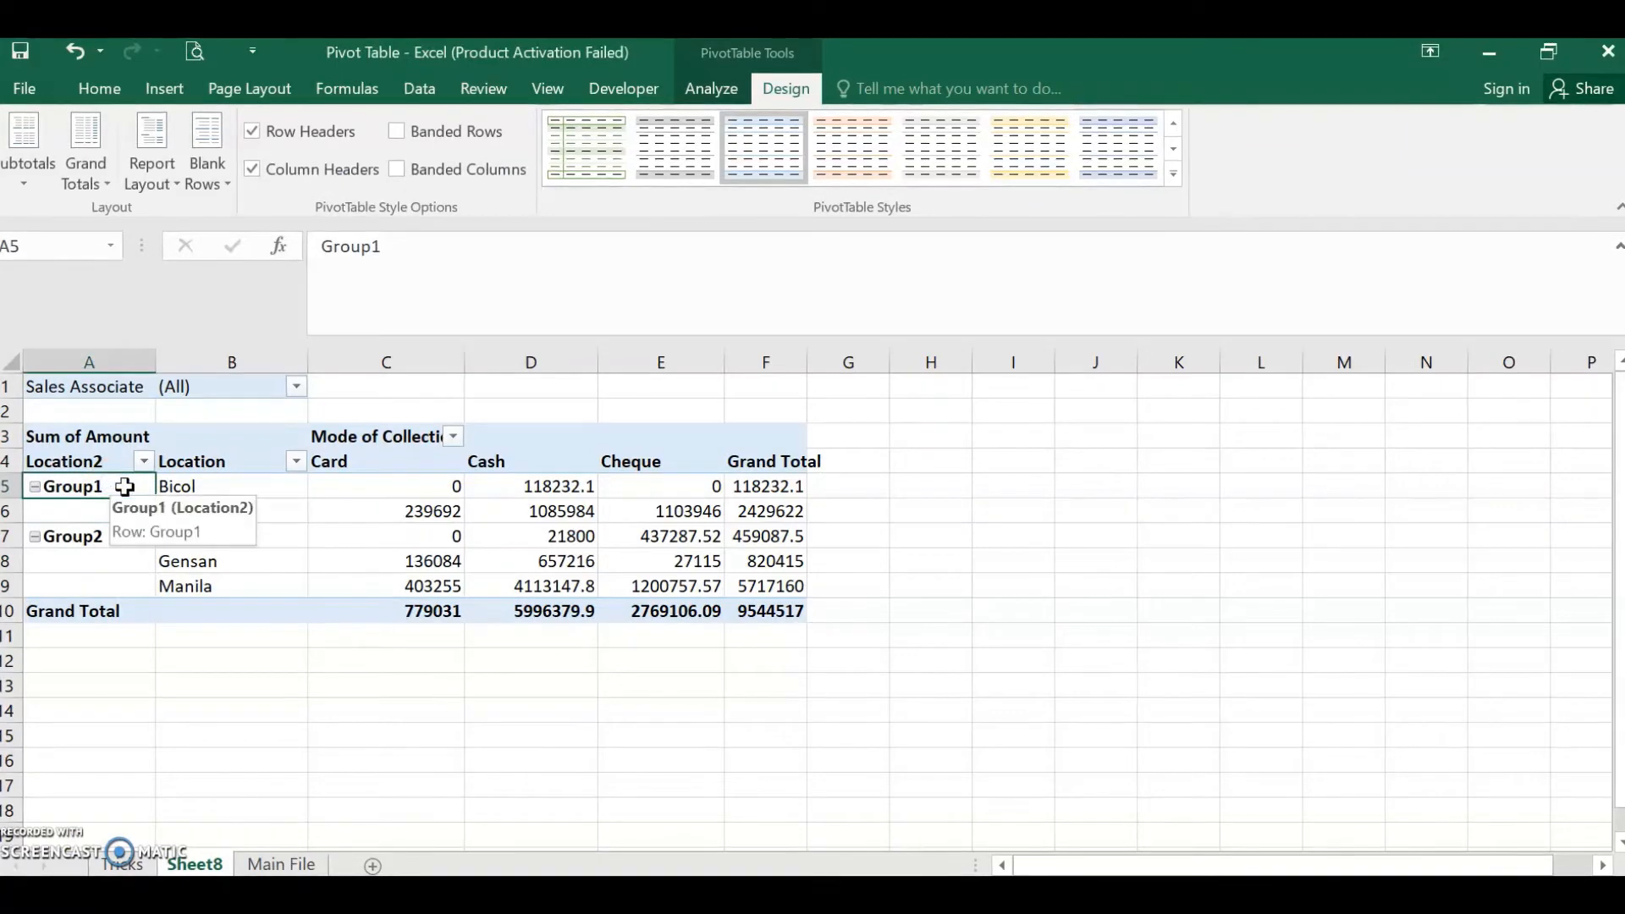
type("Tea")
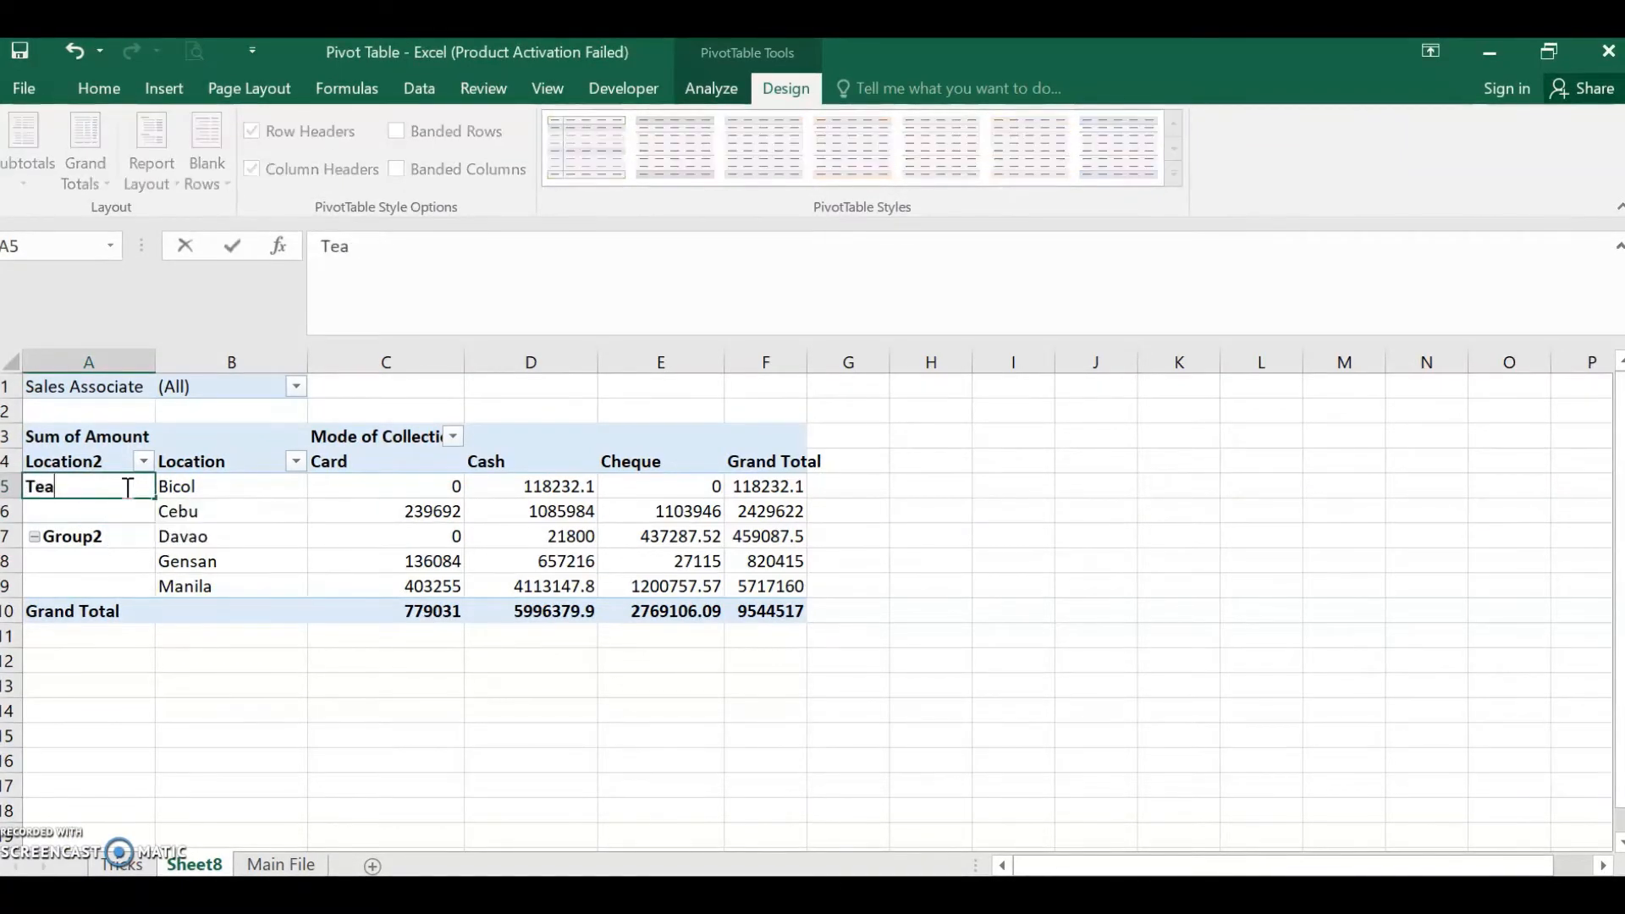
type("m A")
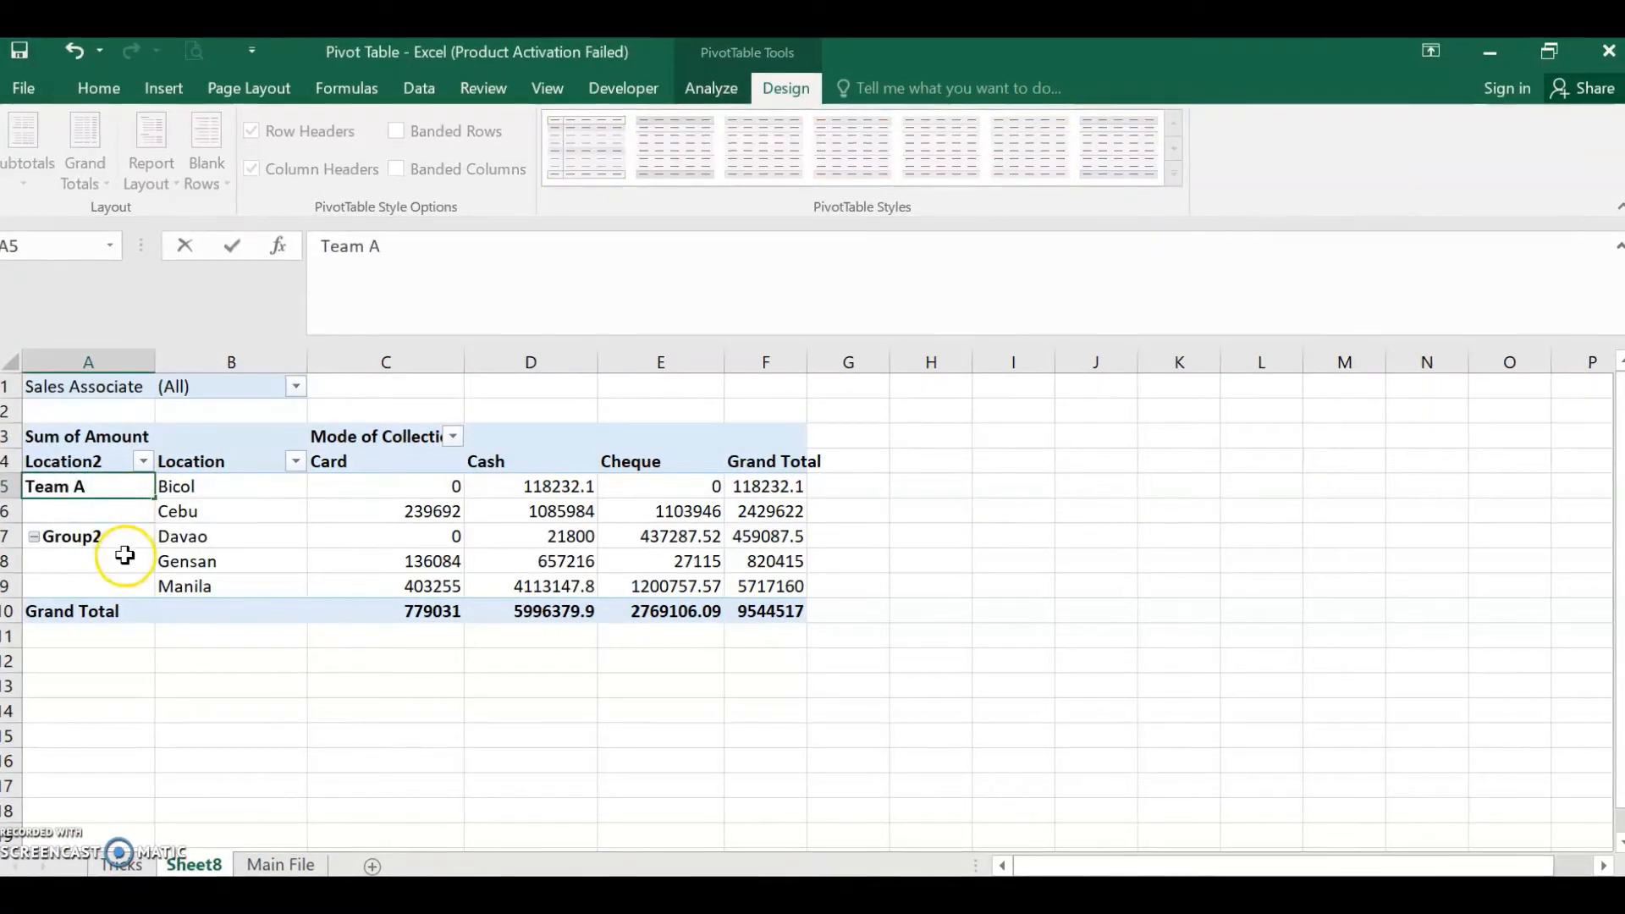
left_click(114, 535)
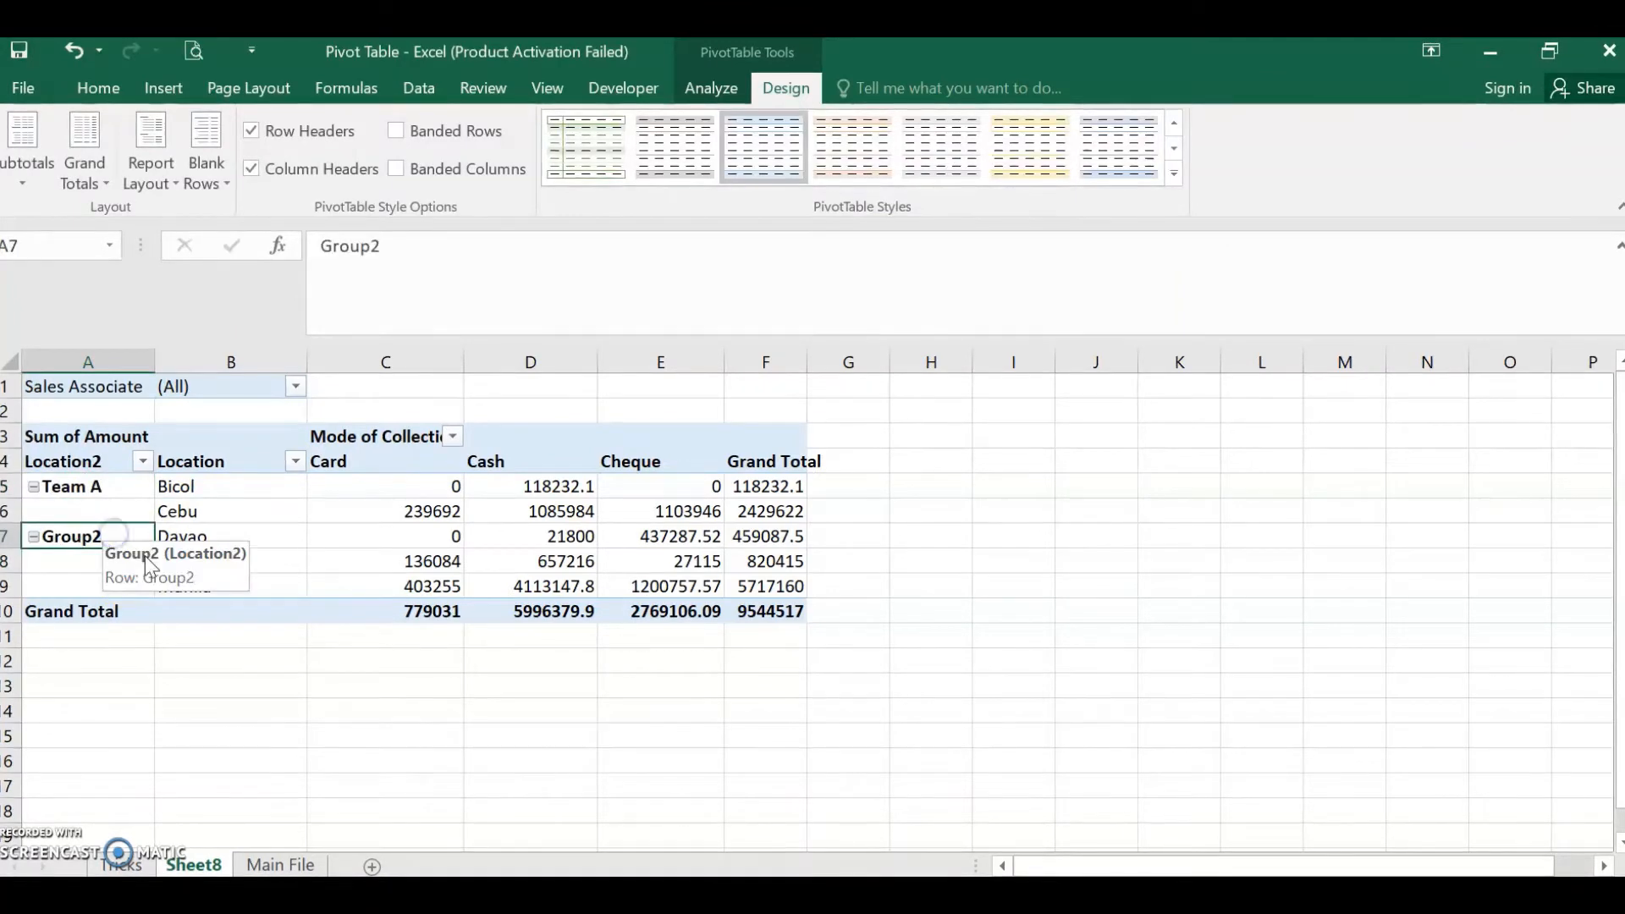
type("Te")
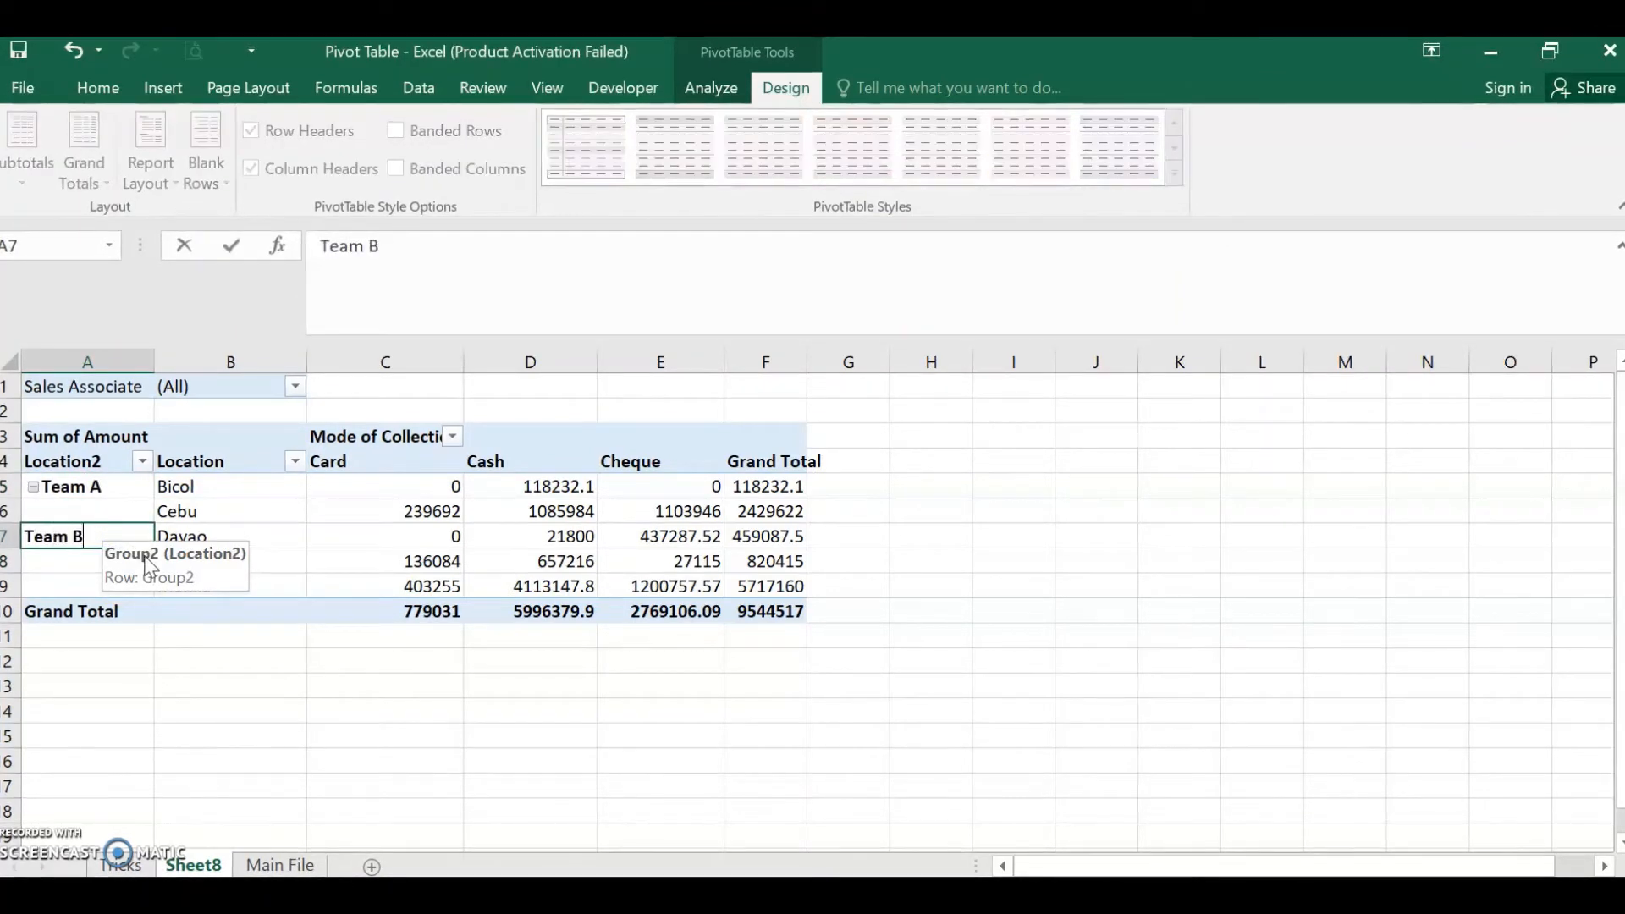
type("am B")
left_click(182, 677)
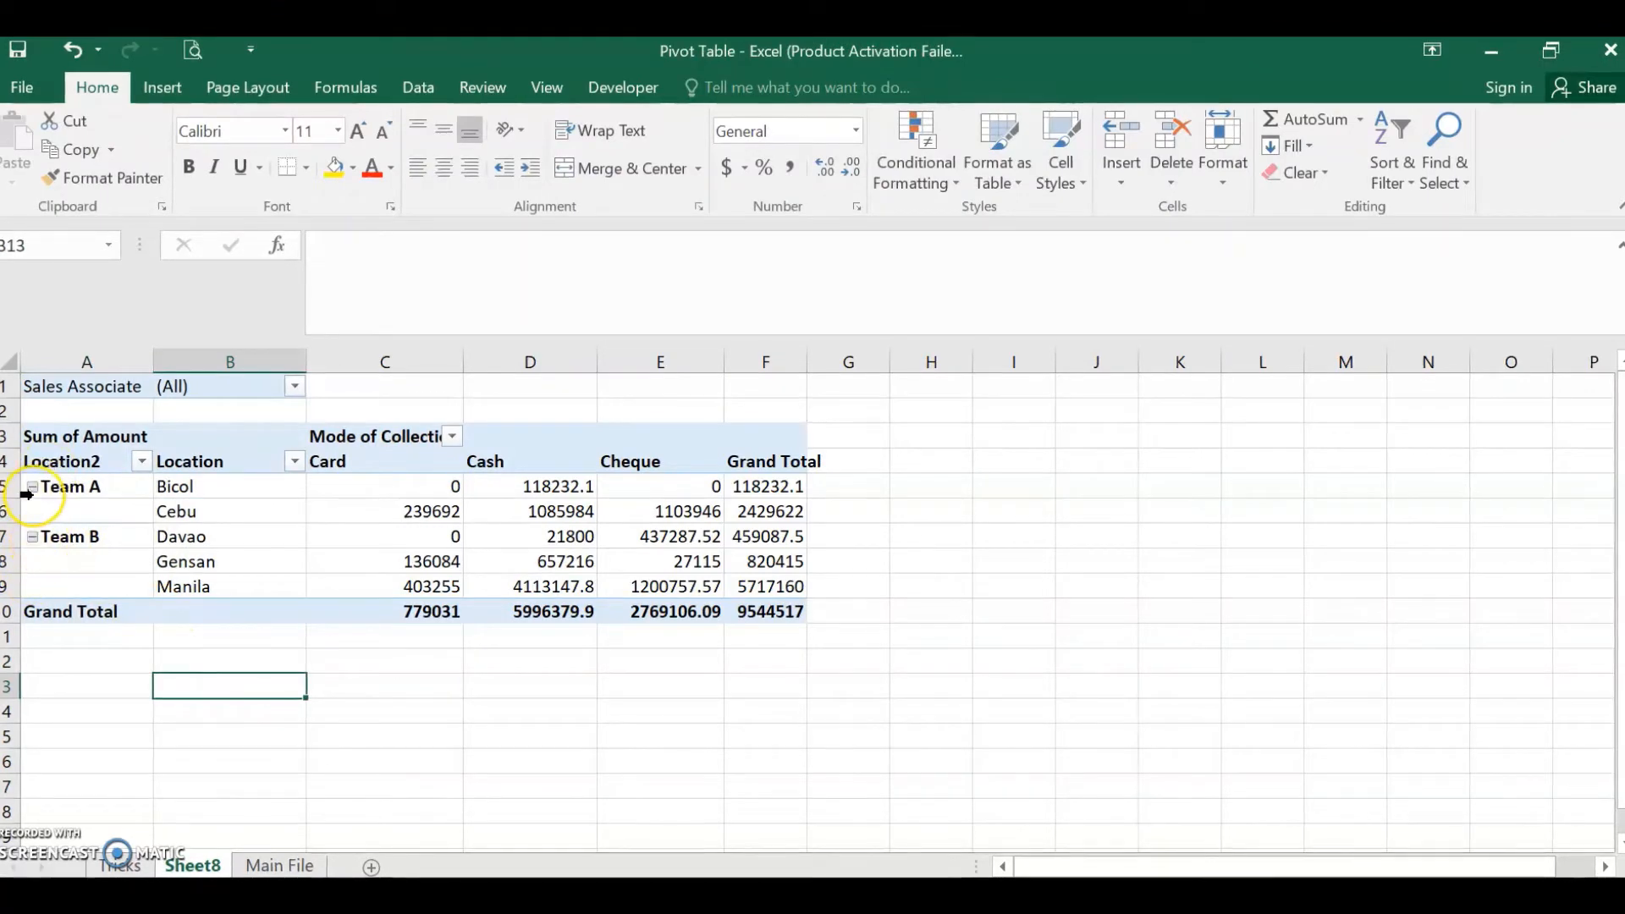
- Hide the PivotTable's expand/collapse buttons and show the report in outline form
left_click(208, 489)
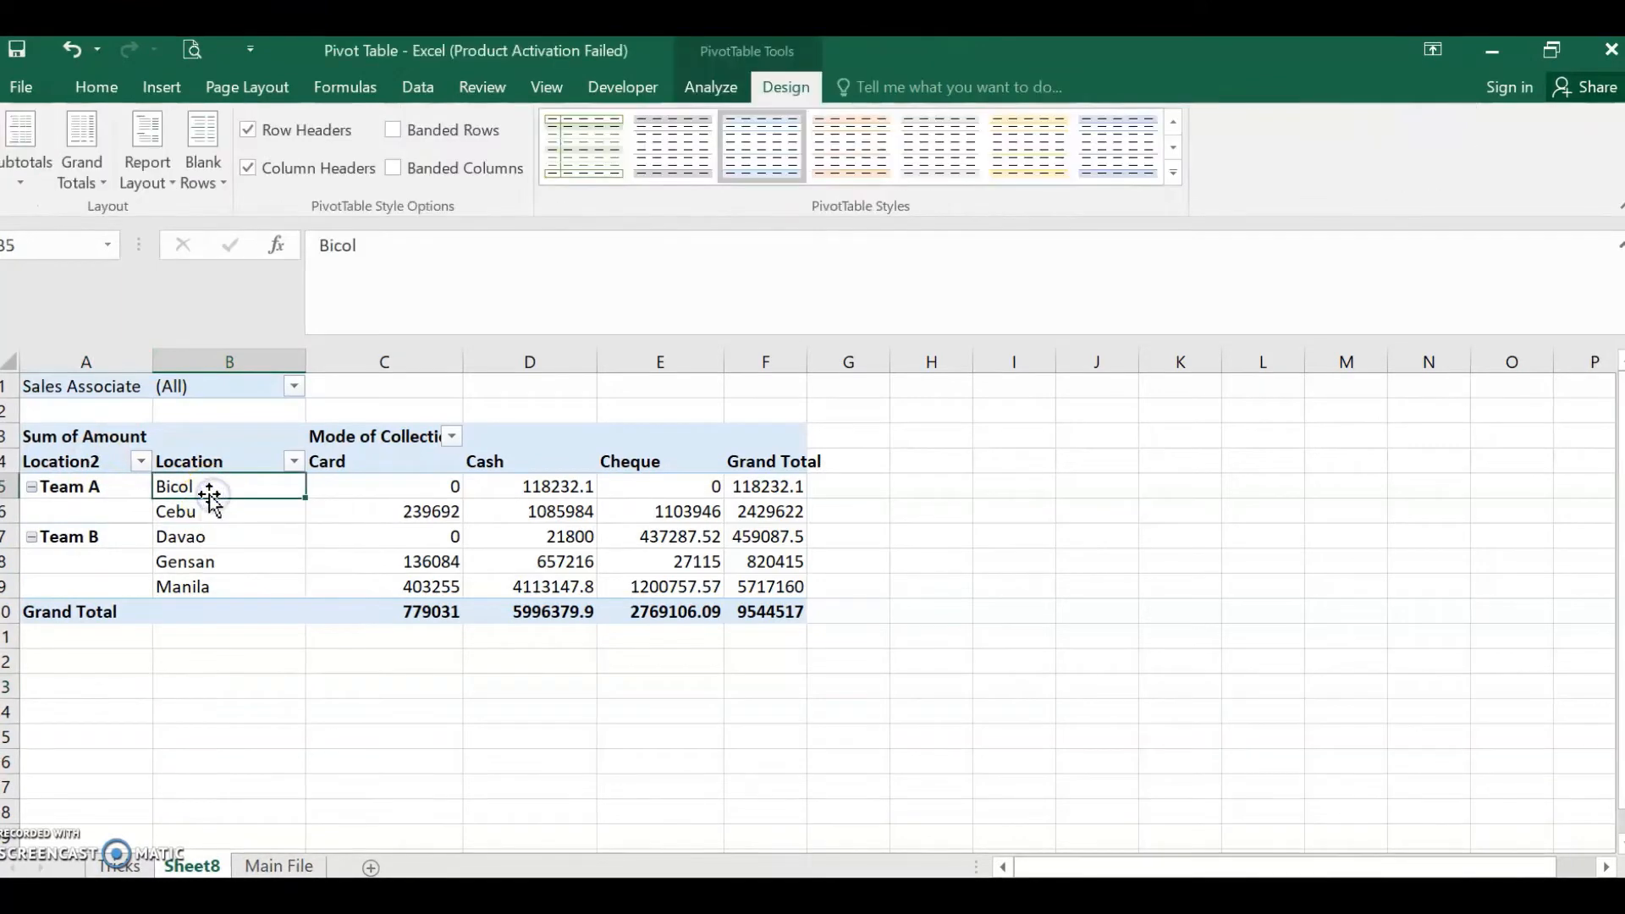
left_click(713, 88)
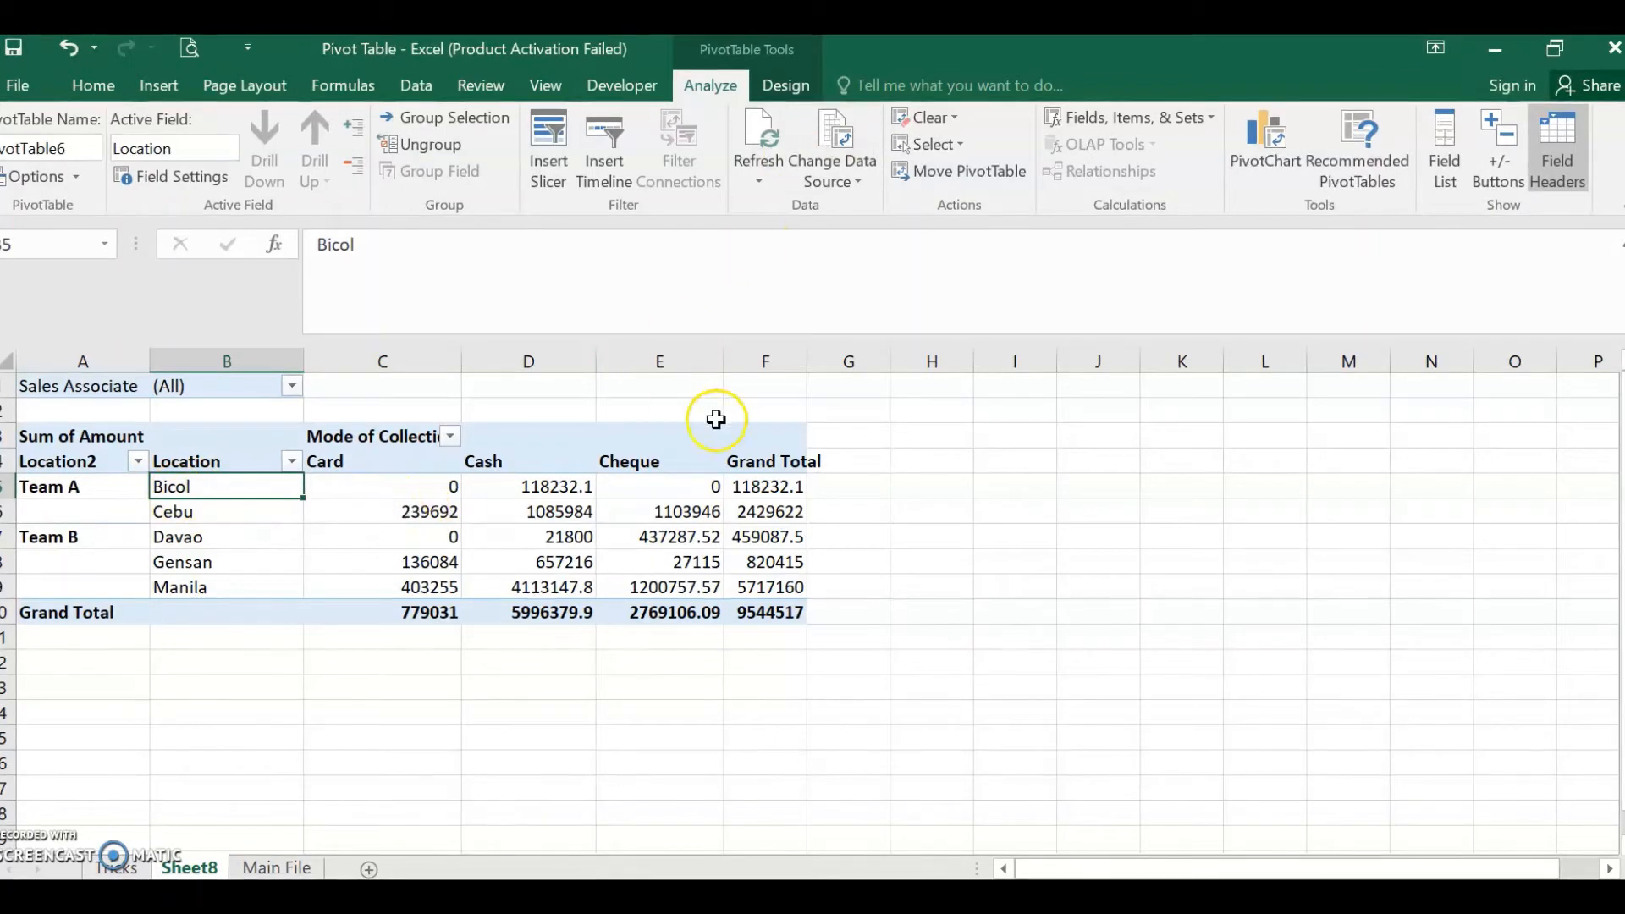
left_click(772, 87)
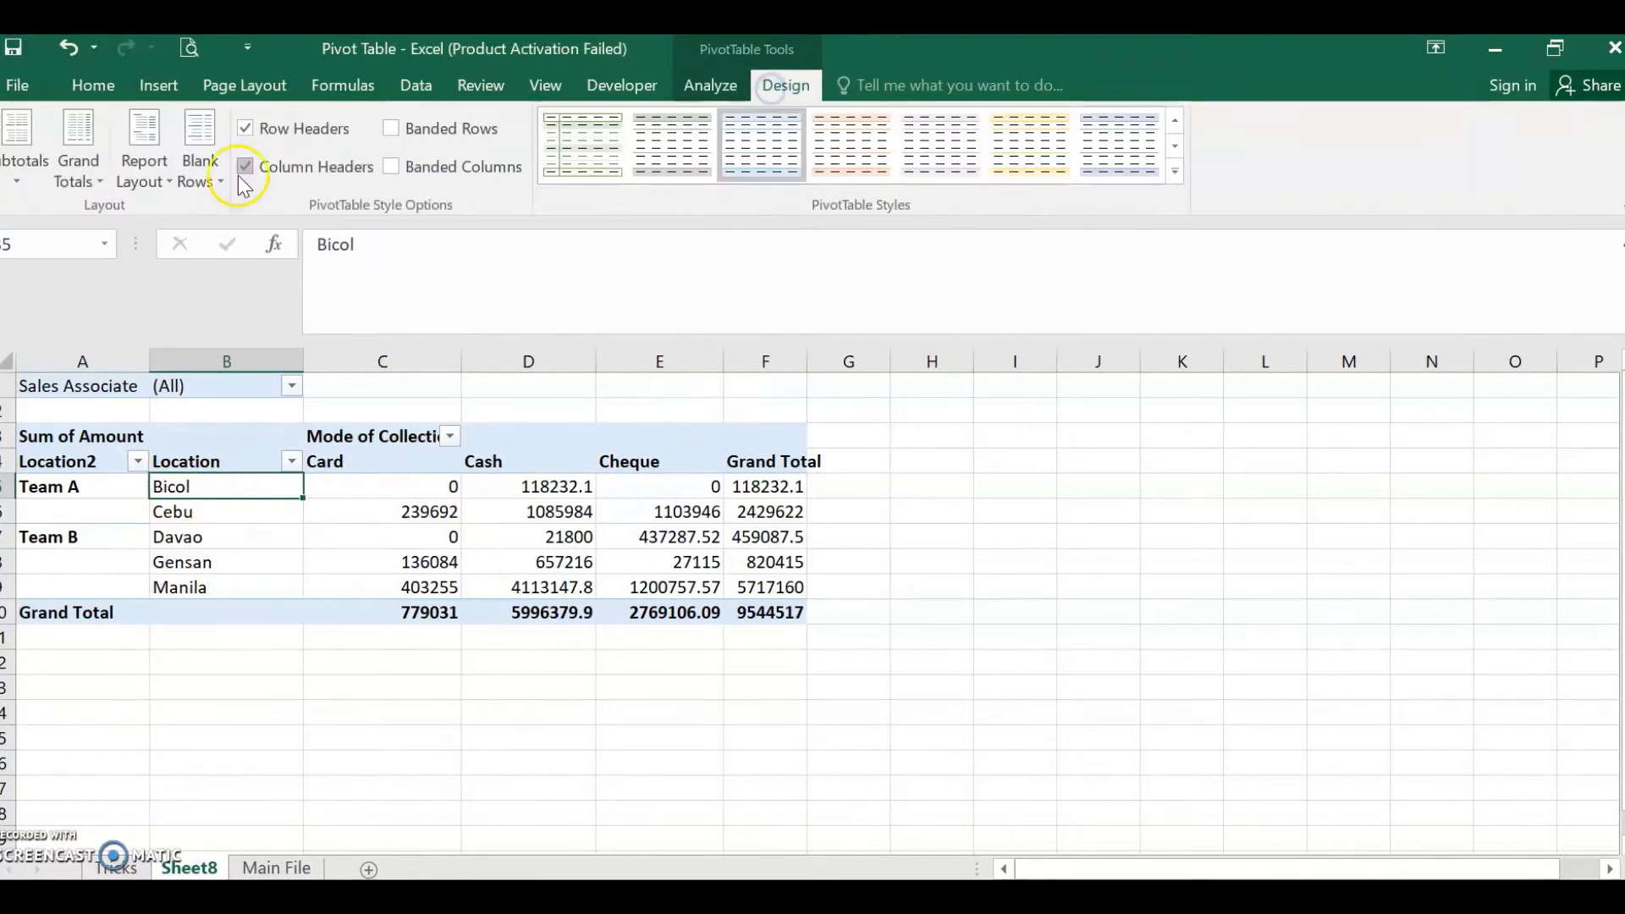
left_click(165, 170)
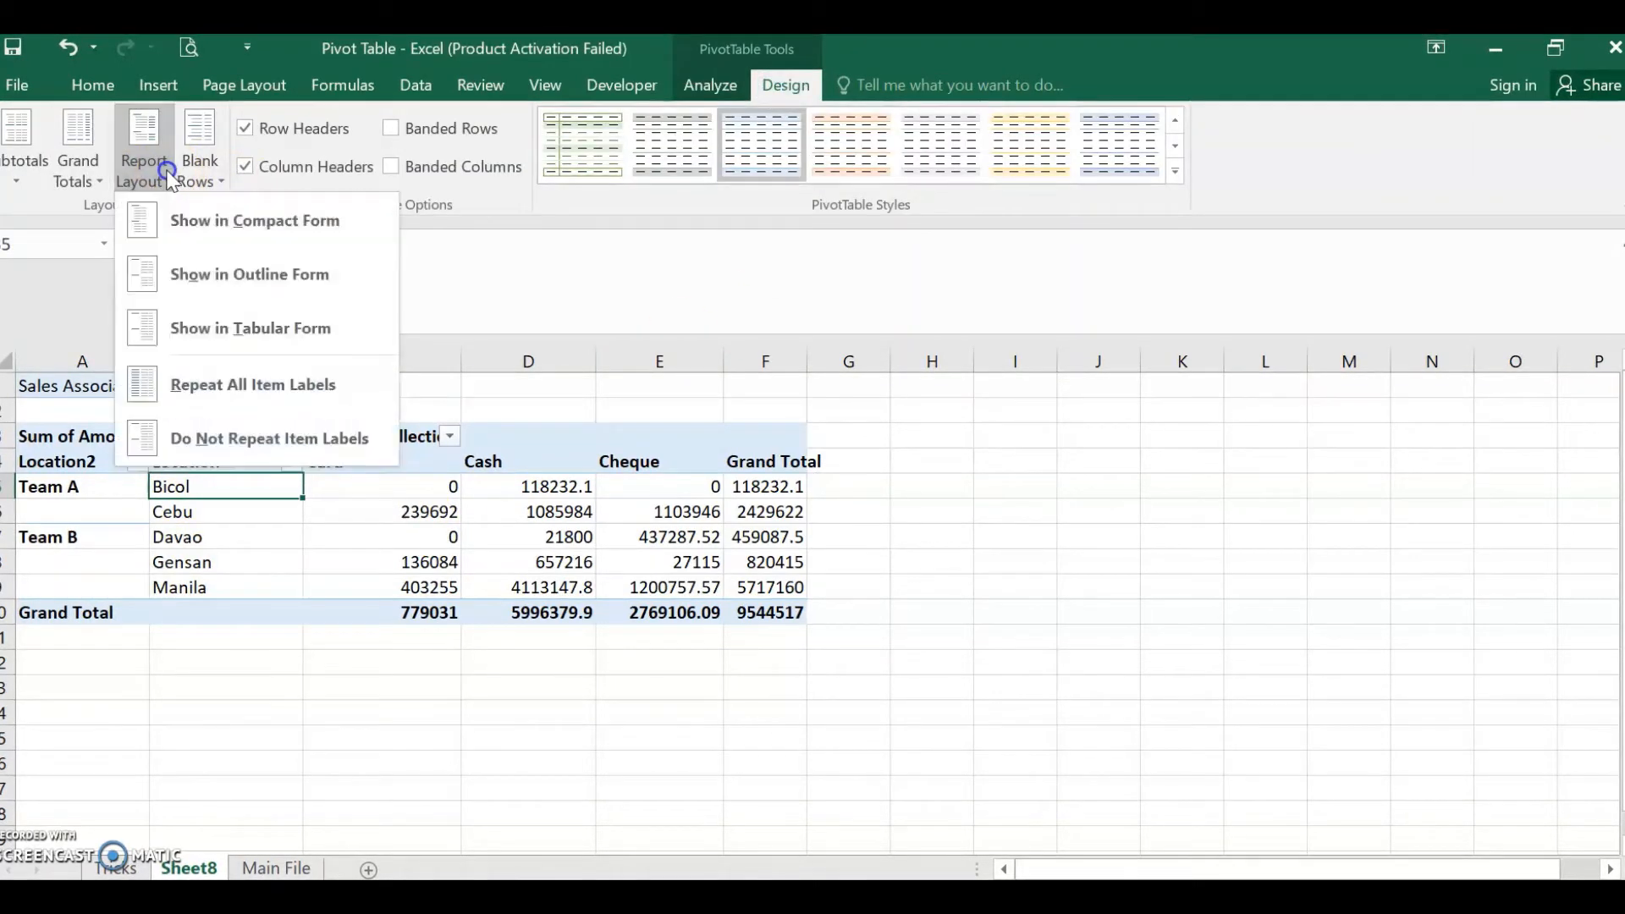
left_click(198, 270)
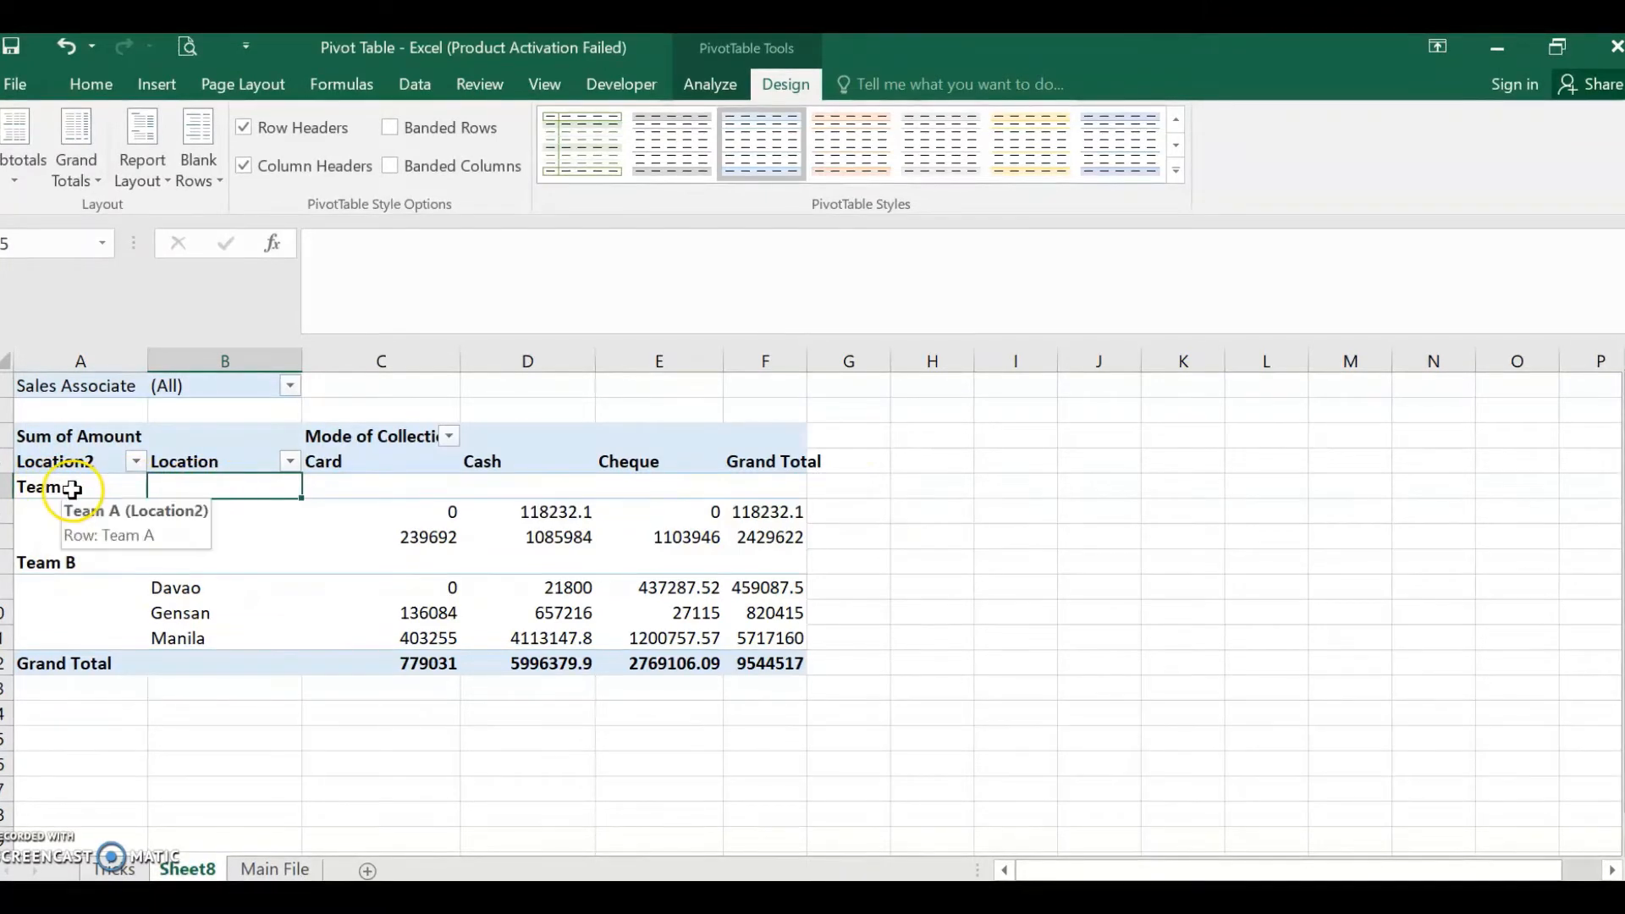
- Show the PivotTable report in tabular form
left_click(225, 515)
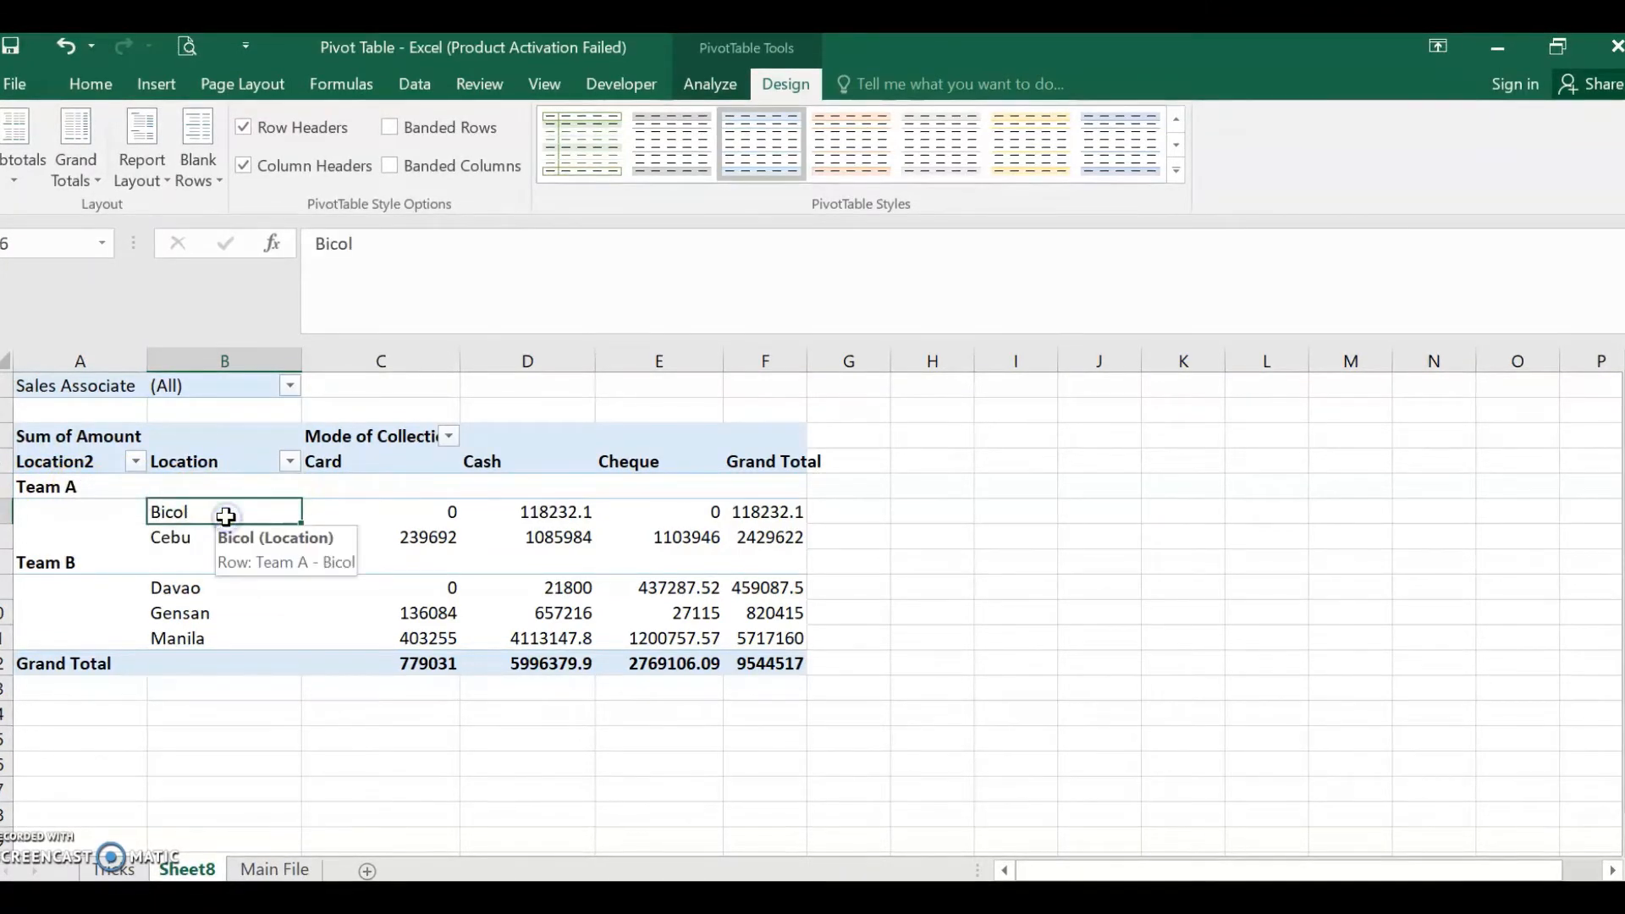
left_click(227, 524)
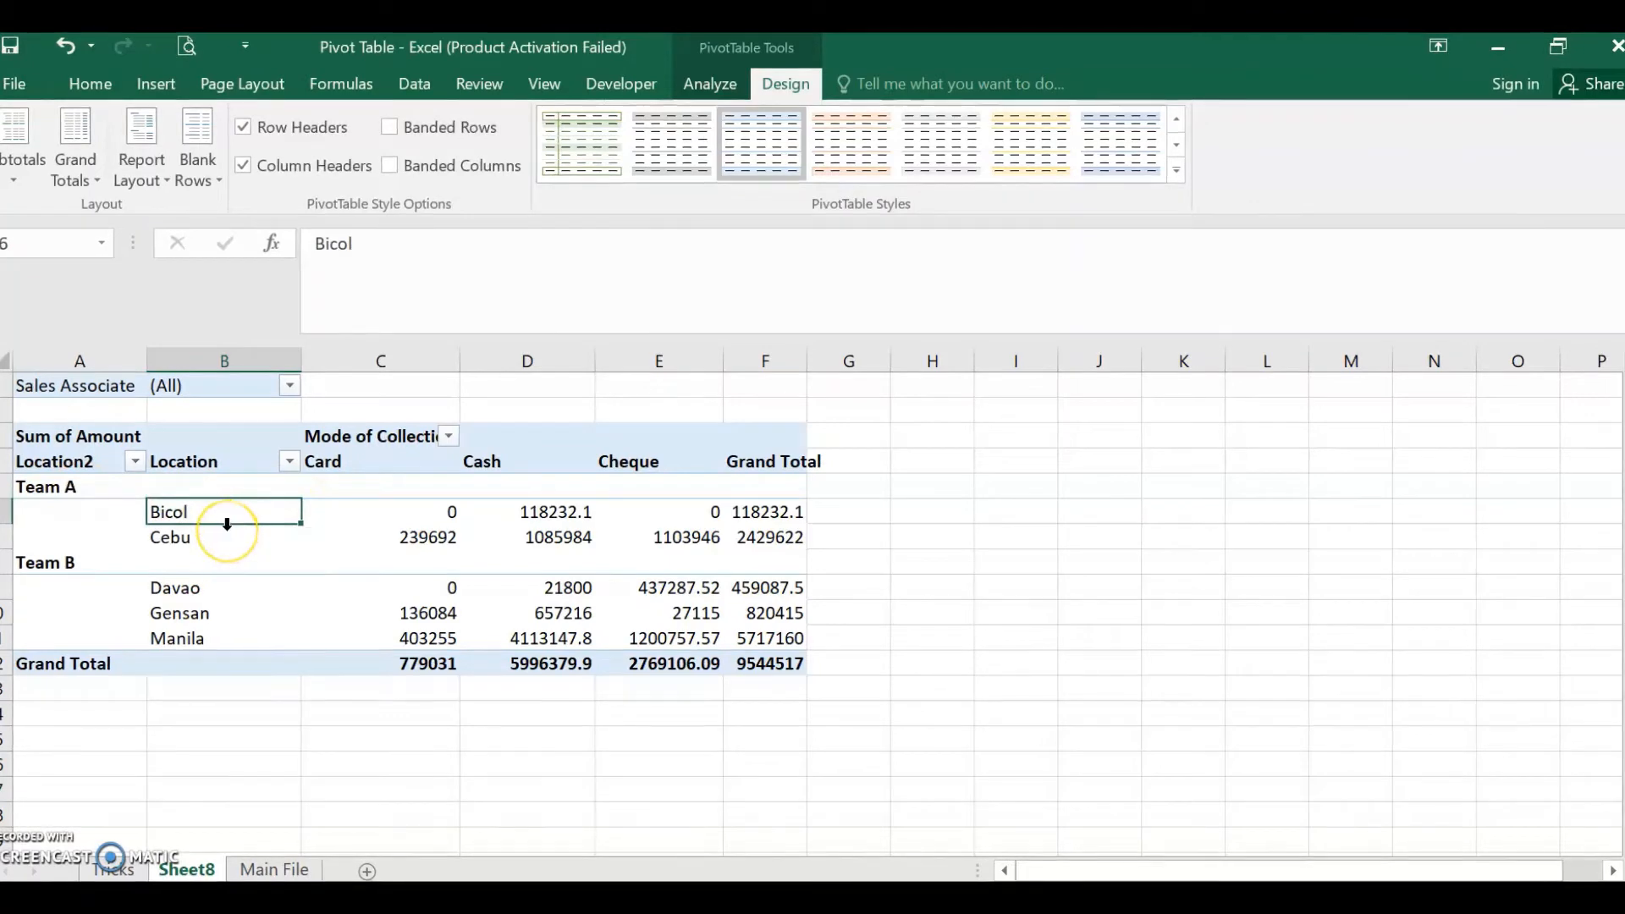
left_click(226, 524)
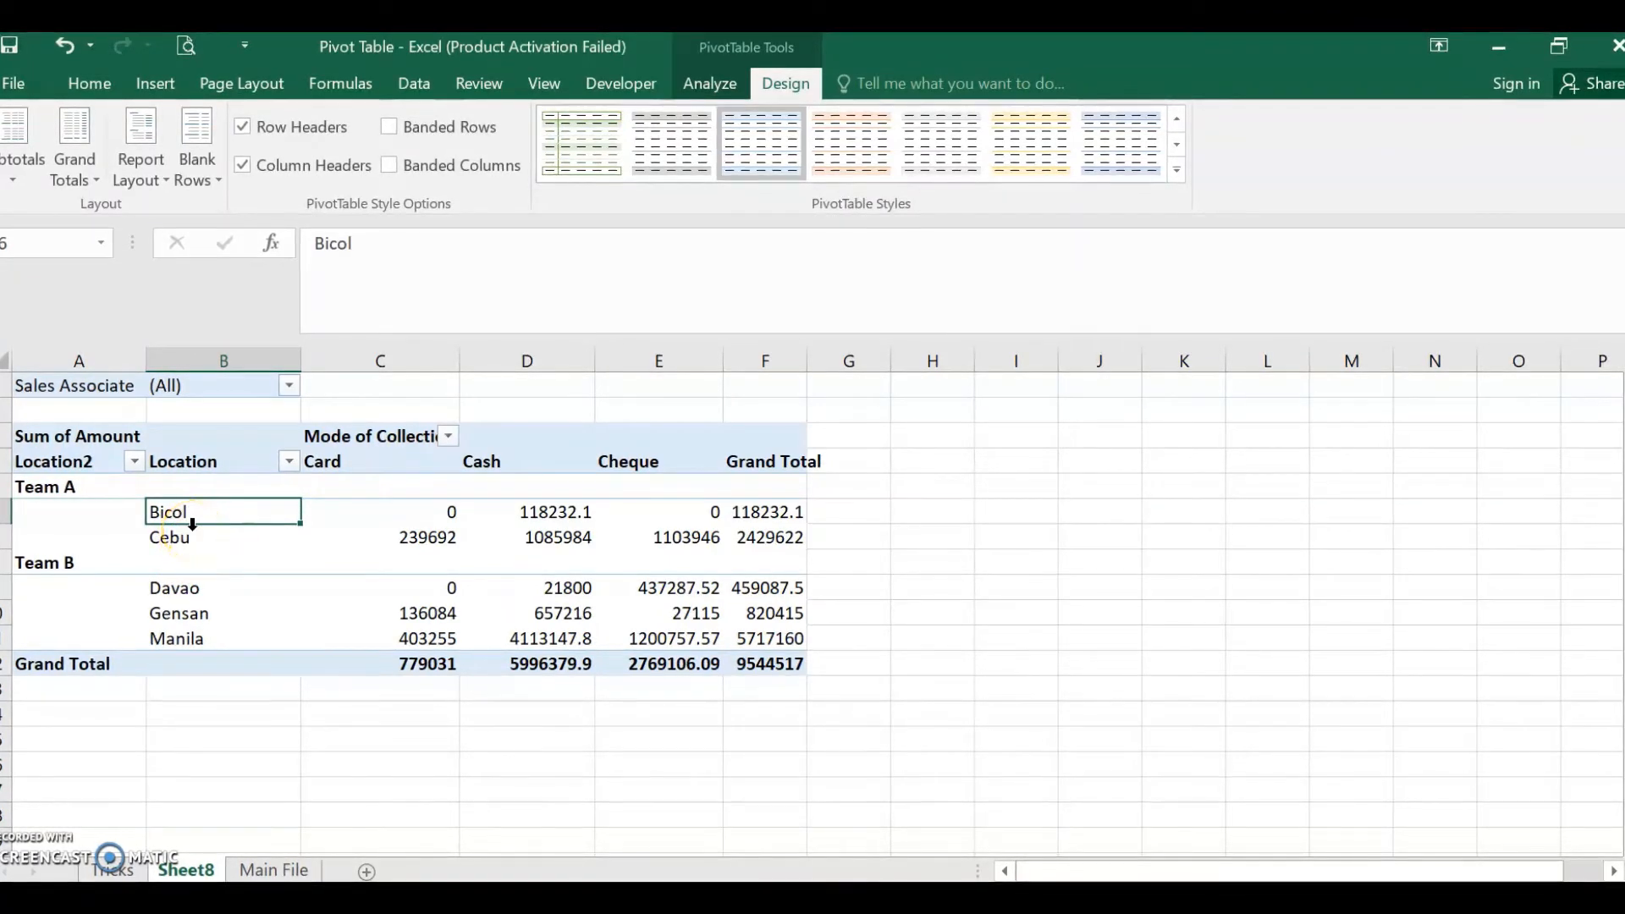
left_click(159, 165)
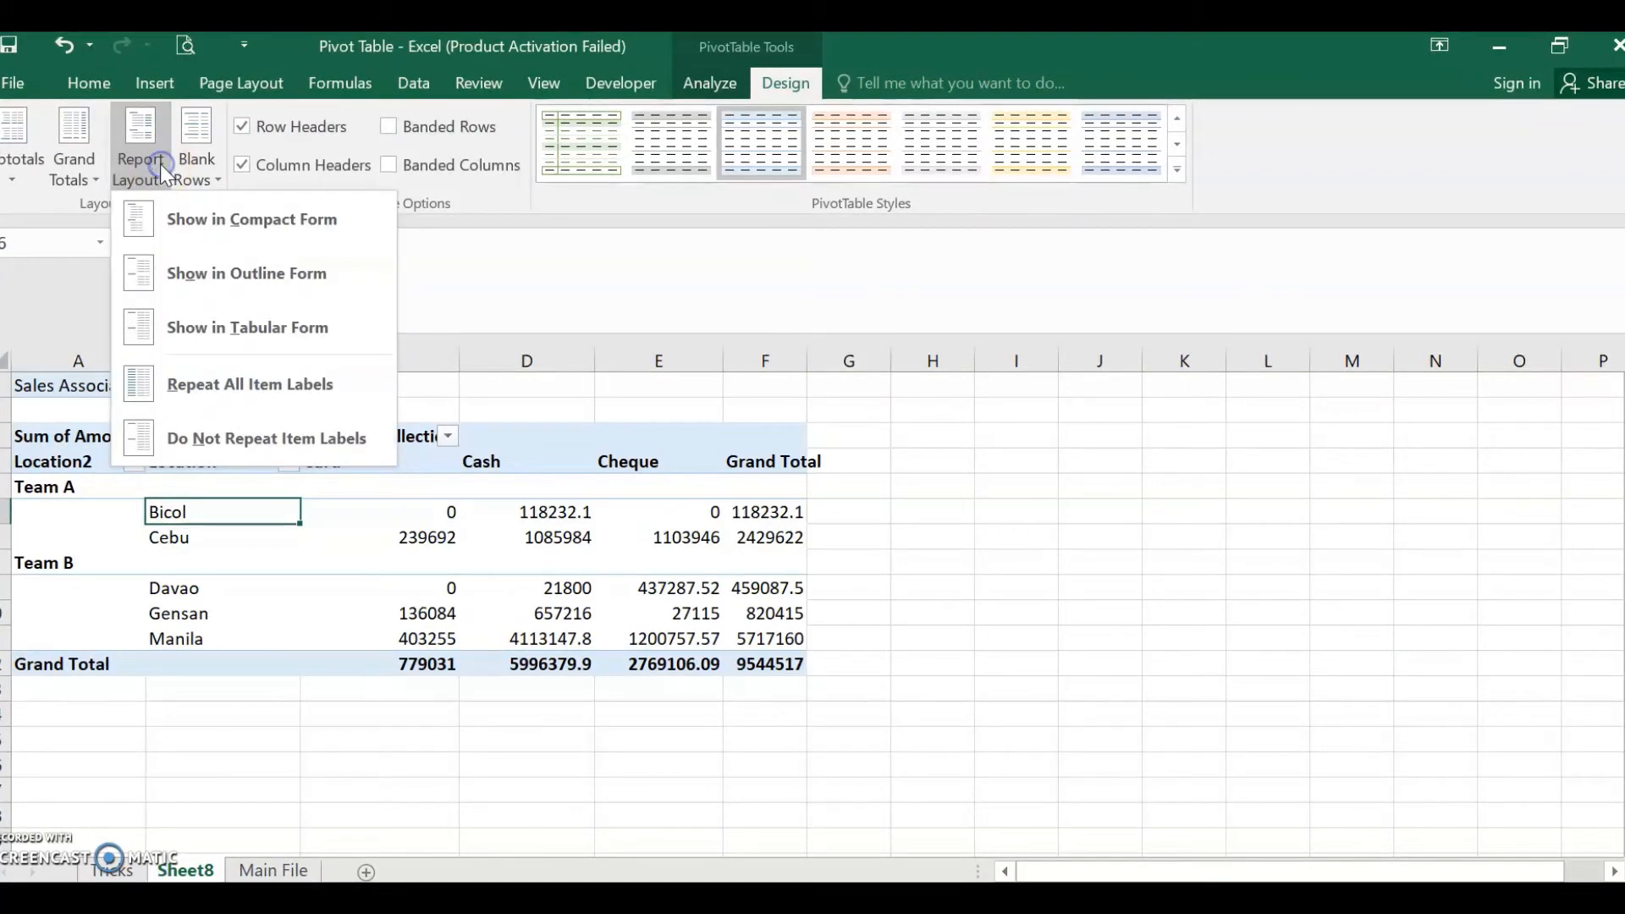
left_click(212, 332)
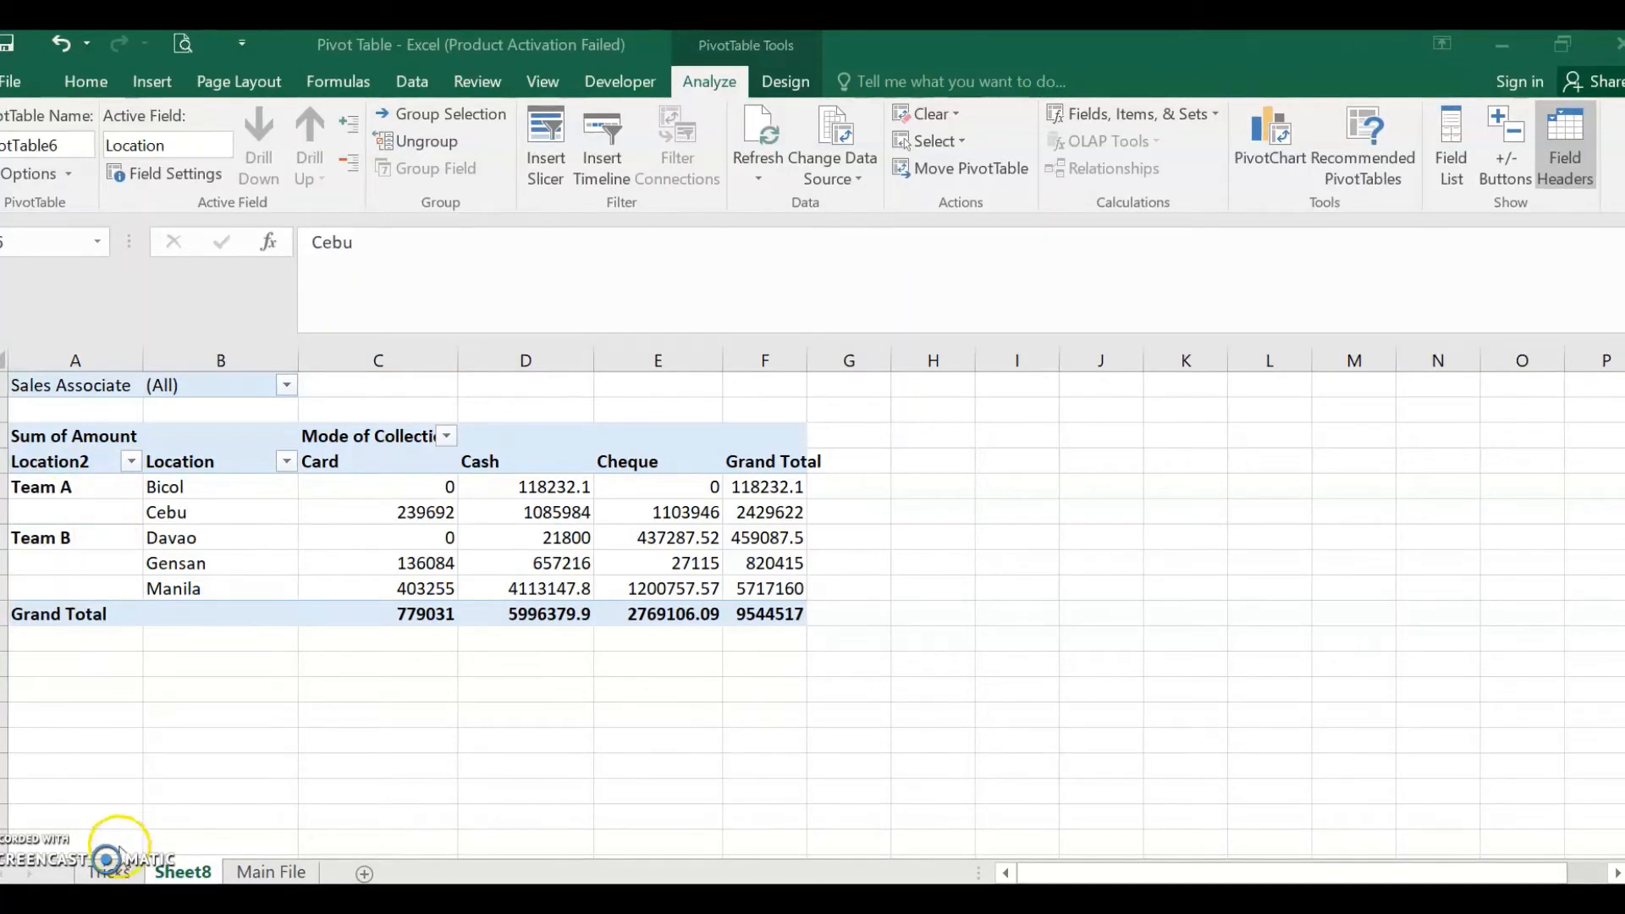
- Merge and center the cells with labels in the Sheet8 PivotTable
left_click(108, 871)
left_click(114, 873)
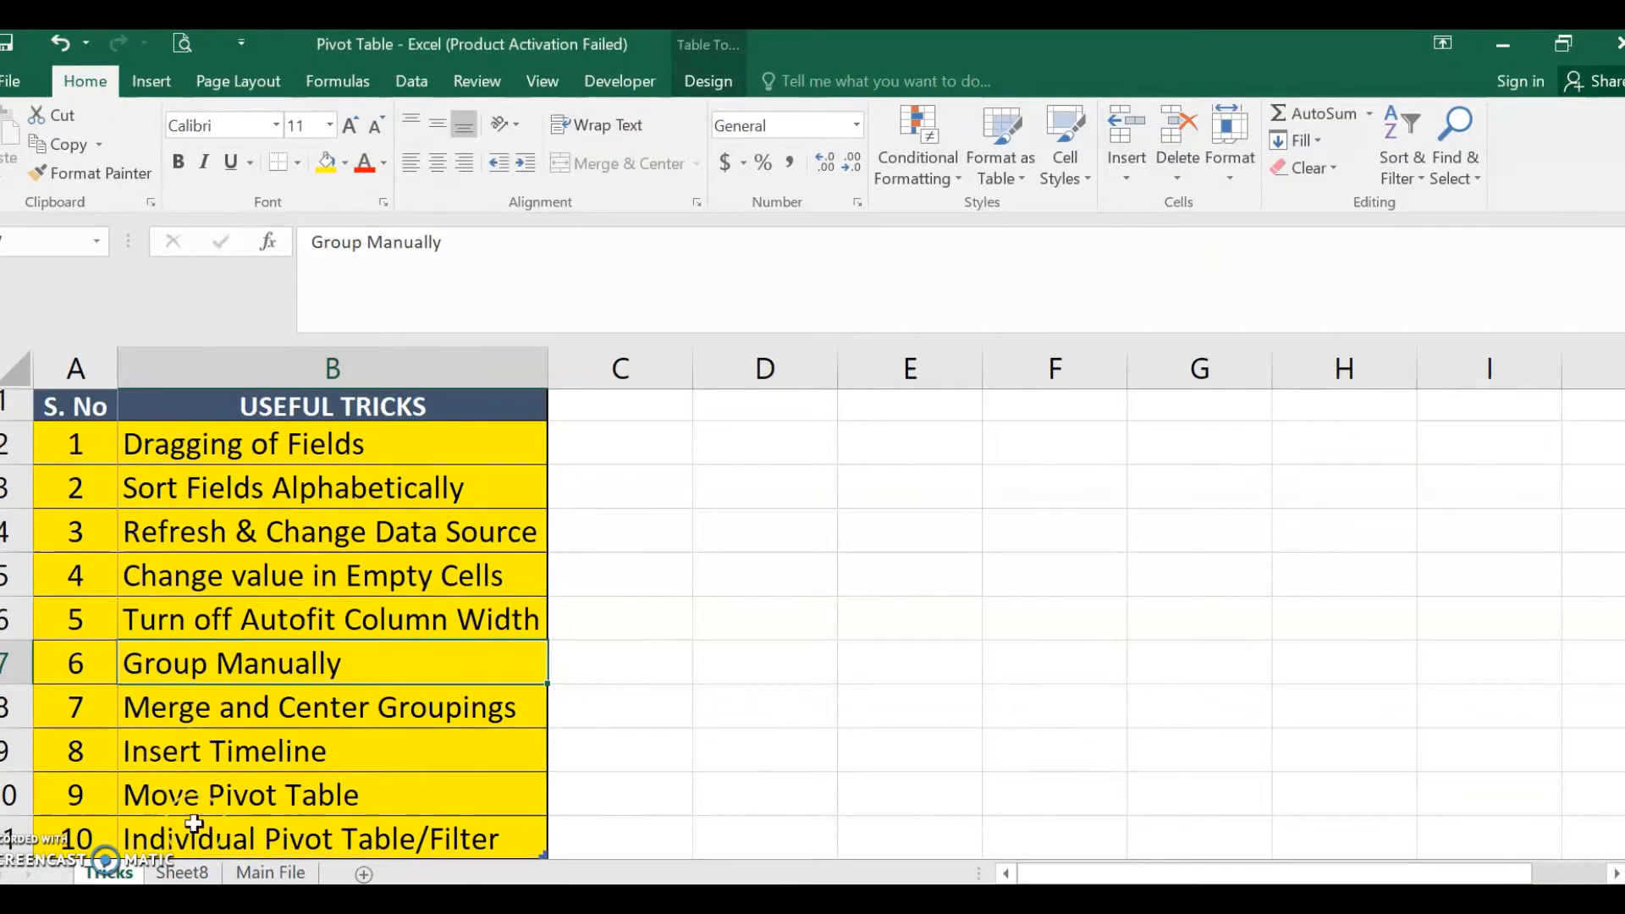
left_click(182, 872)
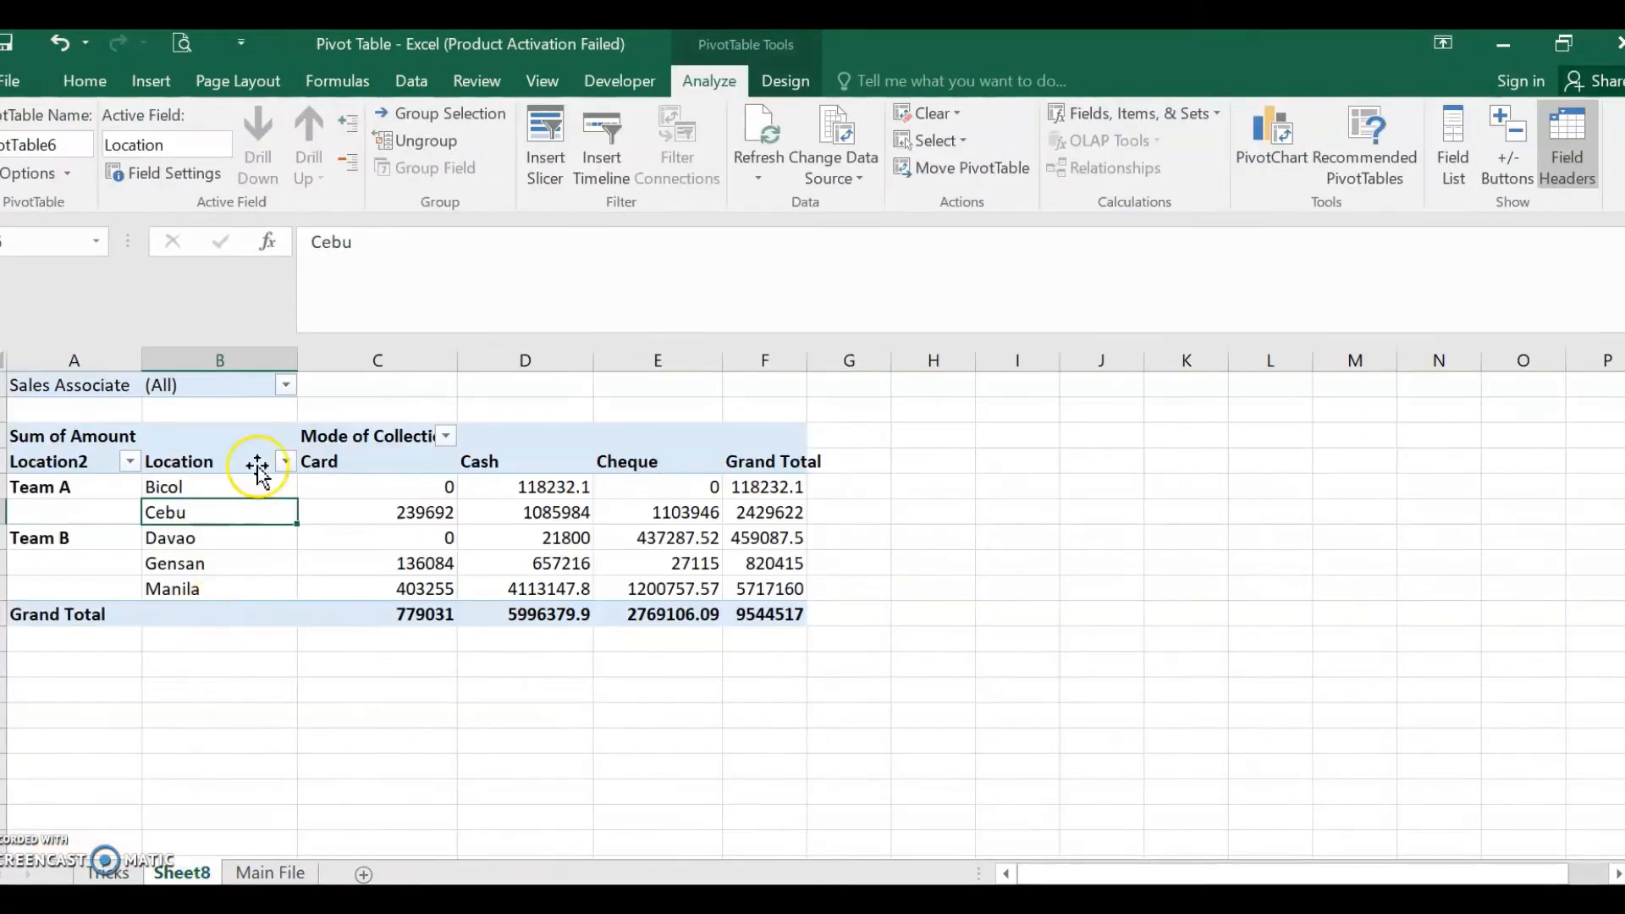
left_click(42, 174)
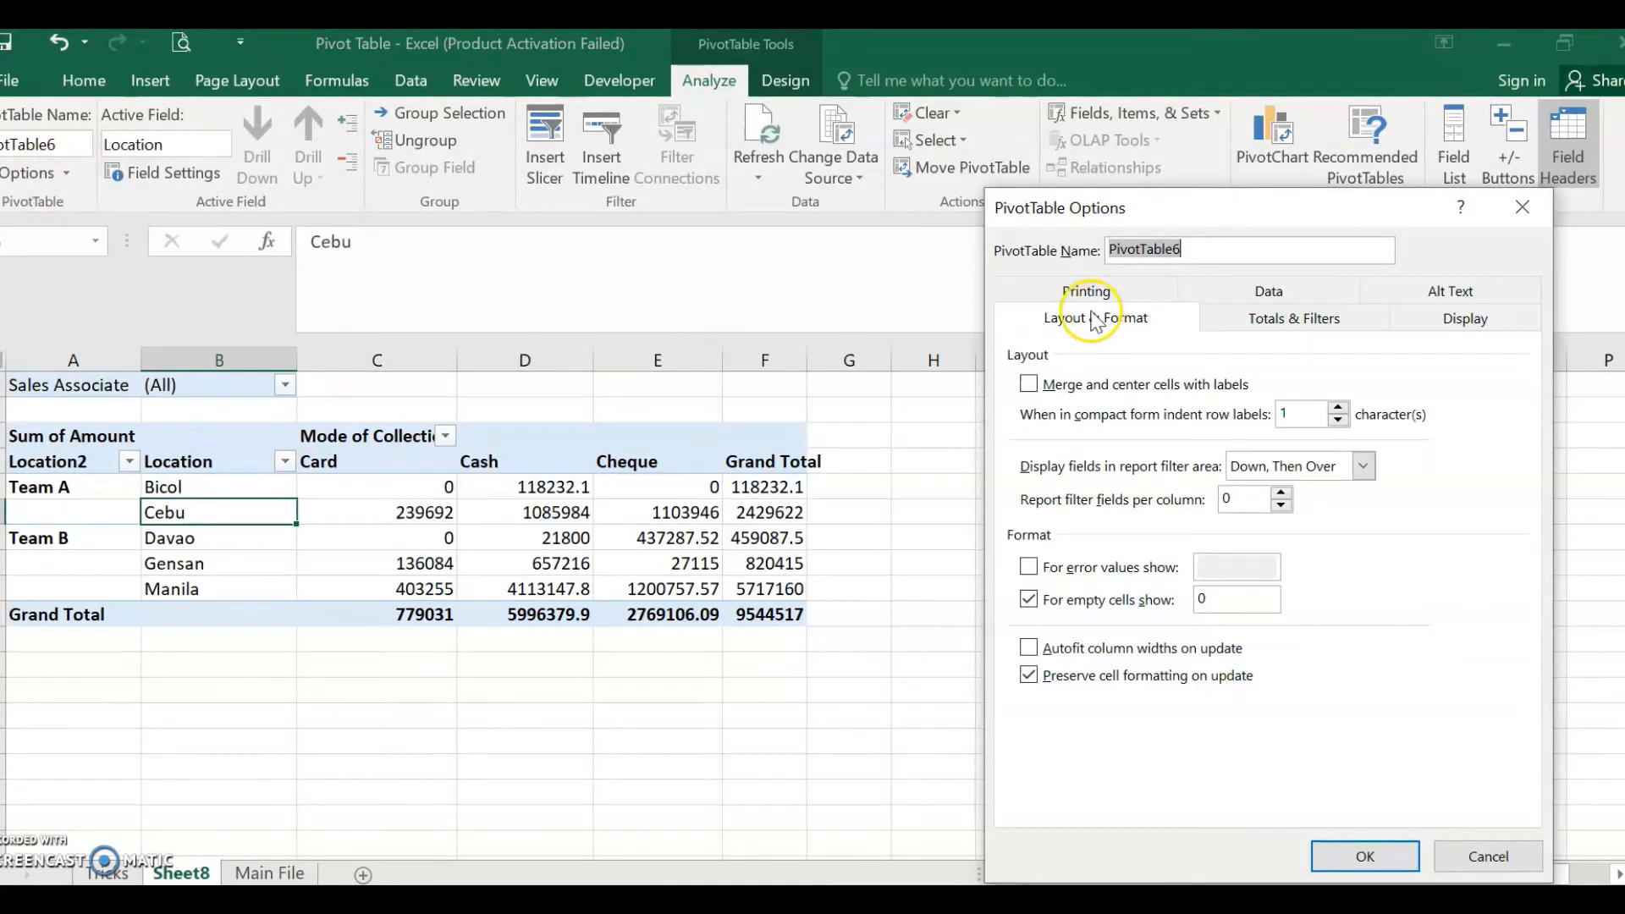
left_click(1064, 324)
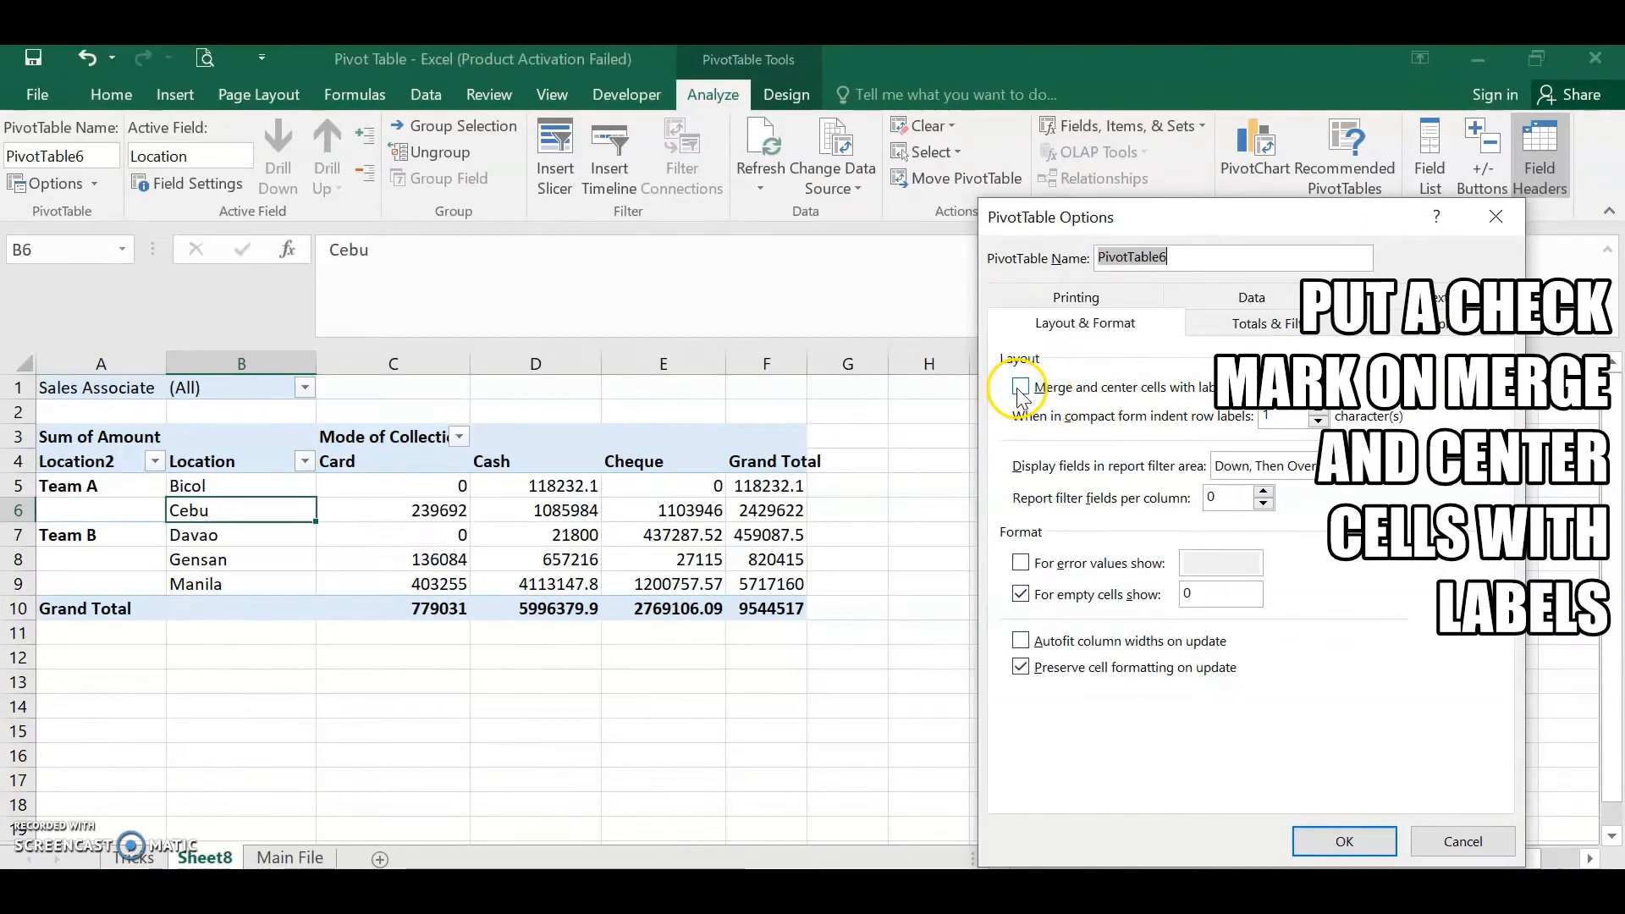
left_click(1028, 383)
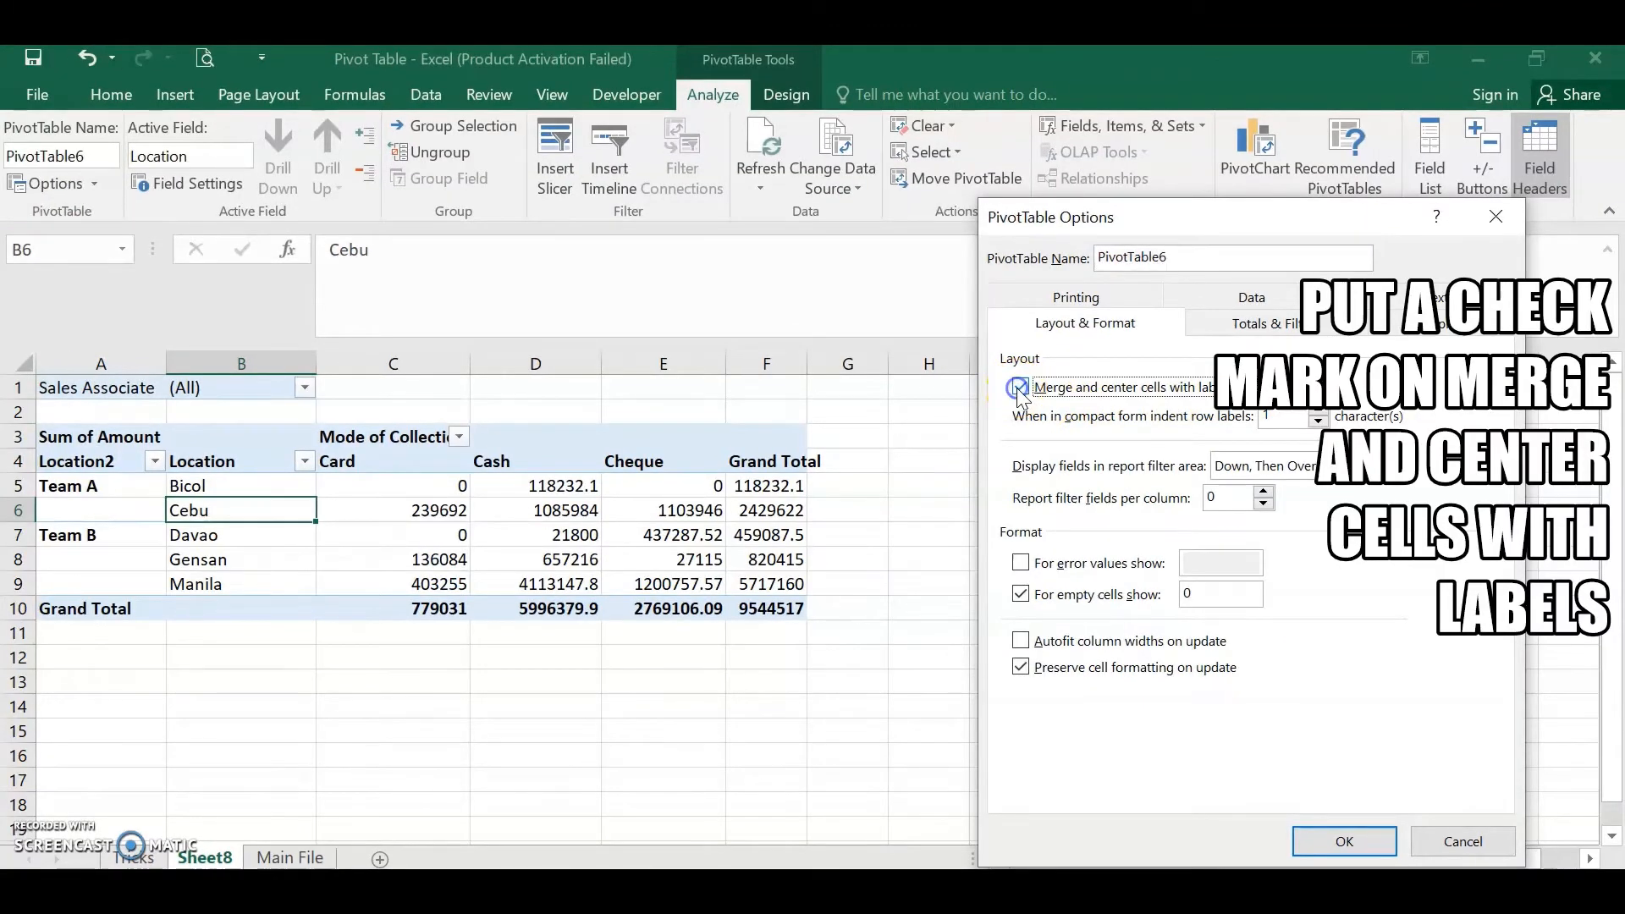
left_click(1320, 840)
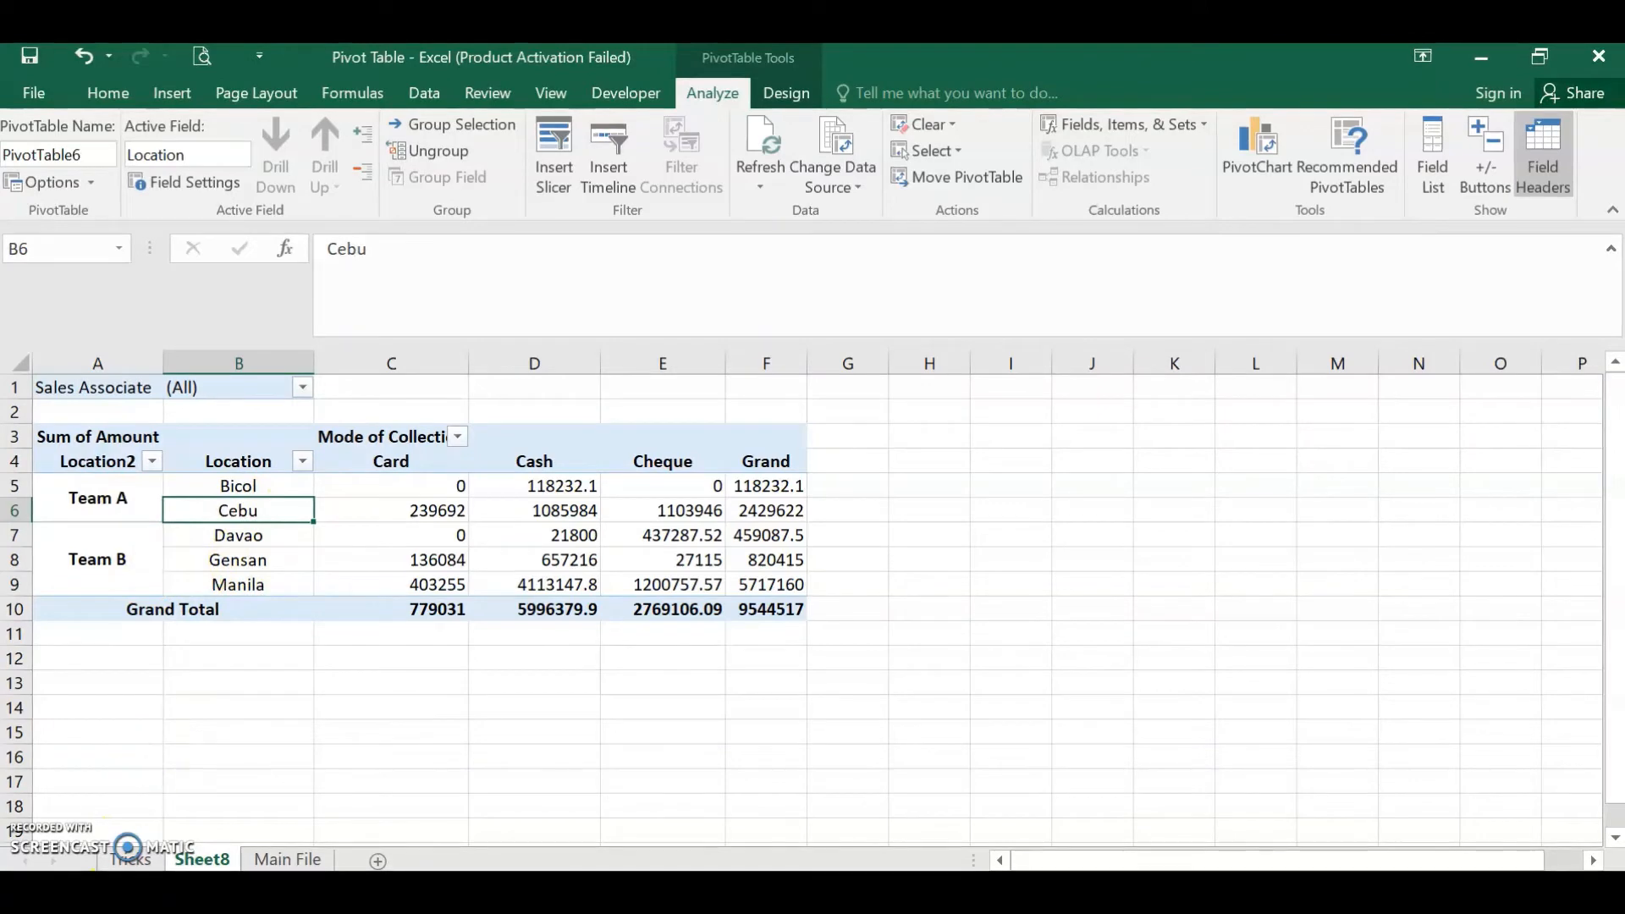
- Insert a Posting Date timeline for the Sheet8 PivotTable and place it beside the report
left_click(131, 859)
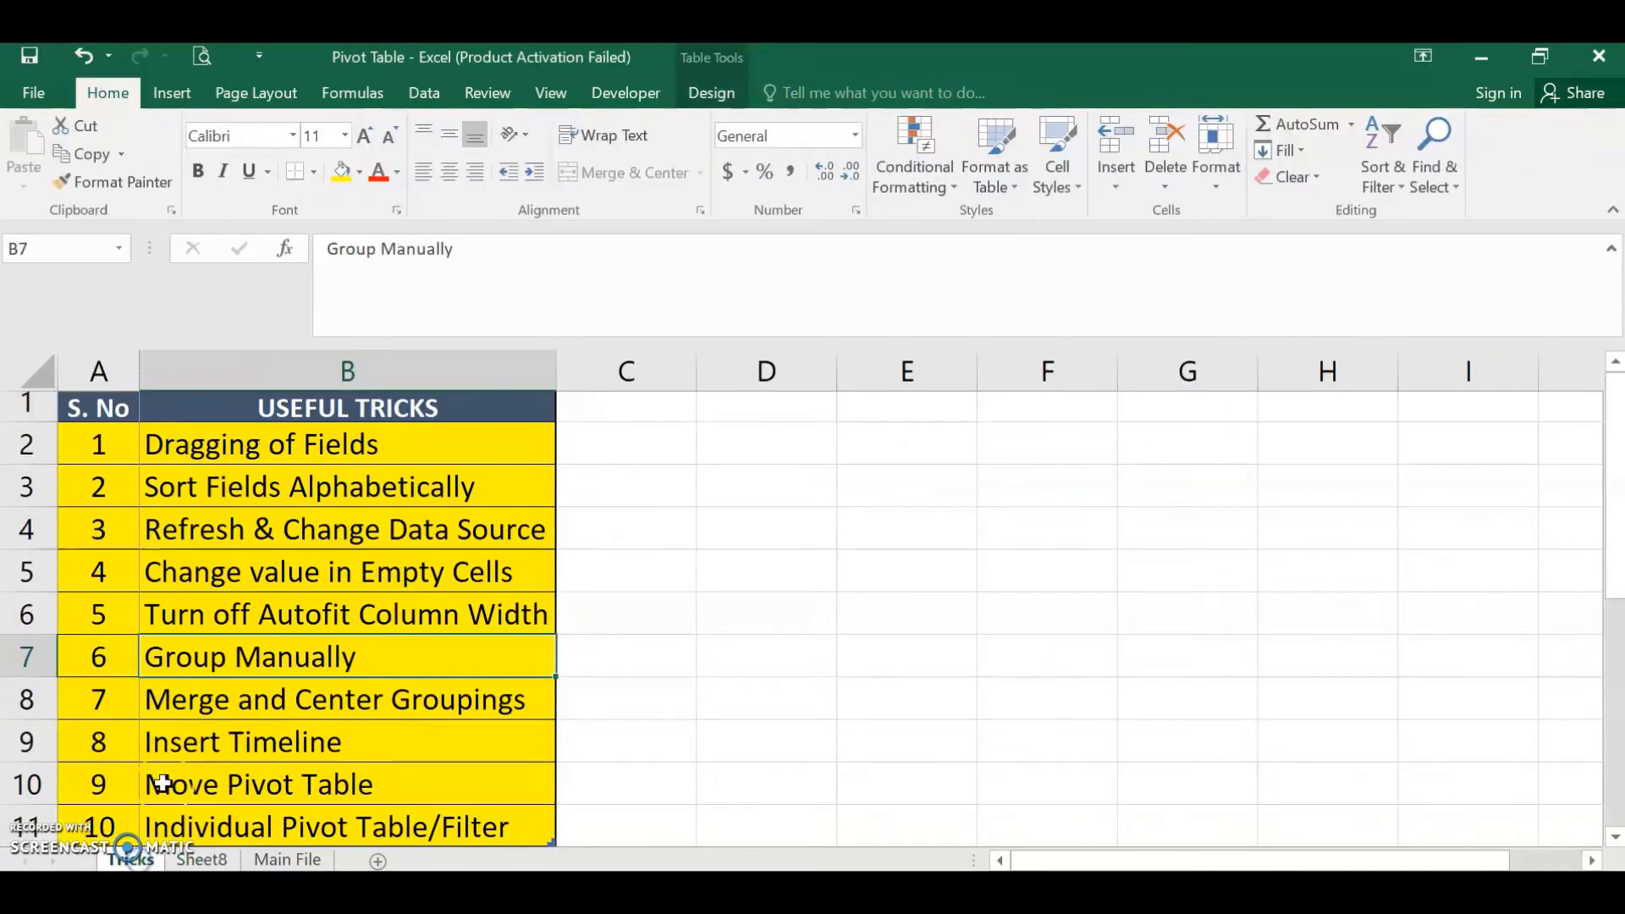
left_click(201, 860)
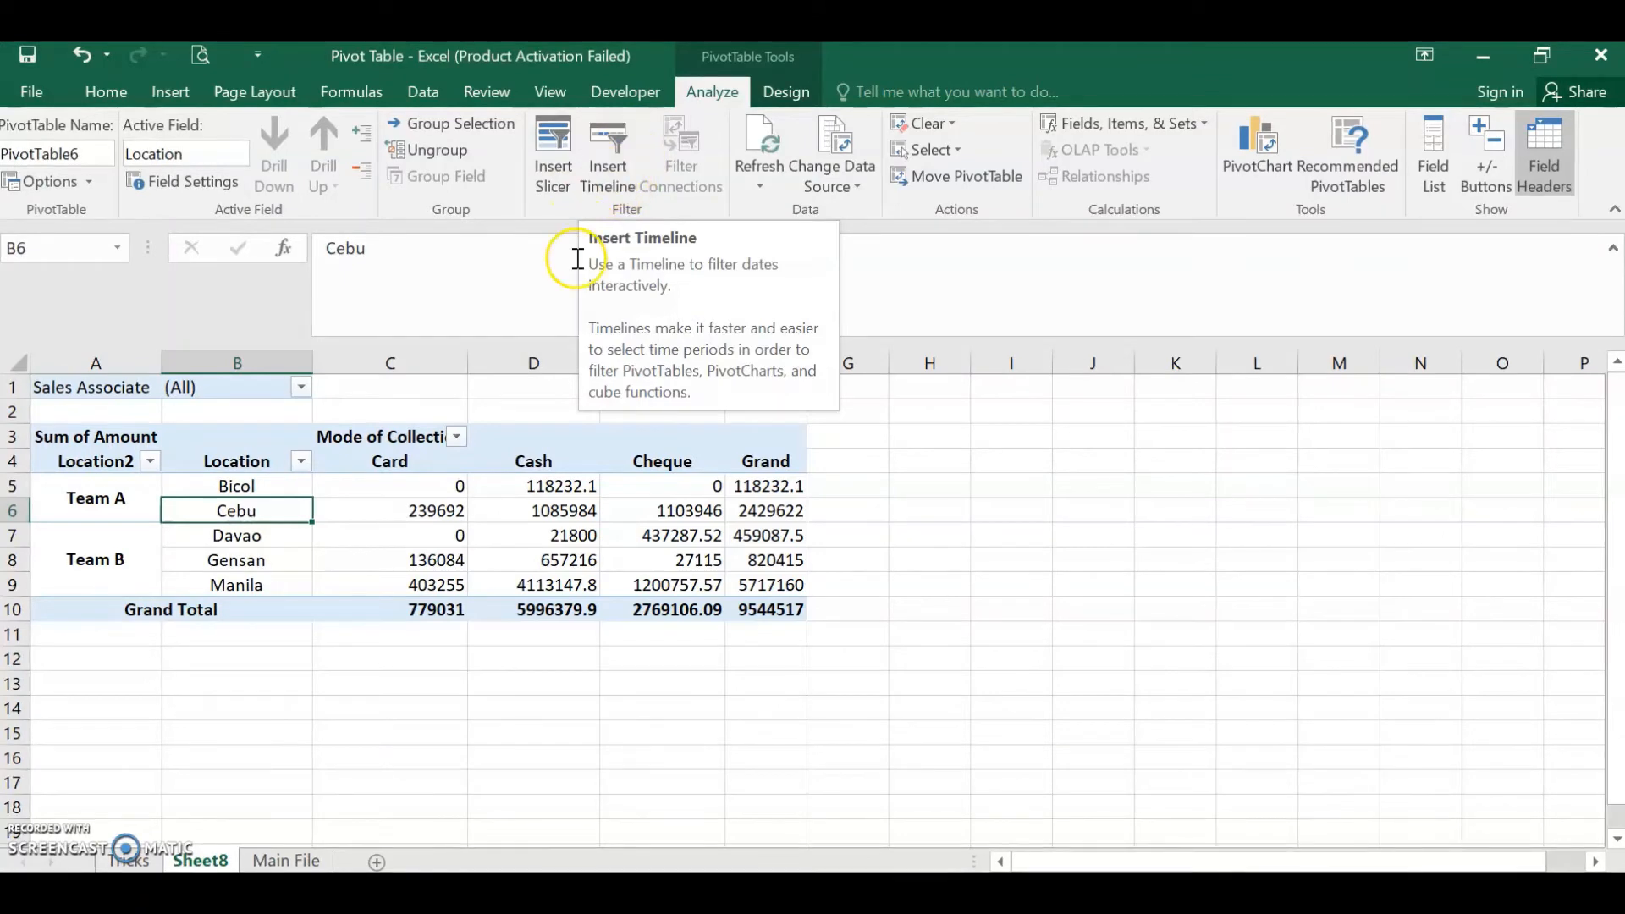
left_click(604, 167)
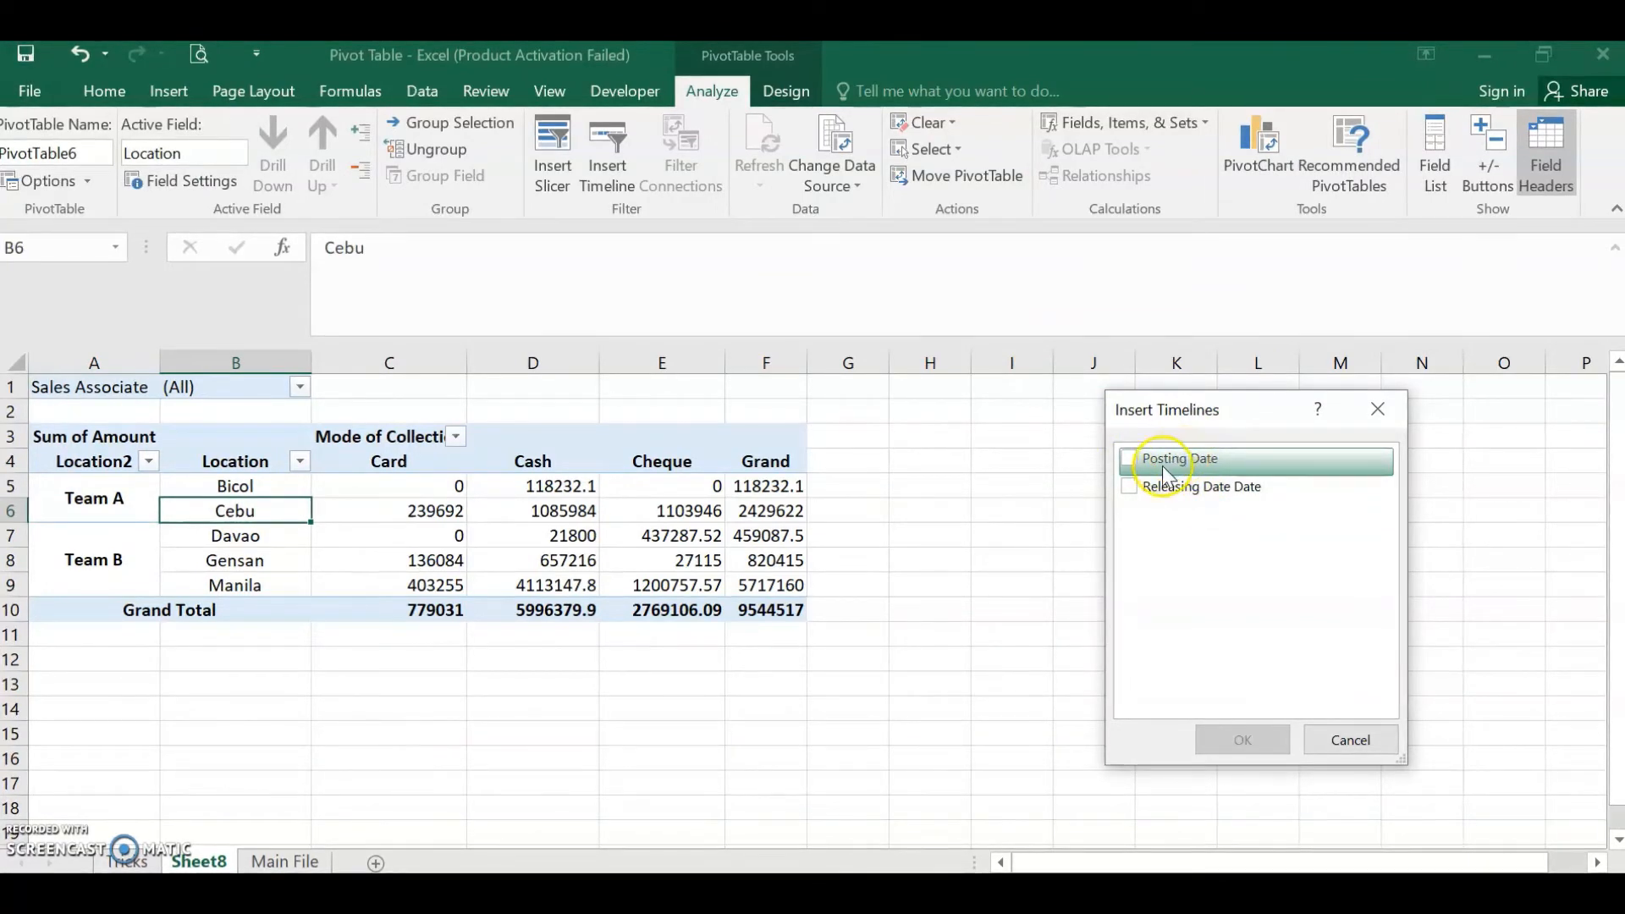
left_click(1139, 468)
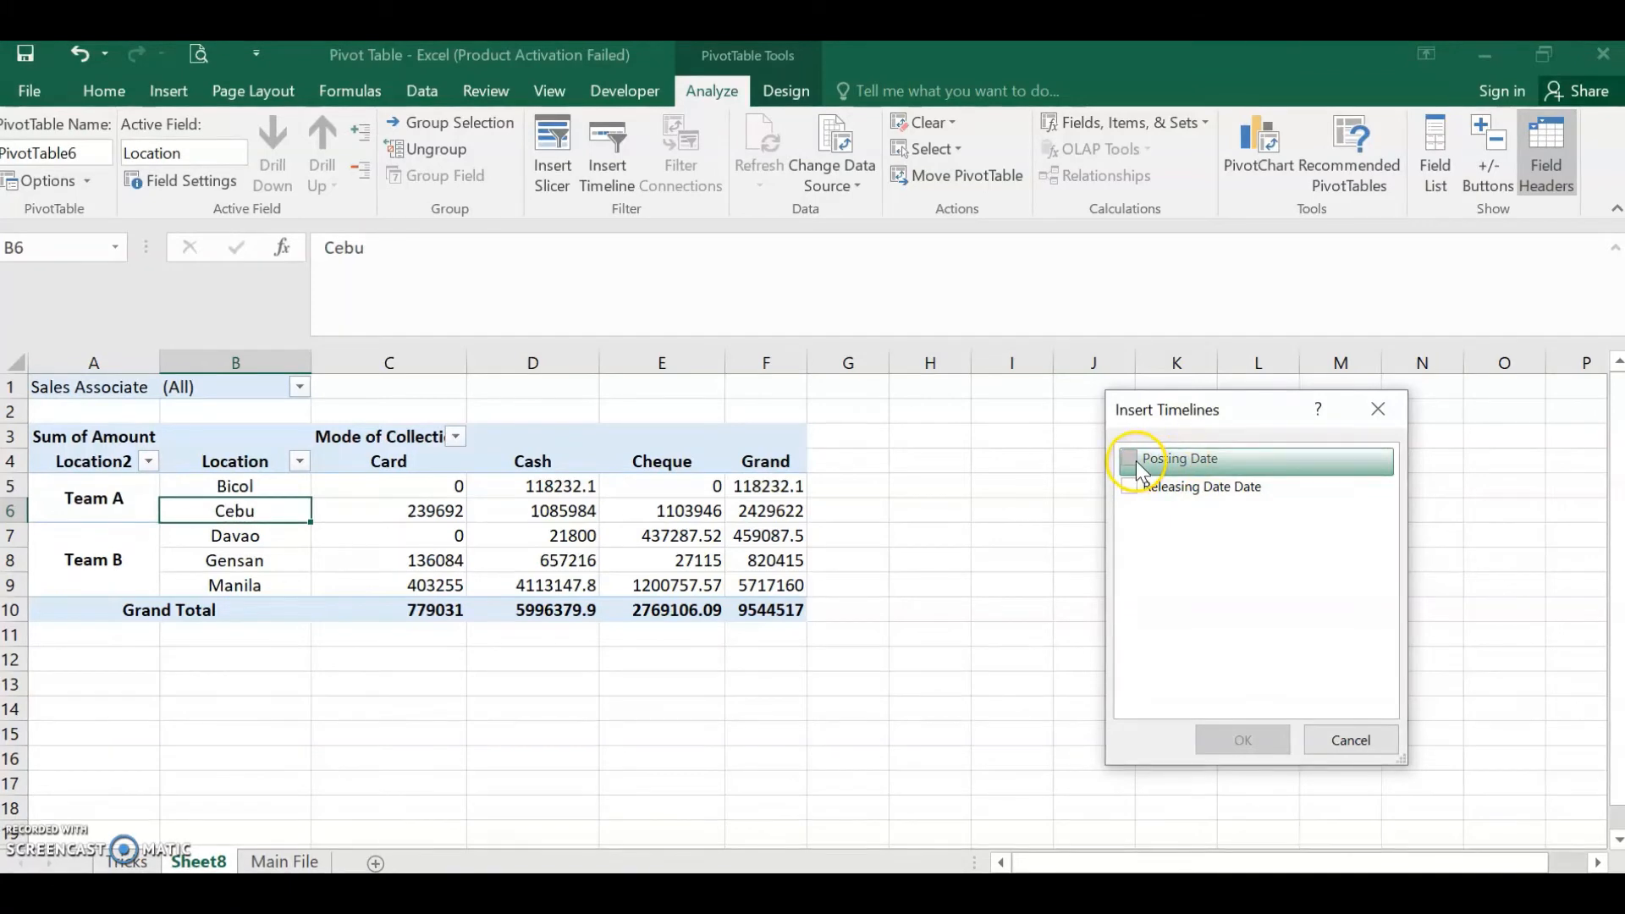
left_click(1135, 460)
left_click(1240, 740)
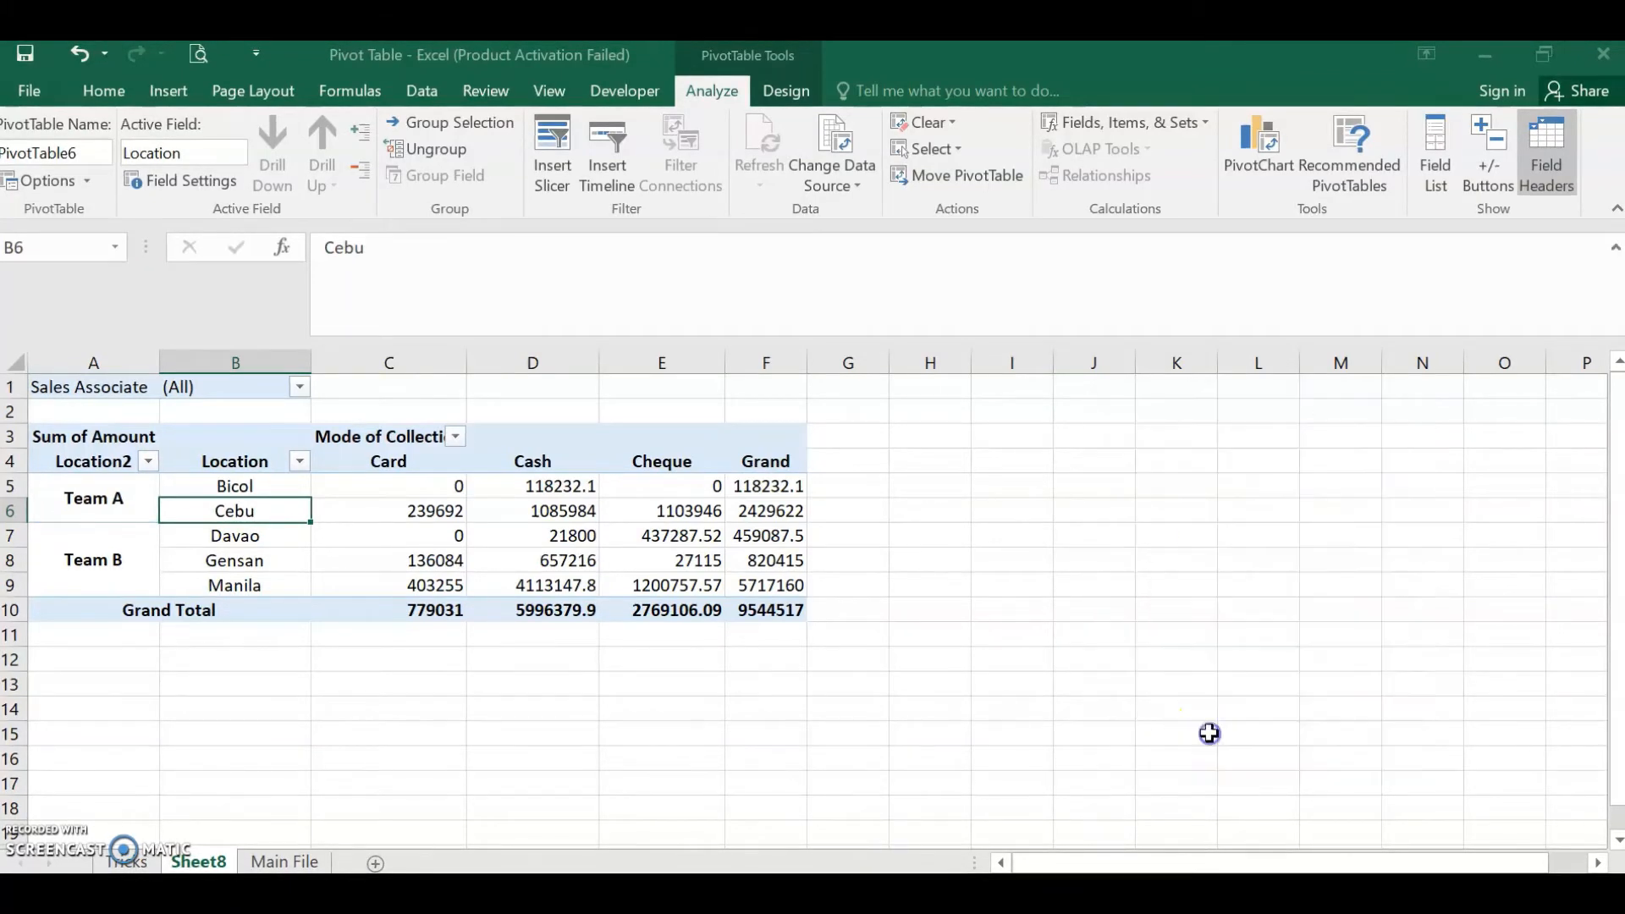
left_click_drag(886, 529, 1155, 408)
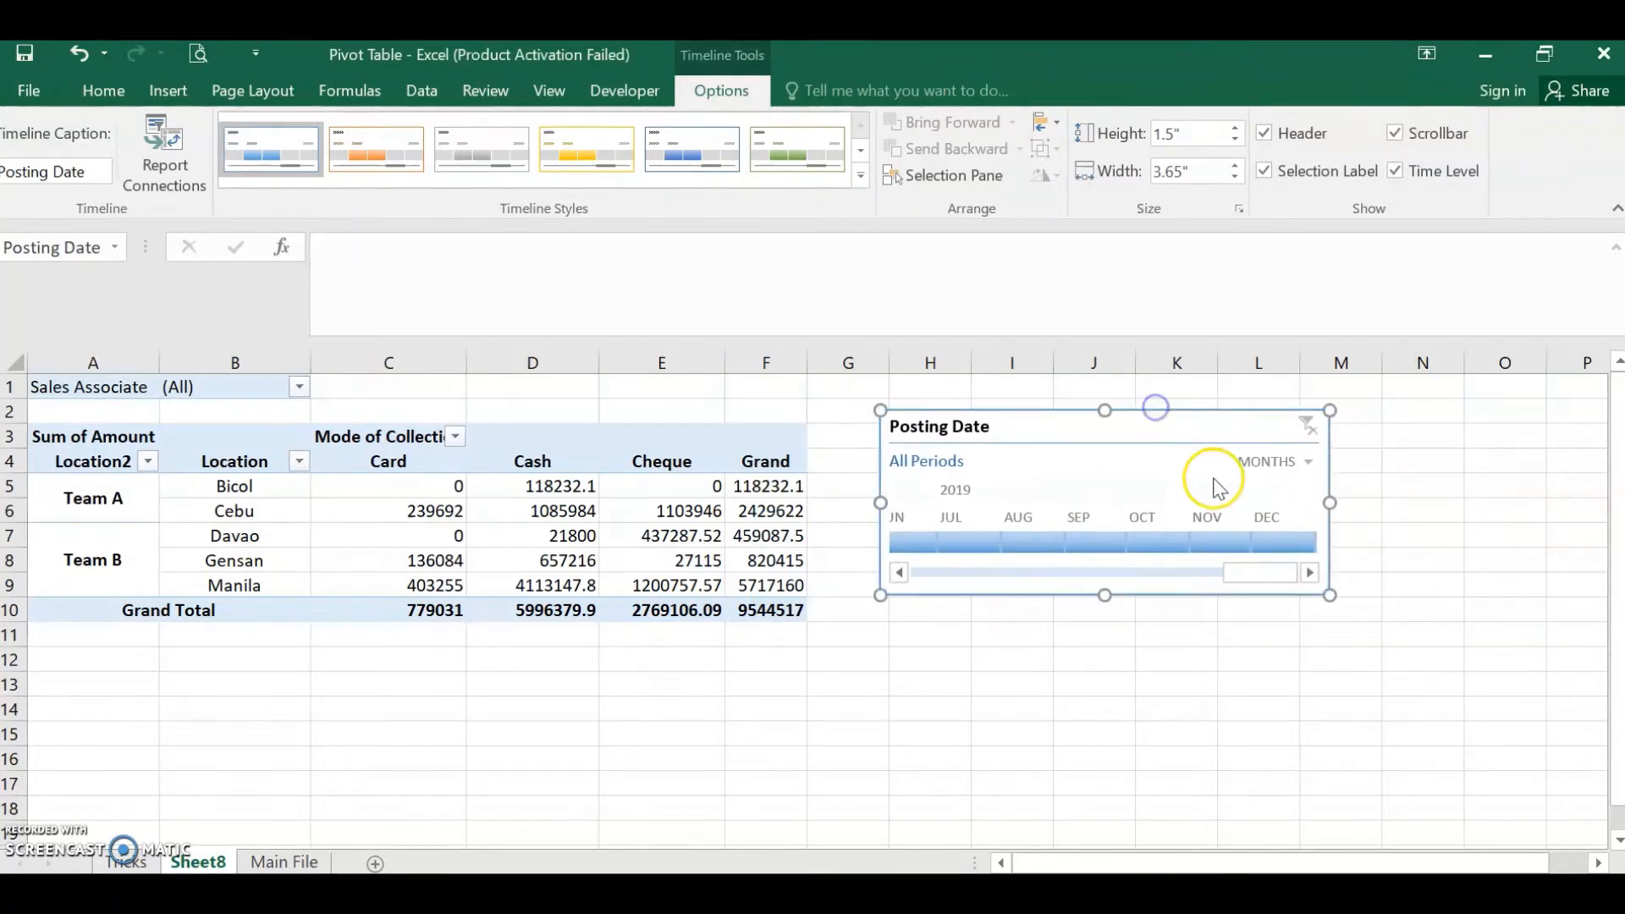
- Look at the time levels offered by the Posting Date timeline, keeping it on months
left_click(1306, 459)
left_click(1306, 460)
left_click(1306, 459)
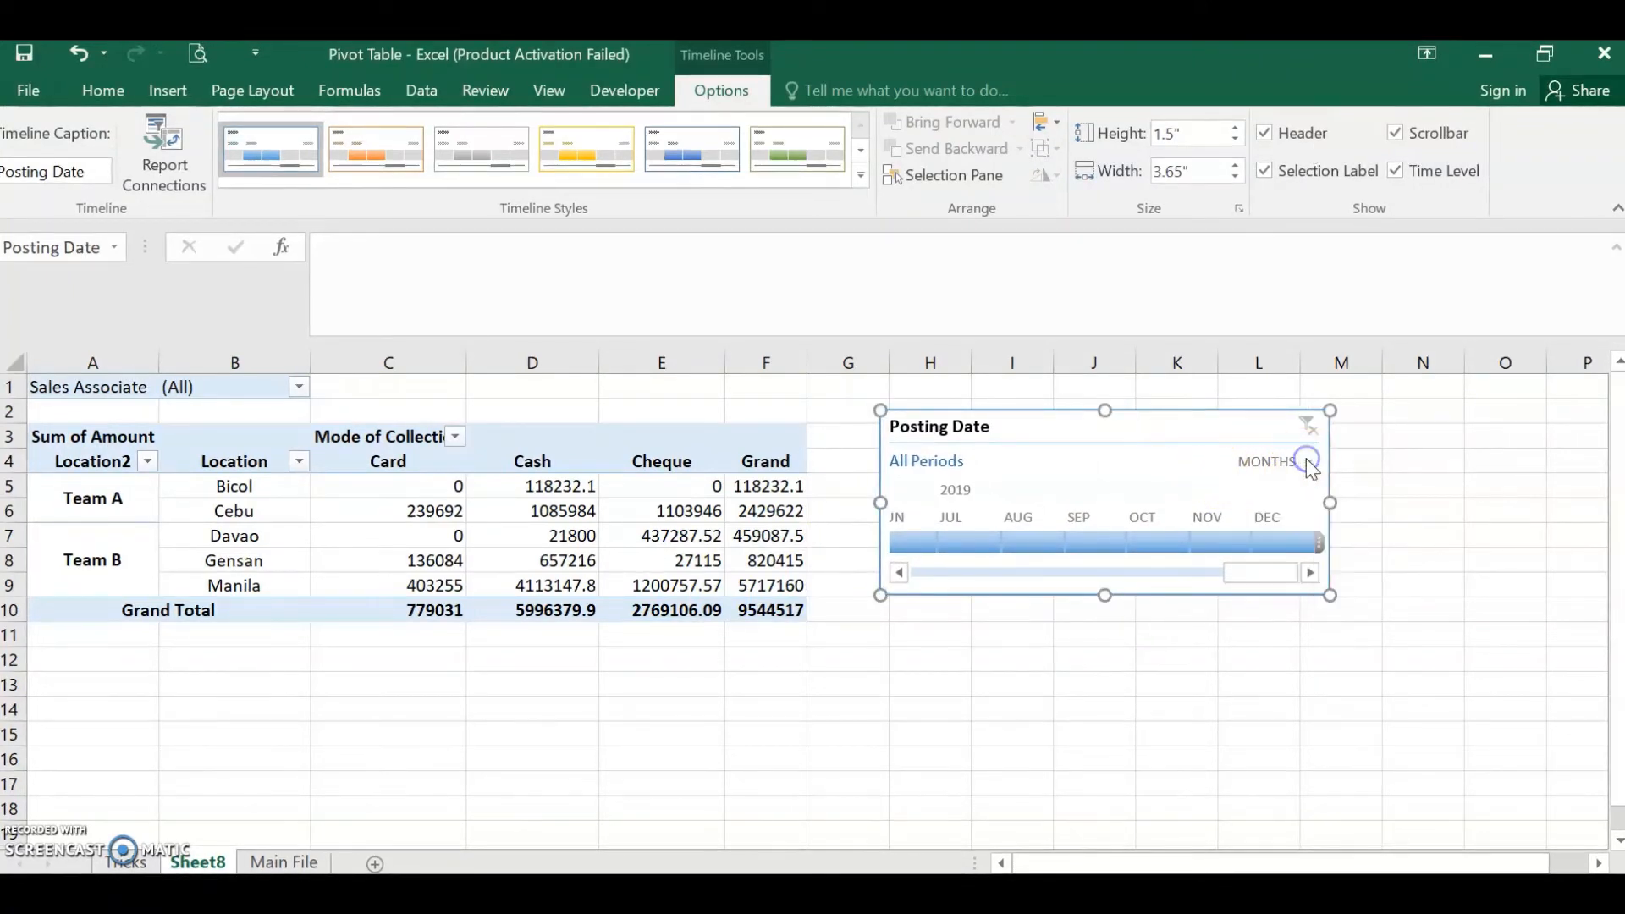
left_click(1308, 463)
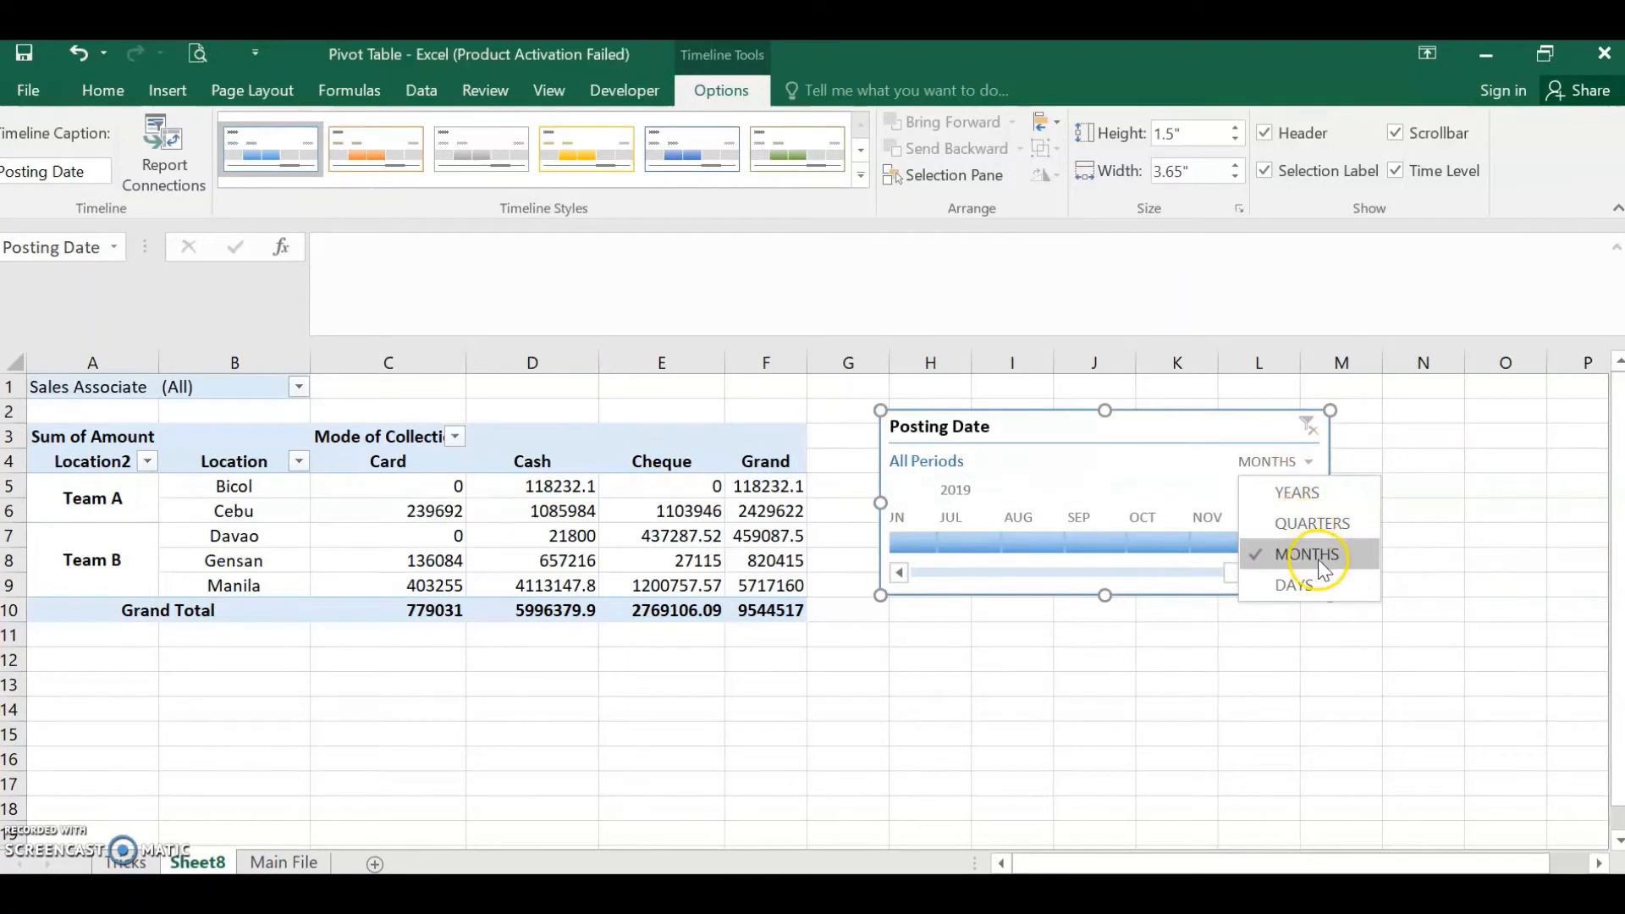
left_click(1417, 557)
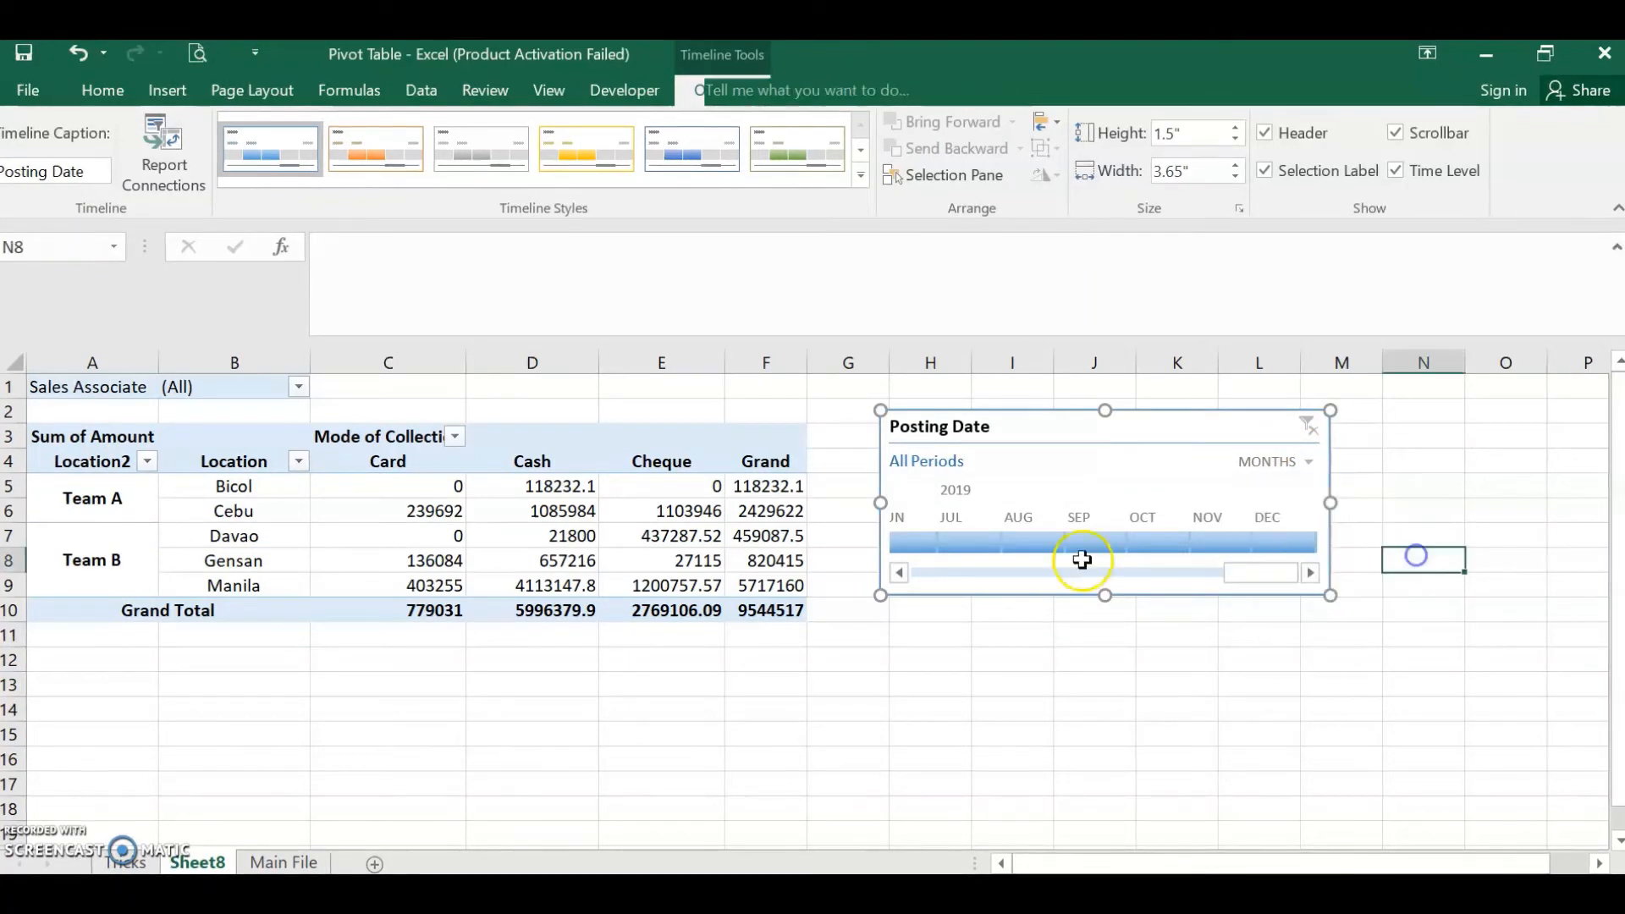
- Filter the PivotTable by single months on the Posting Date timeline, from January to March 2019 and back to December 2018
left_click(929, 576)
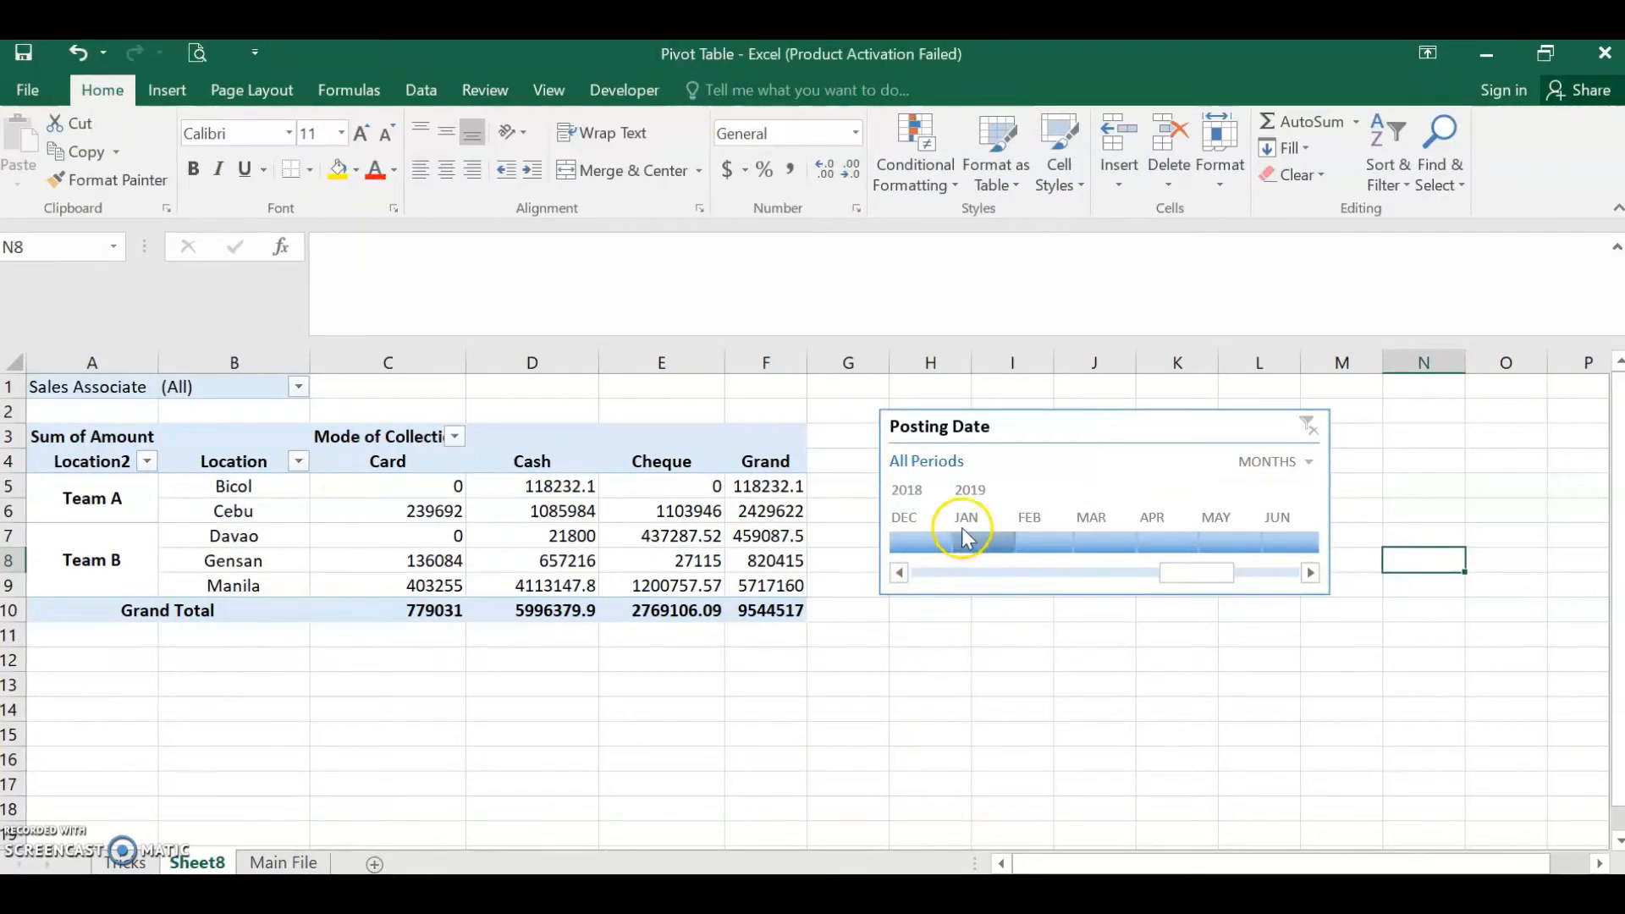
left_click(984, 543)
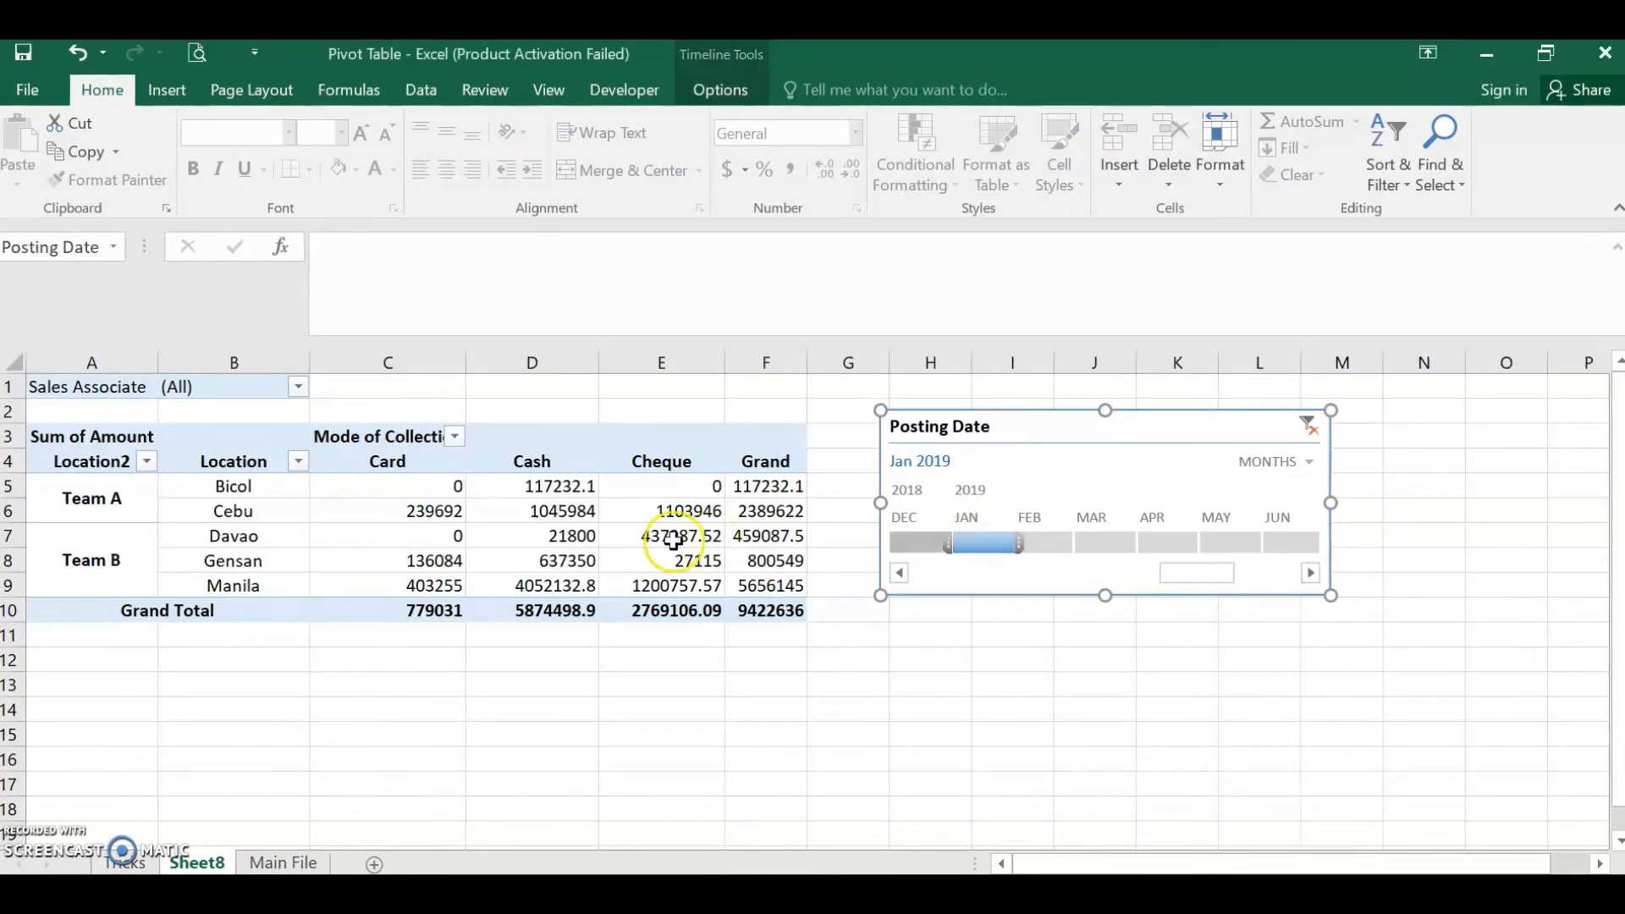
left_click(1043, 542)
left_click(1105, 542)
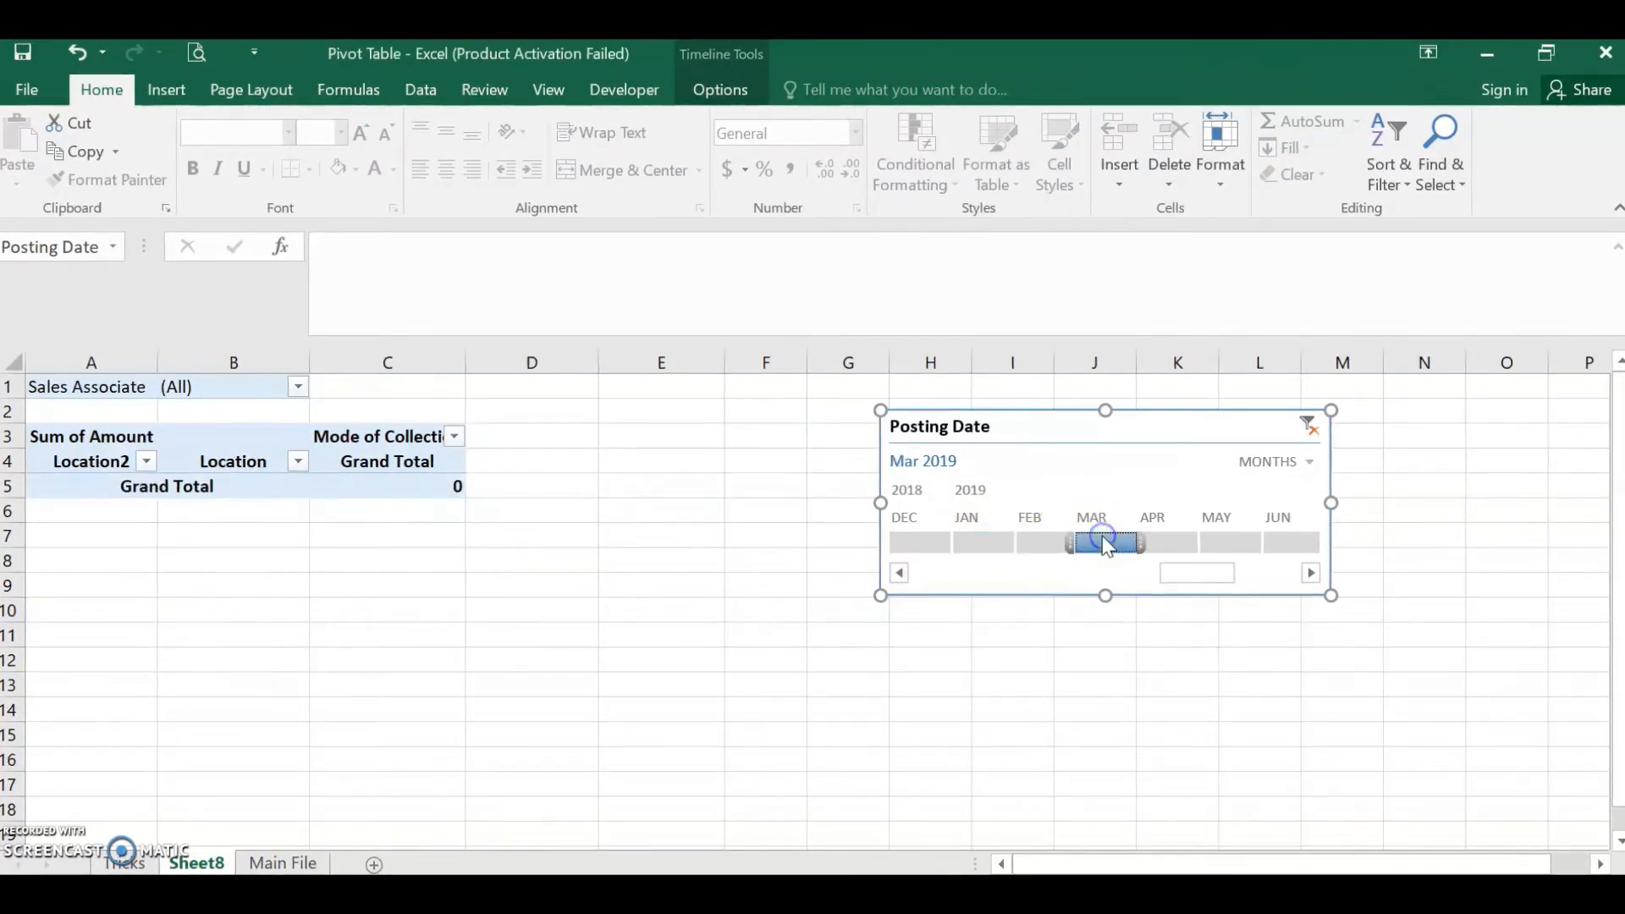
left_click(1028, 544)
left_click(977, 544)
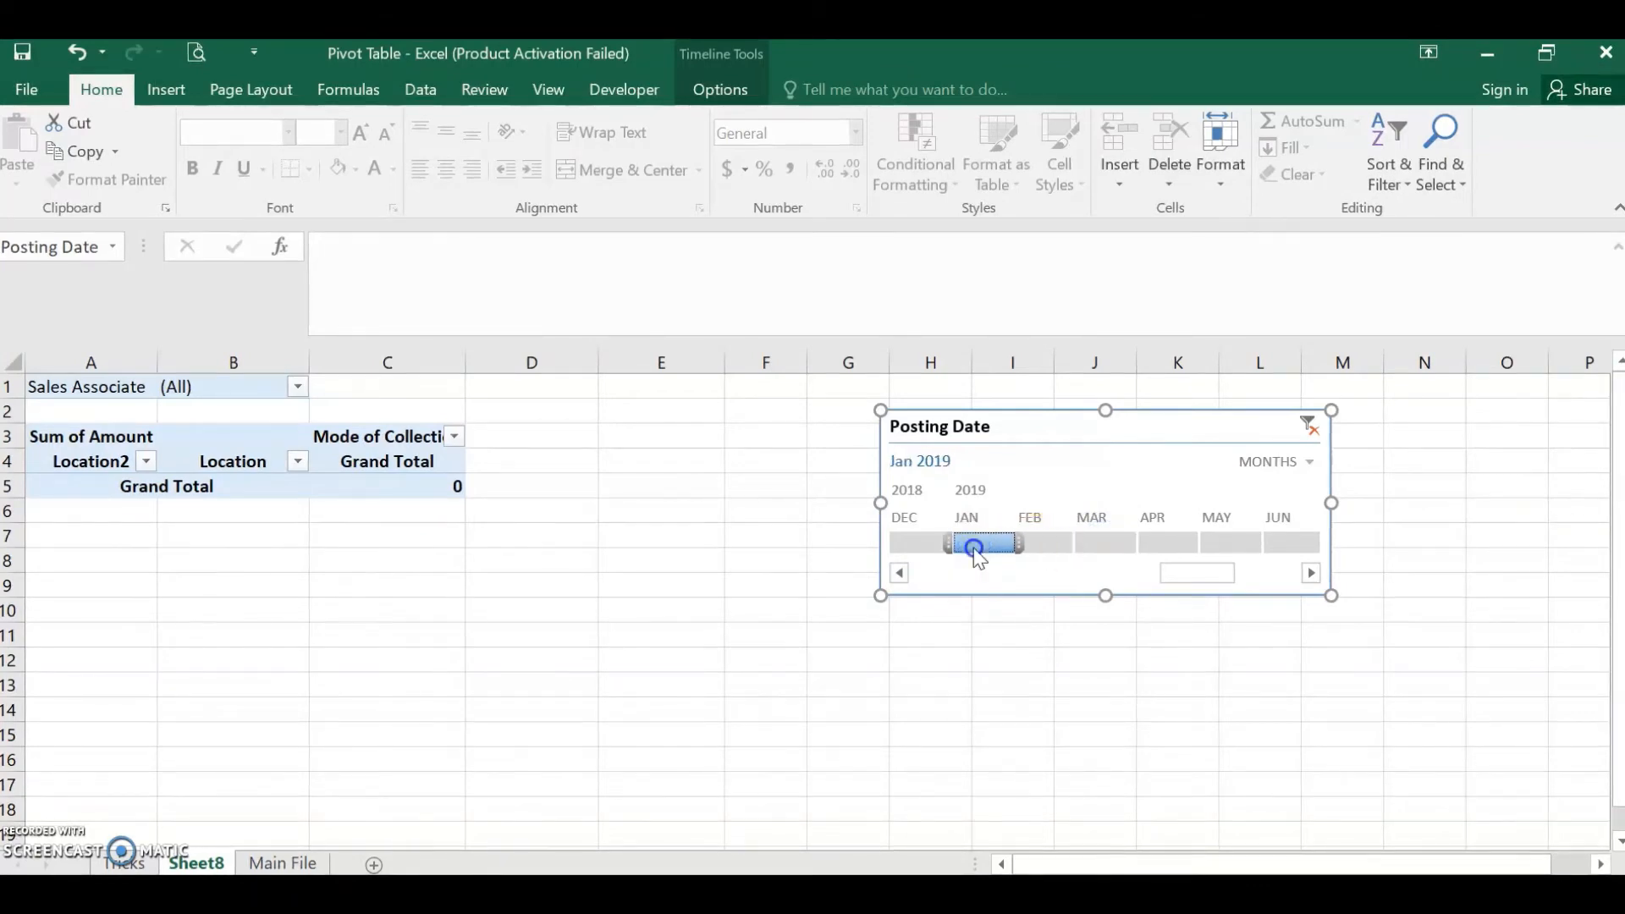
left_click(900, 544)
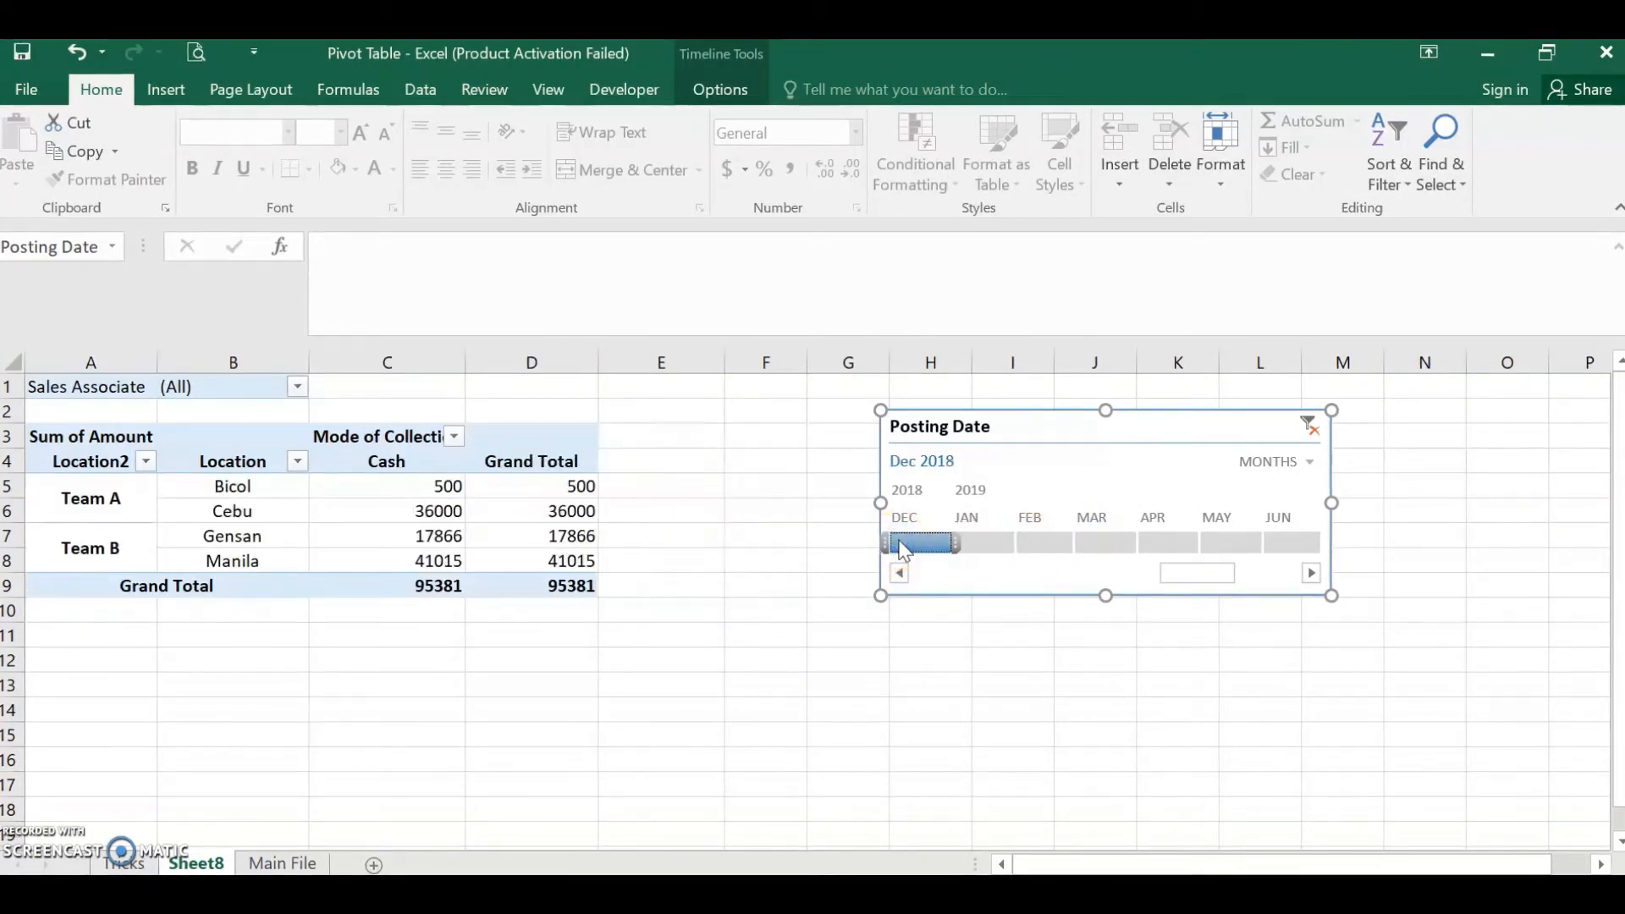
- Filter the PivotTable to November 2018 with the Posting Date timeline
left_click(899, 573)
left_click(900, 572)
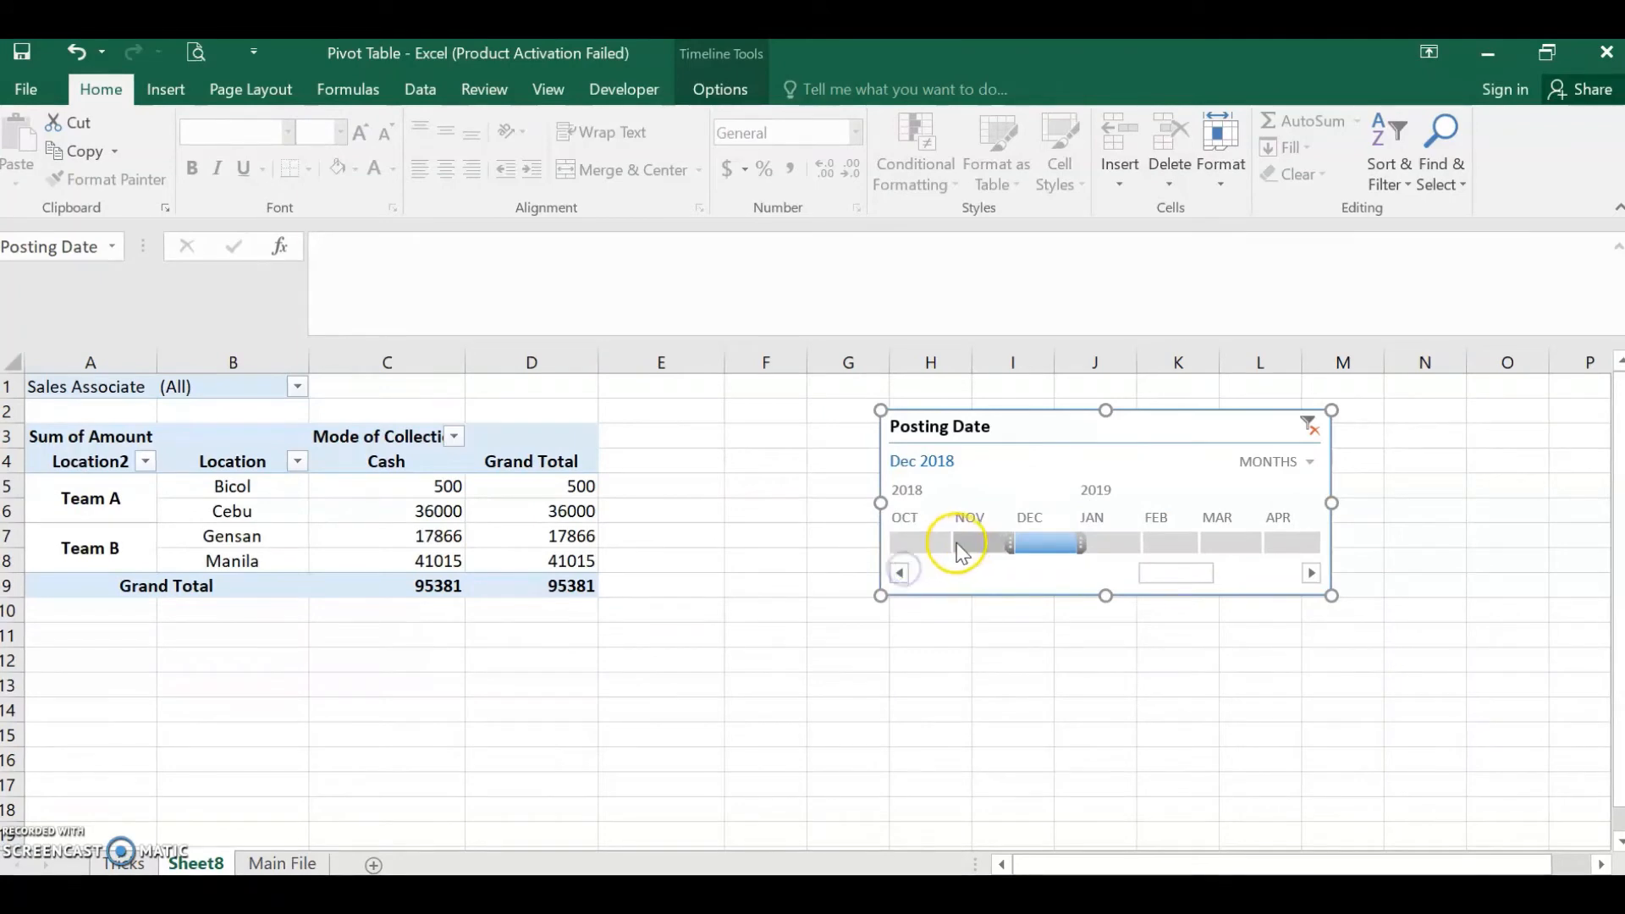
left_click(961, 549)
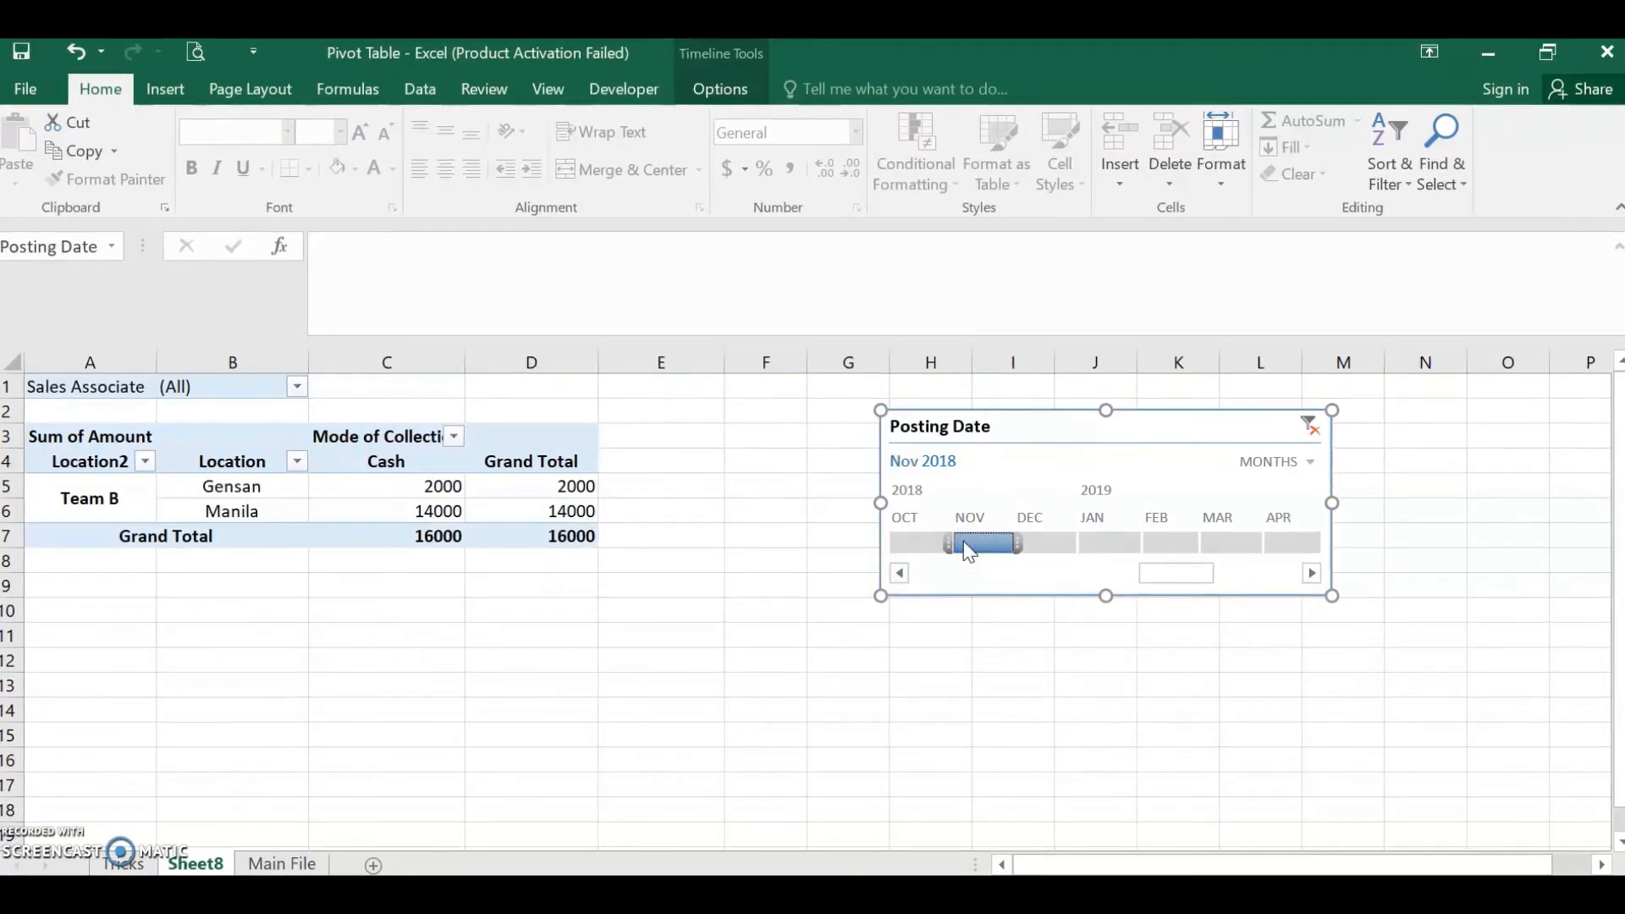
- Select the Move Pivot Table entry in the Tricks sheet's list and return to Sheet8
left_click(139, 850)
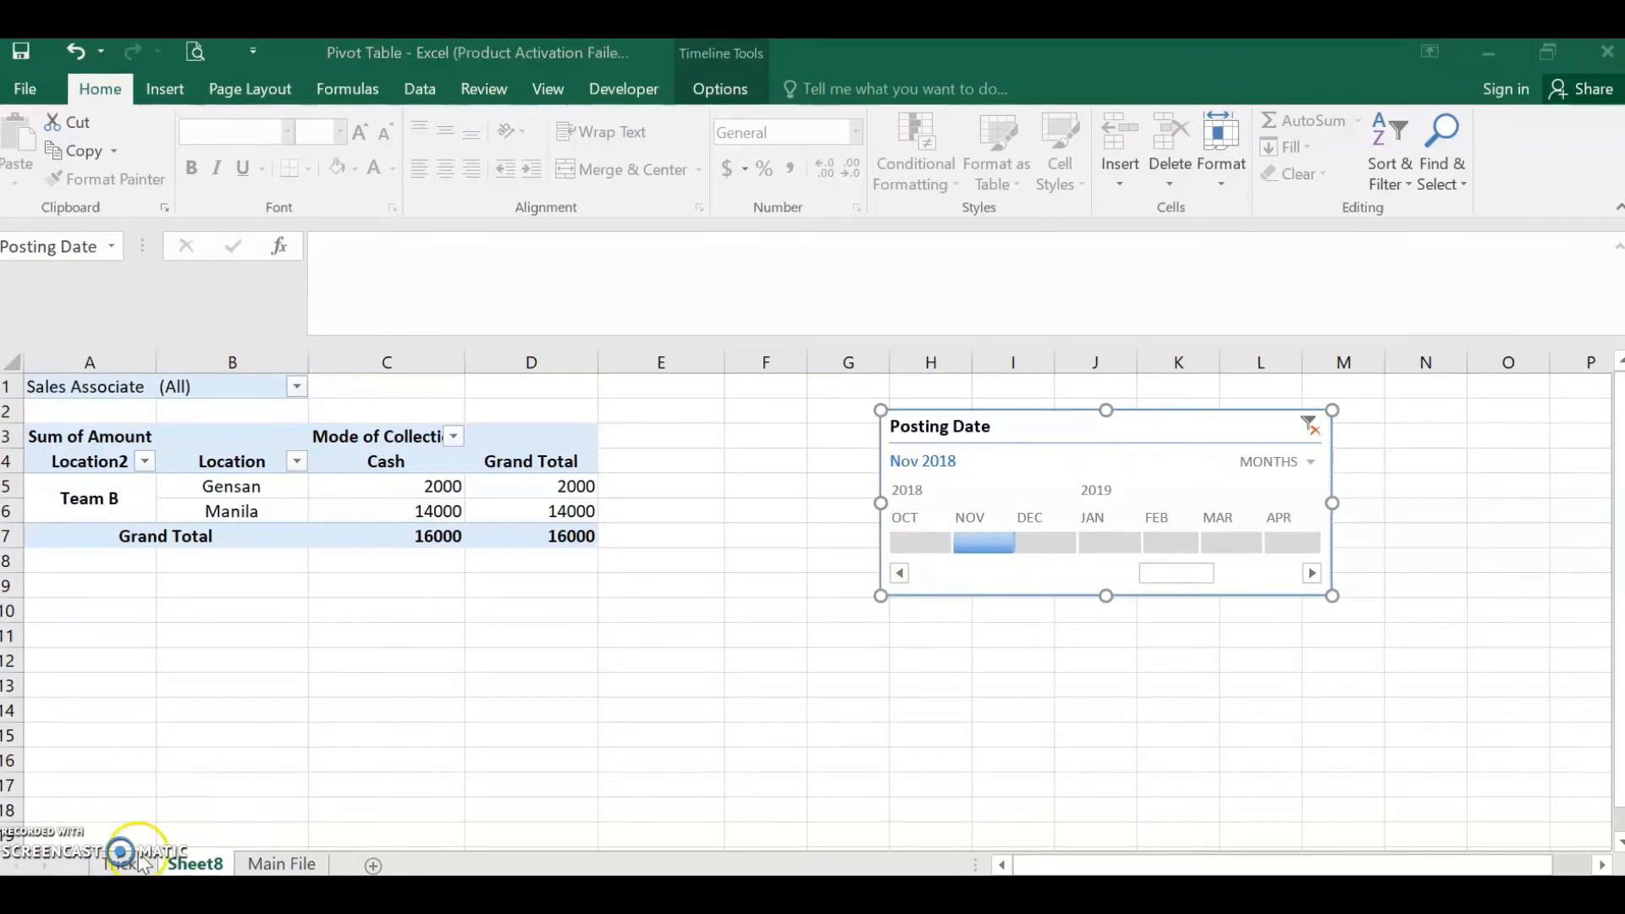
left_click(139, 863)
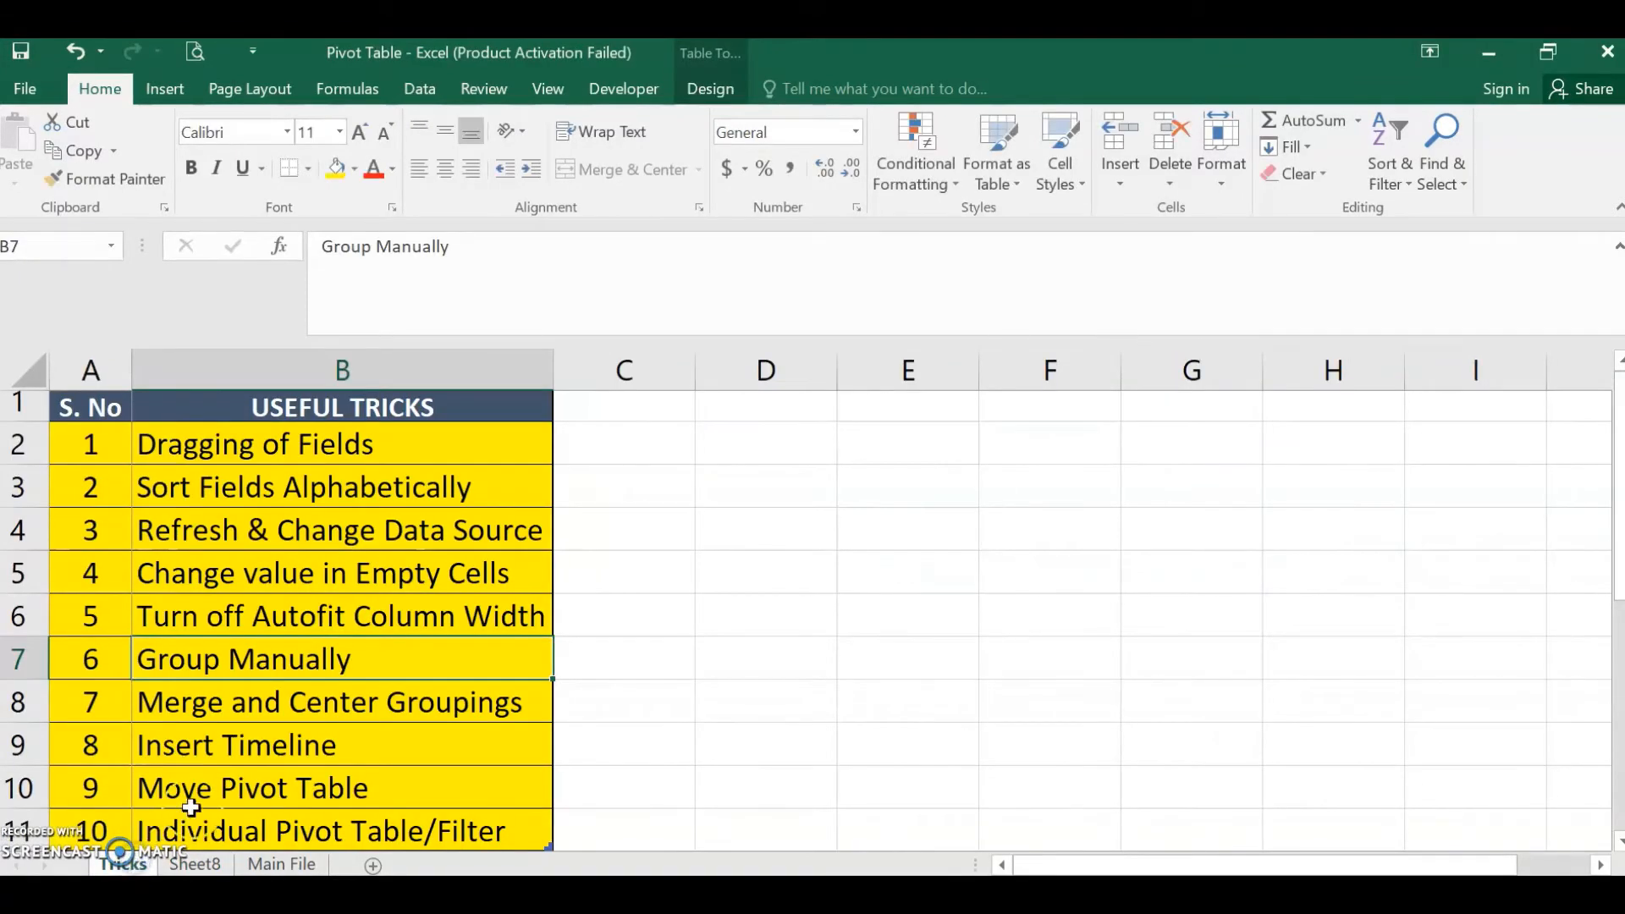
left_click(209, 780)
left_click(212, 864)
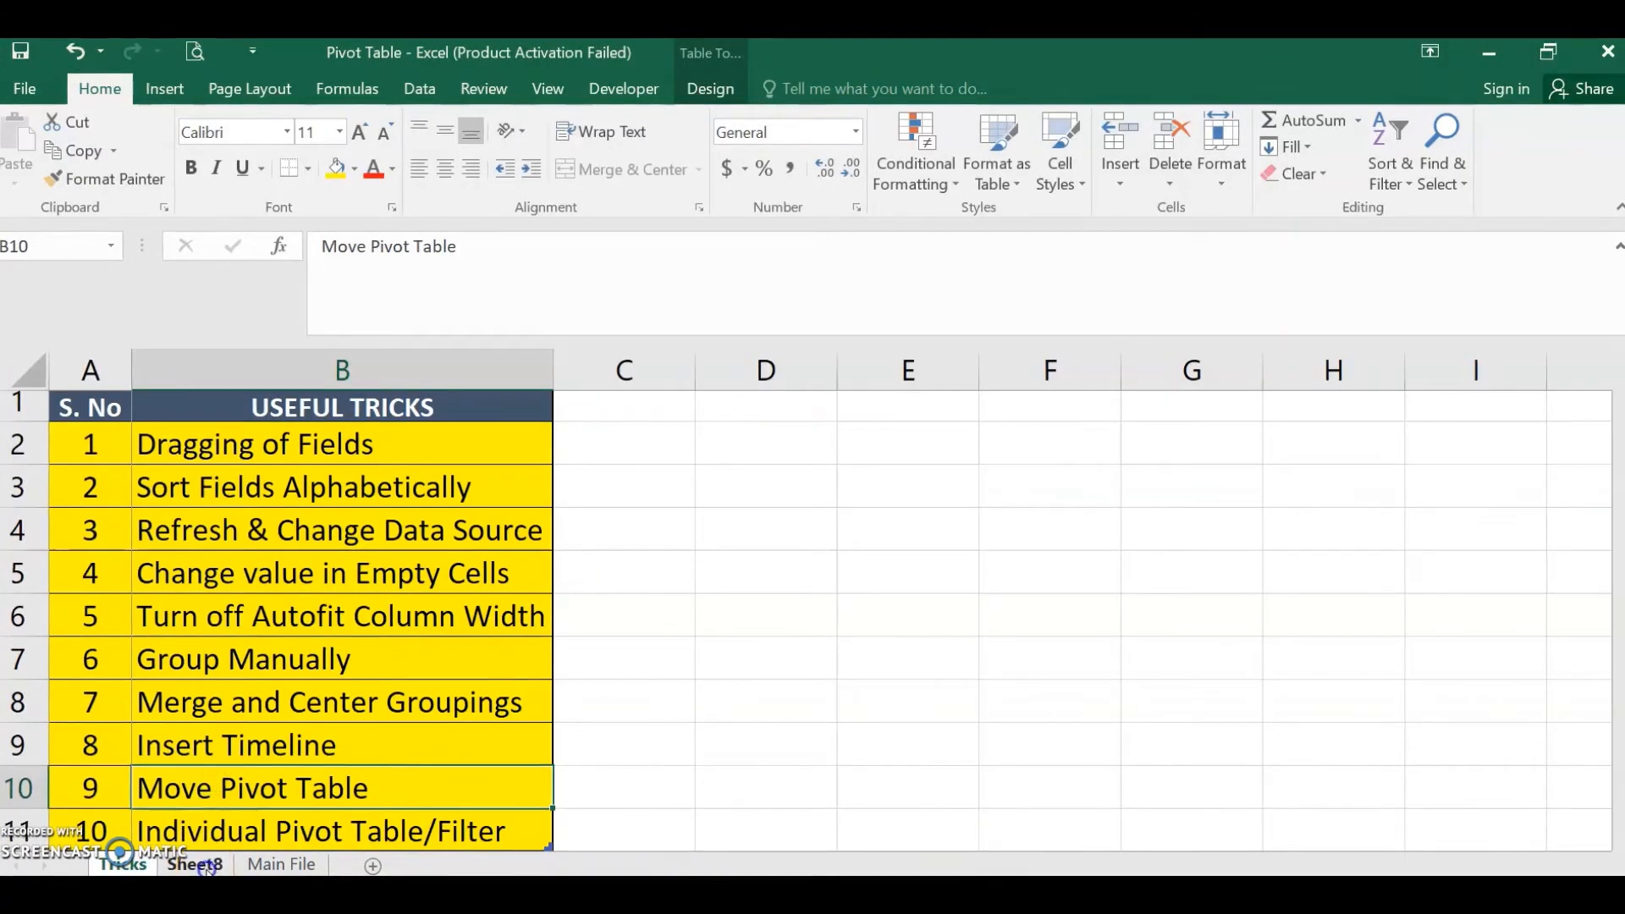
- Move the Sheet8 PivotTable within the existing worksheet so that it starts at cell A11
left_click(423, 658)
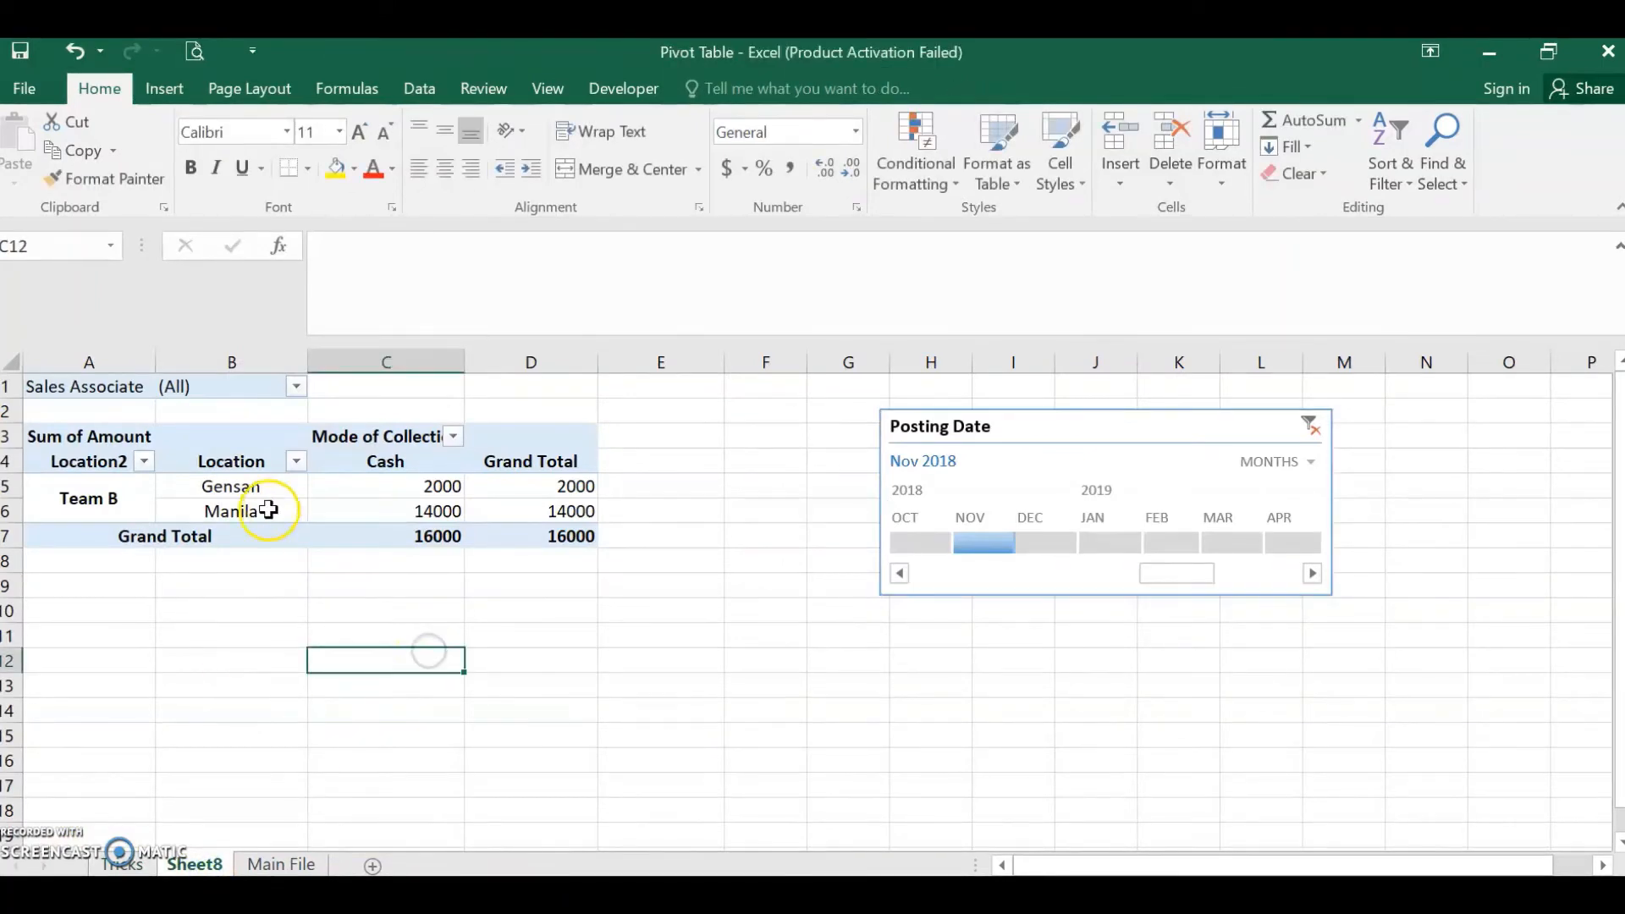
mouse_move(415, 546)
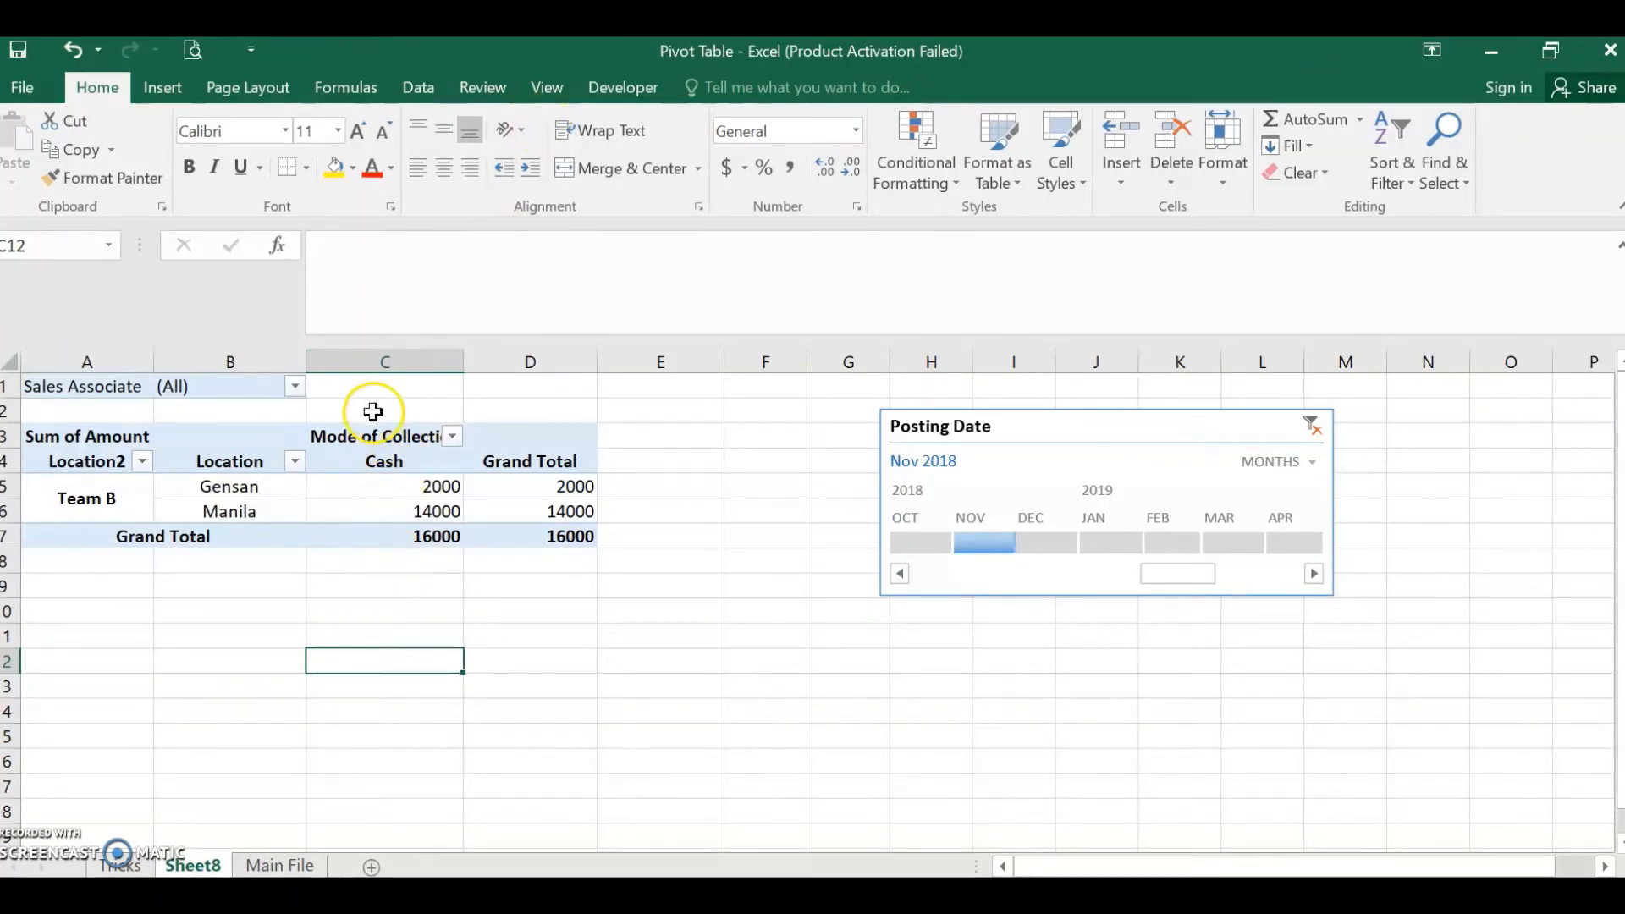
left_click(365, 451)
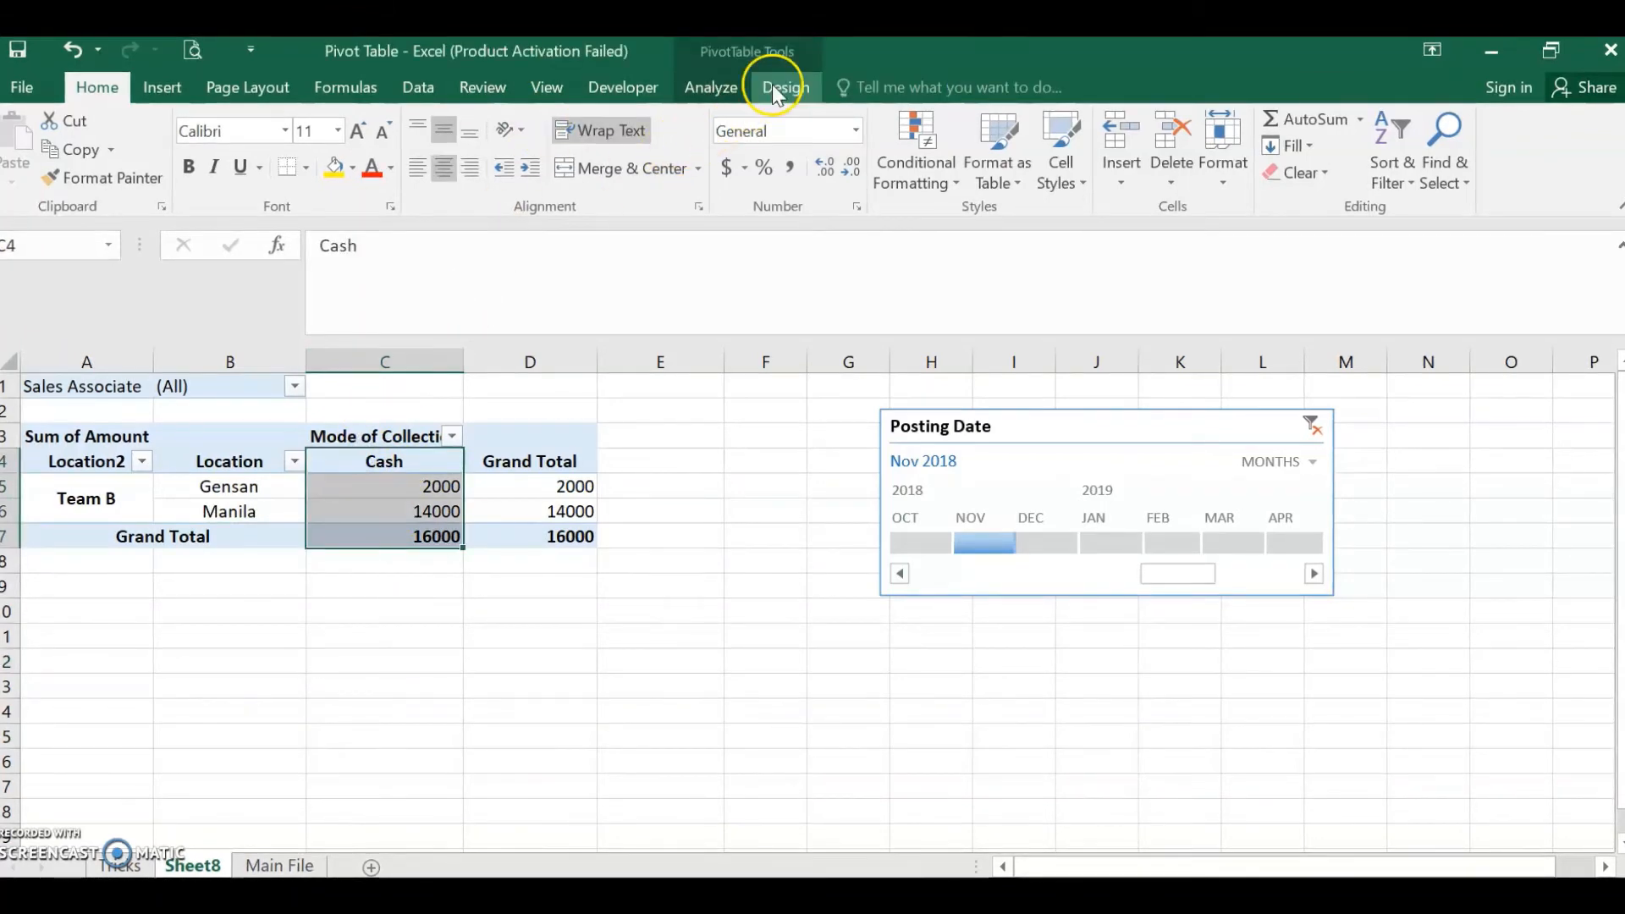
left_click(723, 92)
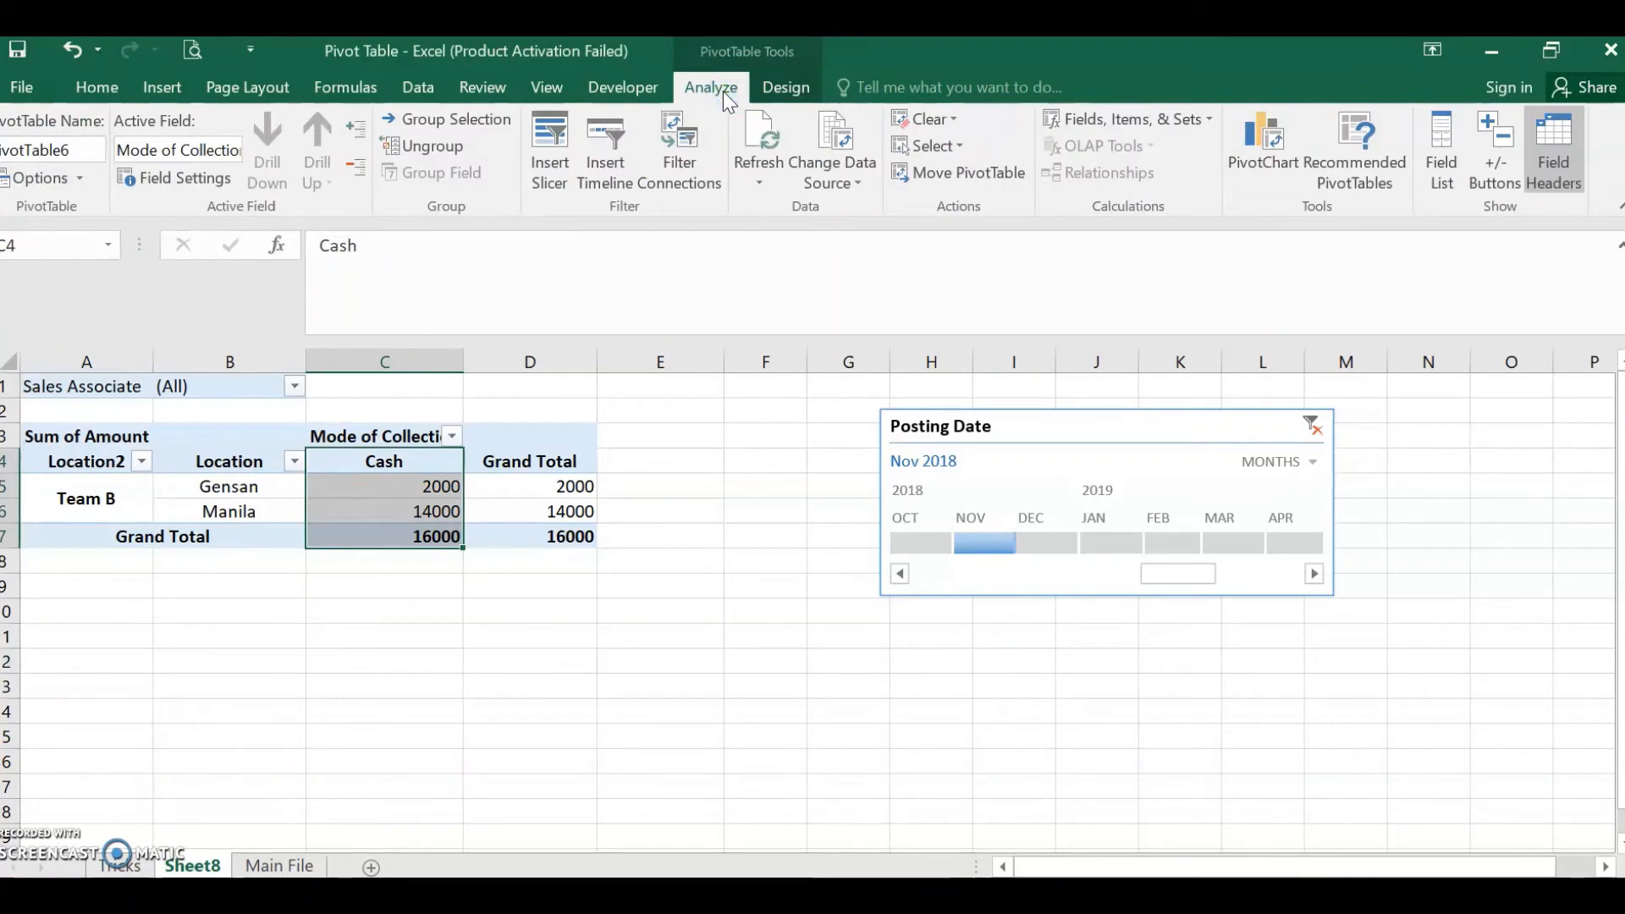
left_click(951, 178)
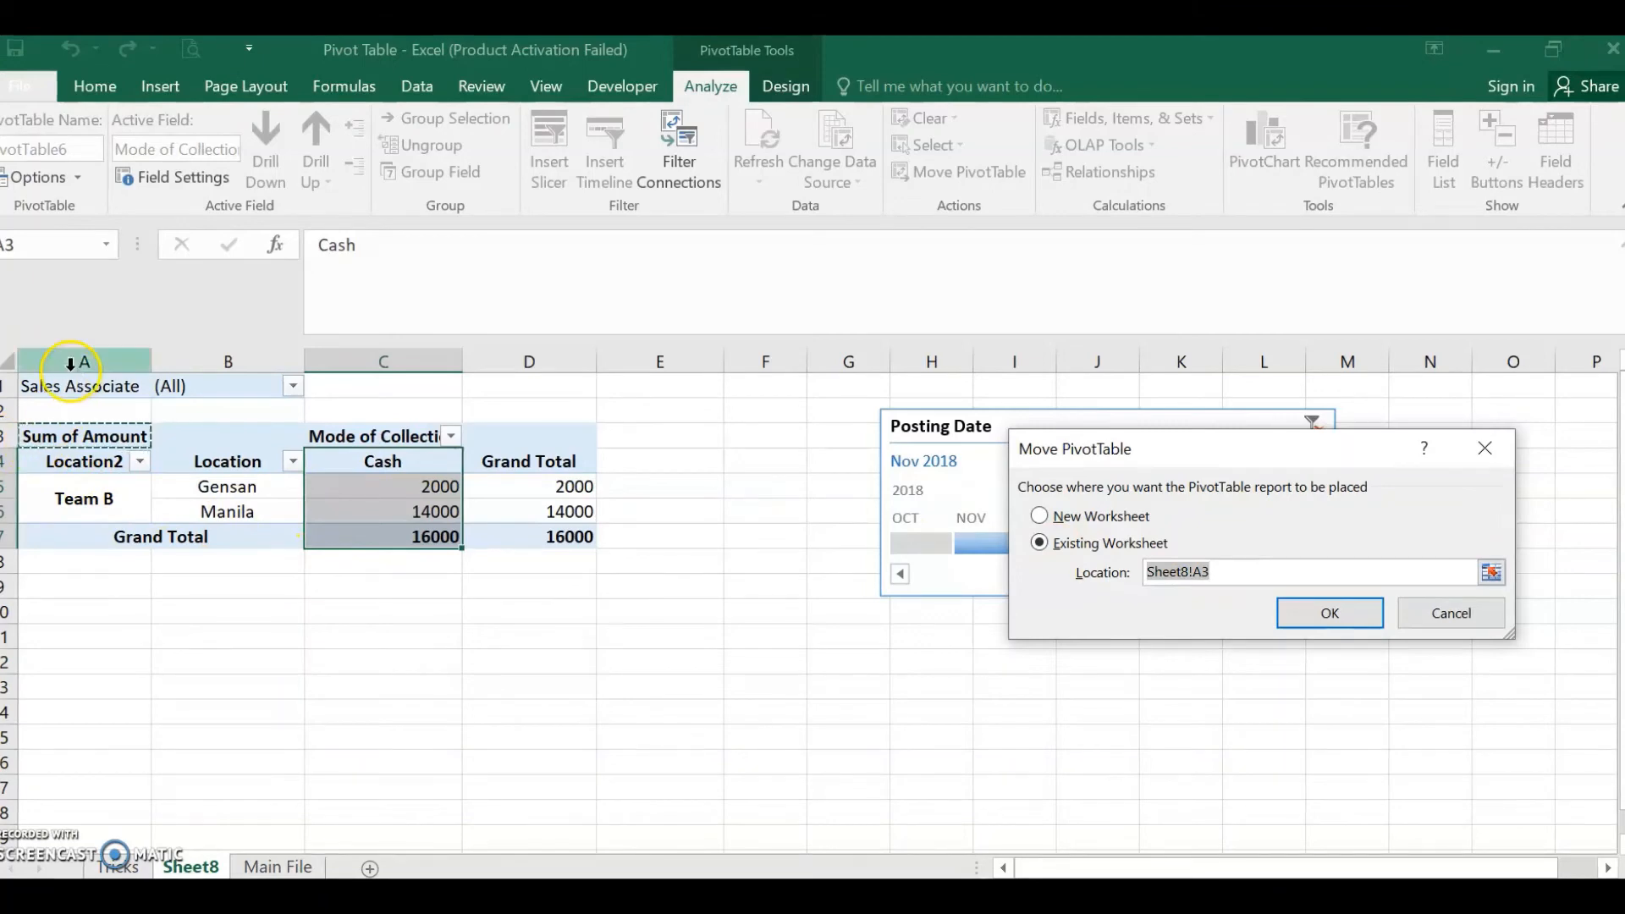
left_click(1339, 631)
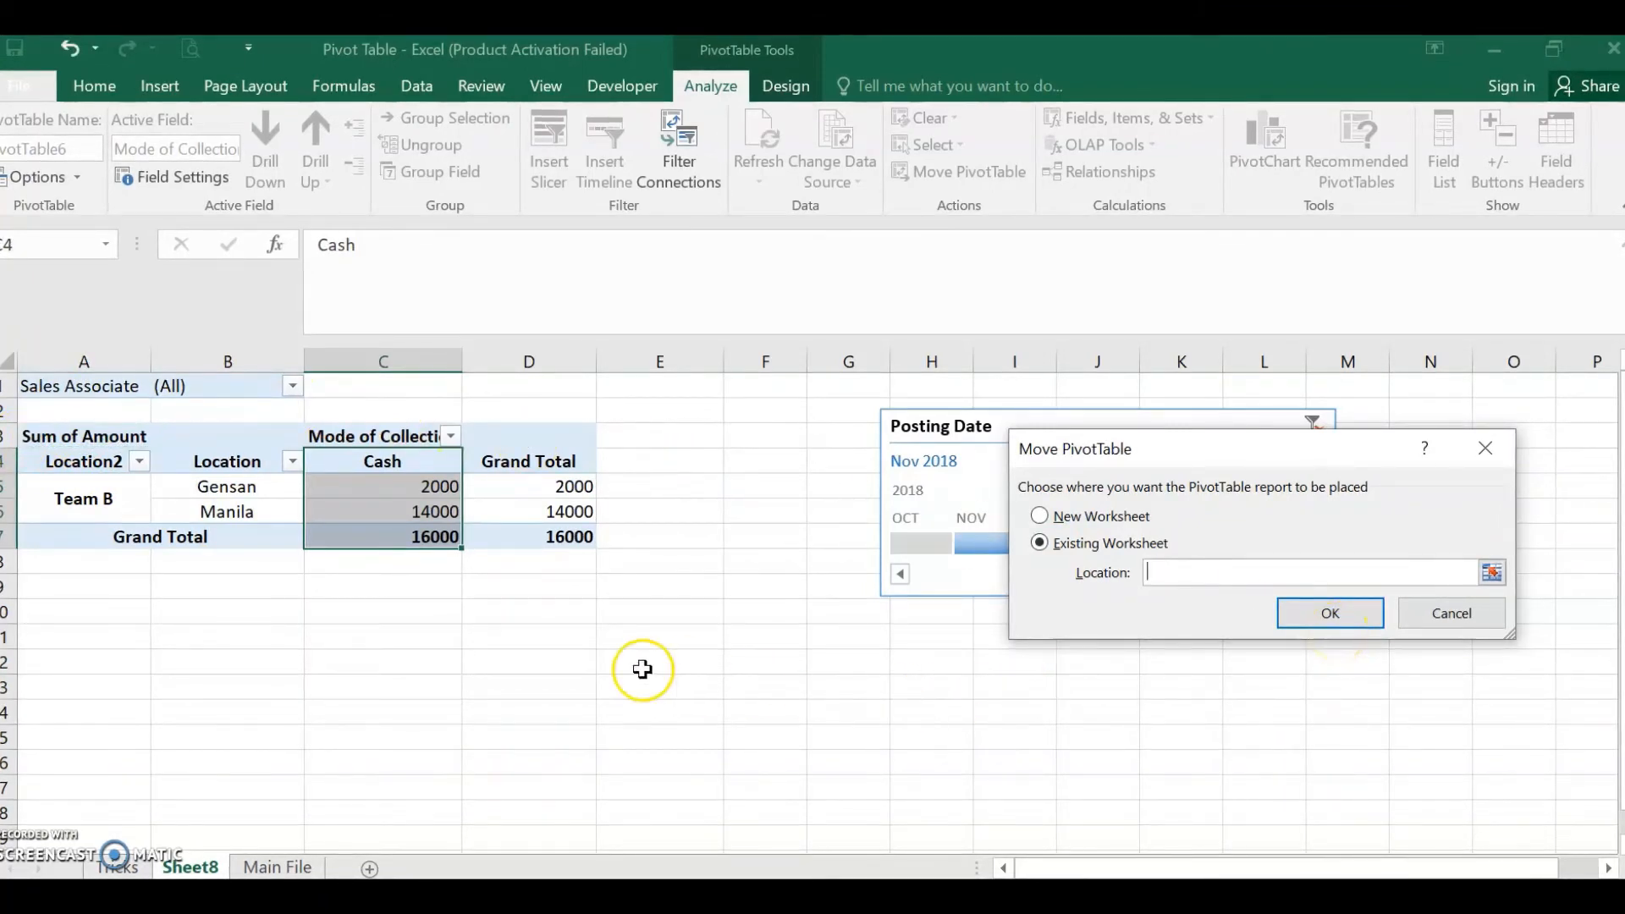
left_click(90, 642)
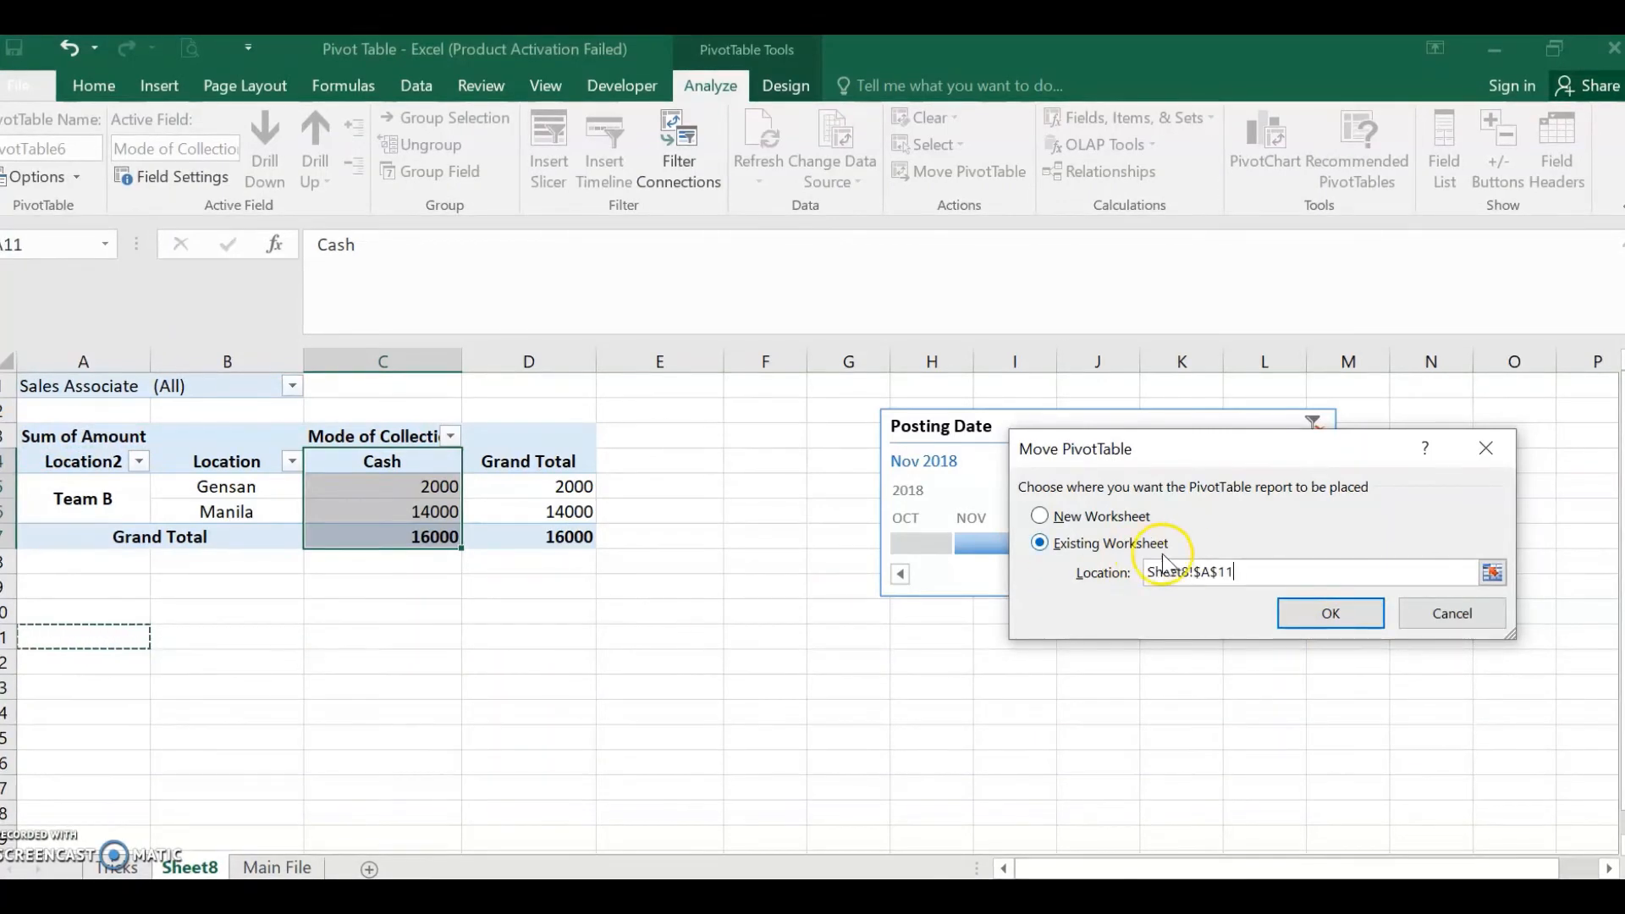
left_click(1330, 613)
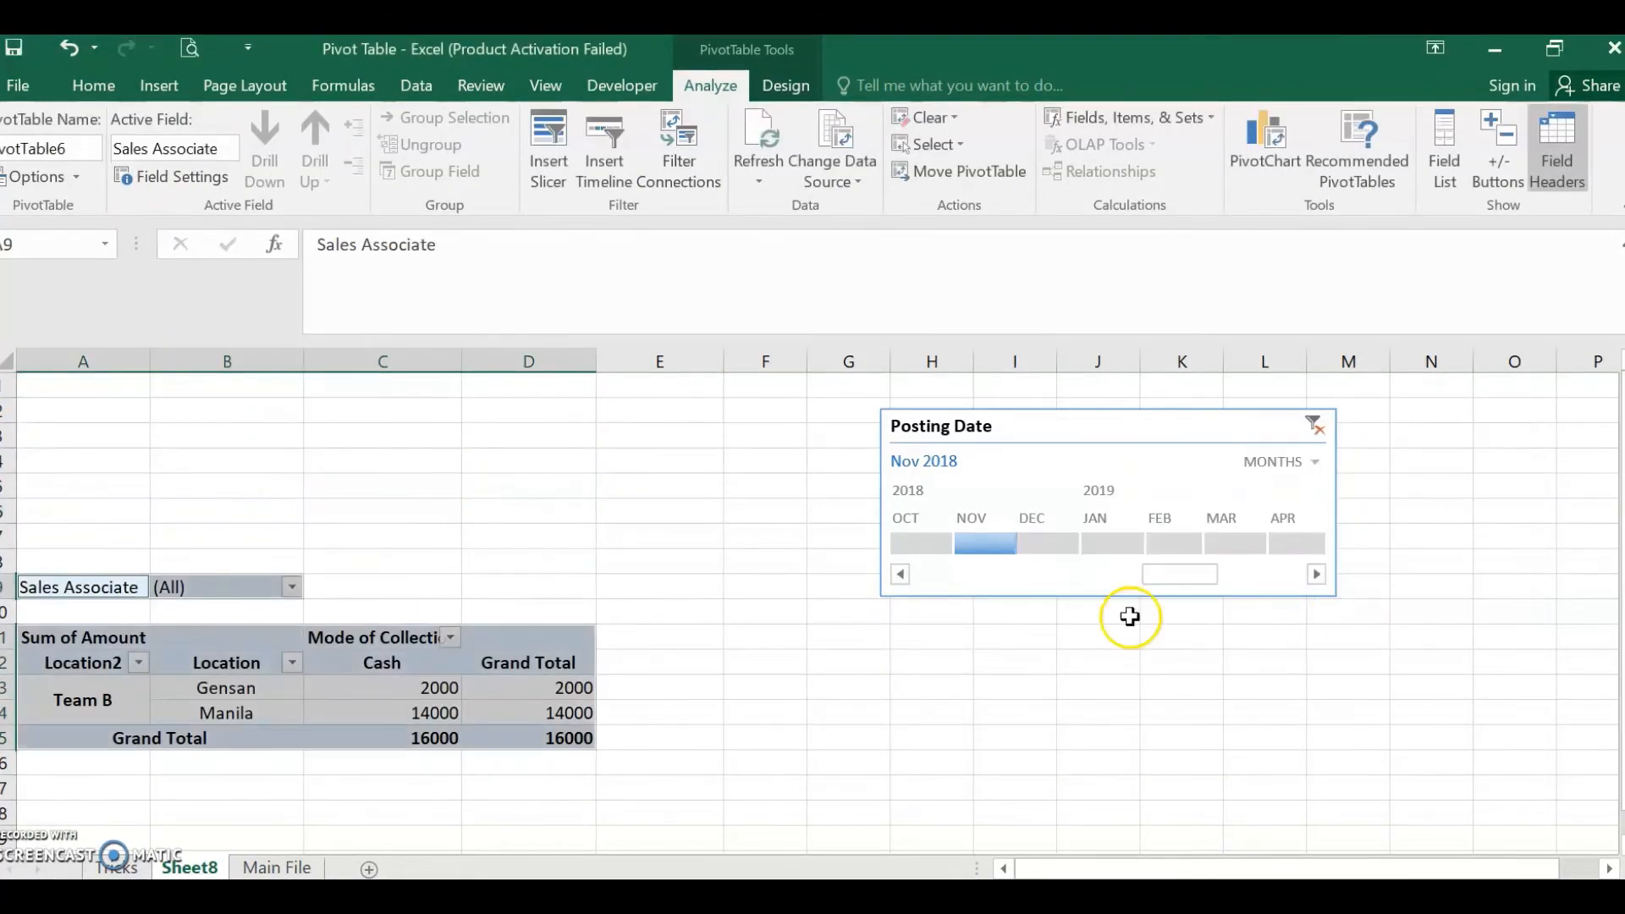
left_click(669, 689)
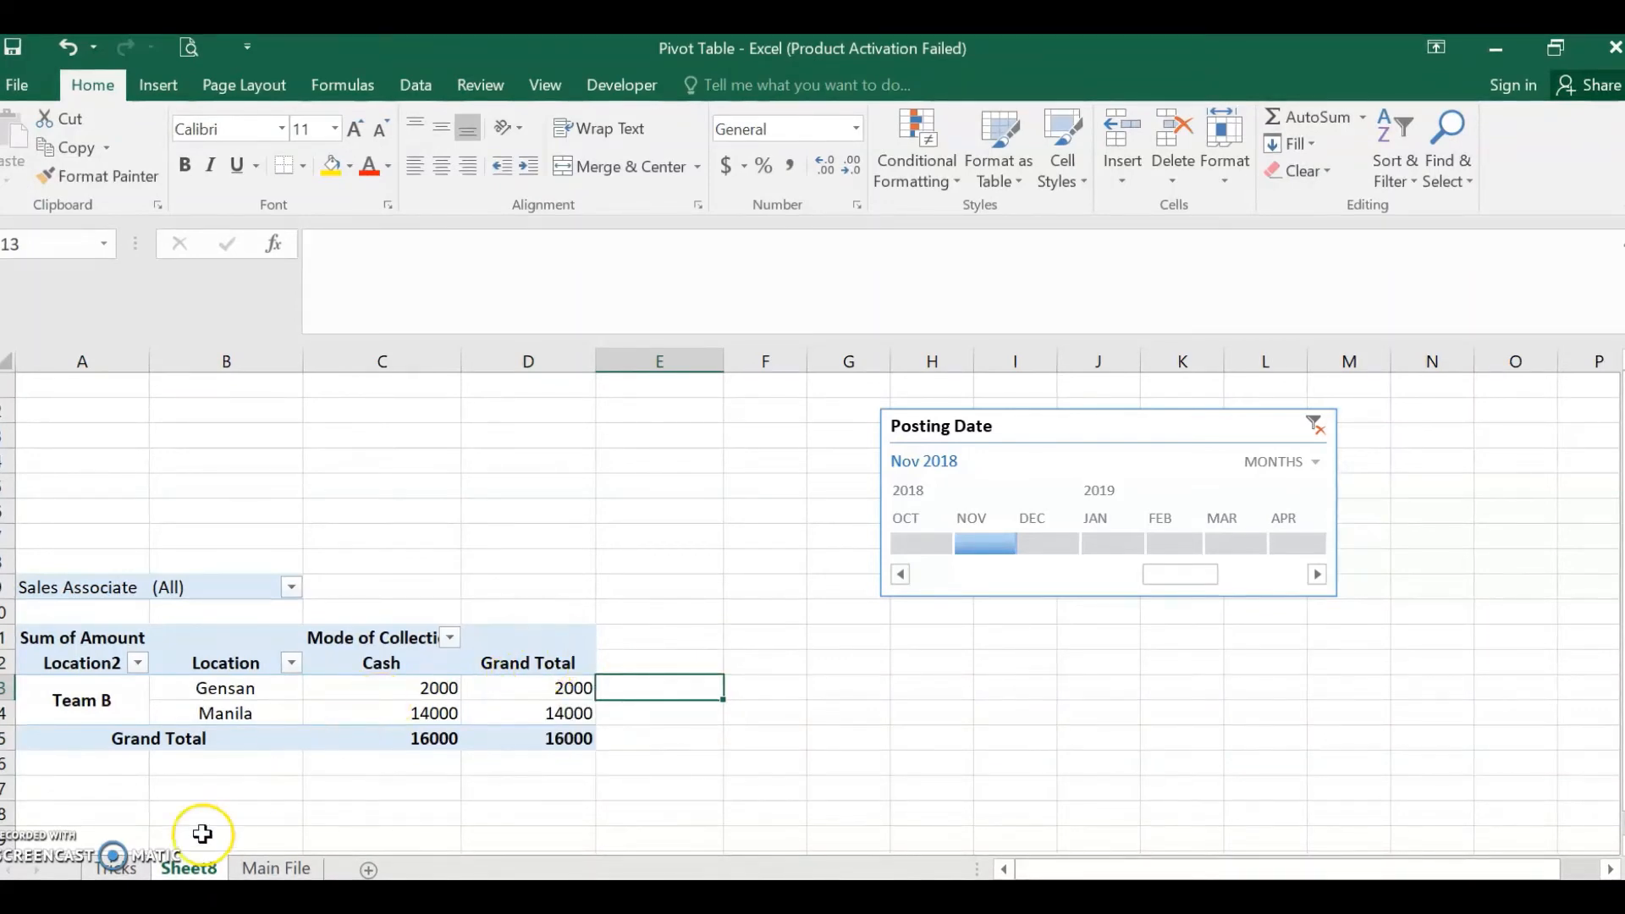
- Undo the move of the PivotTable on Sheet8
key("ctrl+z")
left_click(97, 787)
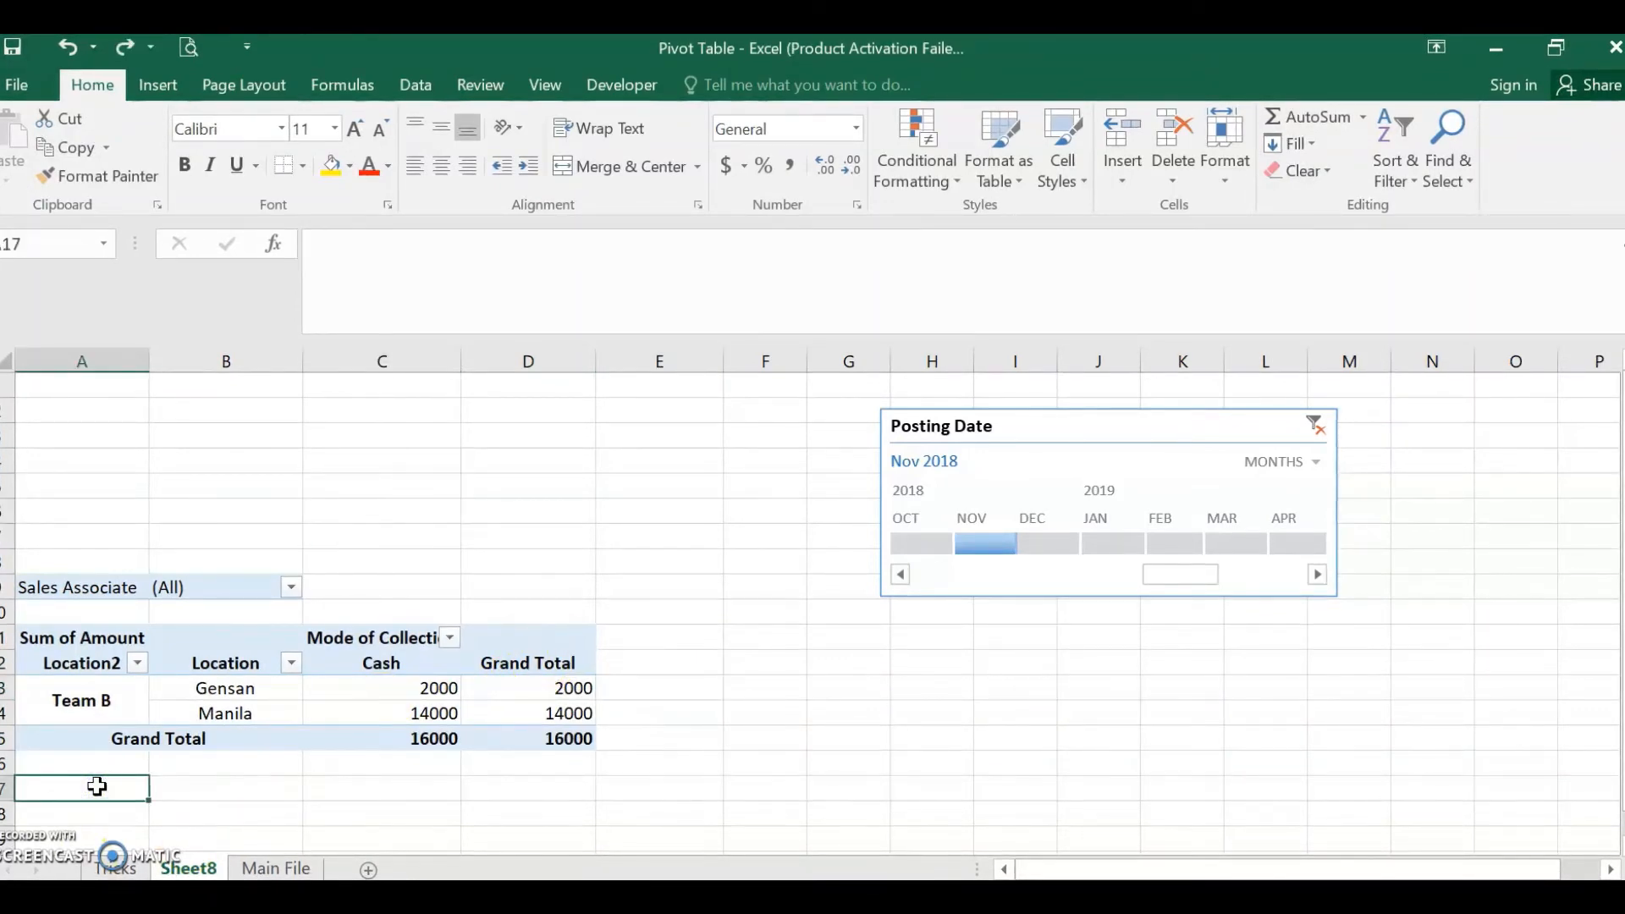
key("ctrl+z")
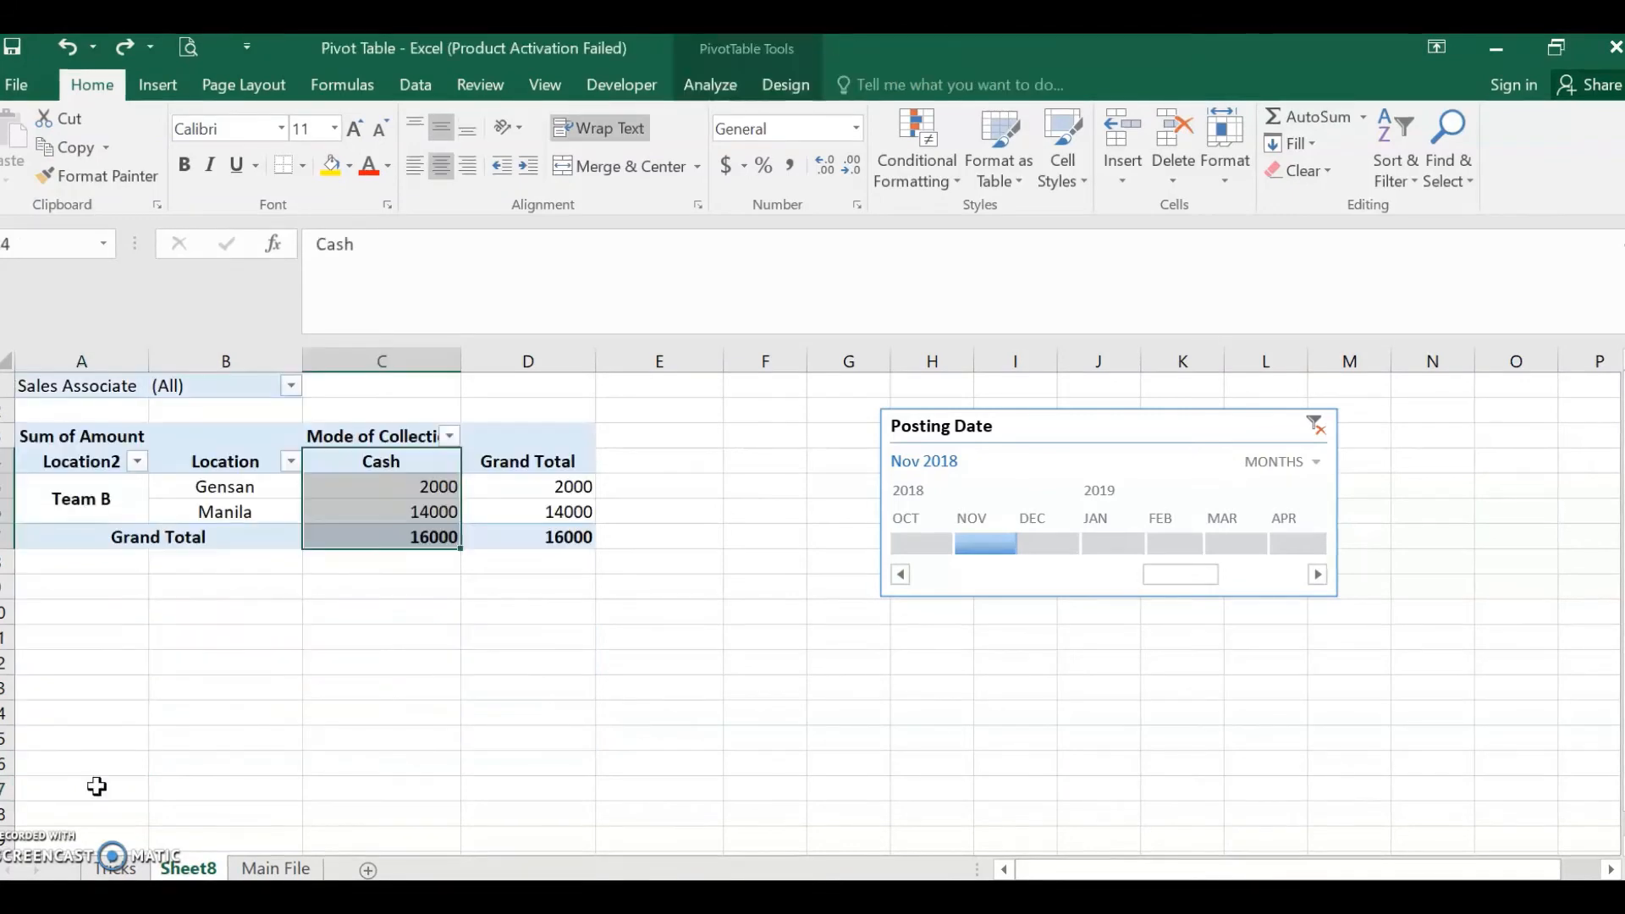
- Look at the Individual Pivot Table/Filter entry in the Tricks sheet's list and return to Sheet8
left_click(115, 868)
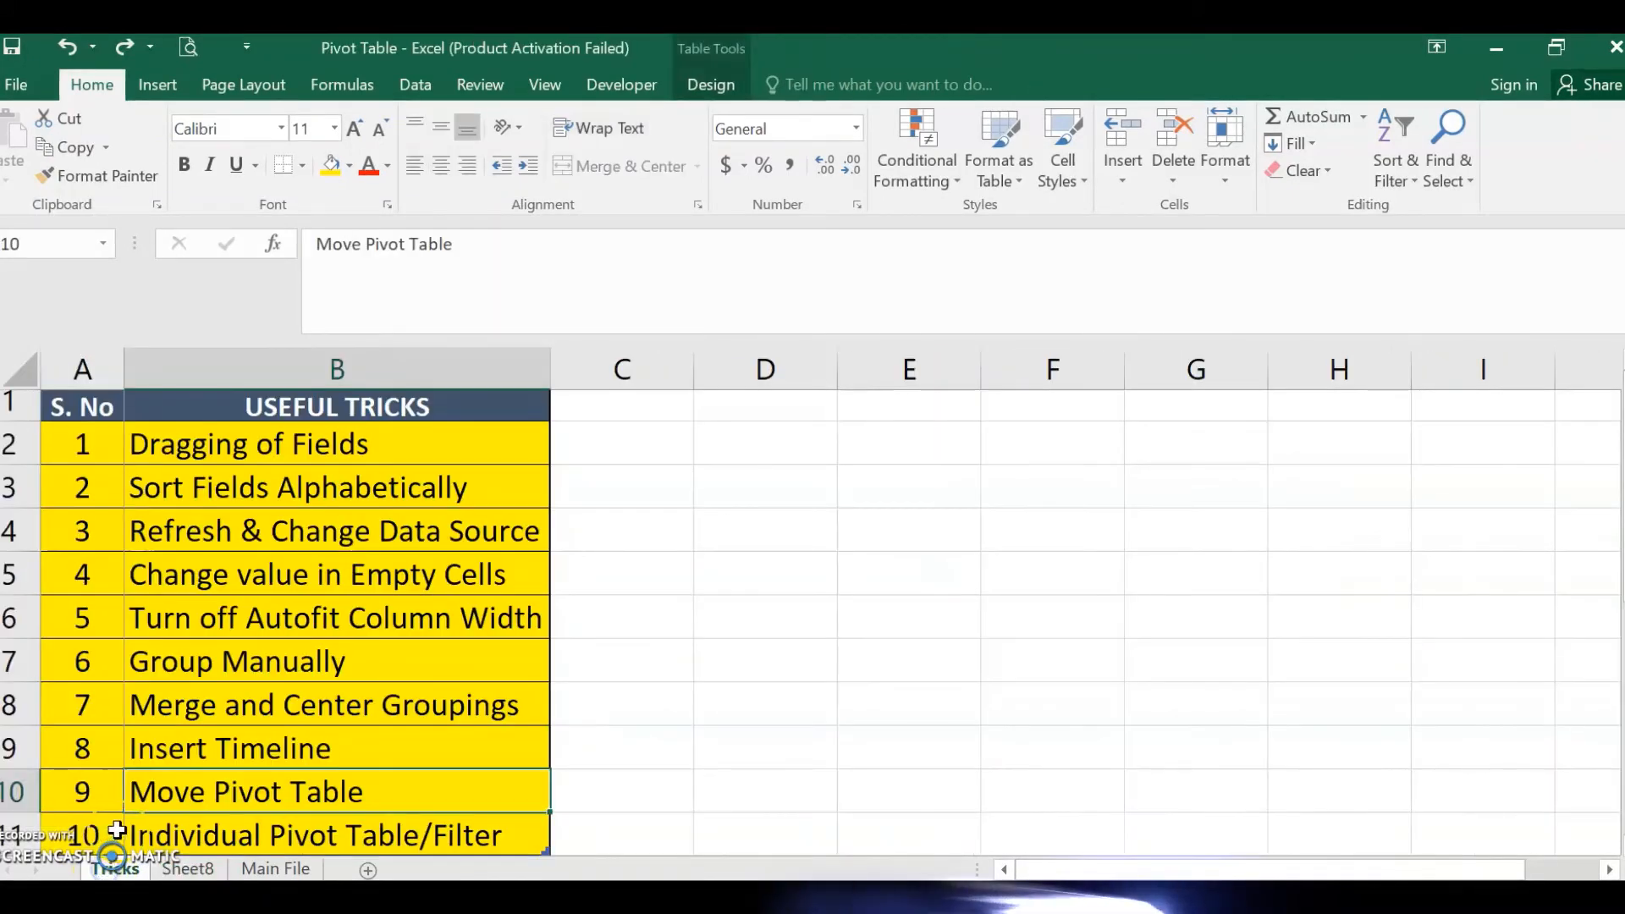
scroll(116, 828, "down", 1)
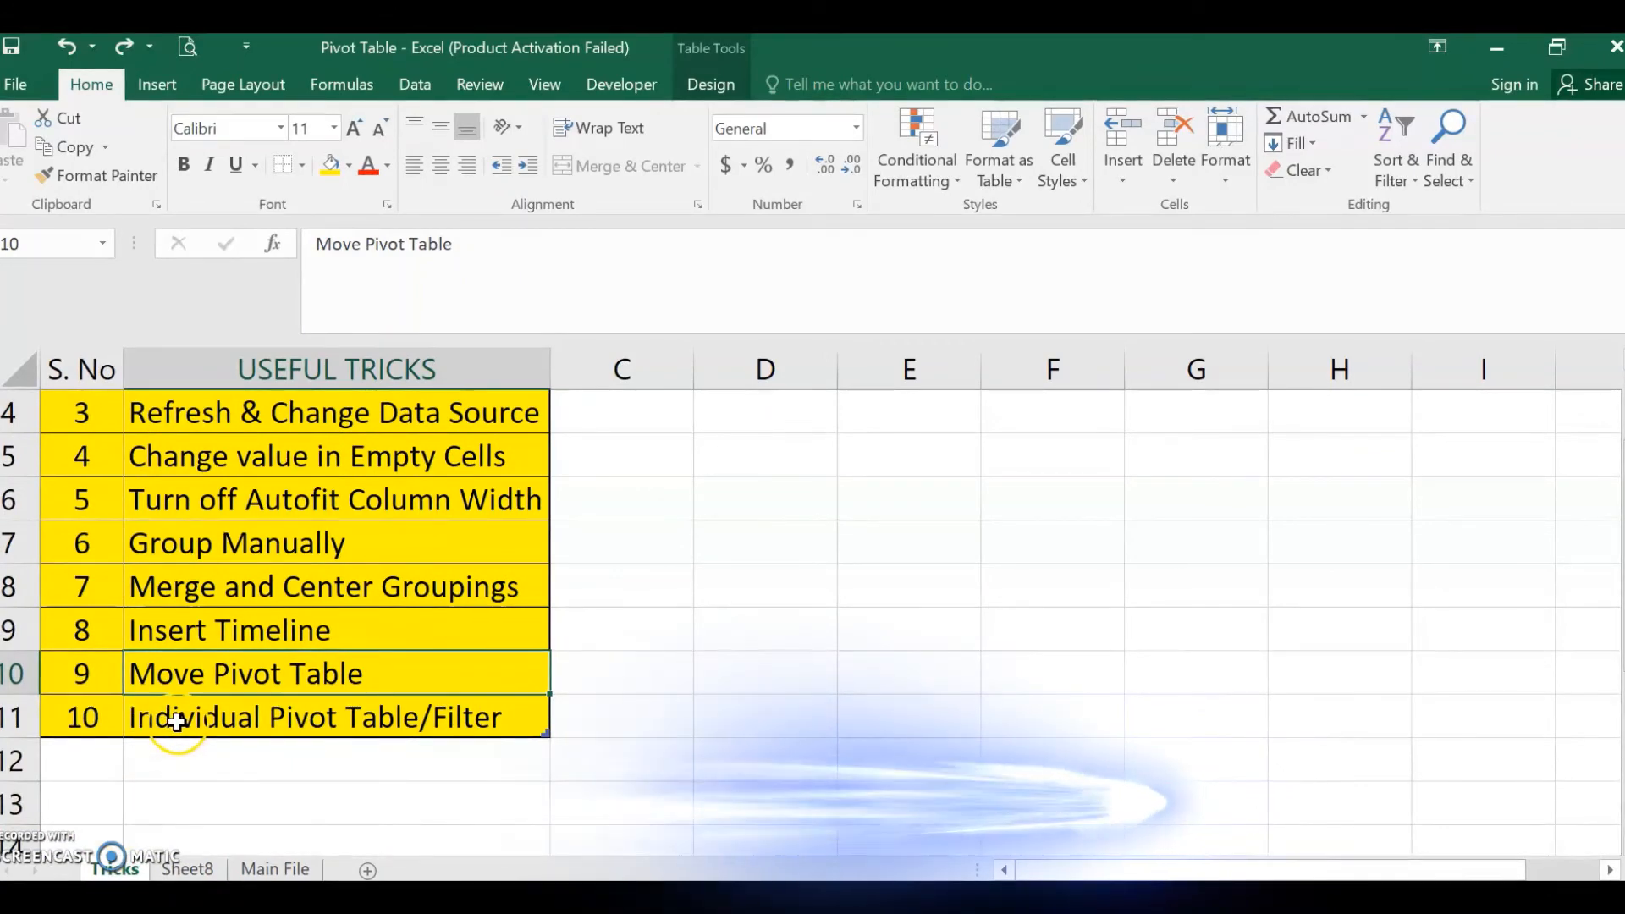
left_click(187, 868)
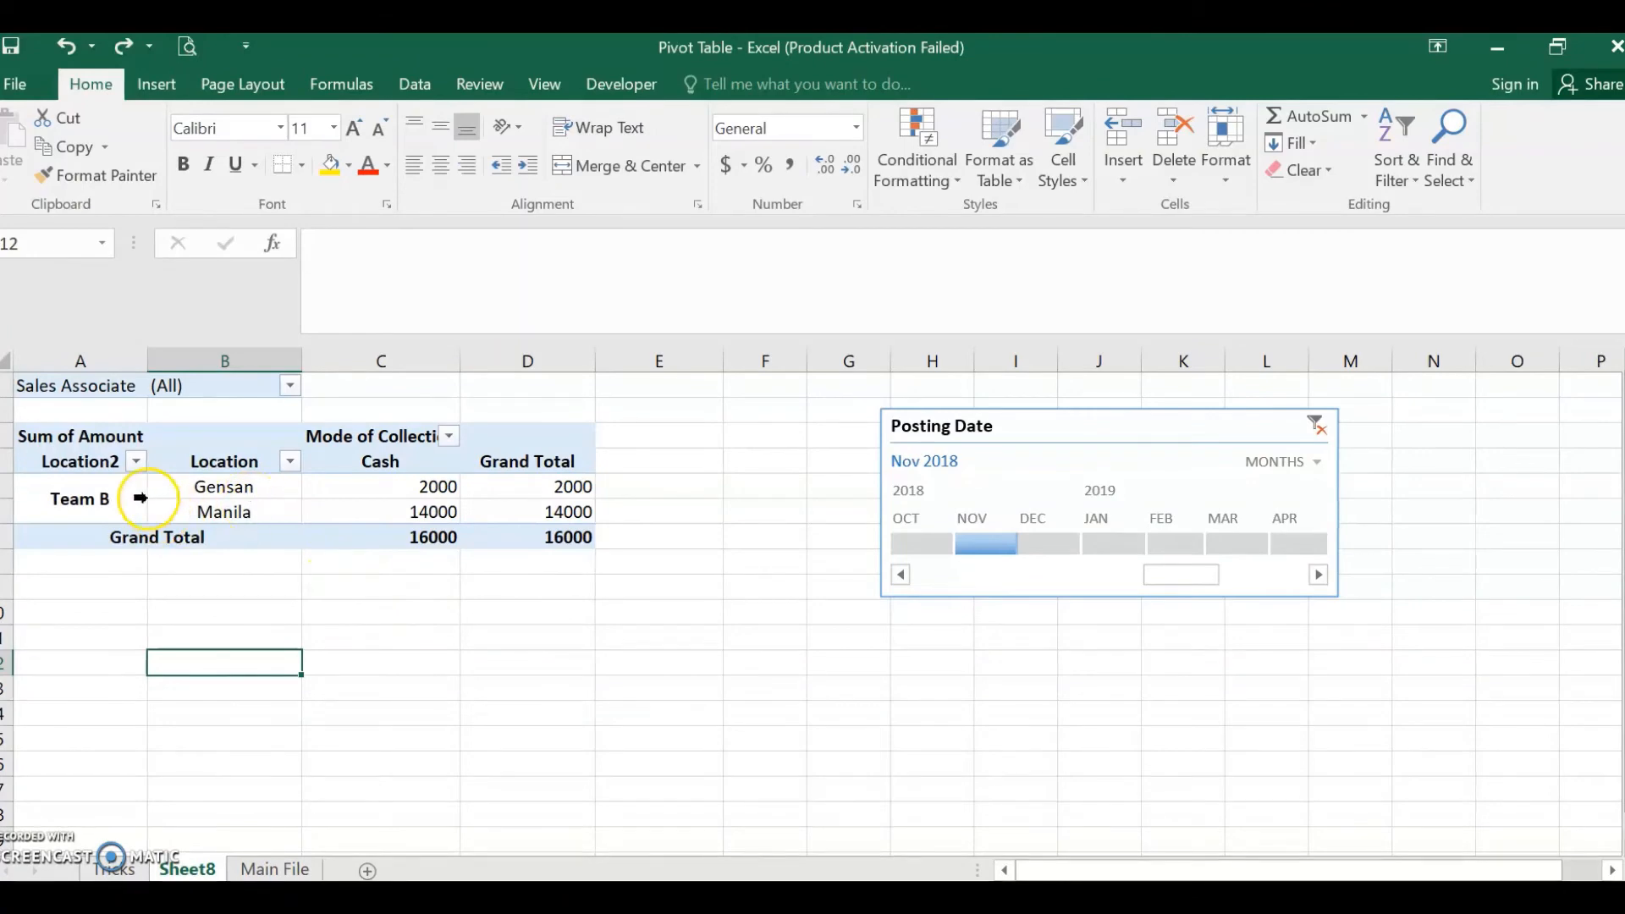
- Look through the choices offered by the Sales Associate report filter and close its list
left_click(288, 386)
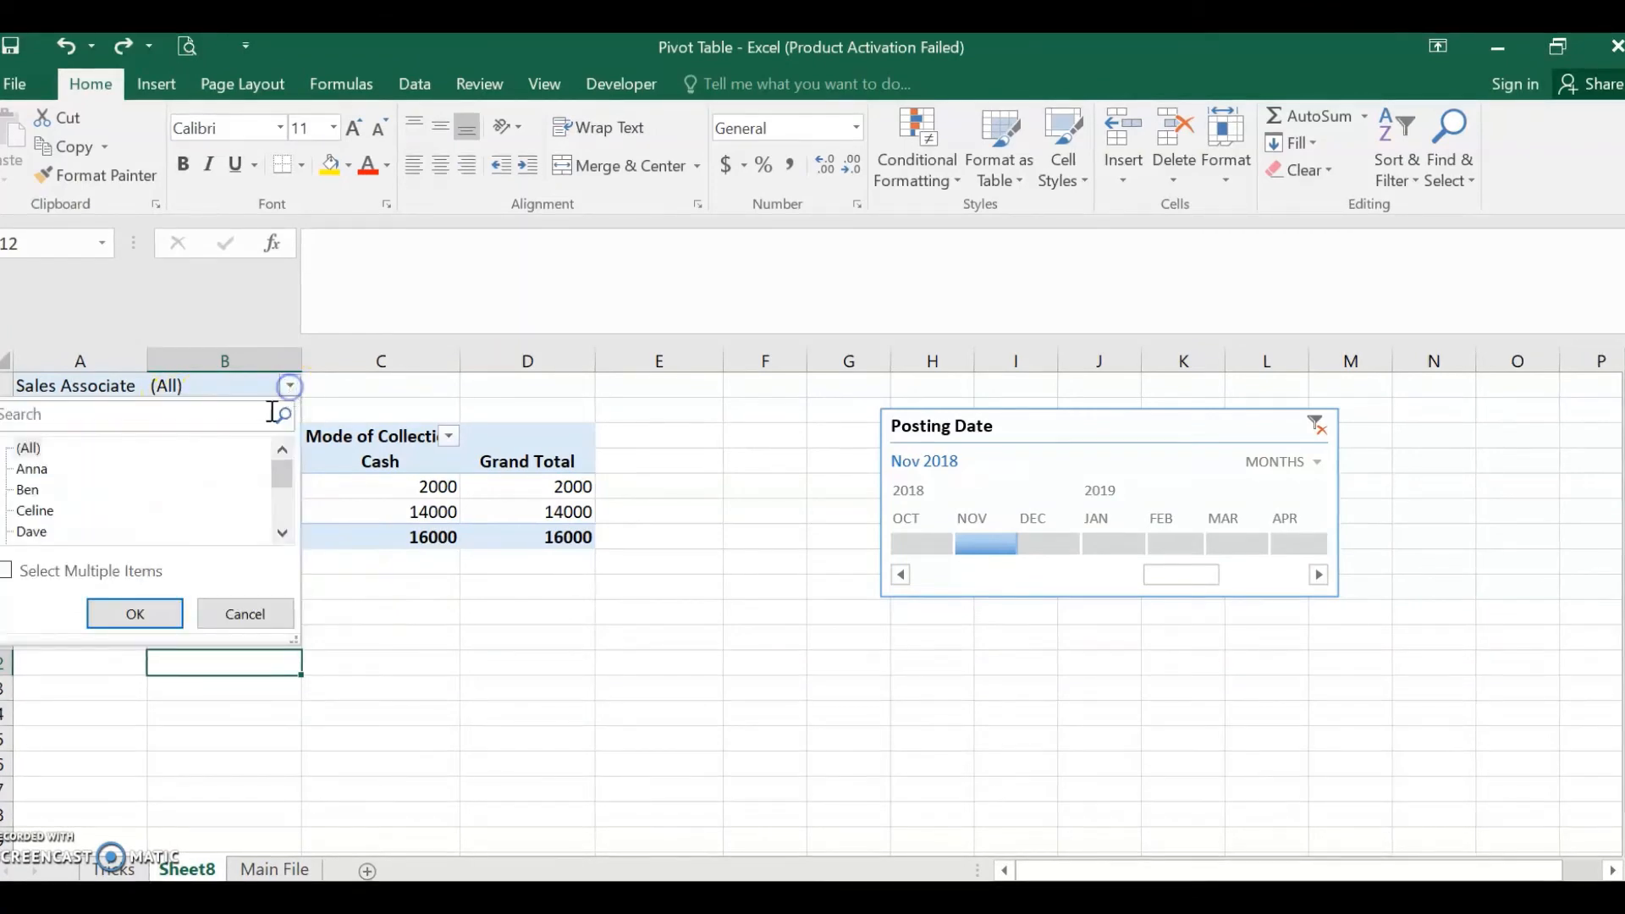
left_click(288, 542)
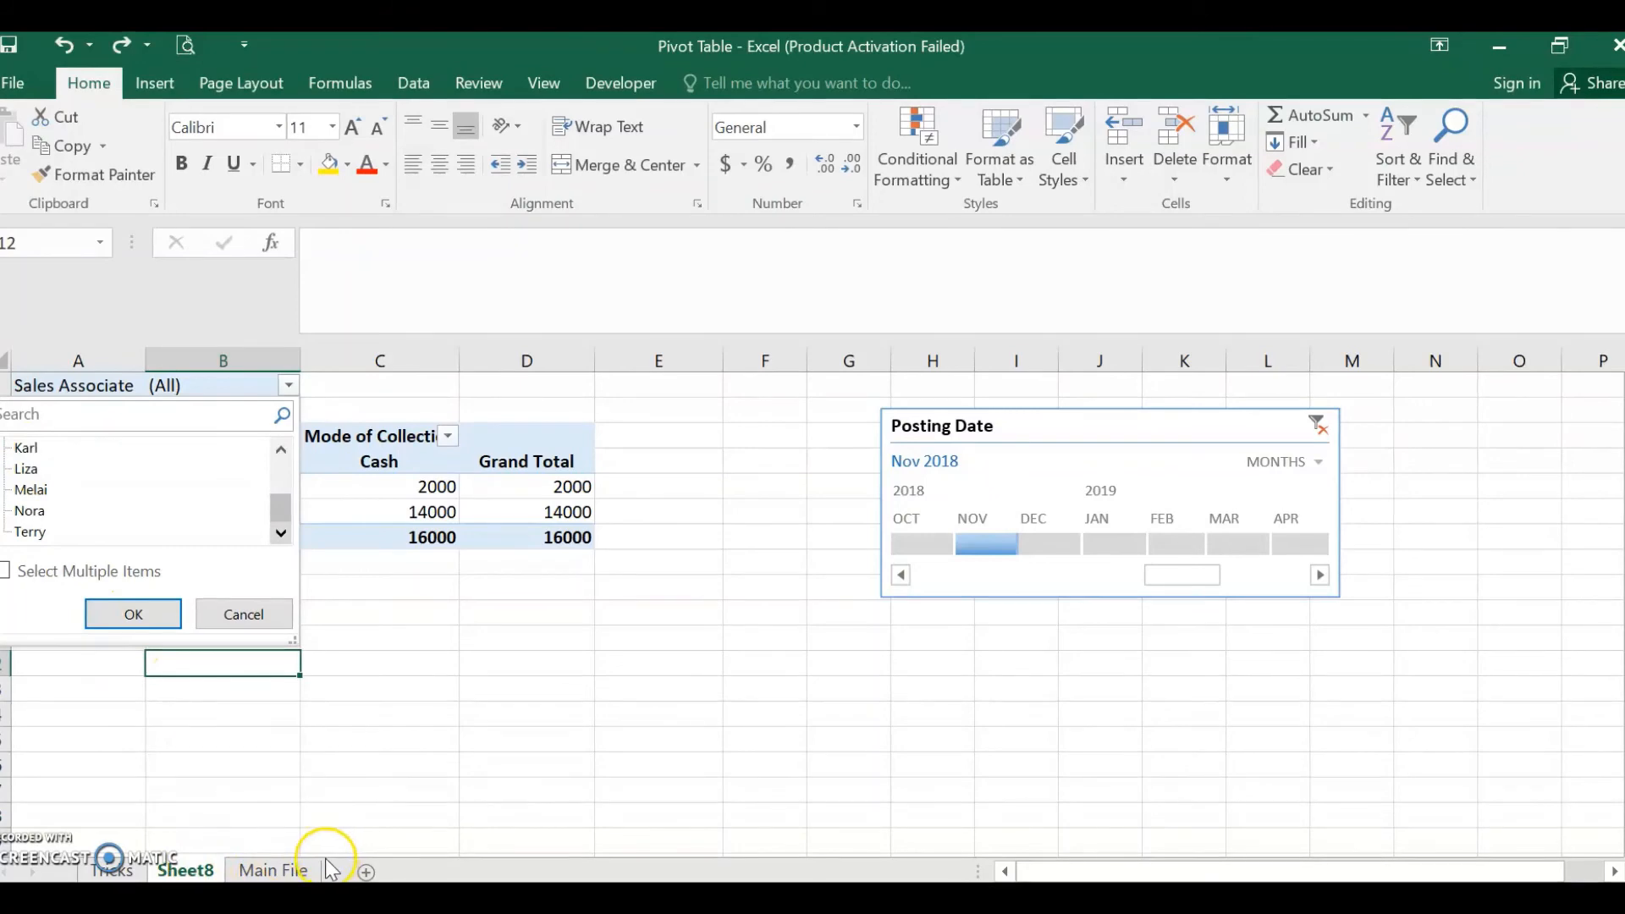
left_click(244, 614)
left_click(348, 635)
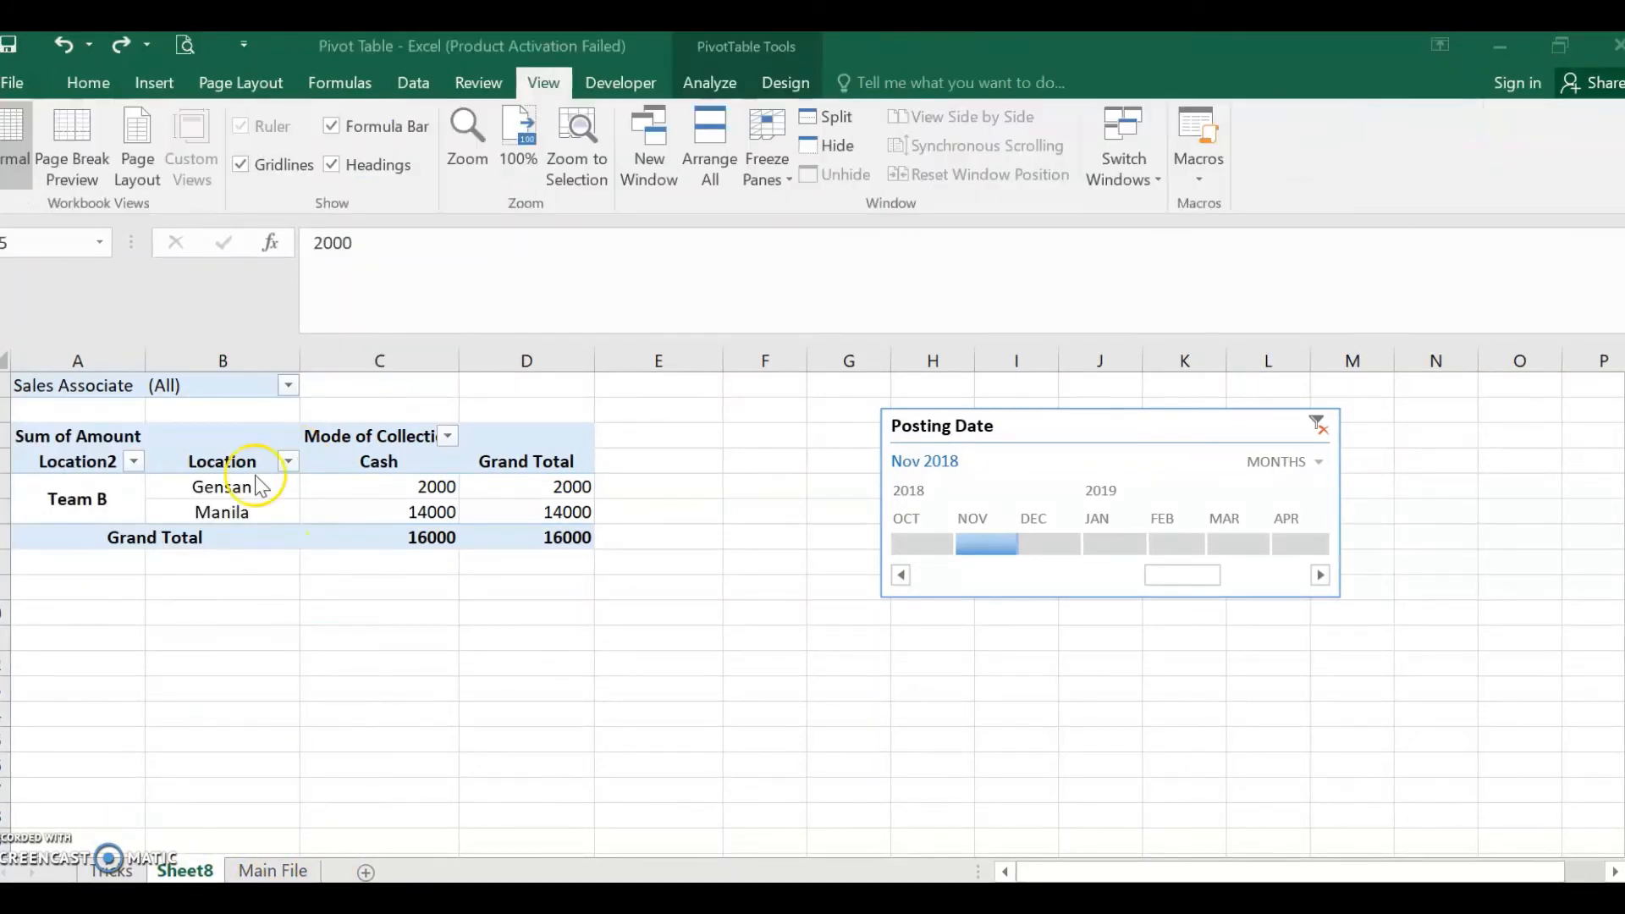
- Select the Gensan cell, look for the Show Report Filter Pages option and check the Sales Associate filter's choices again
left_click(247, 485)
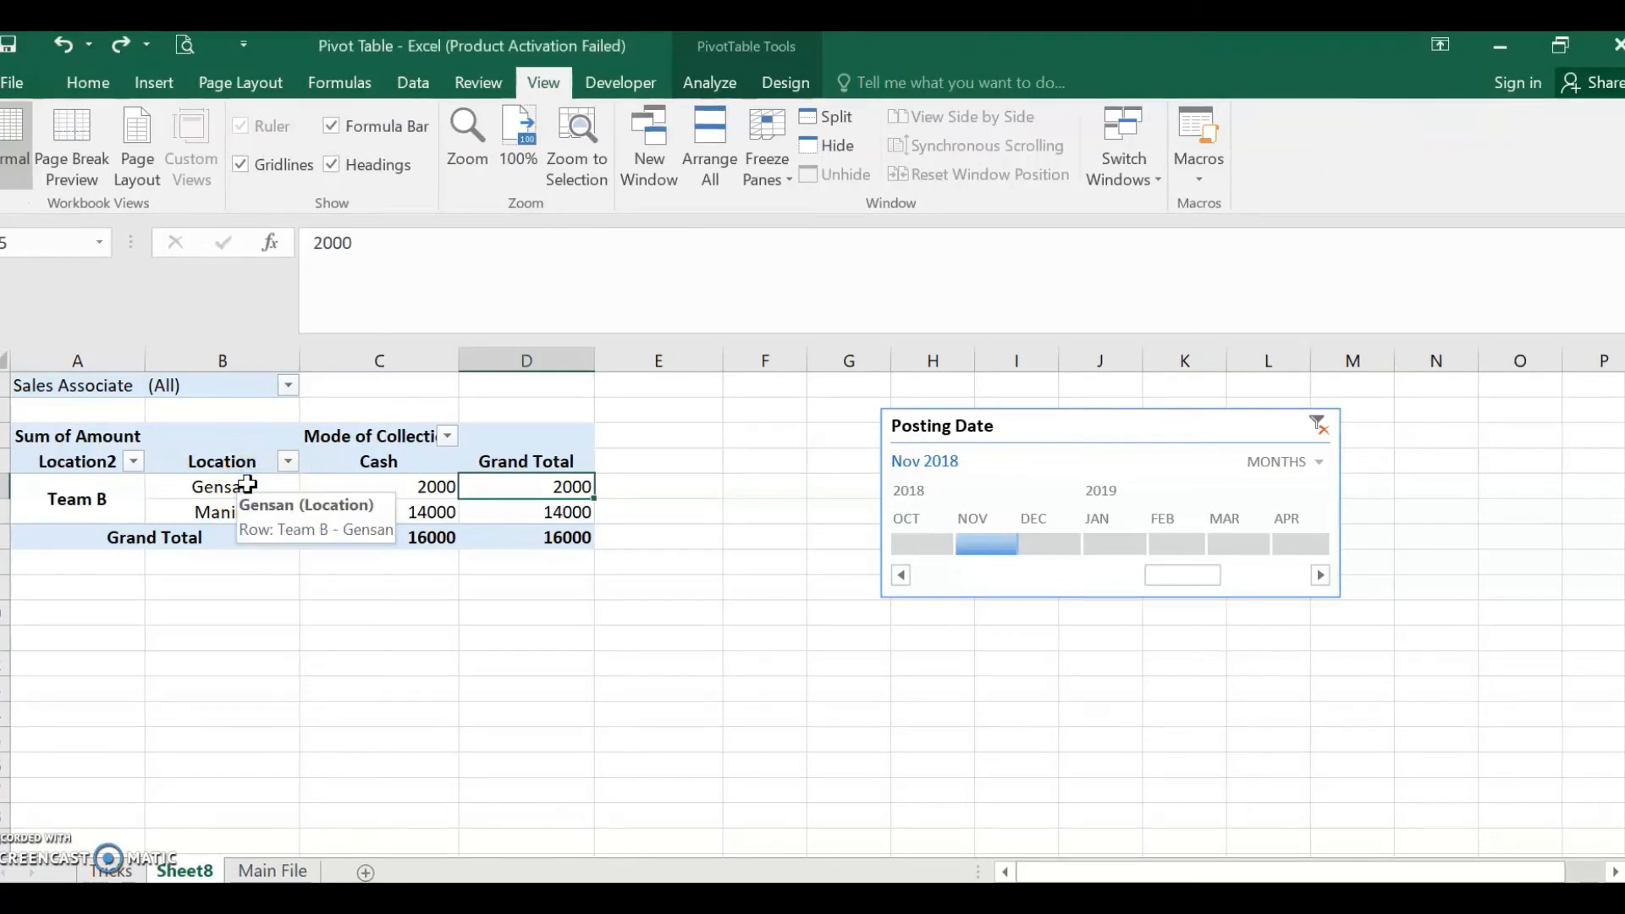
left_click(247, 485)
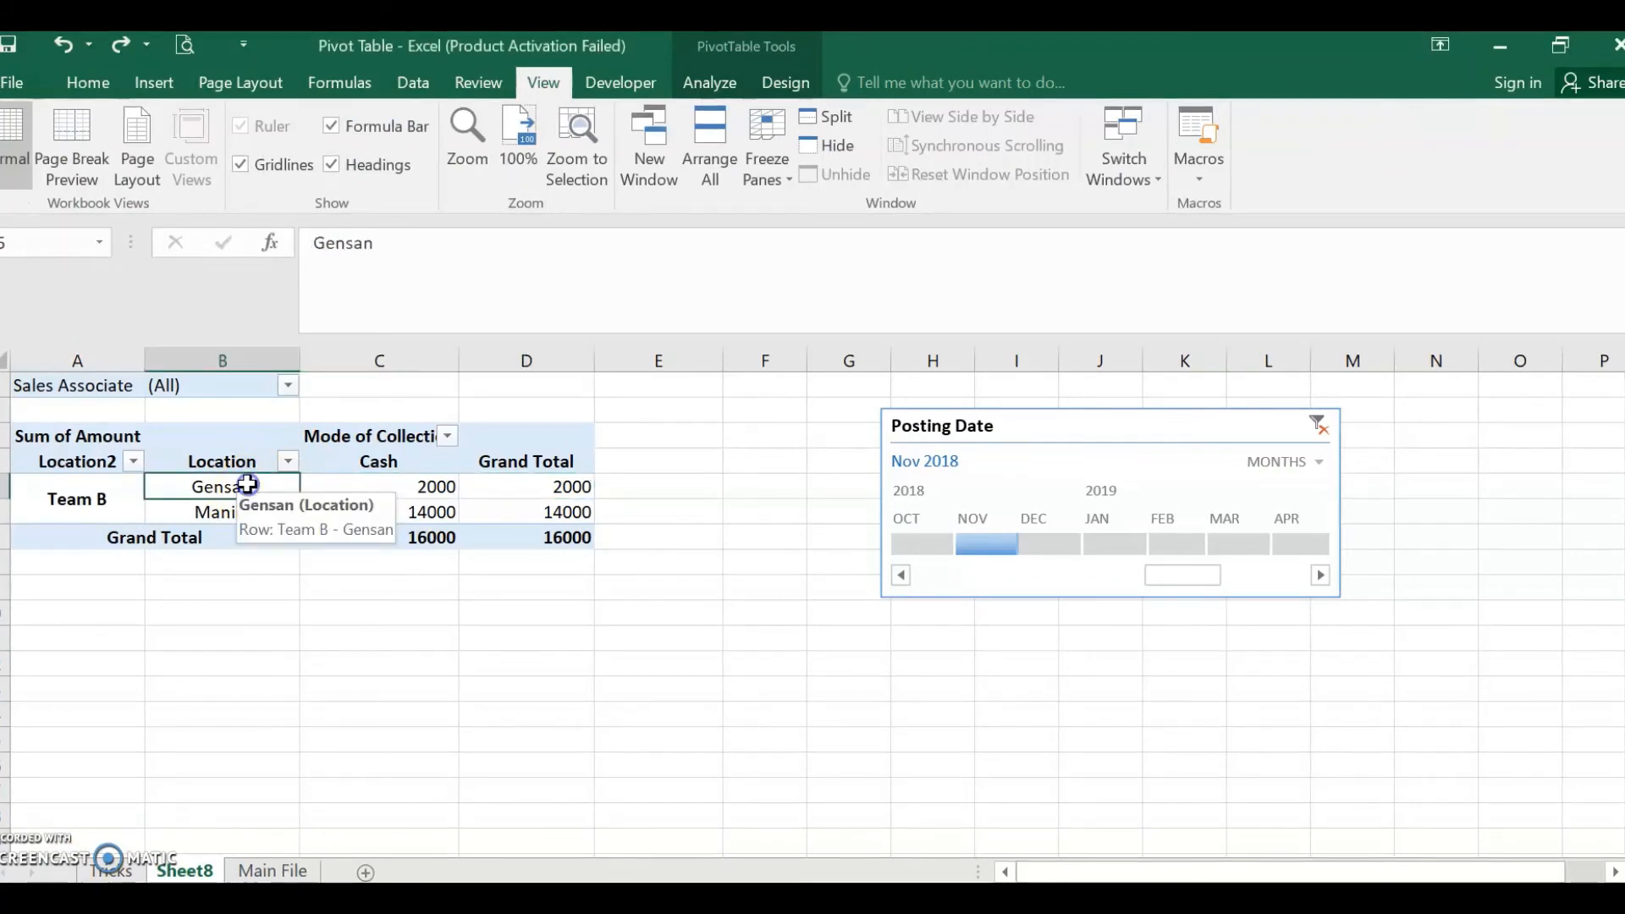
left_click(710, 82)
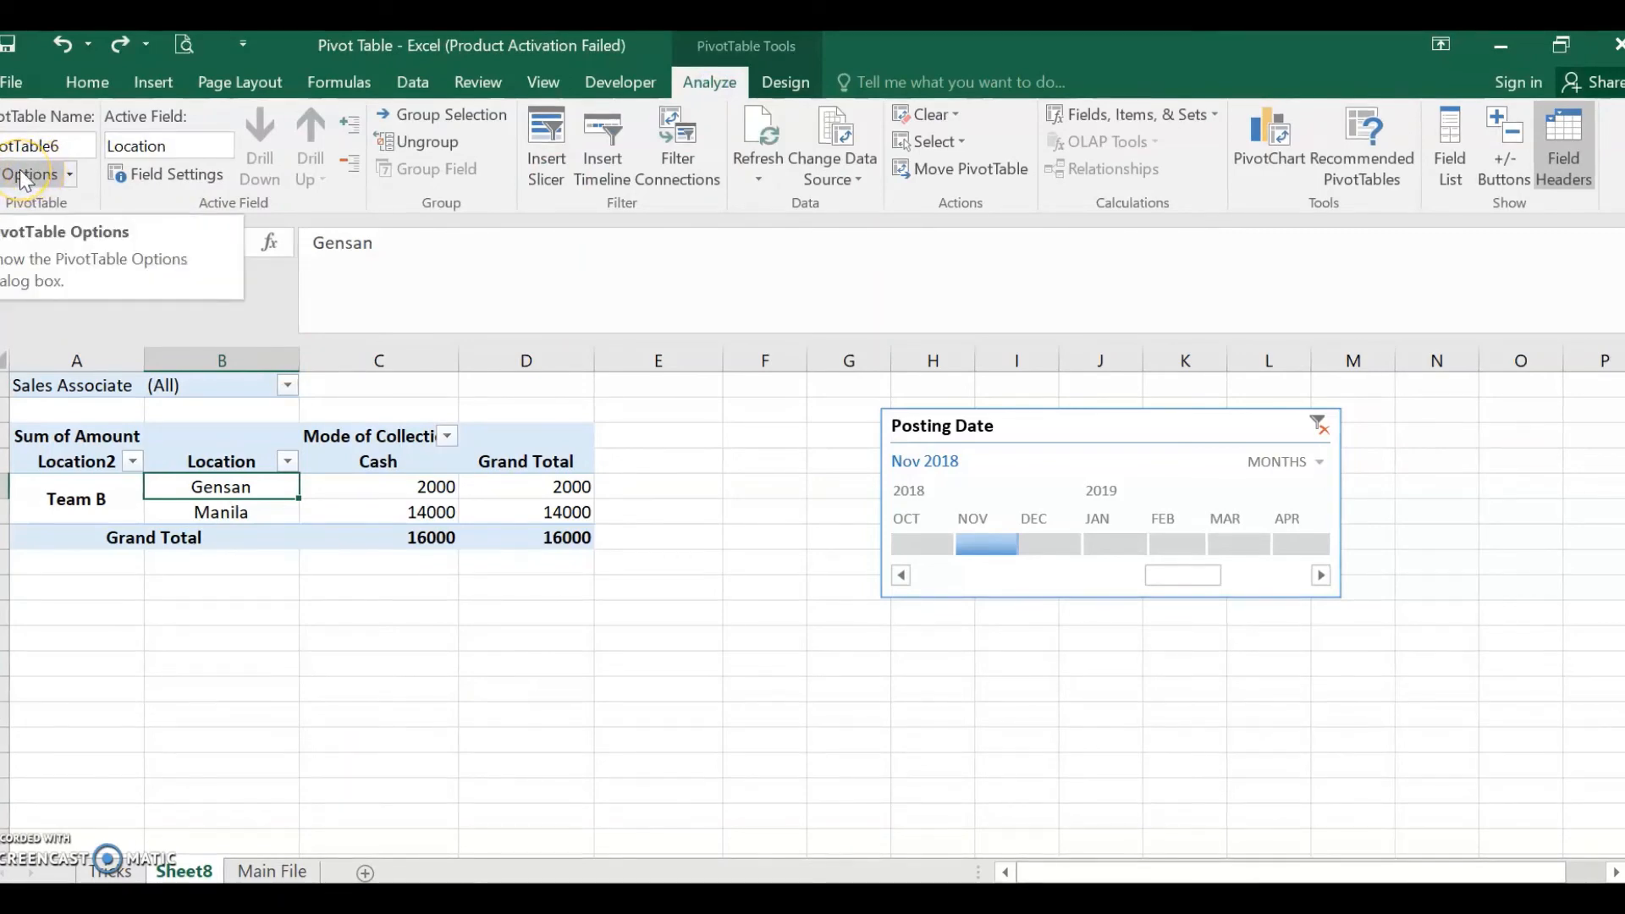
left_click(72, 174)
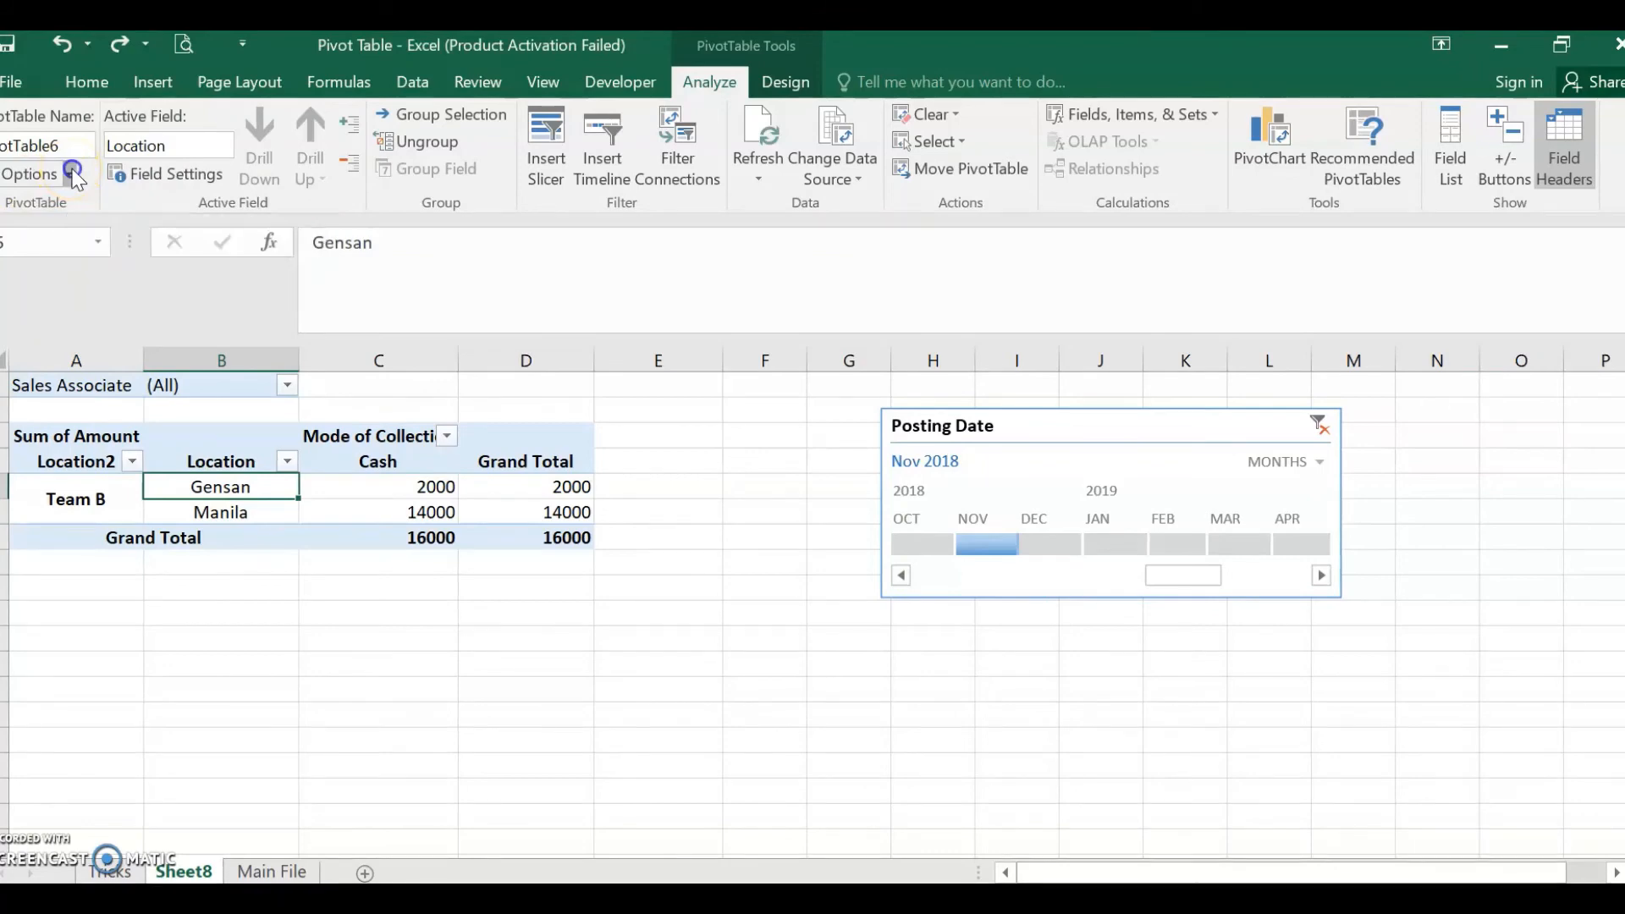
left_click(52, 245)
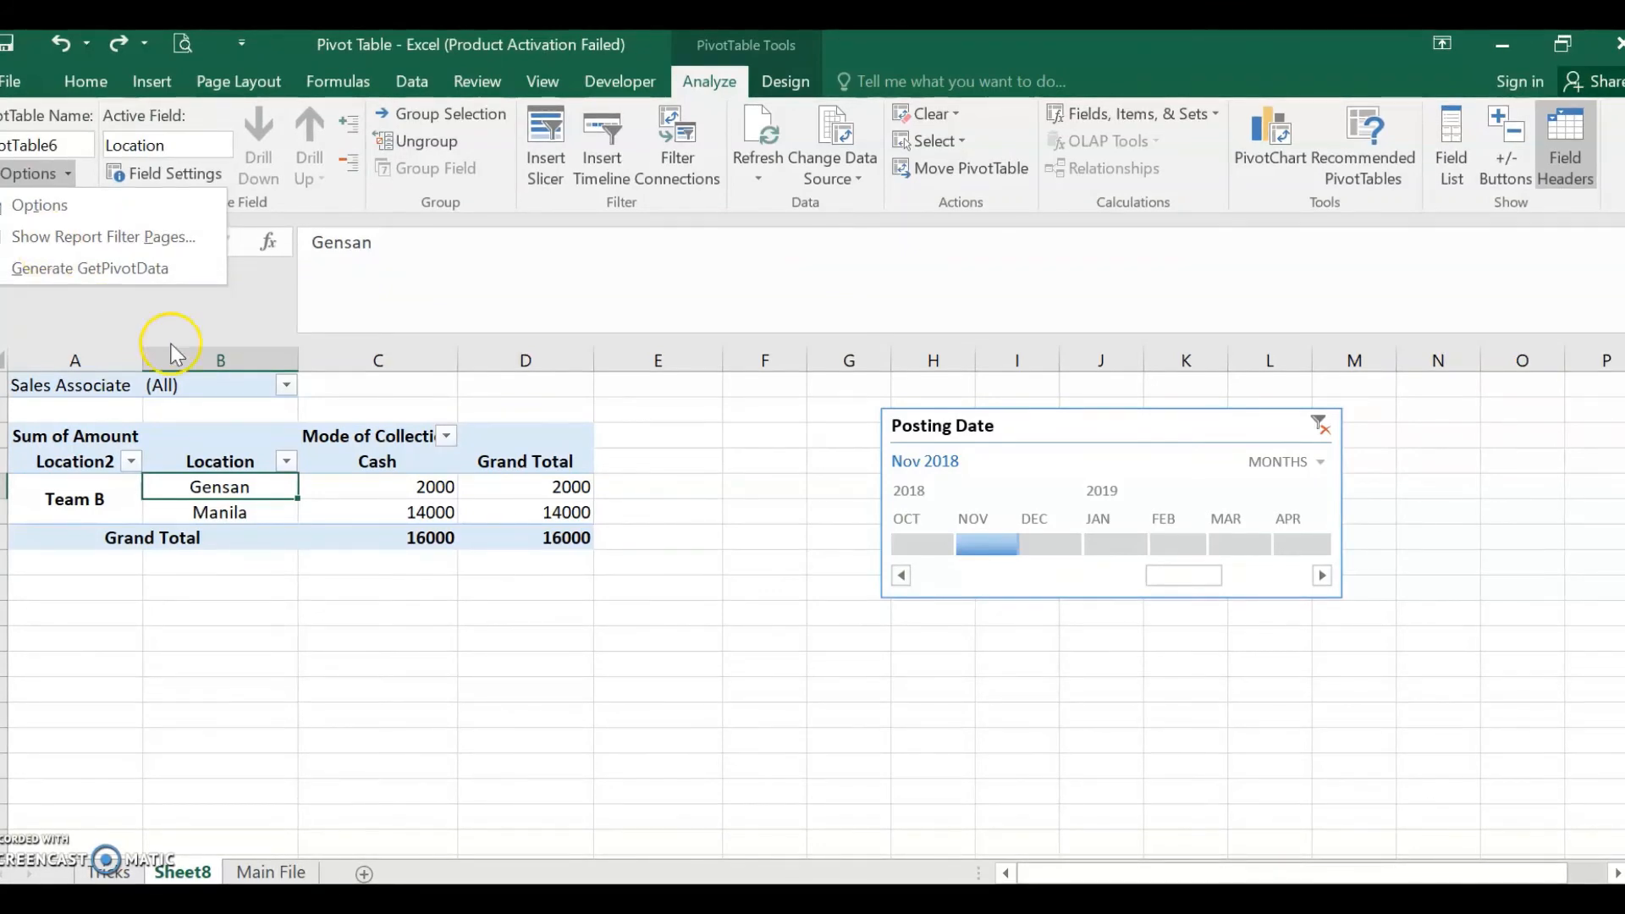
left_click(288, 391)
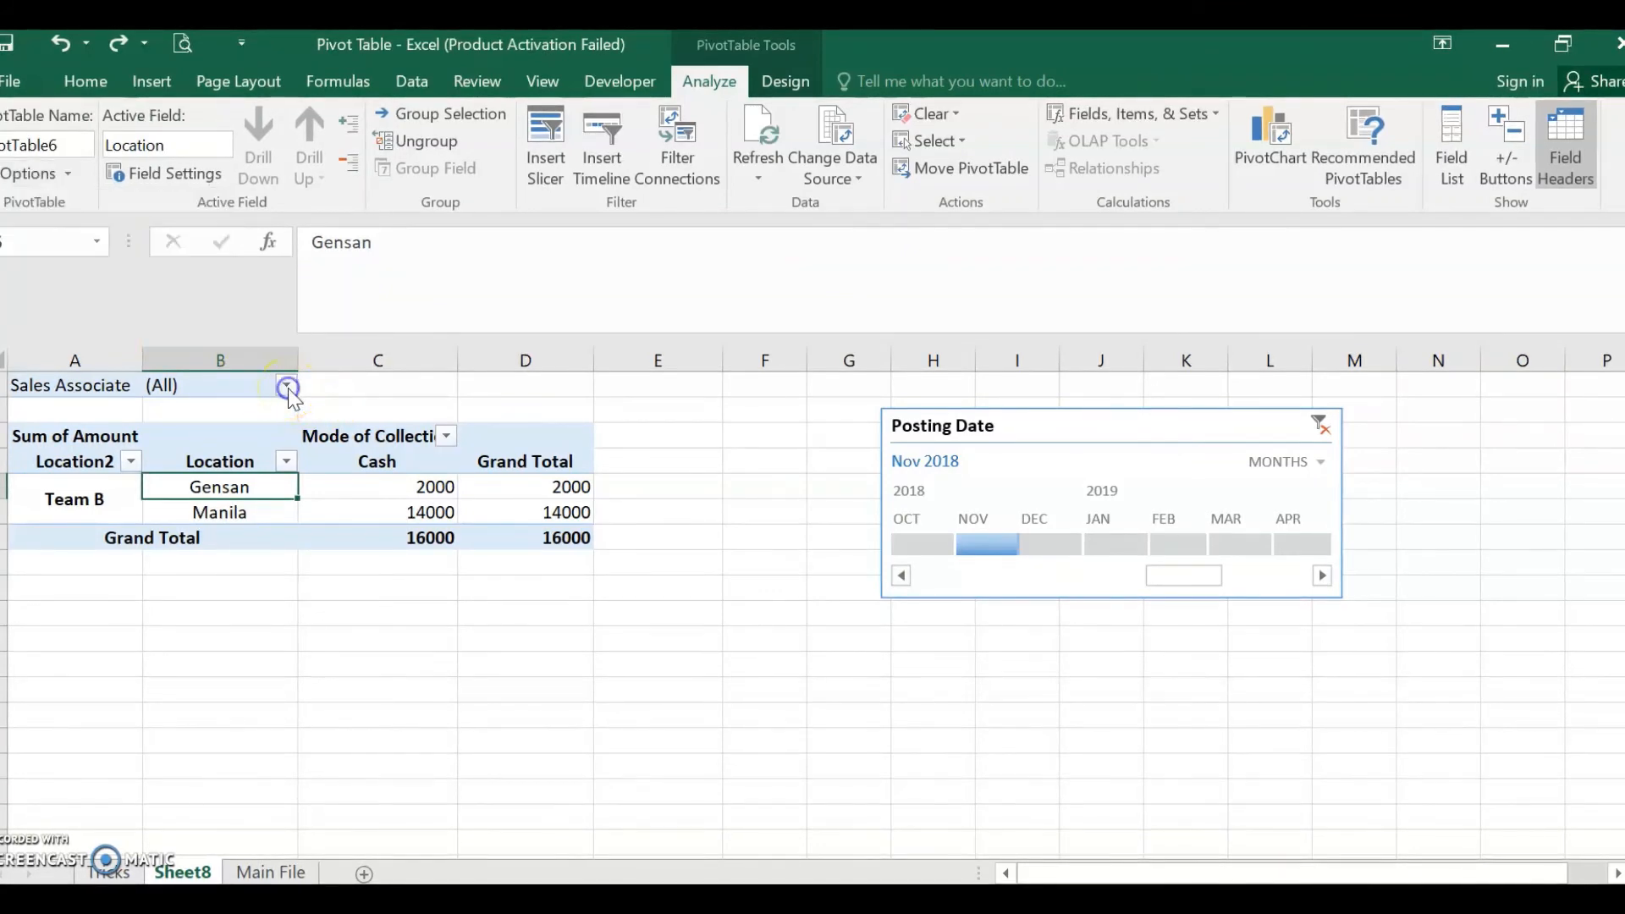
left_click(286, 387)
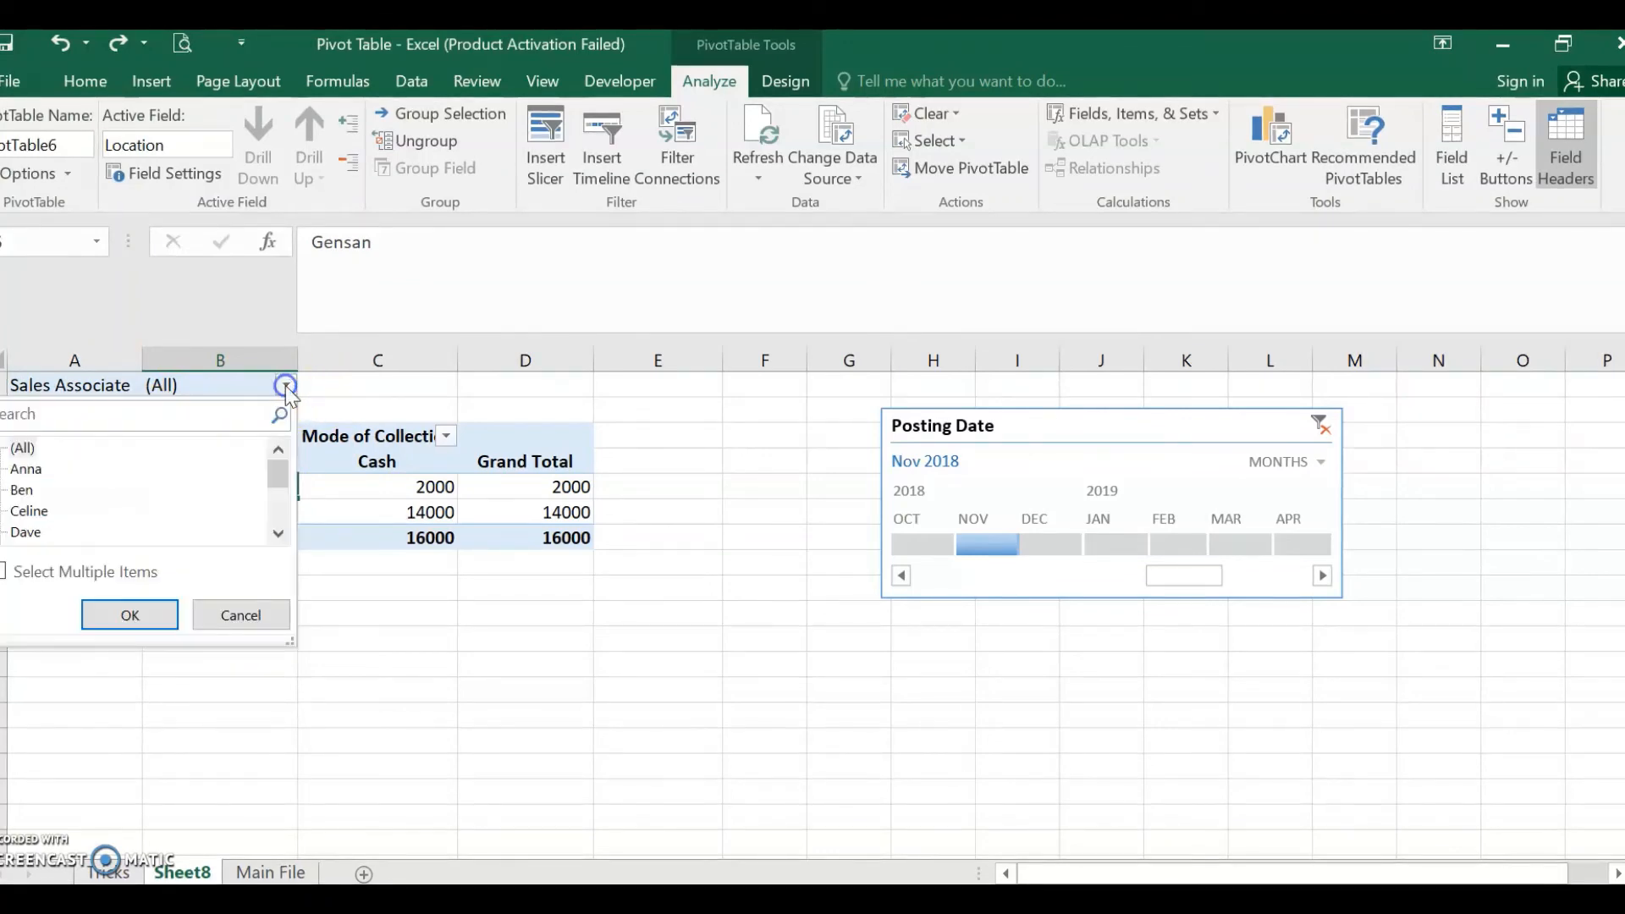
left_click(252, 377)
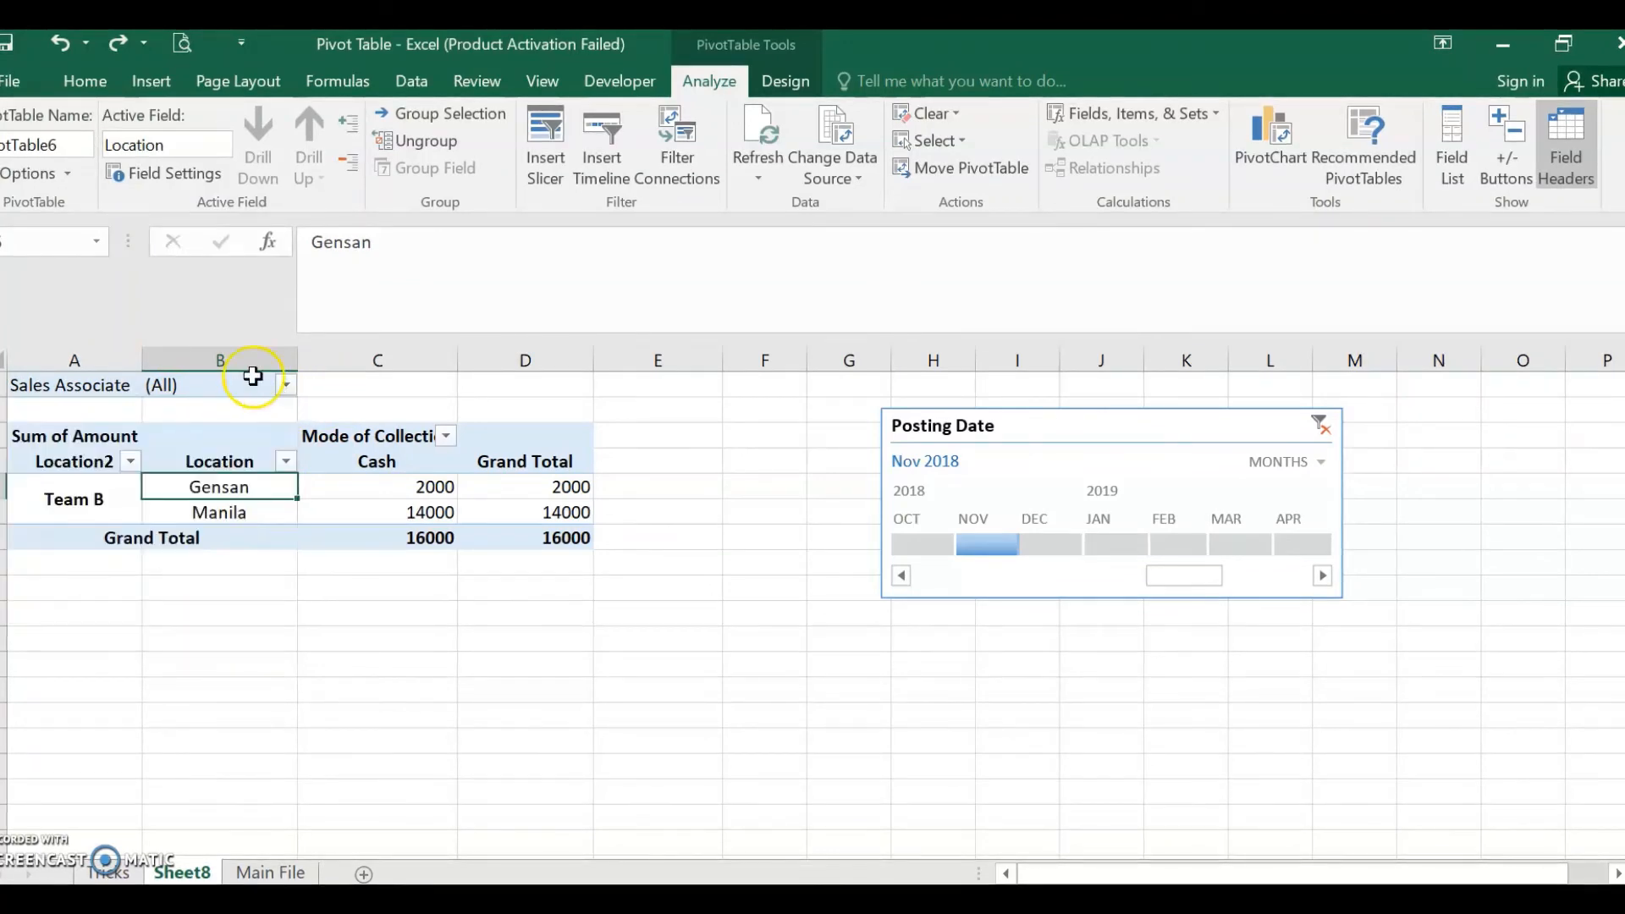
- Create a separate worksheet for each Sales Associate with Show Report Filter Pages
left_click(67, 173)
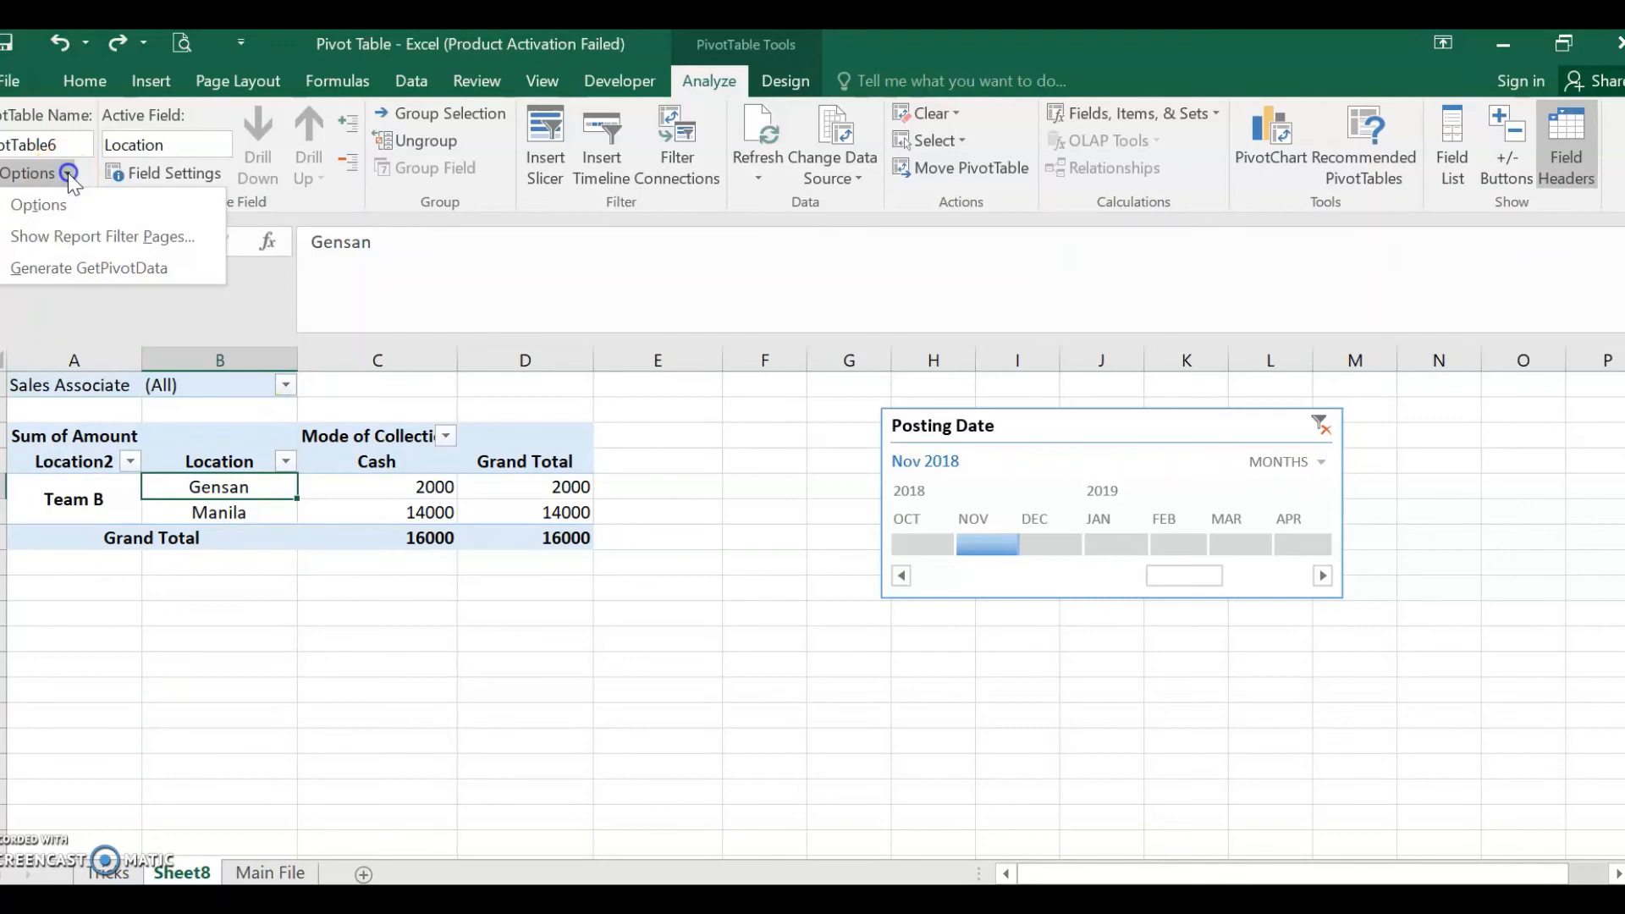
left_click(96, 234)
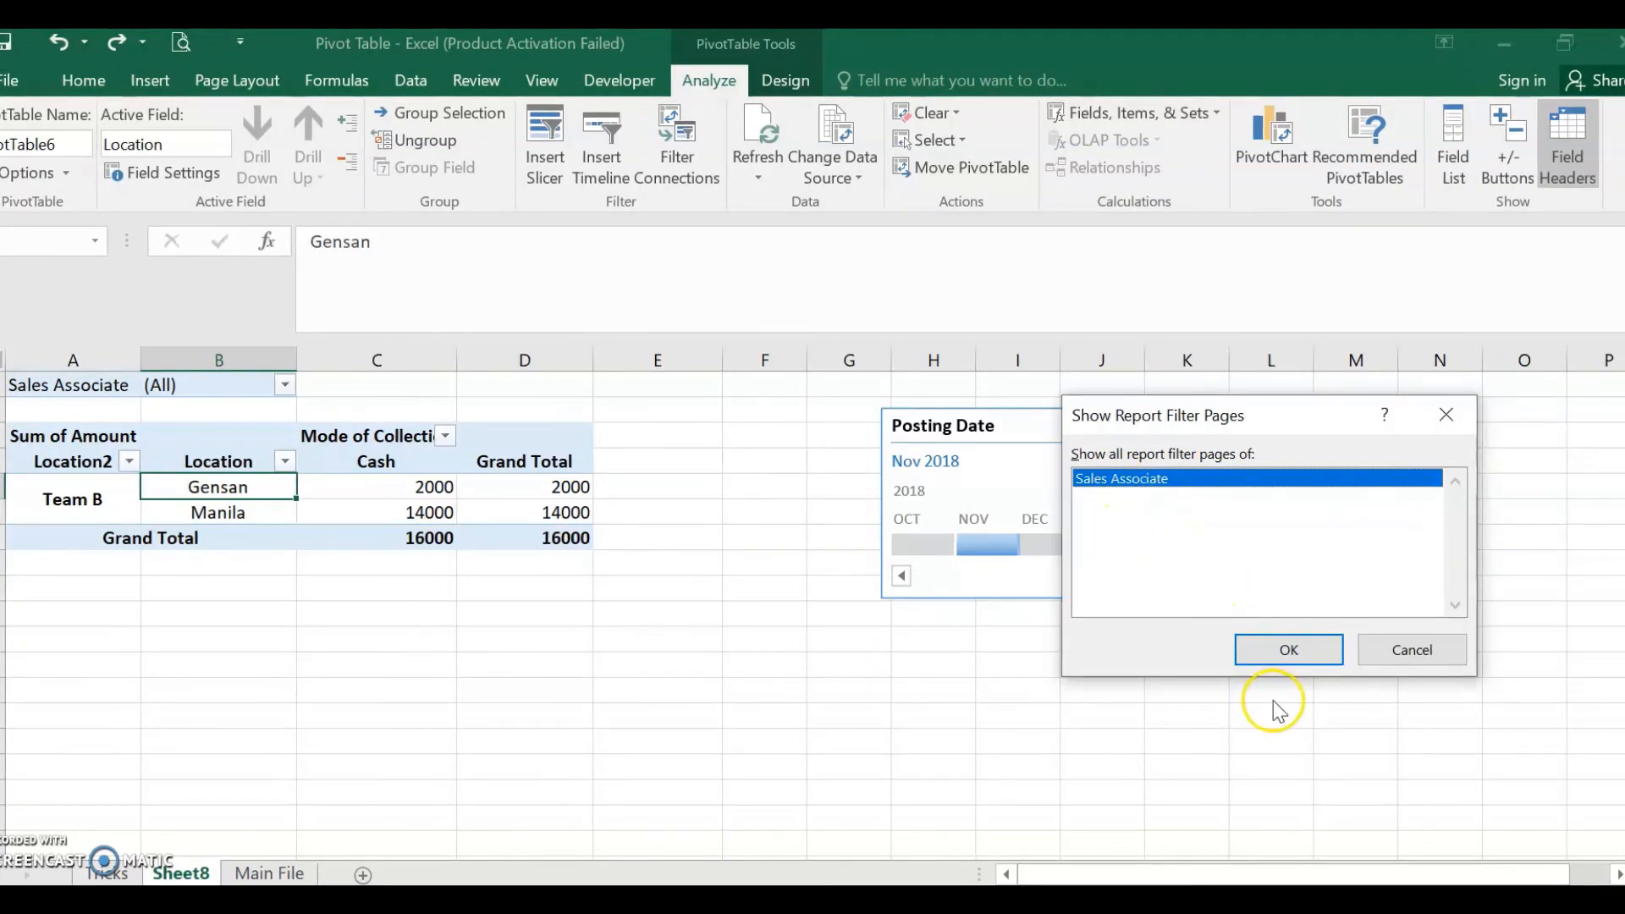
left_click(1266, 649)
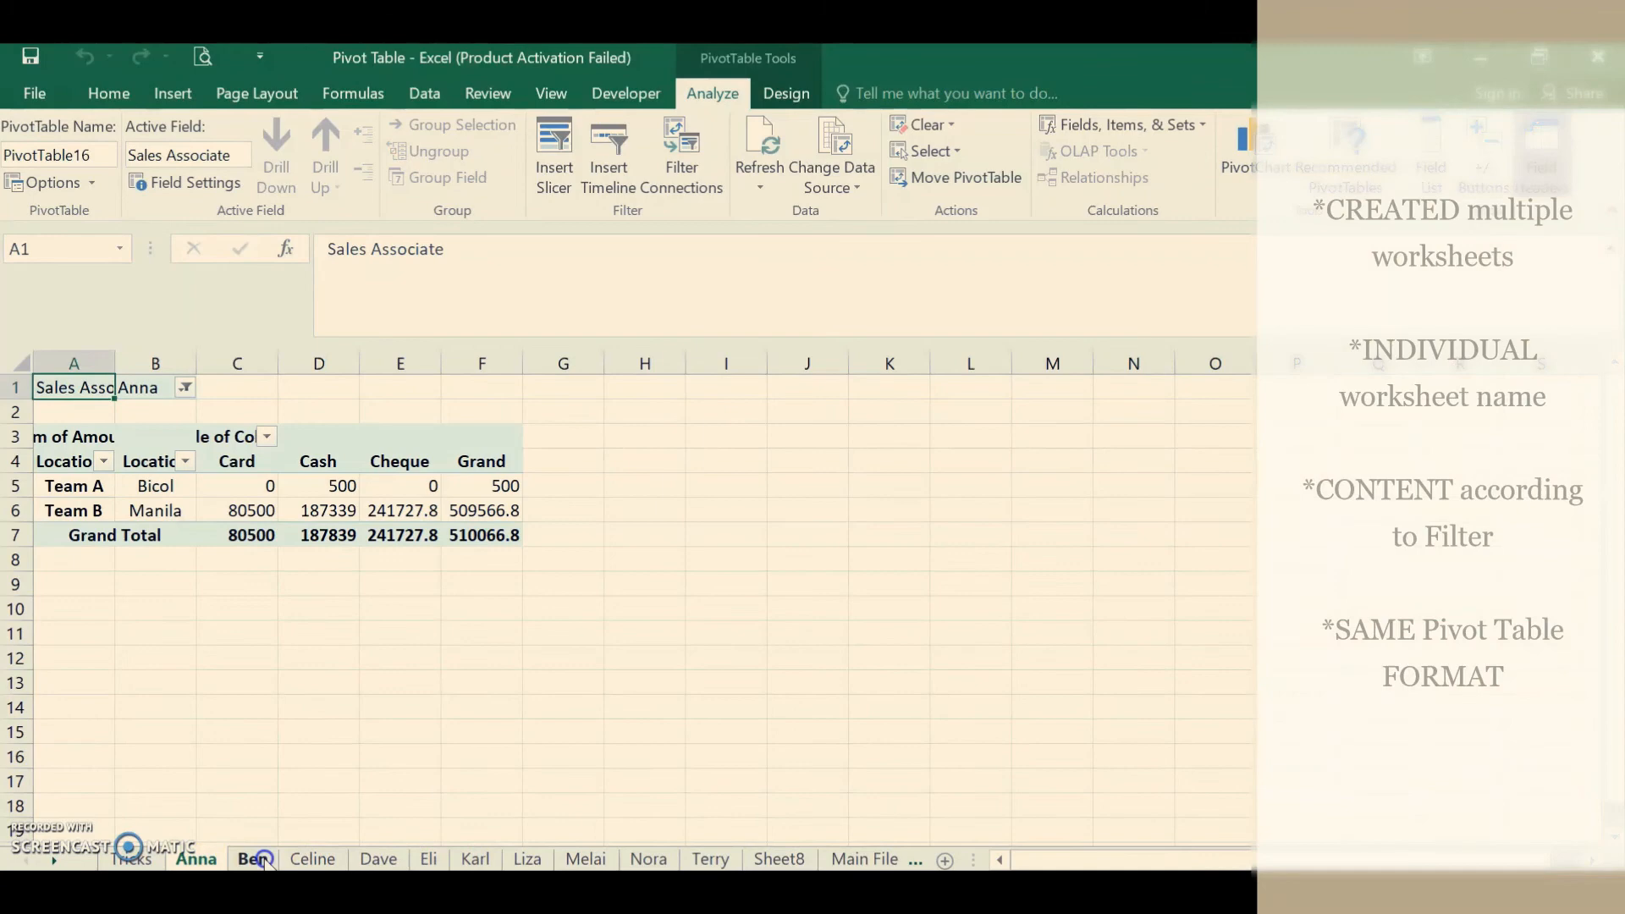
- Look through the individual sales associate worksheets to compare their filtered PivotTables
left_click(257, 859)
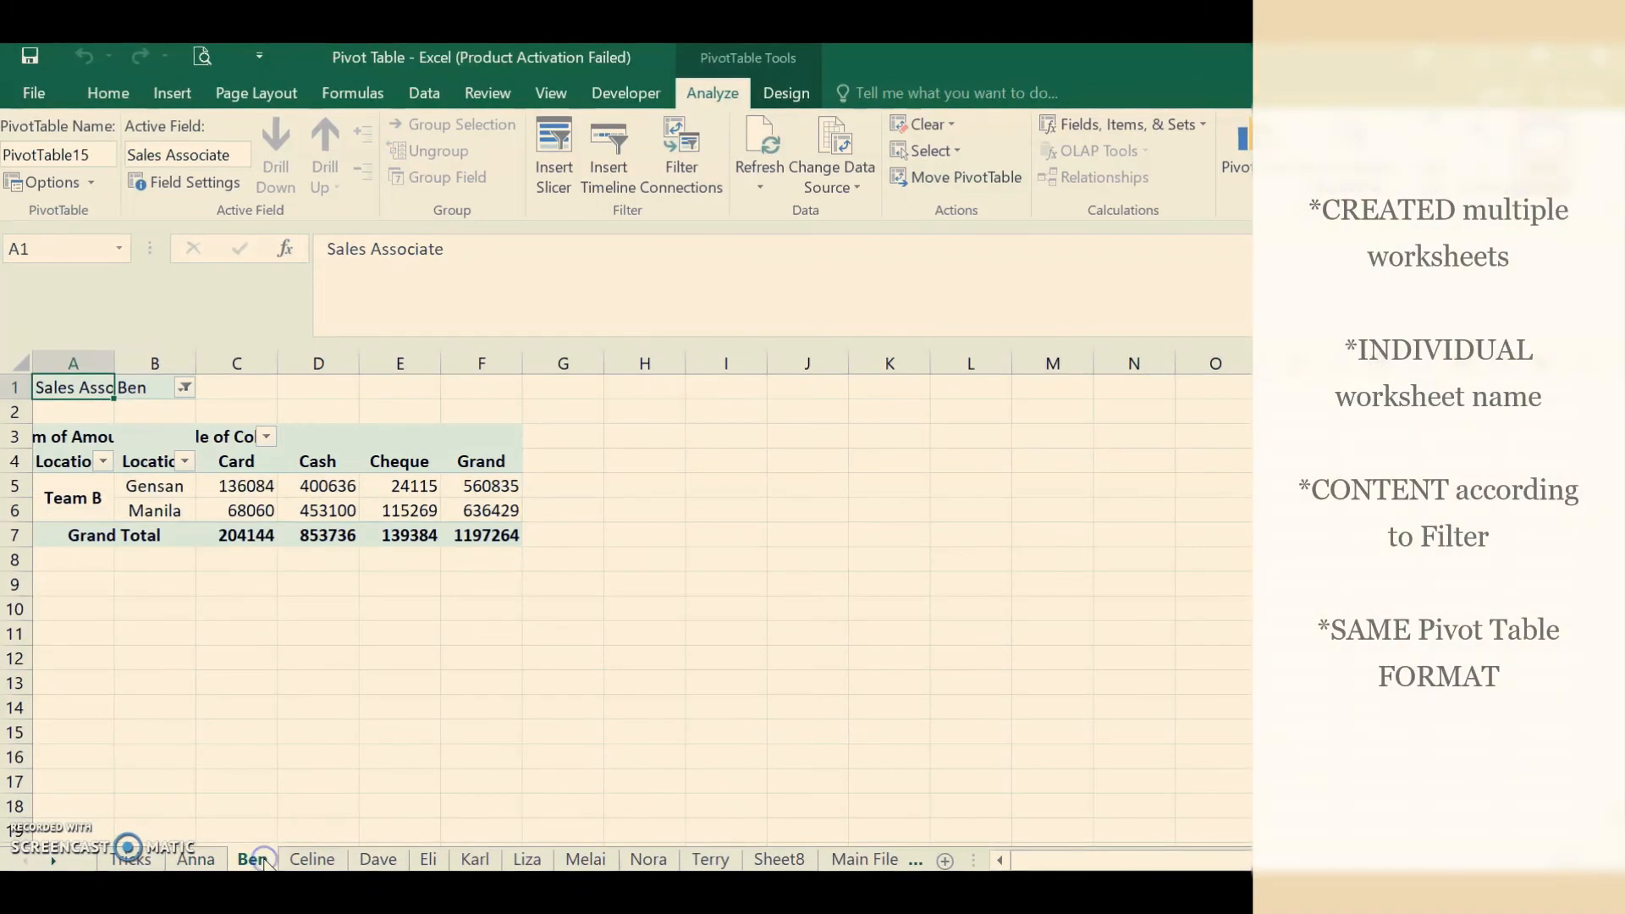
left_click(312, 859)
left_click(378, 859)
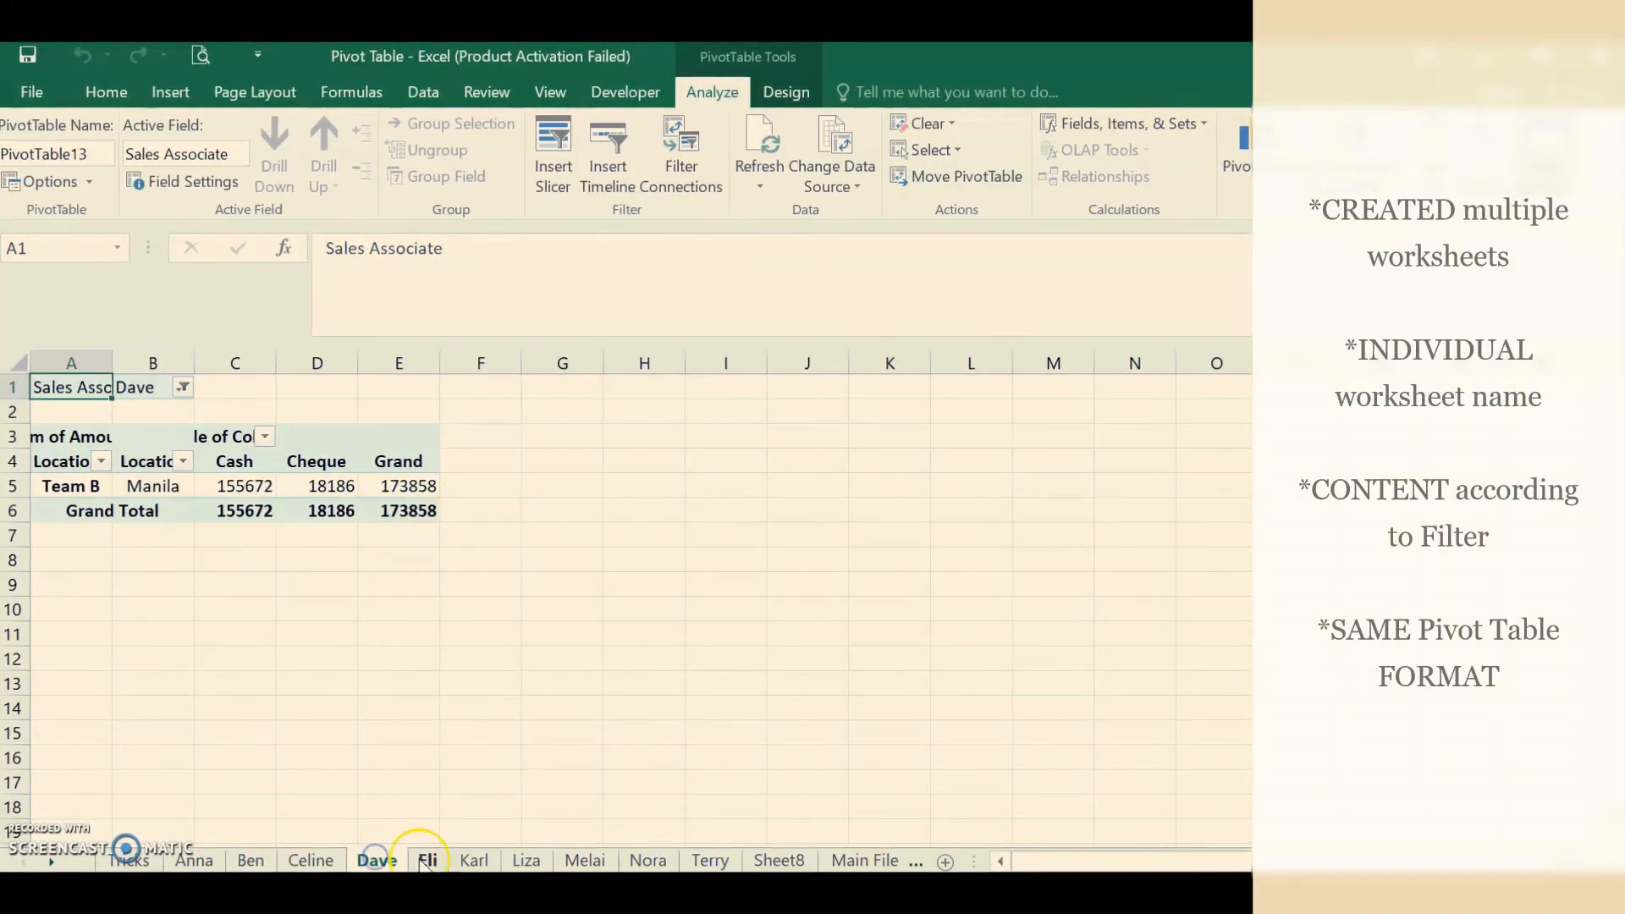
left_click(473, 860)
left_click(525, 860)
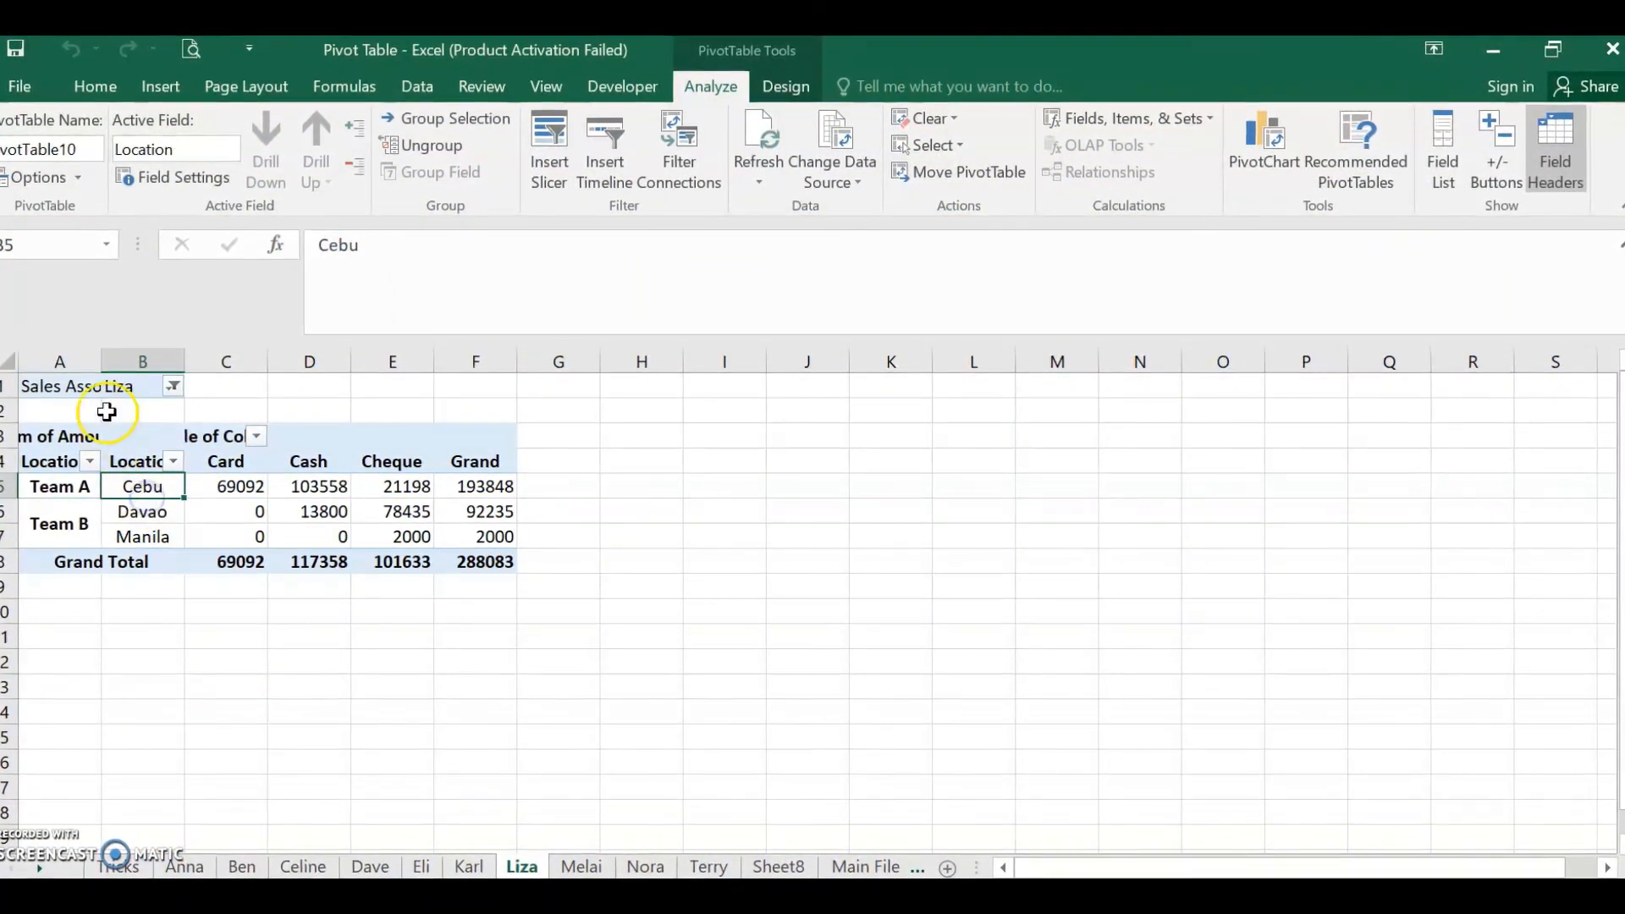
left_click(575, 868)
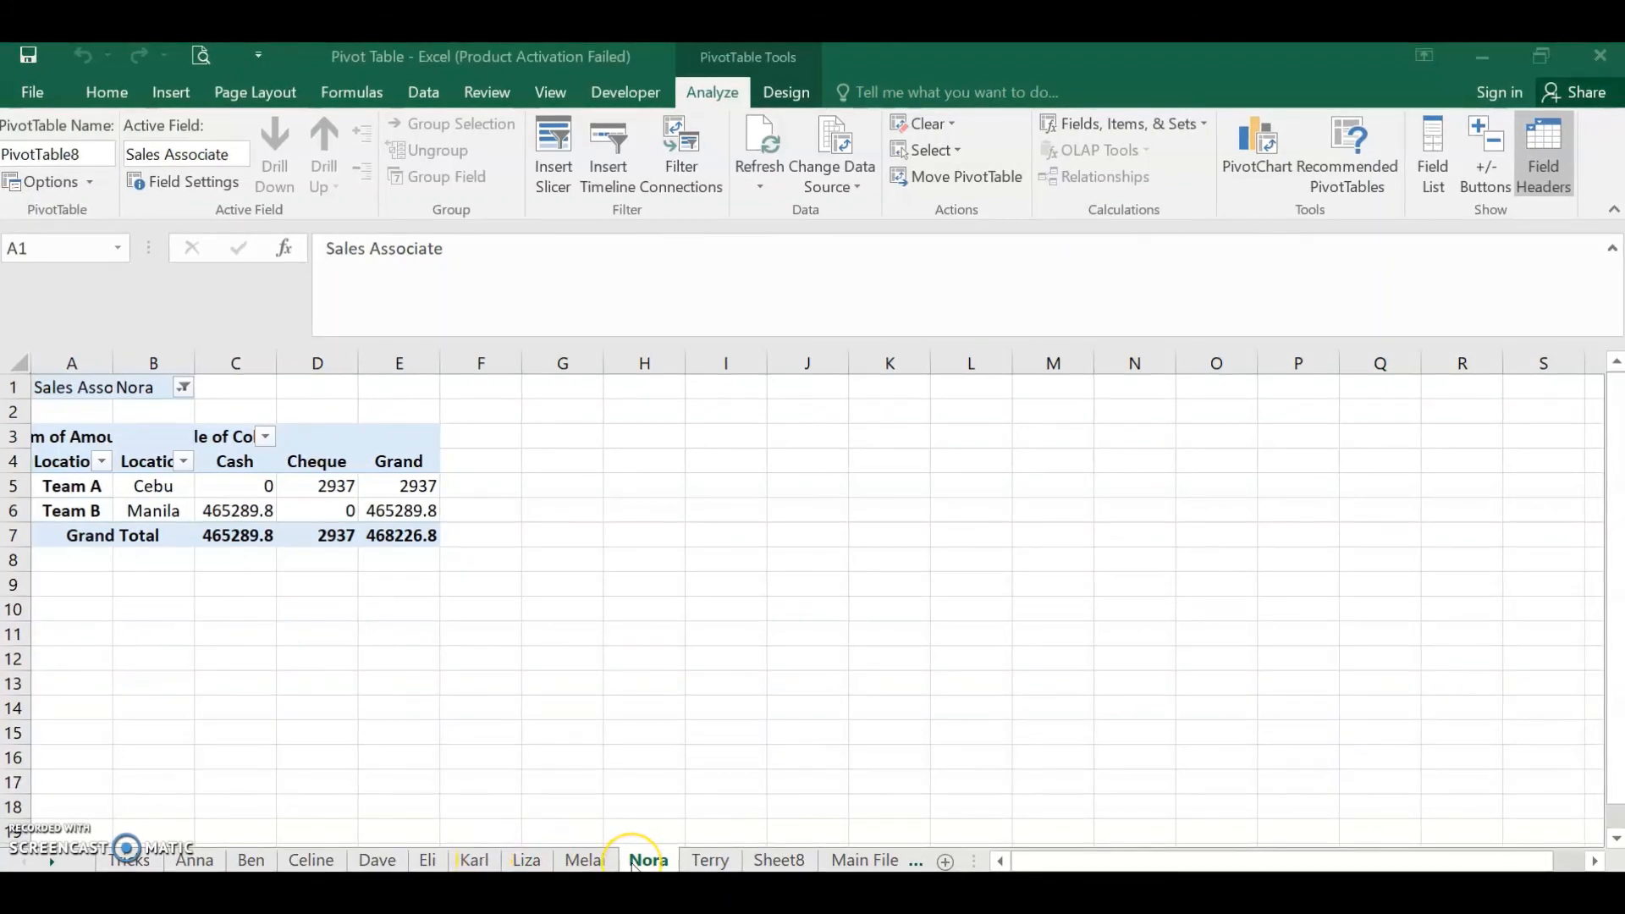
- Return to Sheet8 and show the design options of its PivotTable
left_click(776, 863)
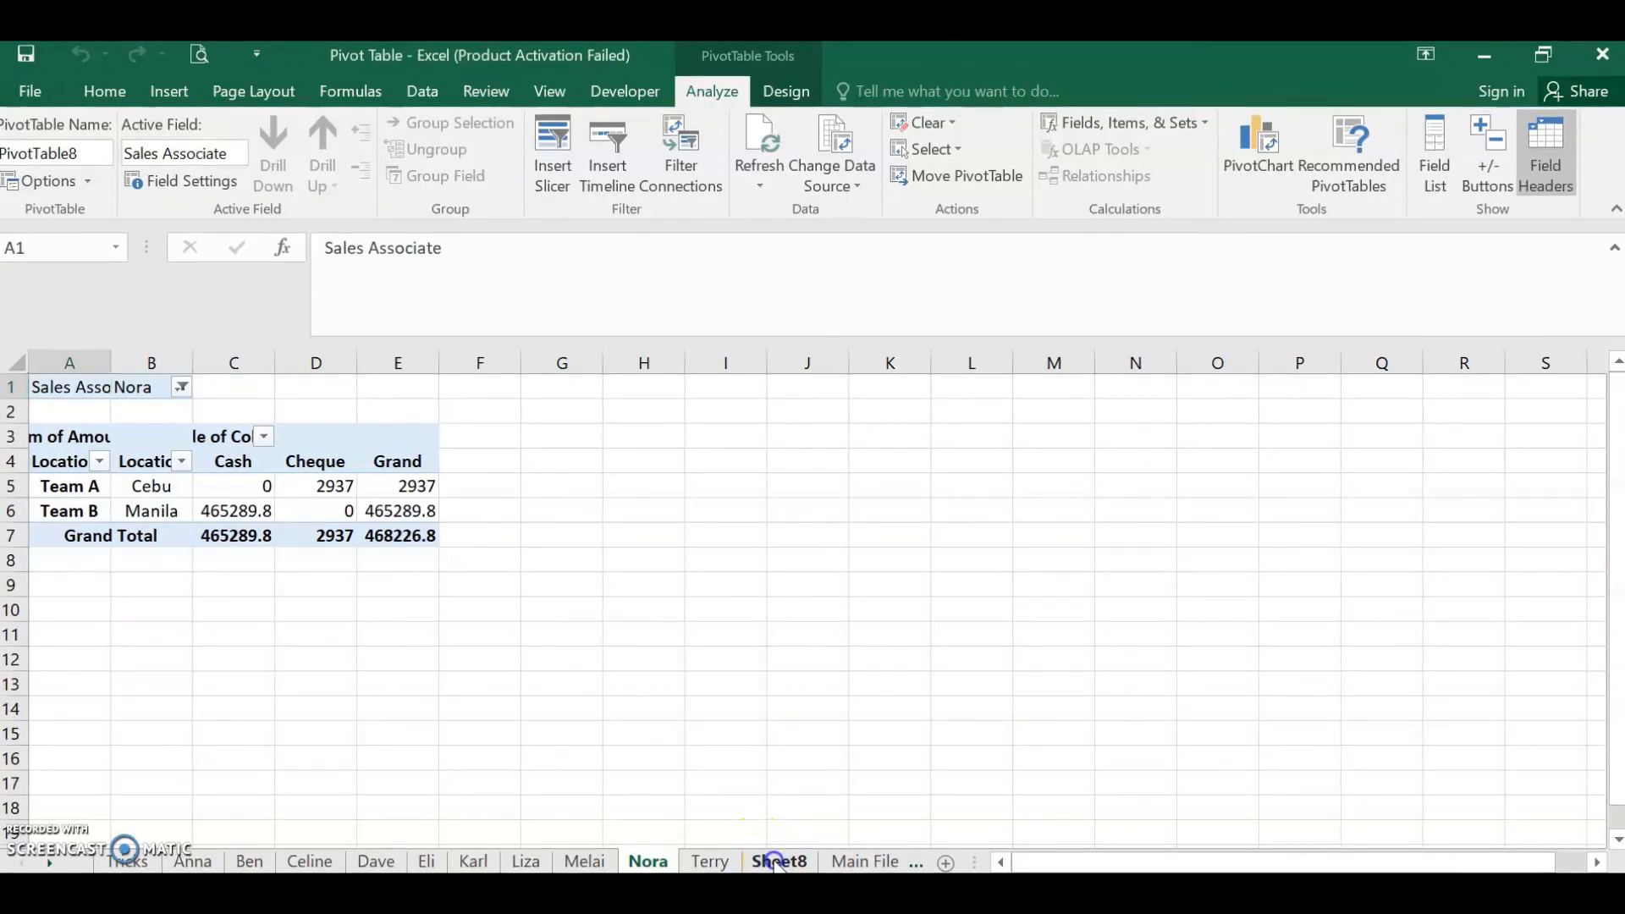
left_click(776, 861)
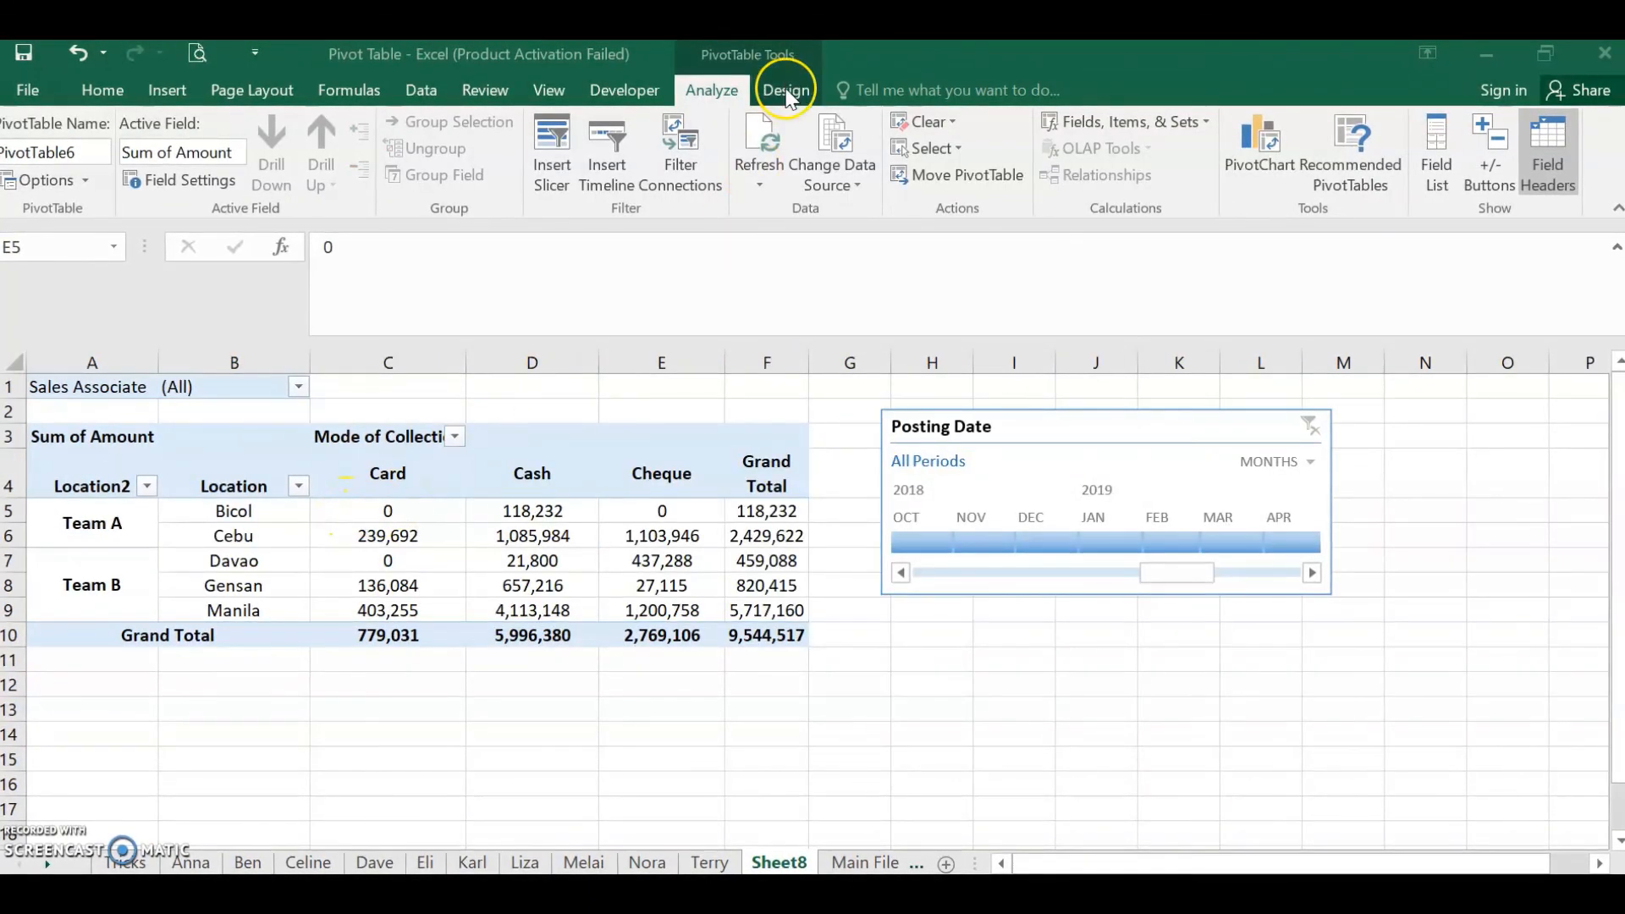
left_click(785, 92)
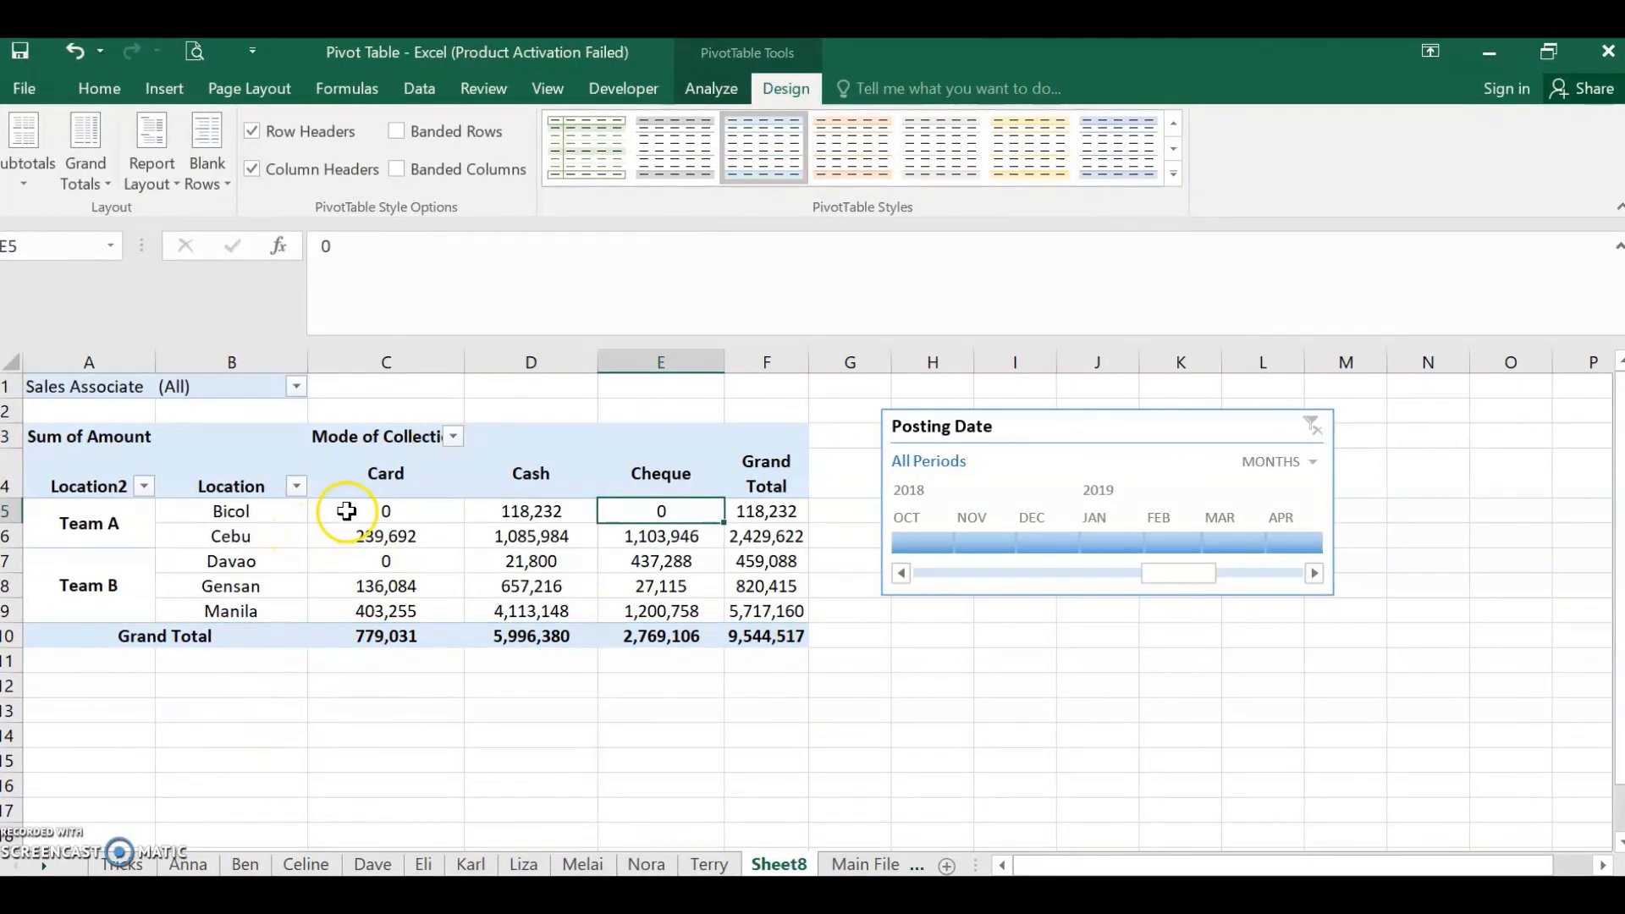
- Format the PivotTable's value cells C5:F10, including the grand totals, with Center horizontal and Center vertical text alignment
left_click_drag(347, 511, 768, 641)
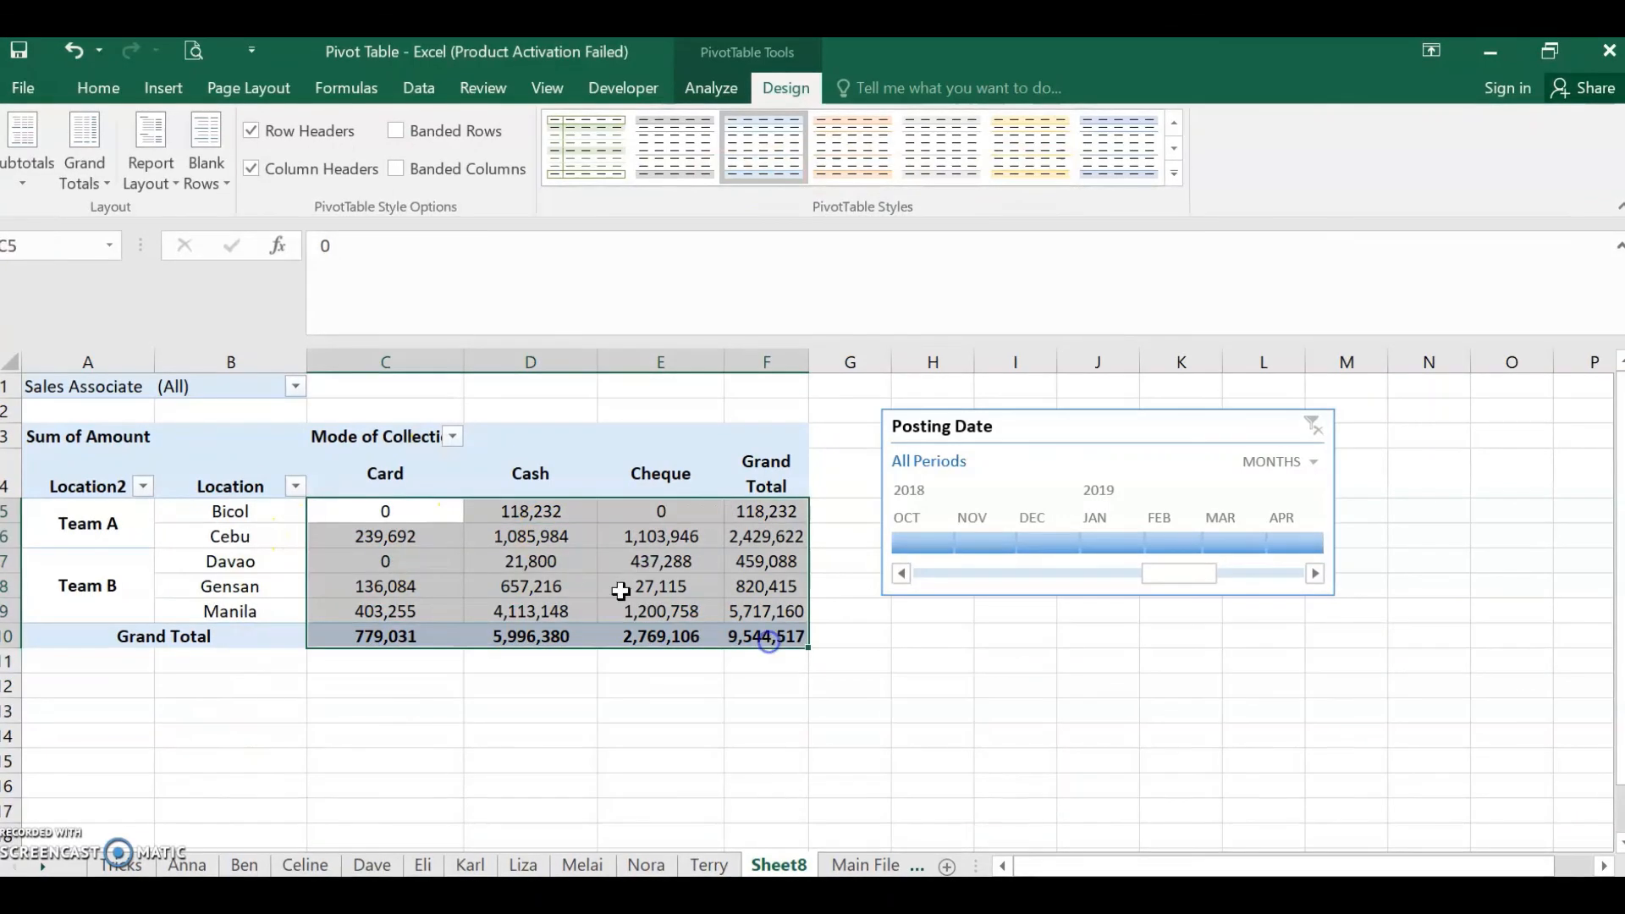
right_click(512, 535)
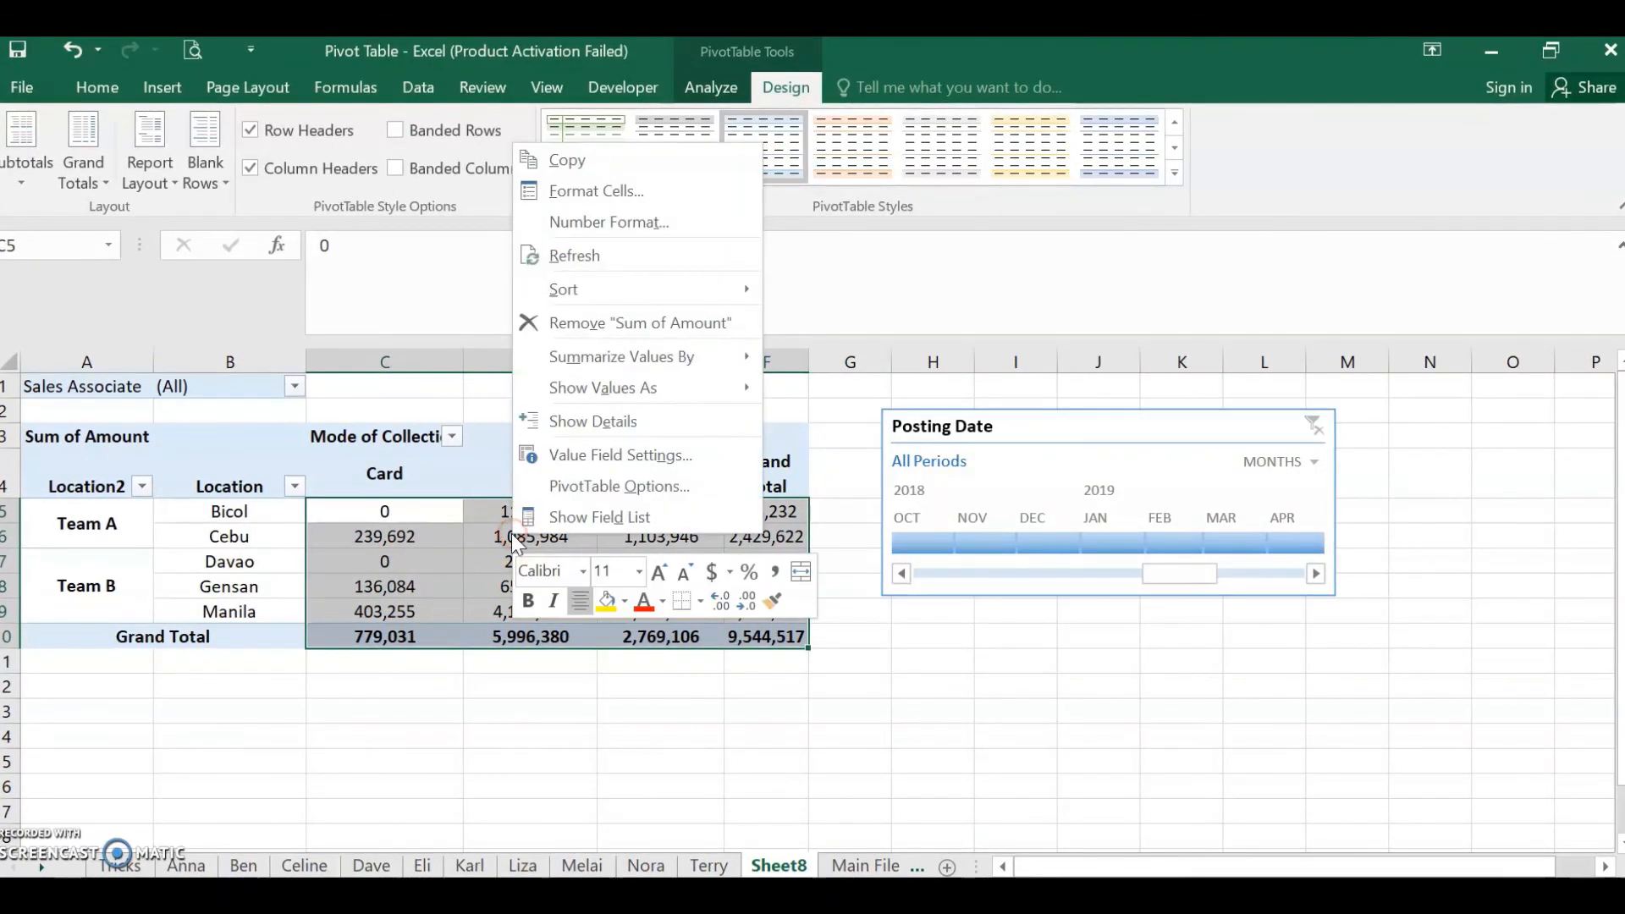
left_click(554, 192)
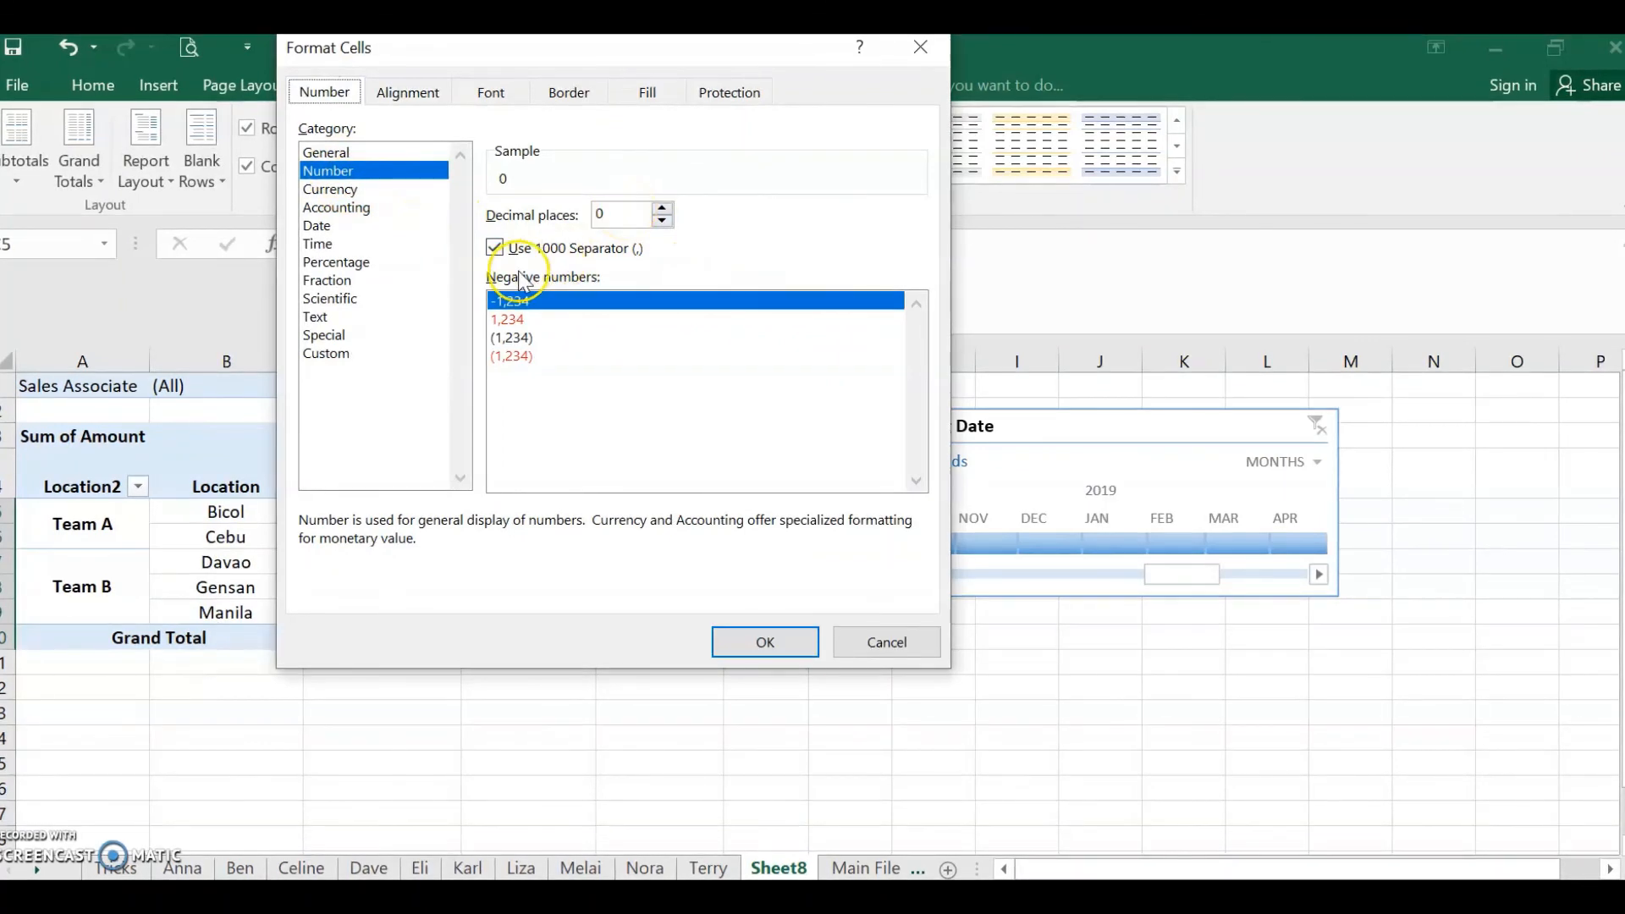
left_click(410, 93)
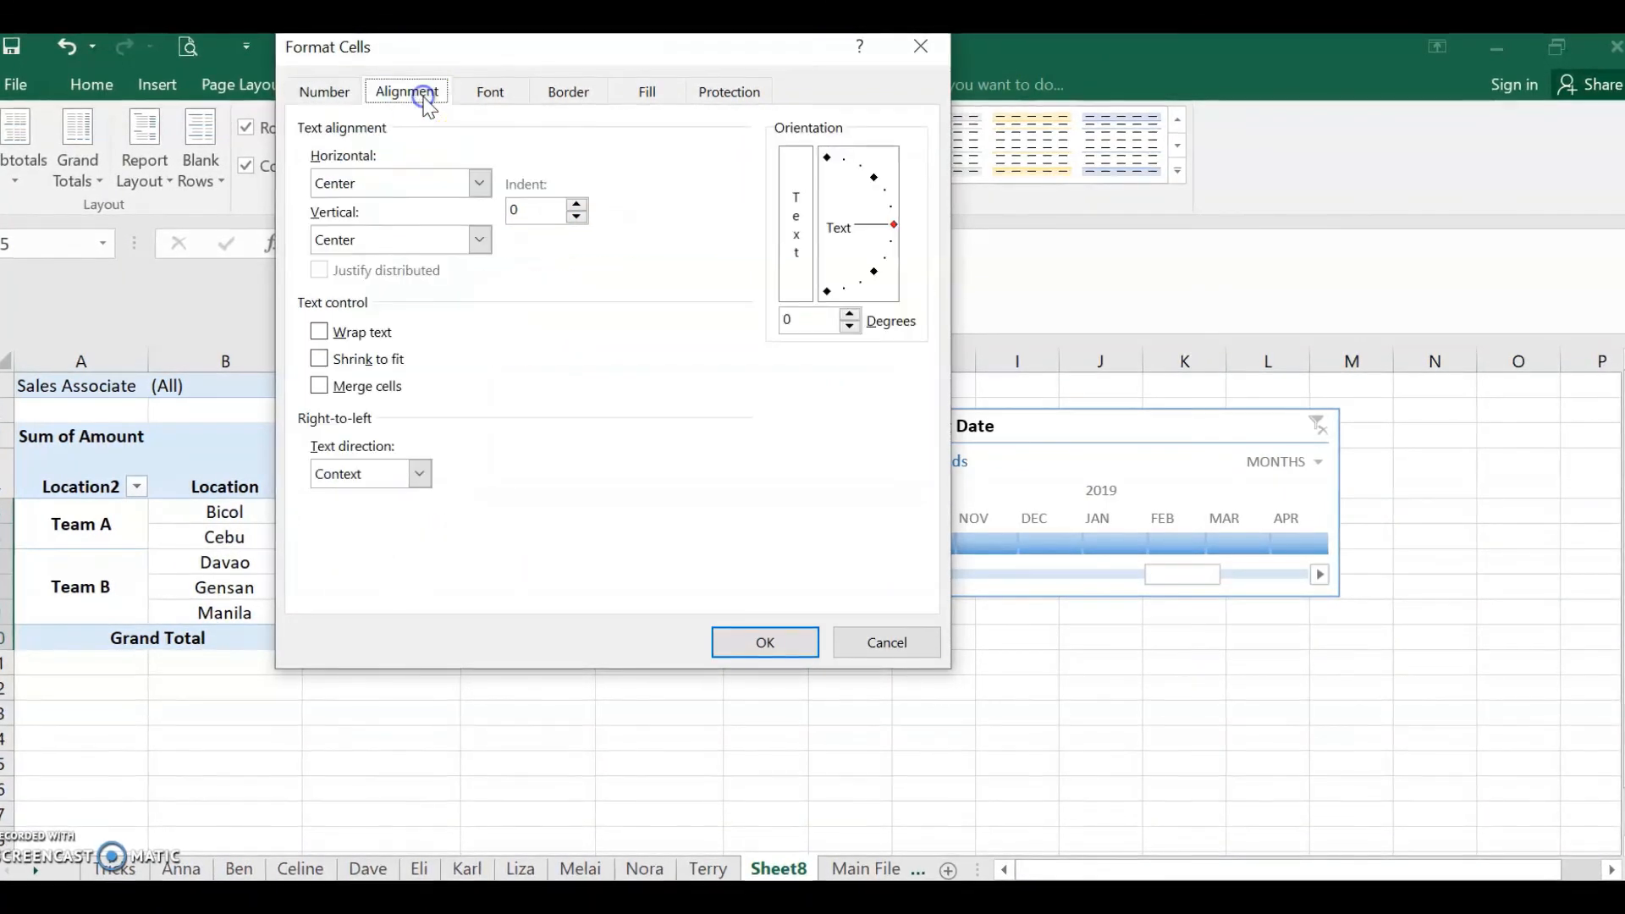
left_click(387, 185)
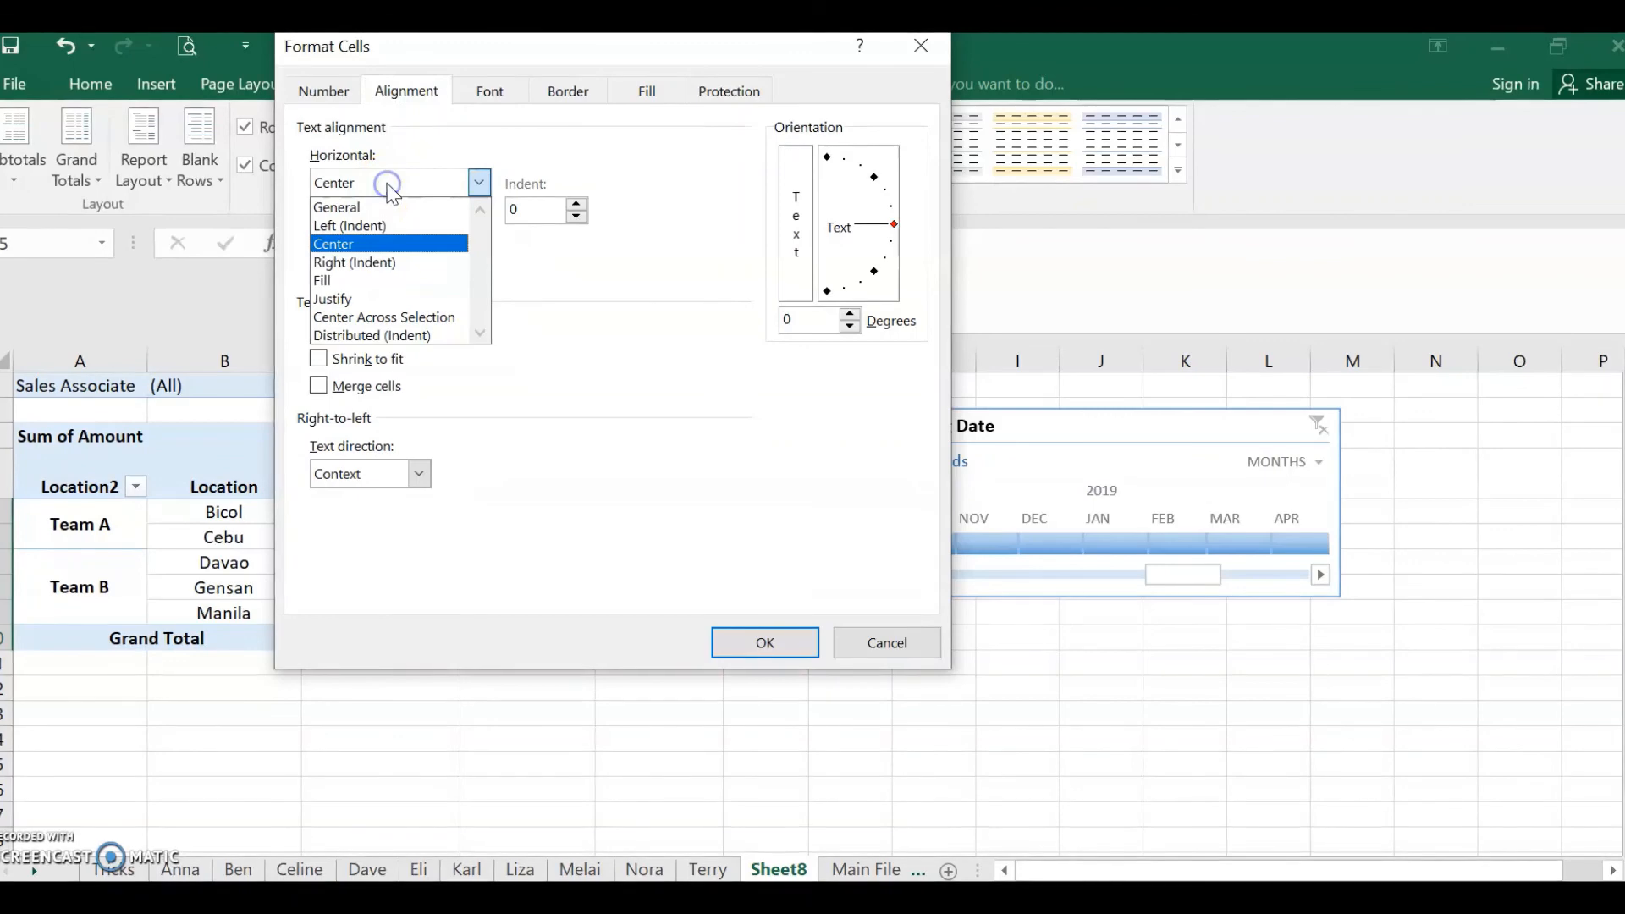
left_click(434, 211)
left_click(444, 183)
left_click(395, 244)
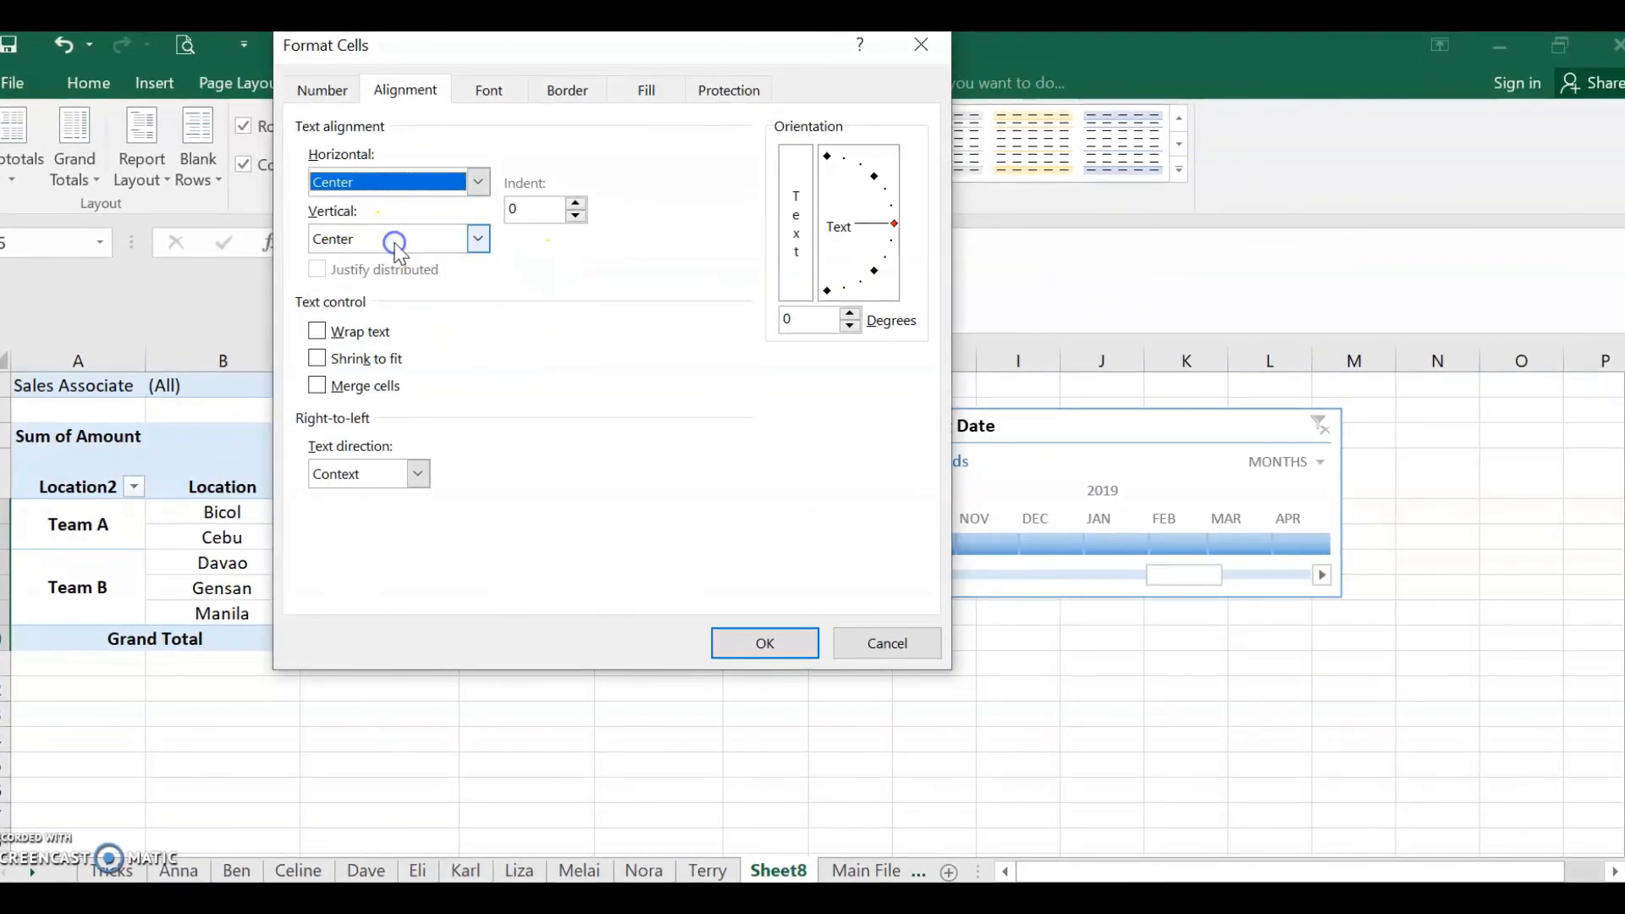
left_click(398, 240)
left_click(372, 282)
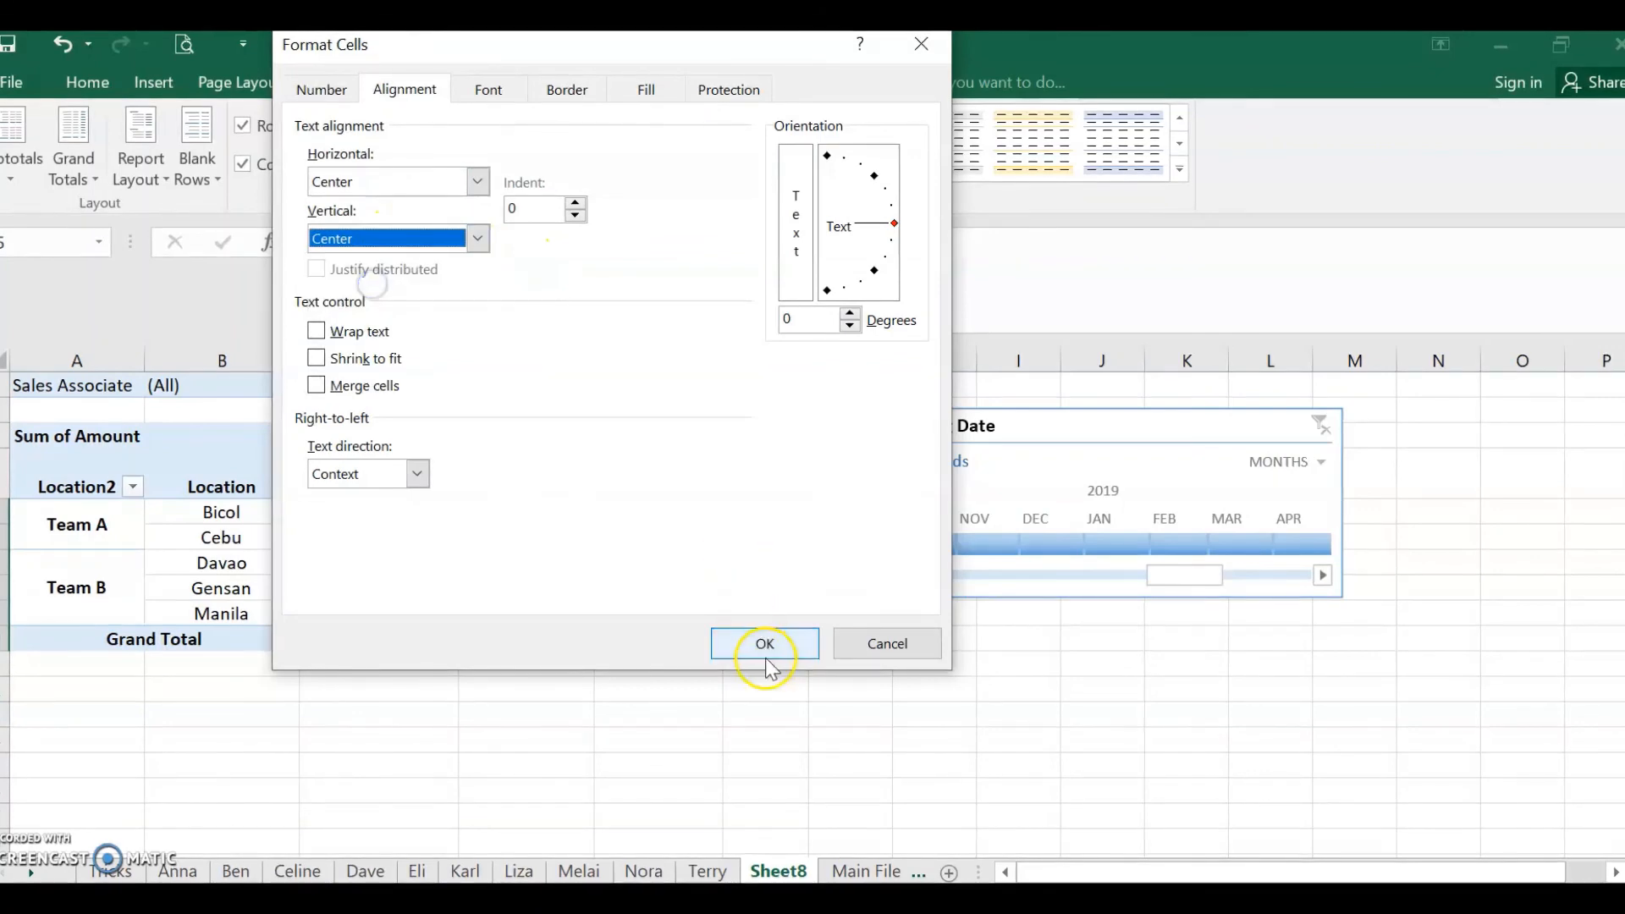
left_click(765, 645)
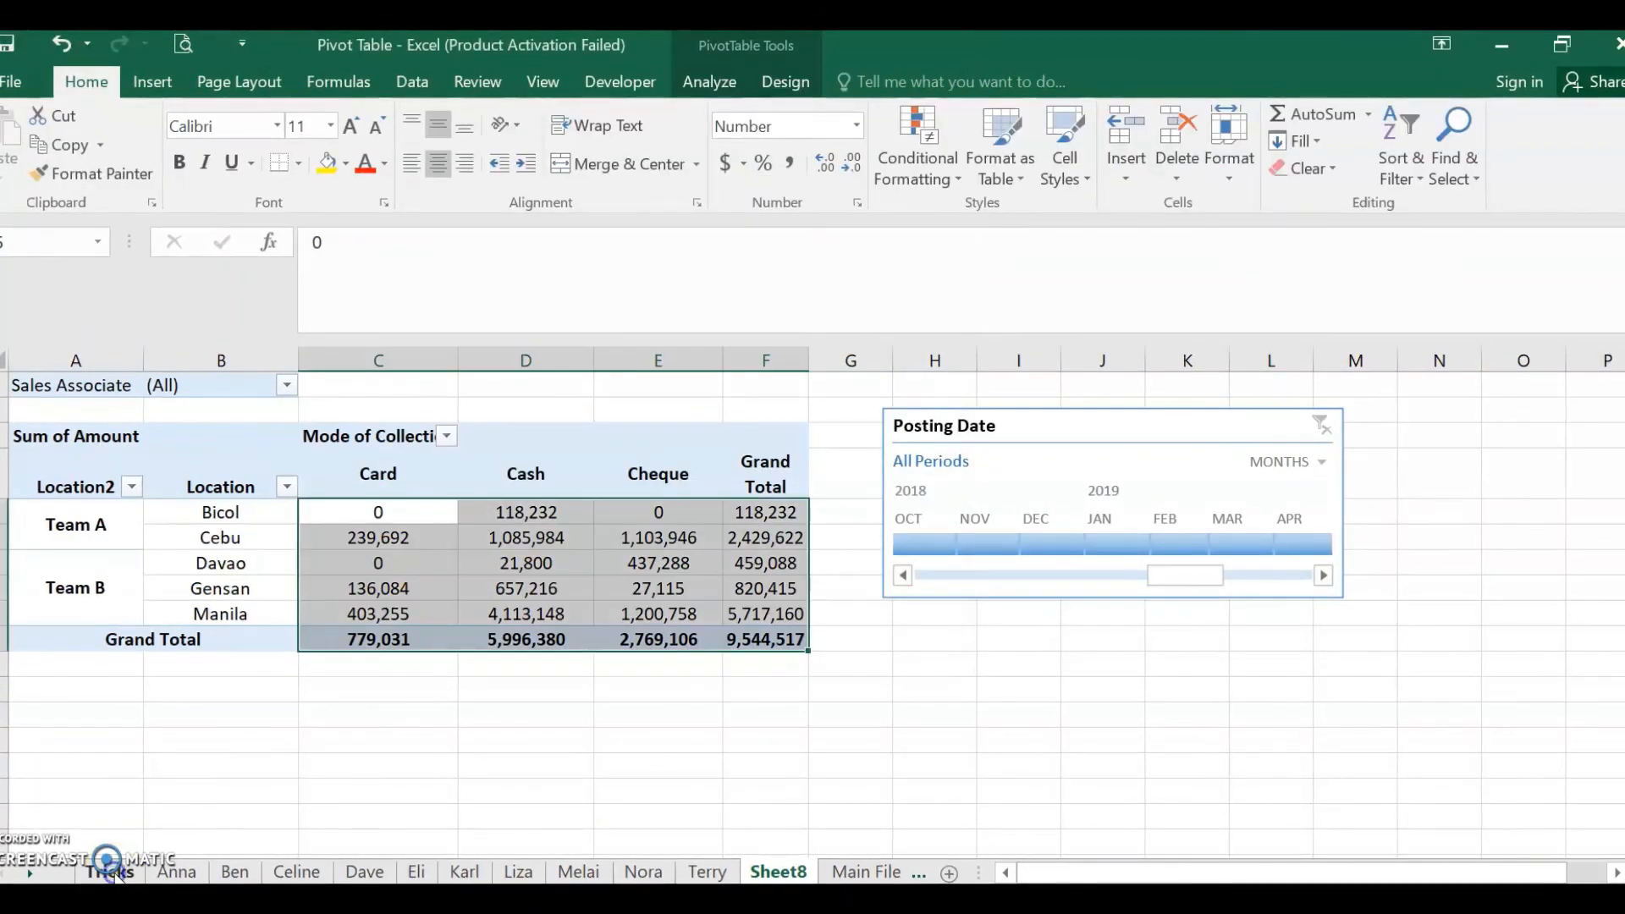
- Return to the Tricks worksheet to review the list of useful PivotTable tricks
left_click(110, 873)
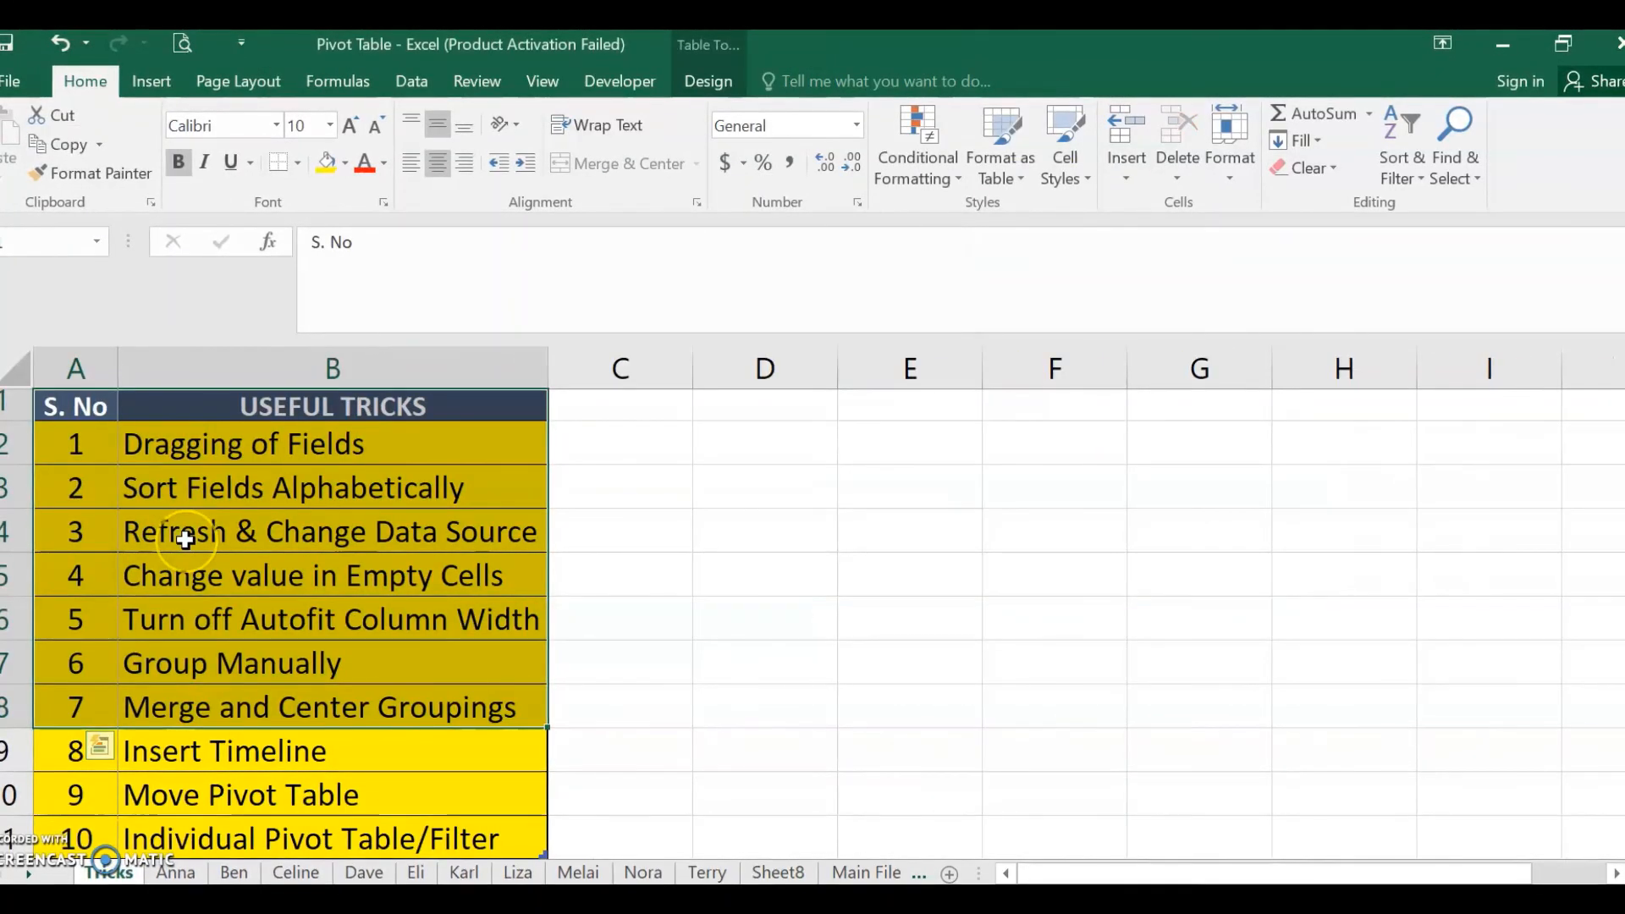